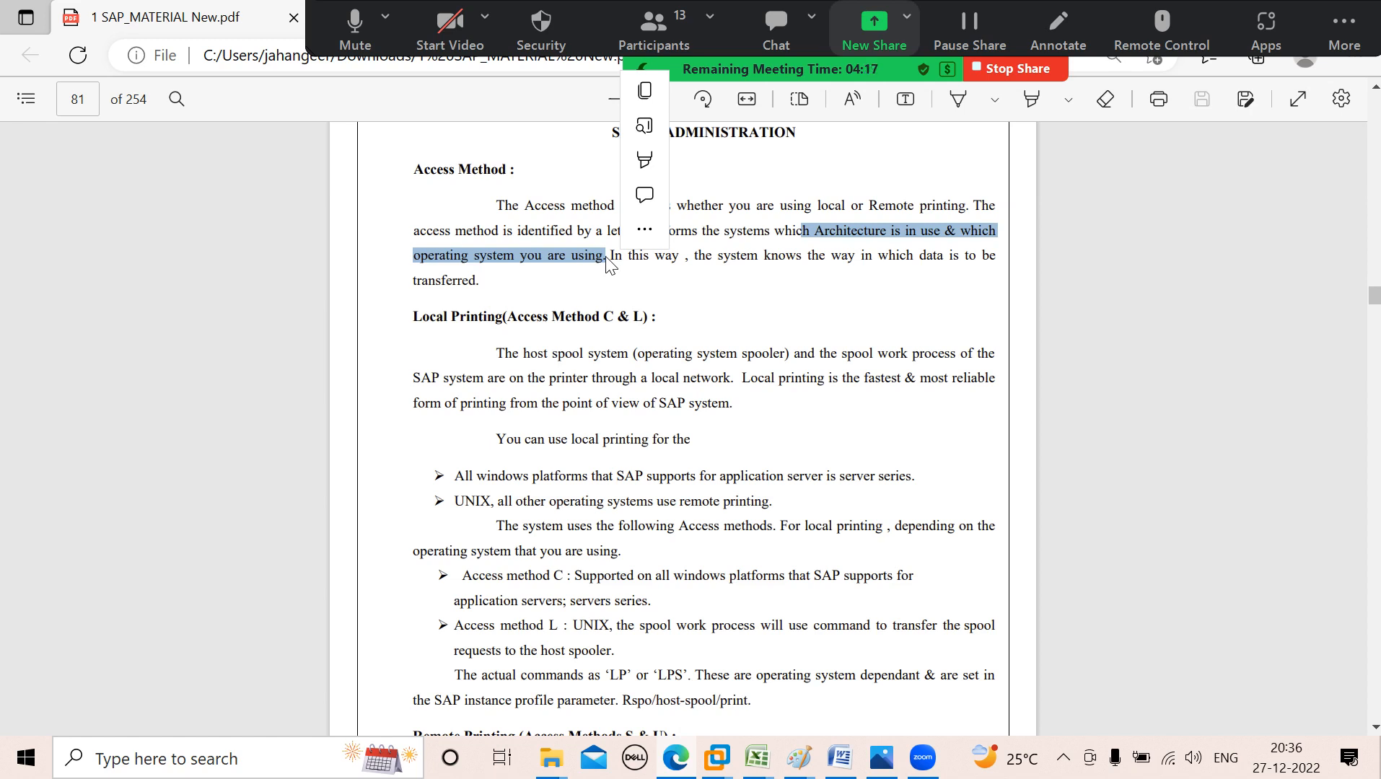
Clear the desktop by minimizing the PDF and both Paint drawings and closing the 4.jpg image
click(867, 24)
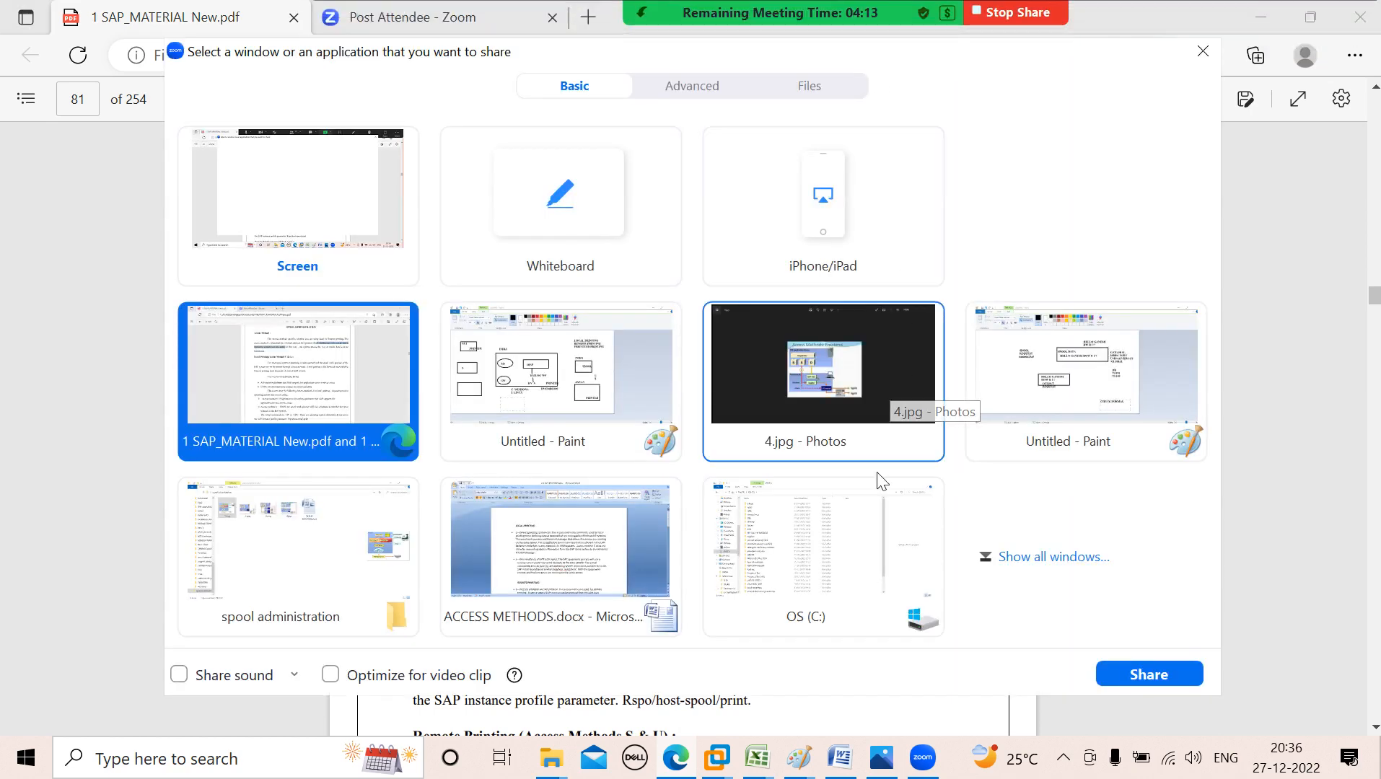
click(1203, 53)
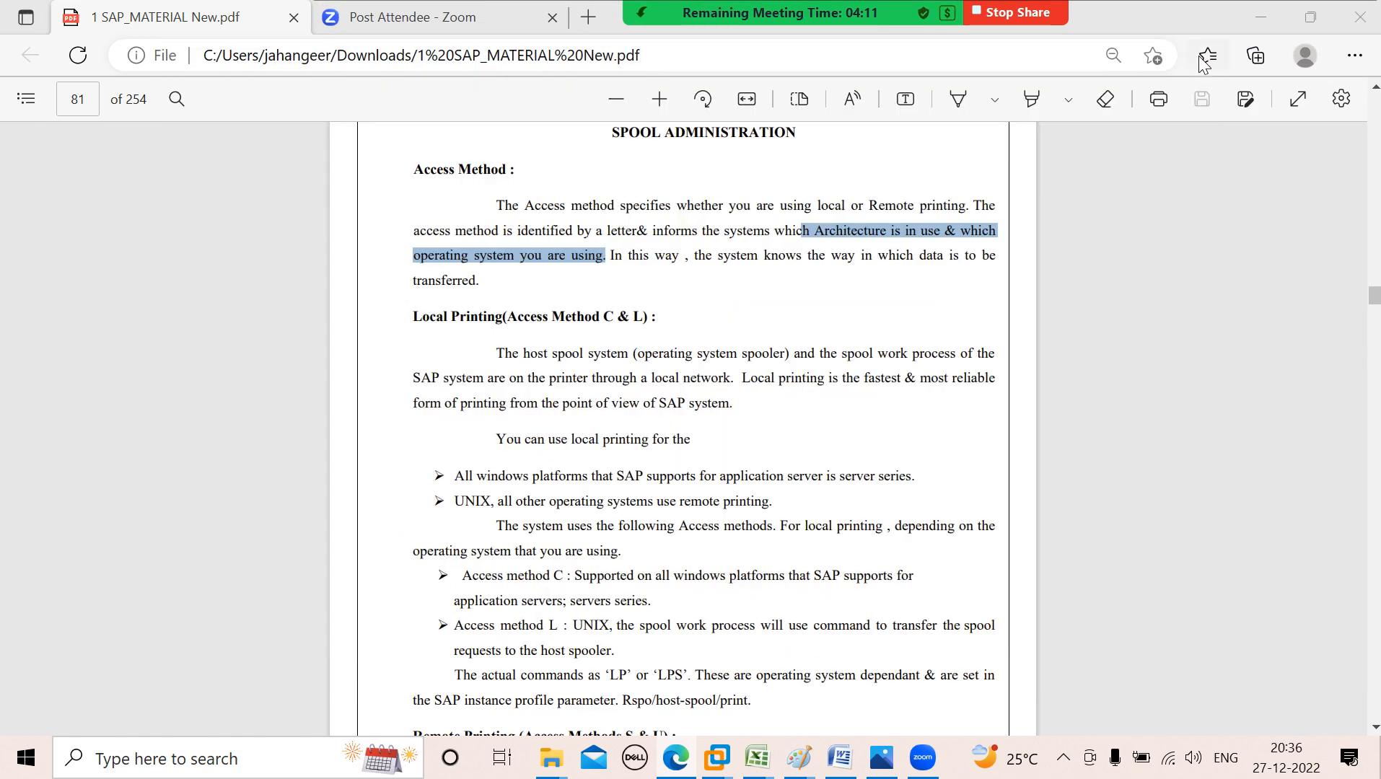
click(1271, 11)
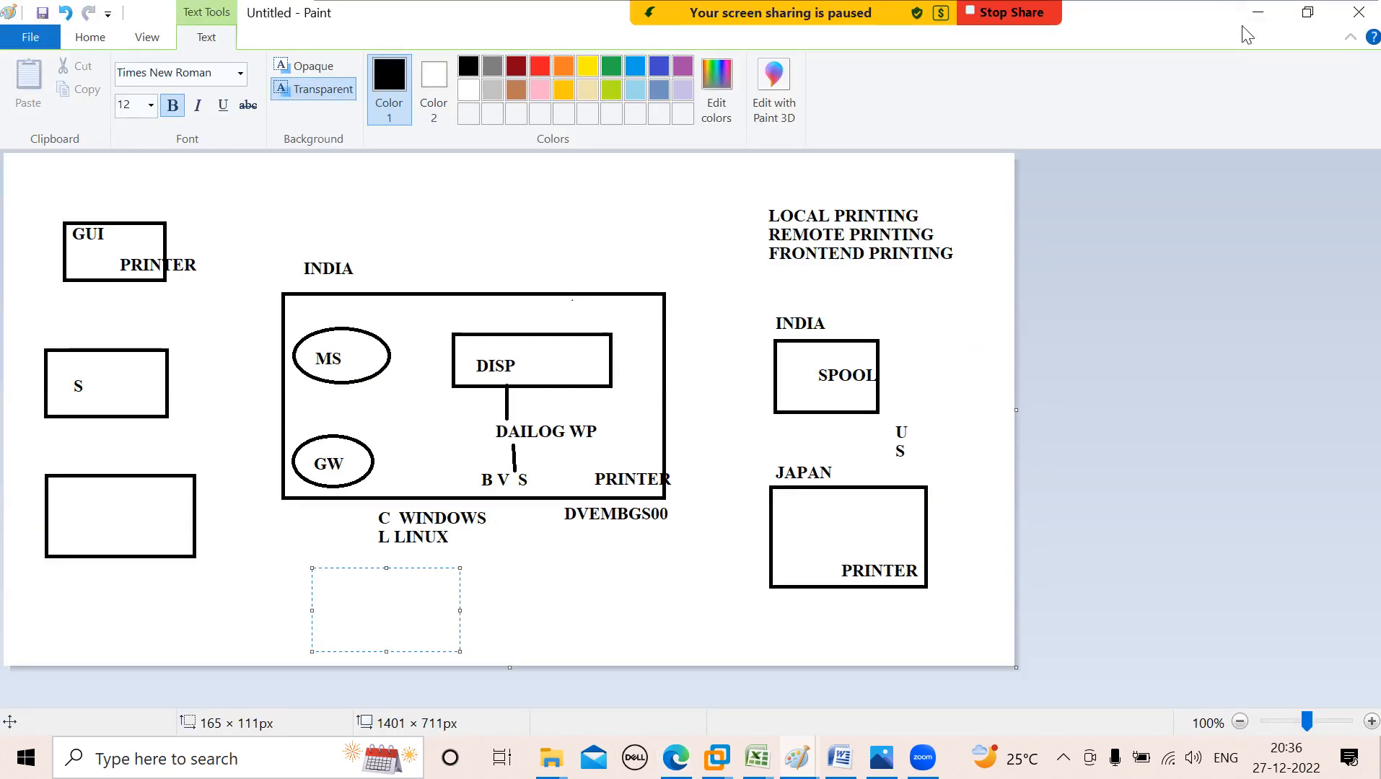
click(1258, 12)
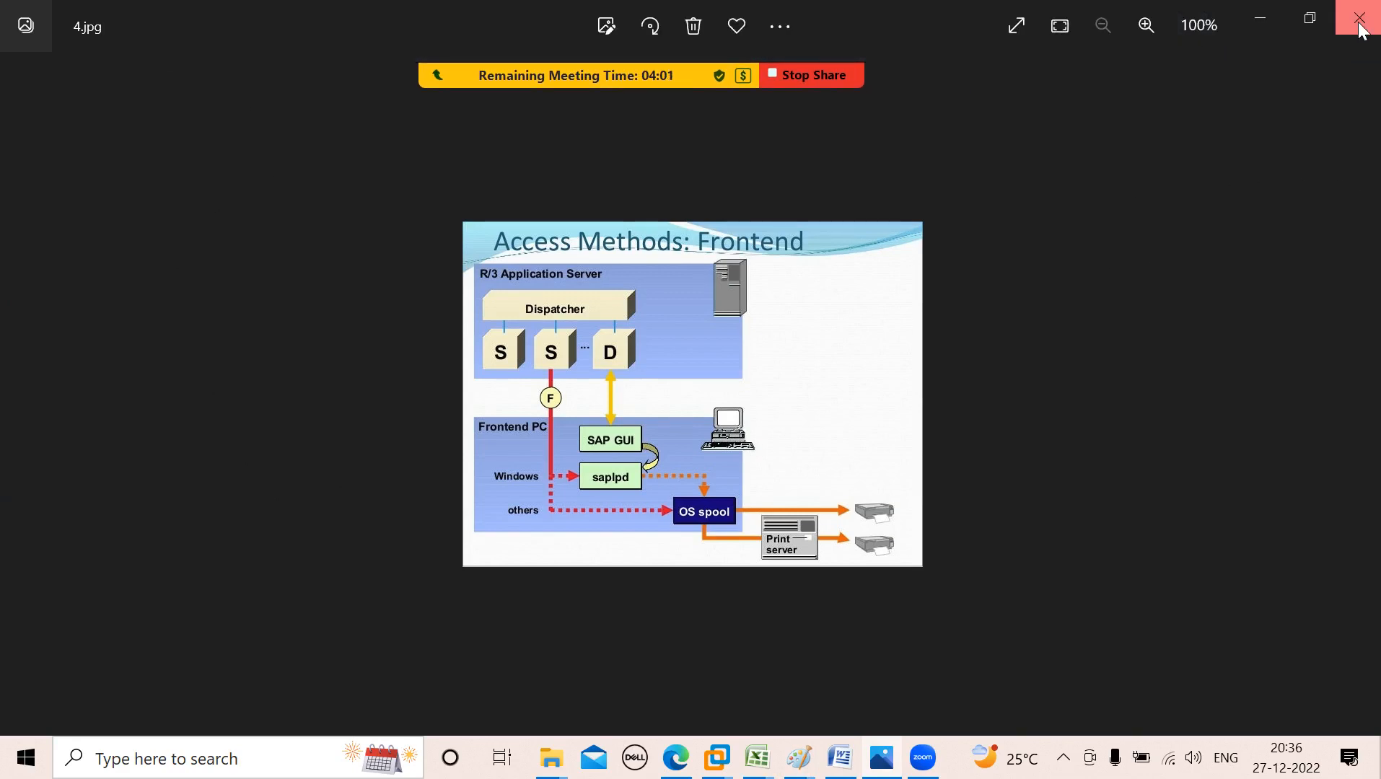
click(1353, 28)
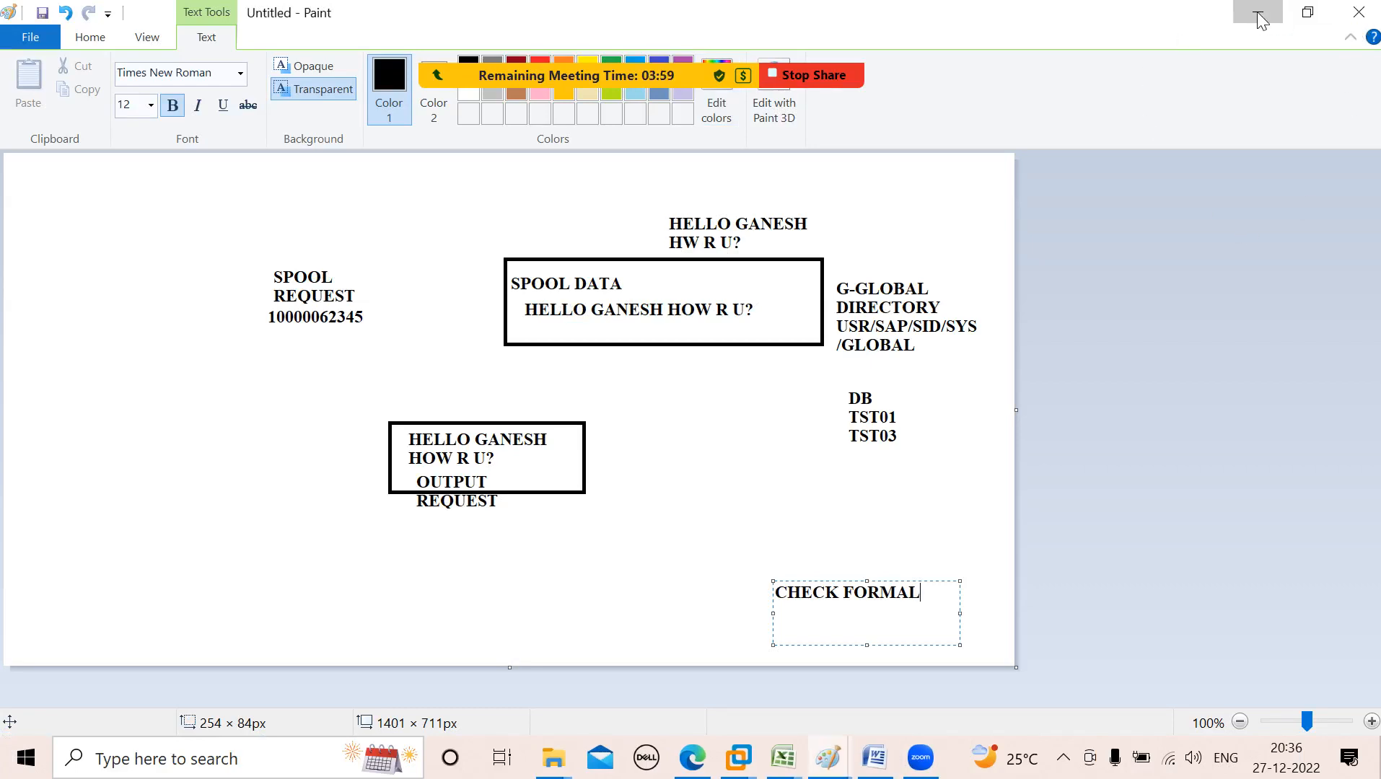
click(1260, 20)
click(1256, 20)
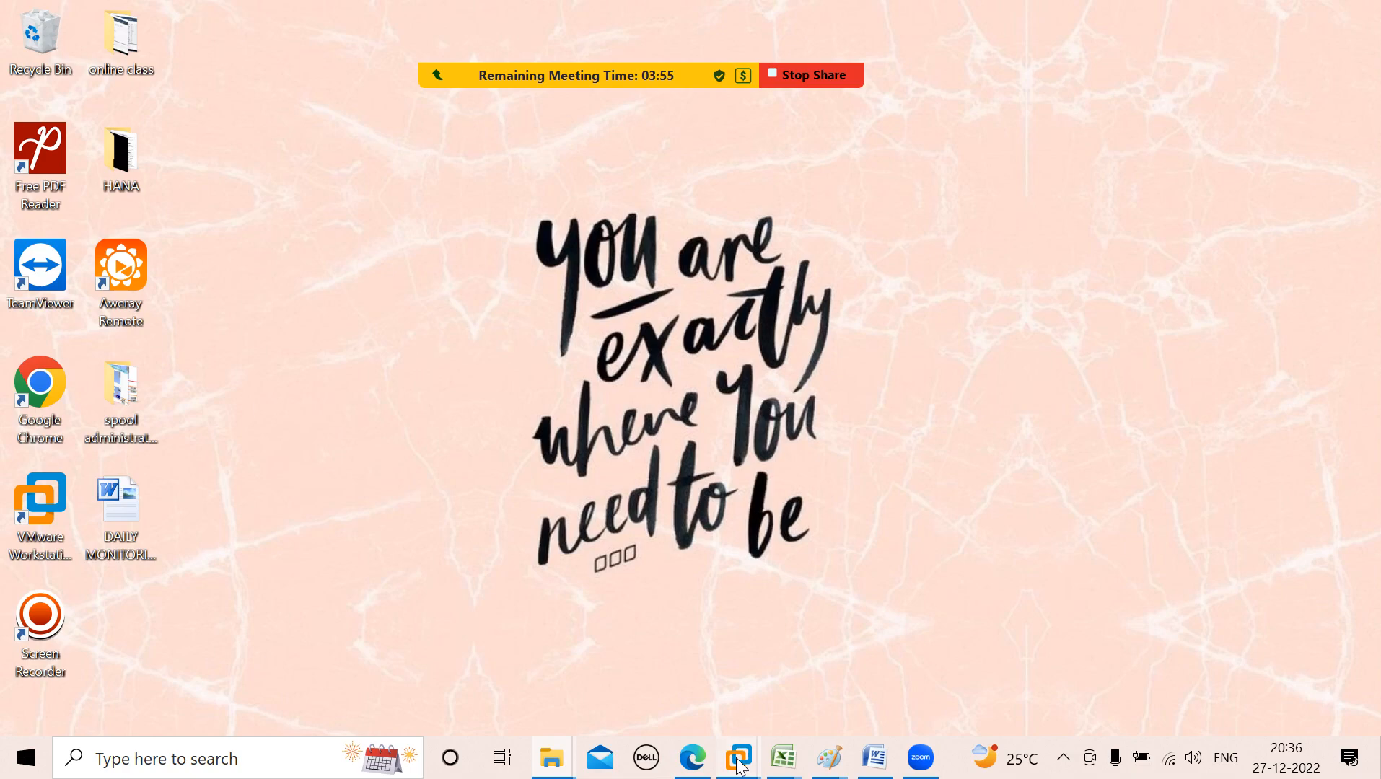
mouse_move(742, 765)
click(873, 593)
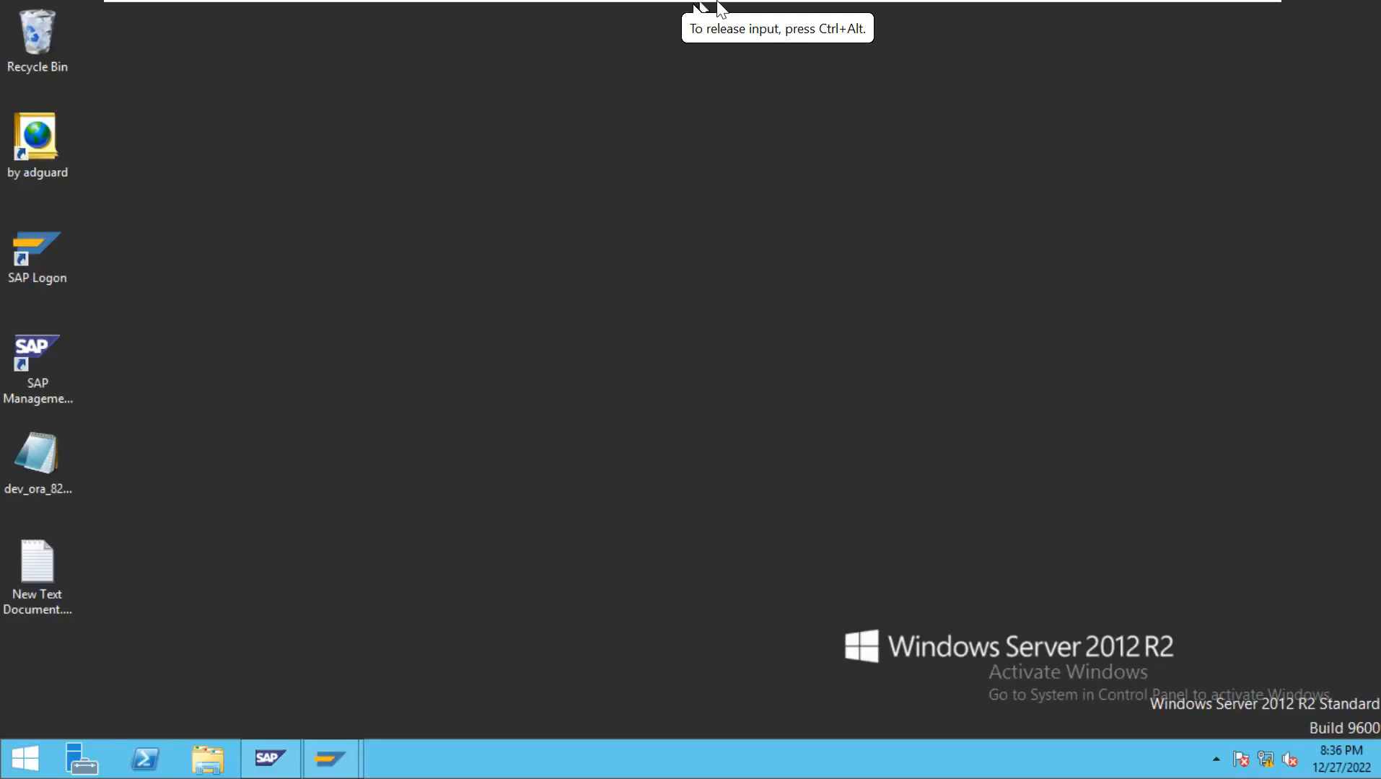
mouse_move(741, 7)
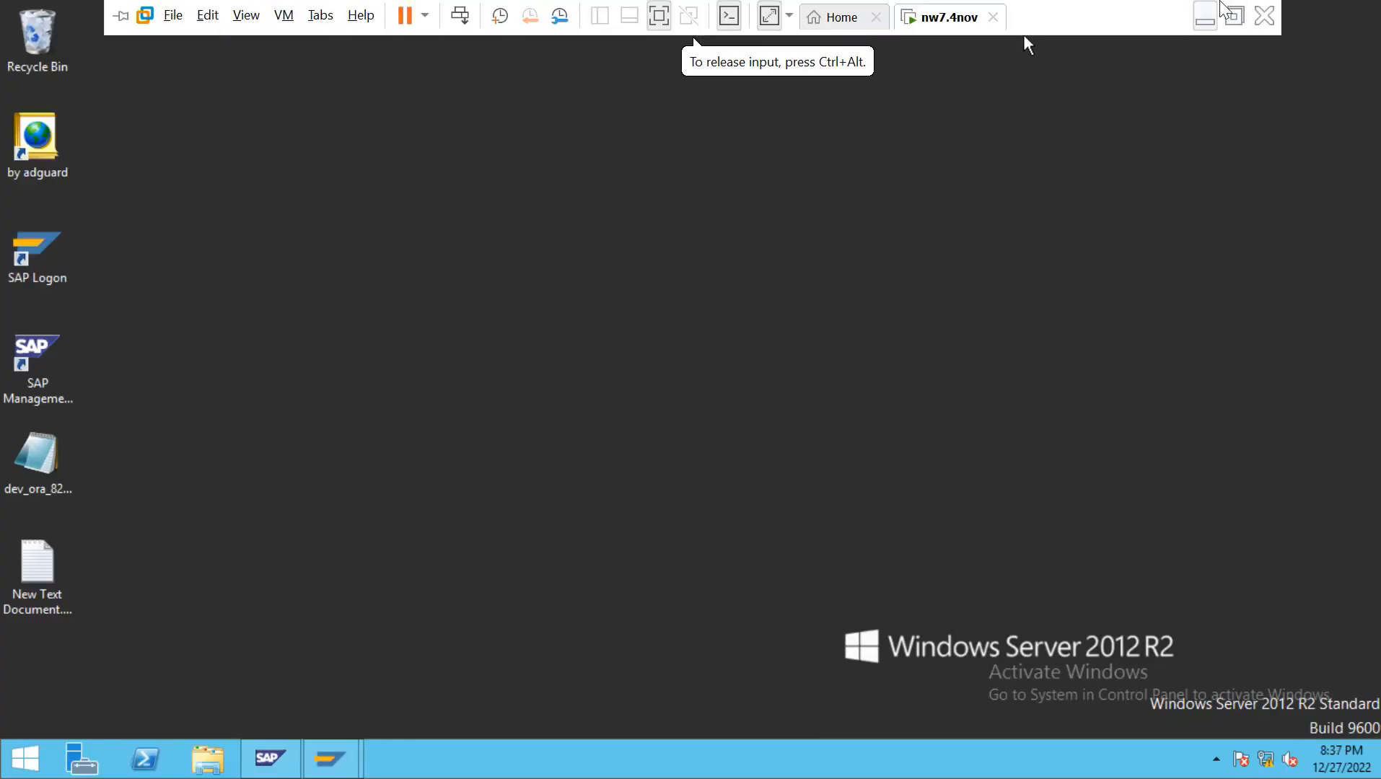
click(1205, 14)
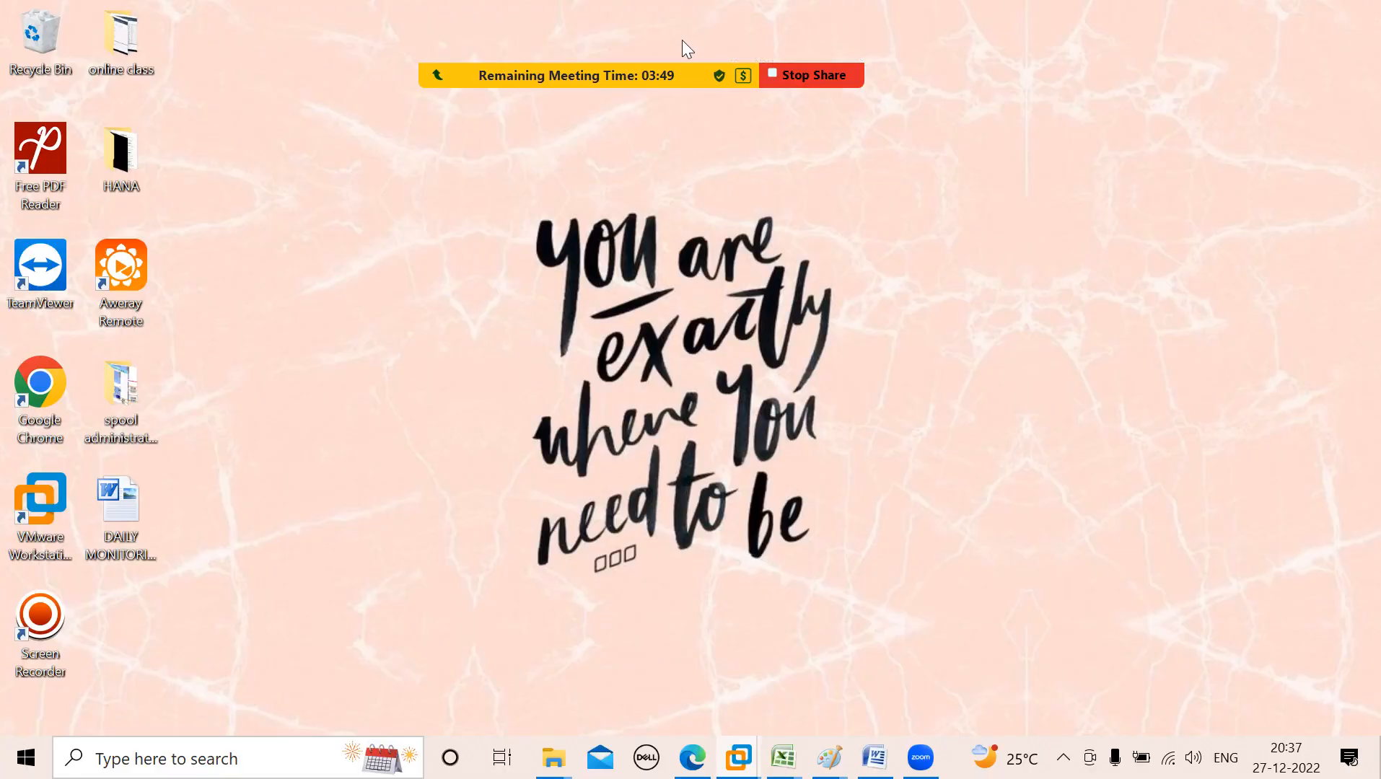
mouse_move(682, 42)
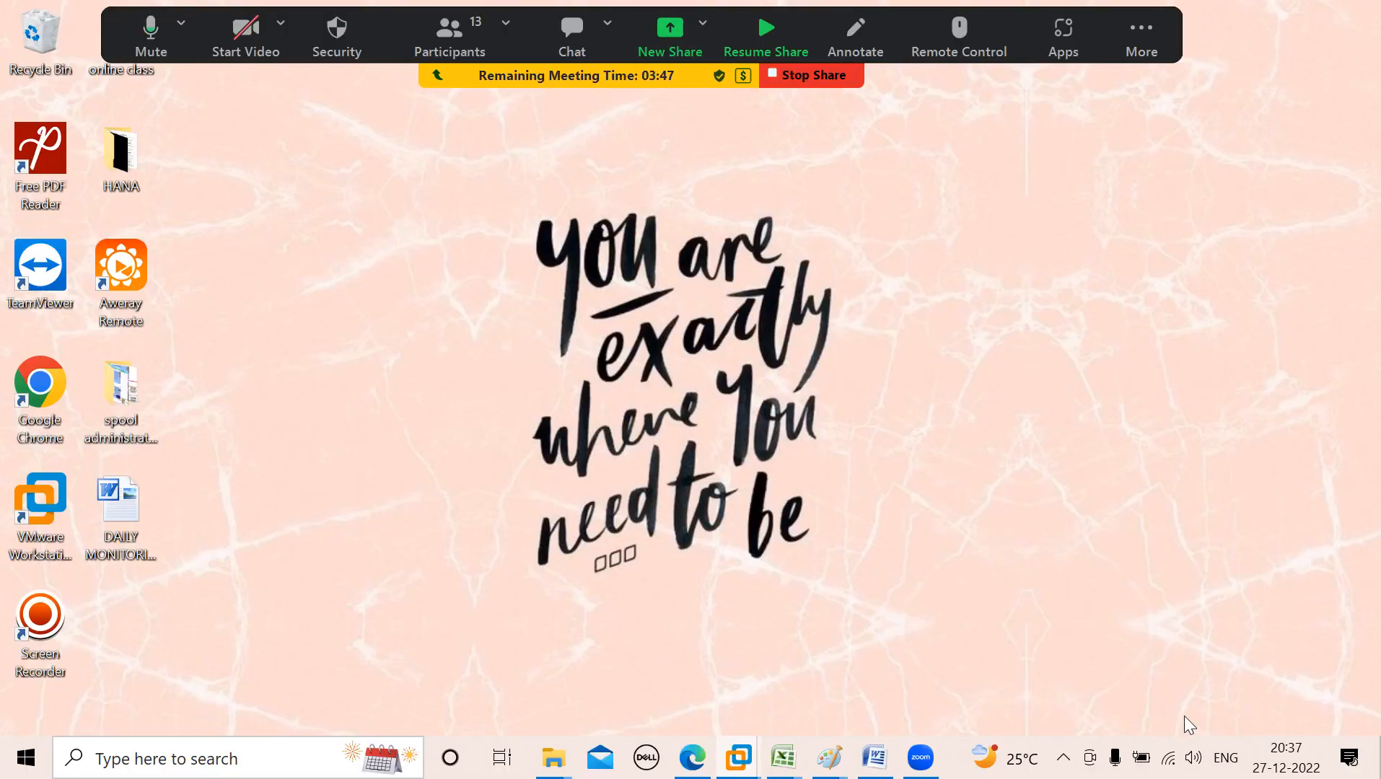
click(1063, 758)
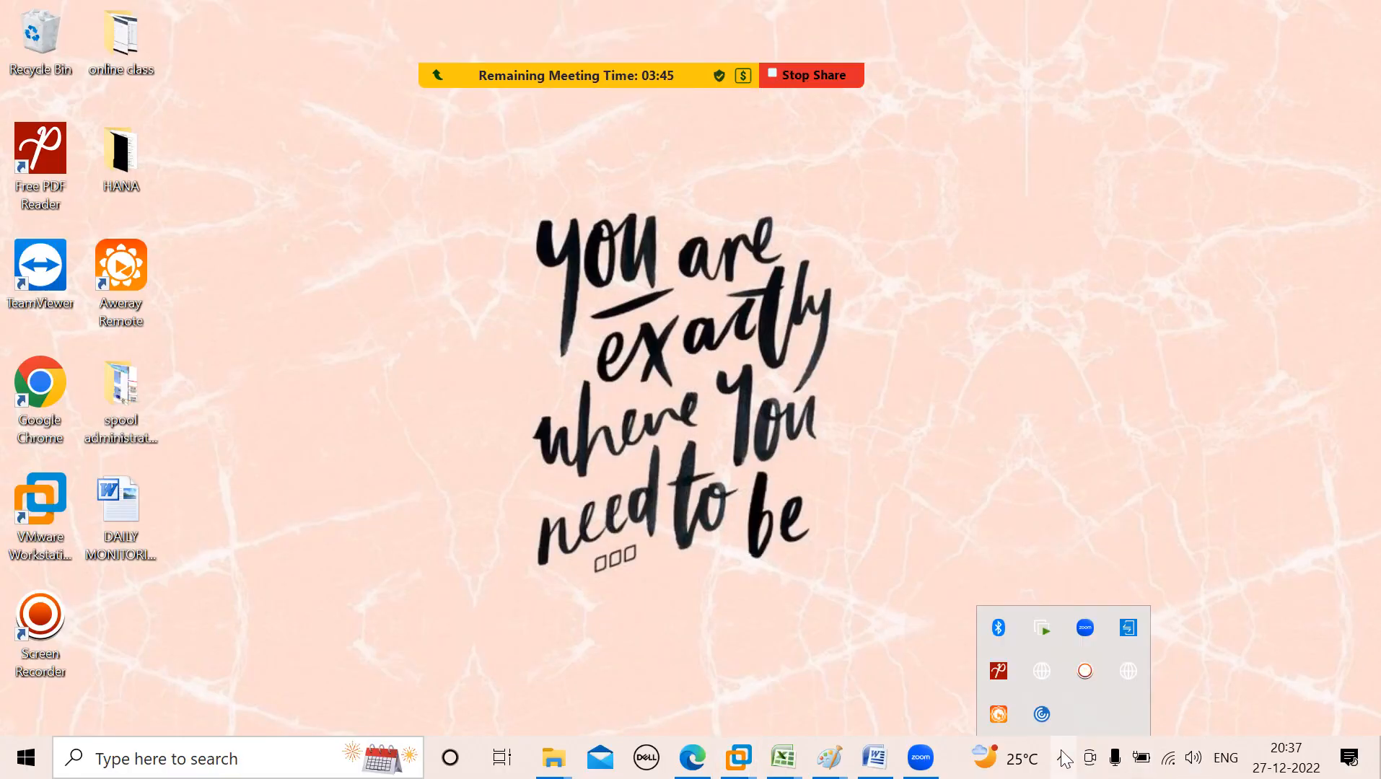
click(1085, 672)
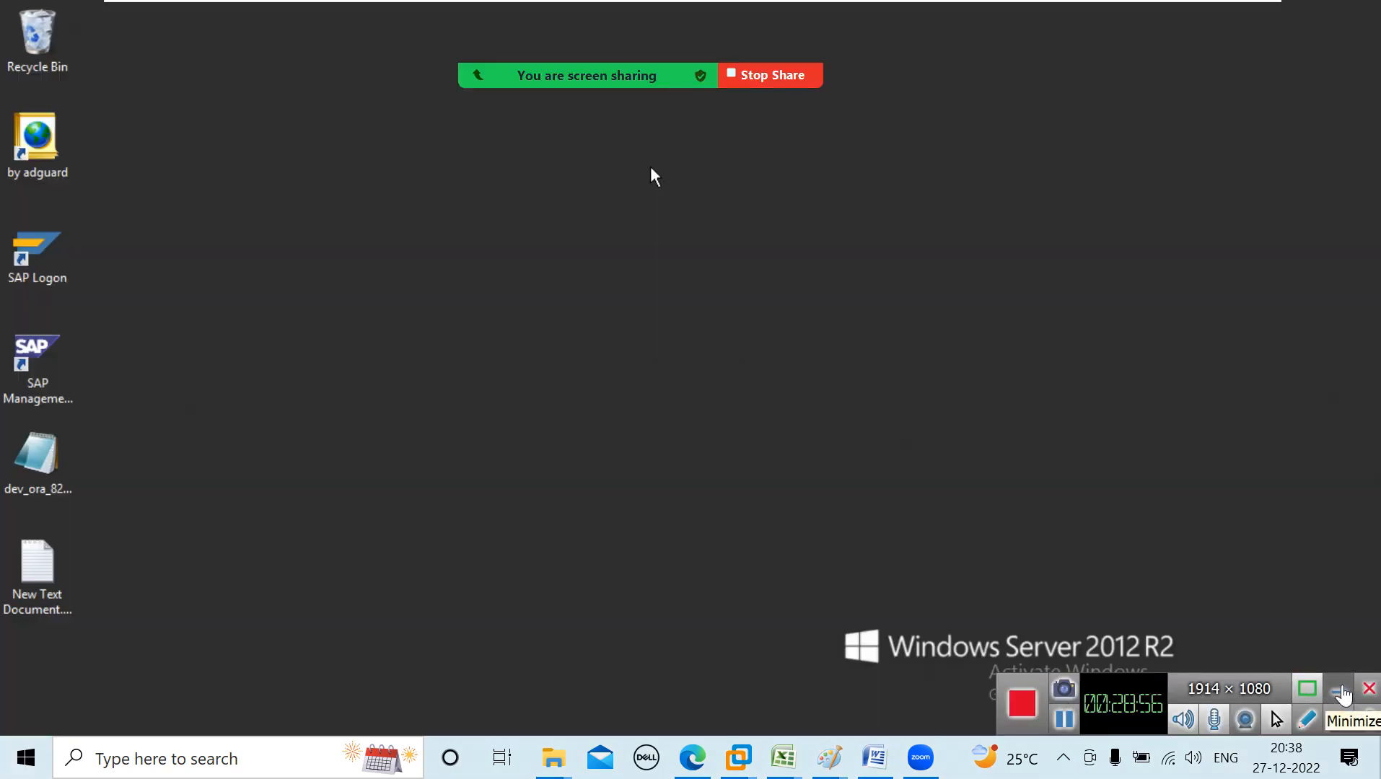
click(1340, 691)
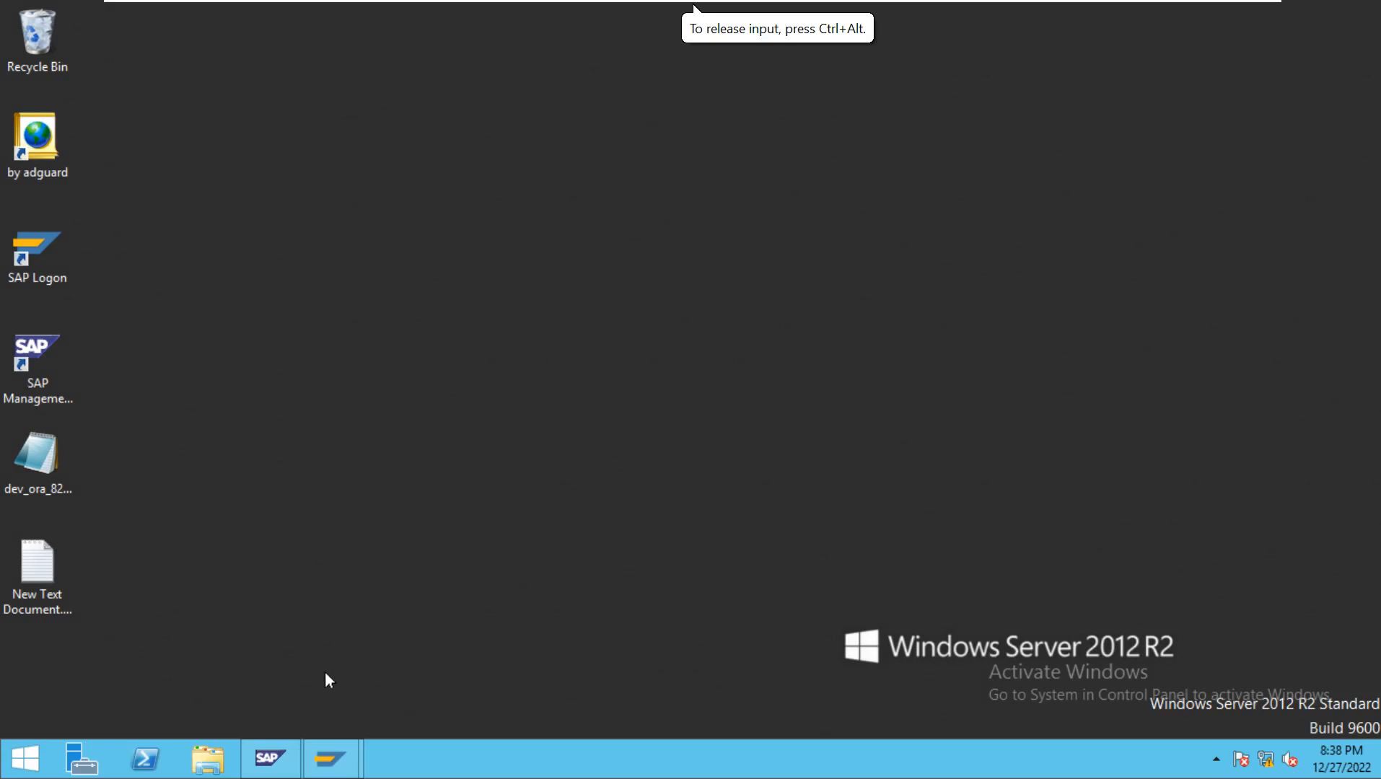
Switch to the SAP Easy Access DEV session and open Spool Administration with transaction /nspad
mouse_move(331, 758)
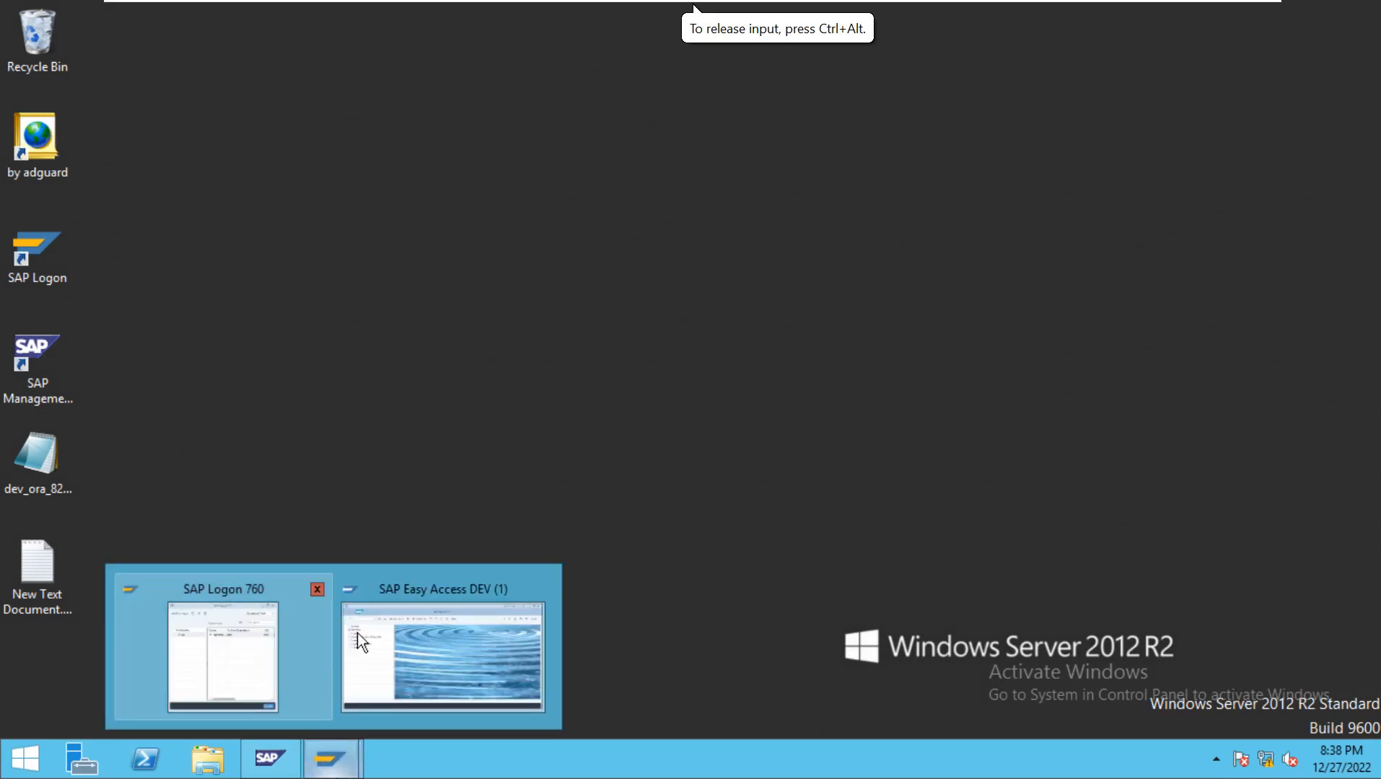
click(444, 617)
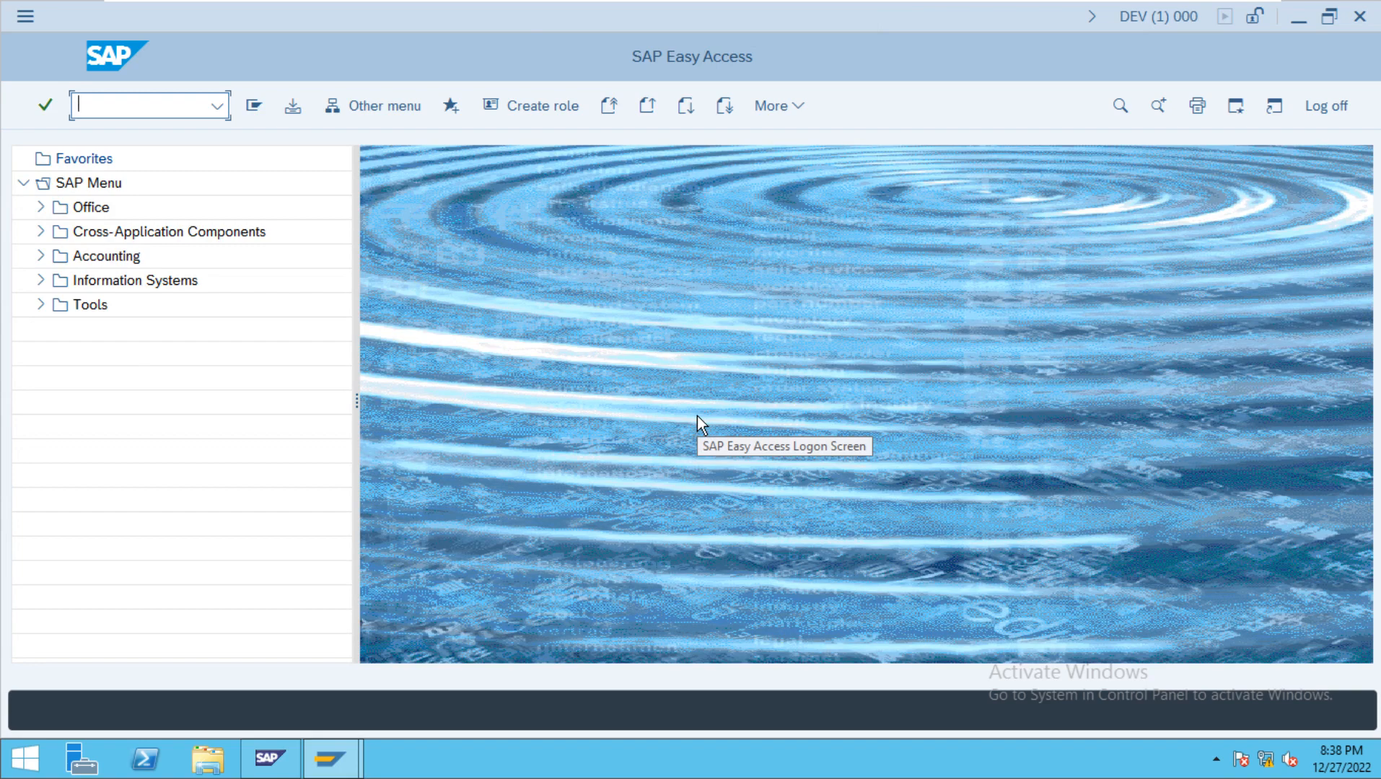
text(/nspa)
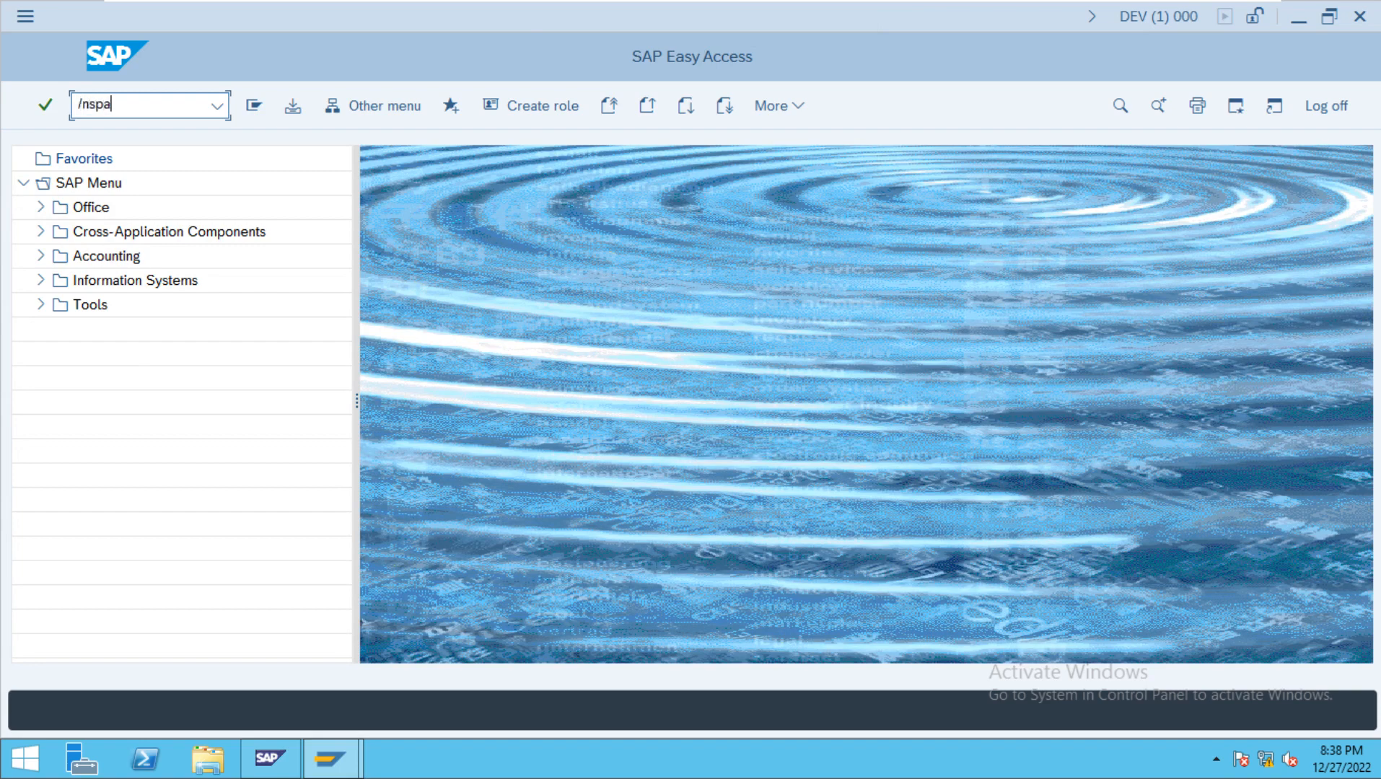
text(d)
key(Return)
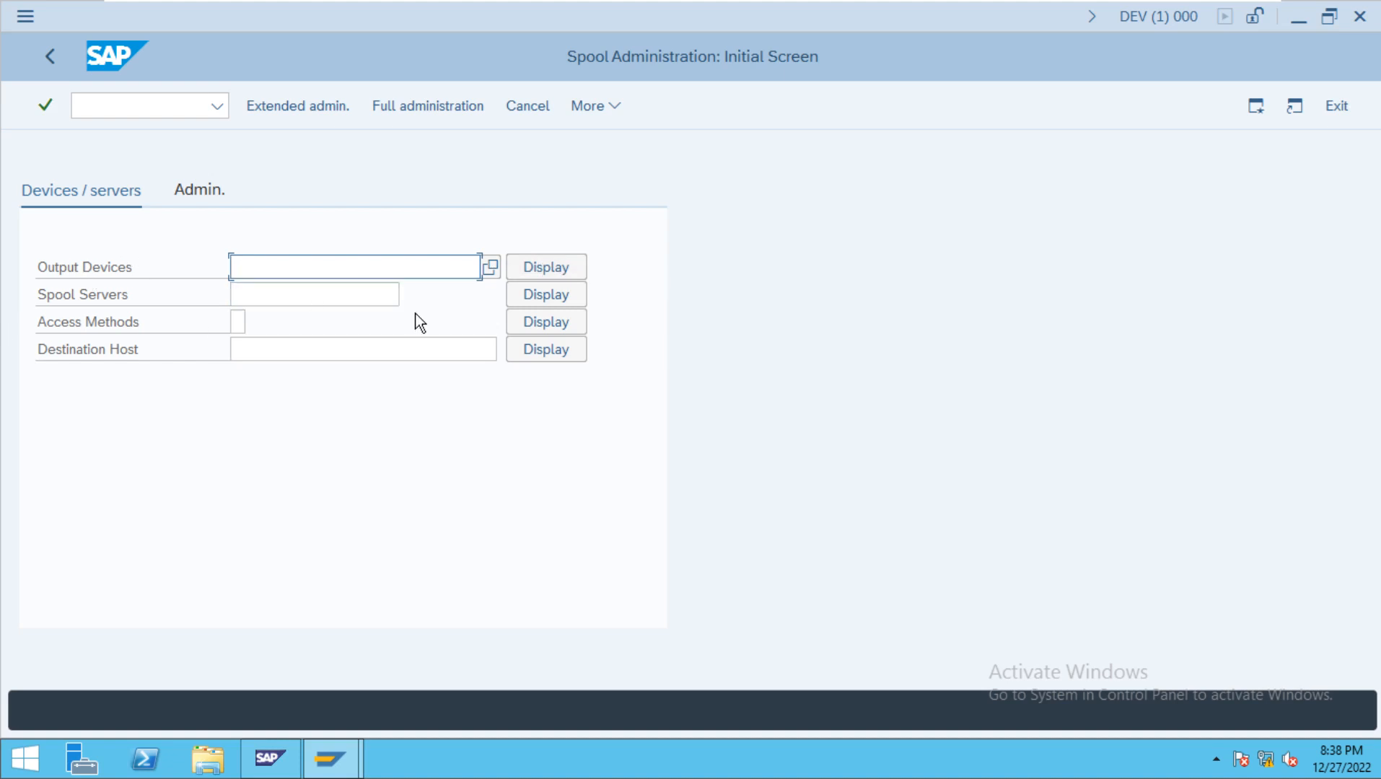
Display the list of output devices in change mode and start creating a new output device
click(555, 272)
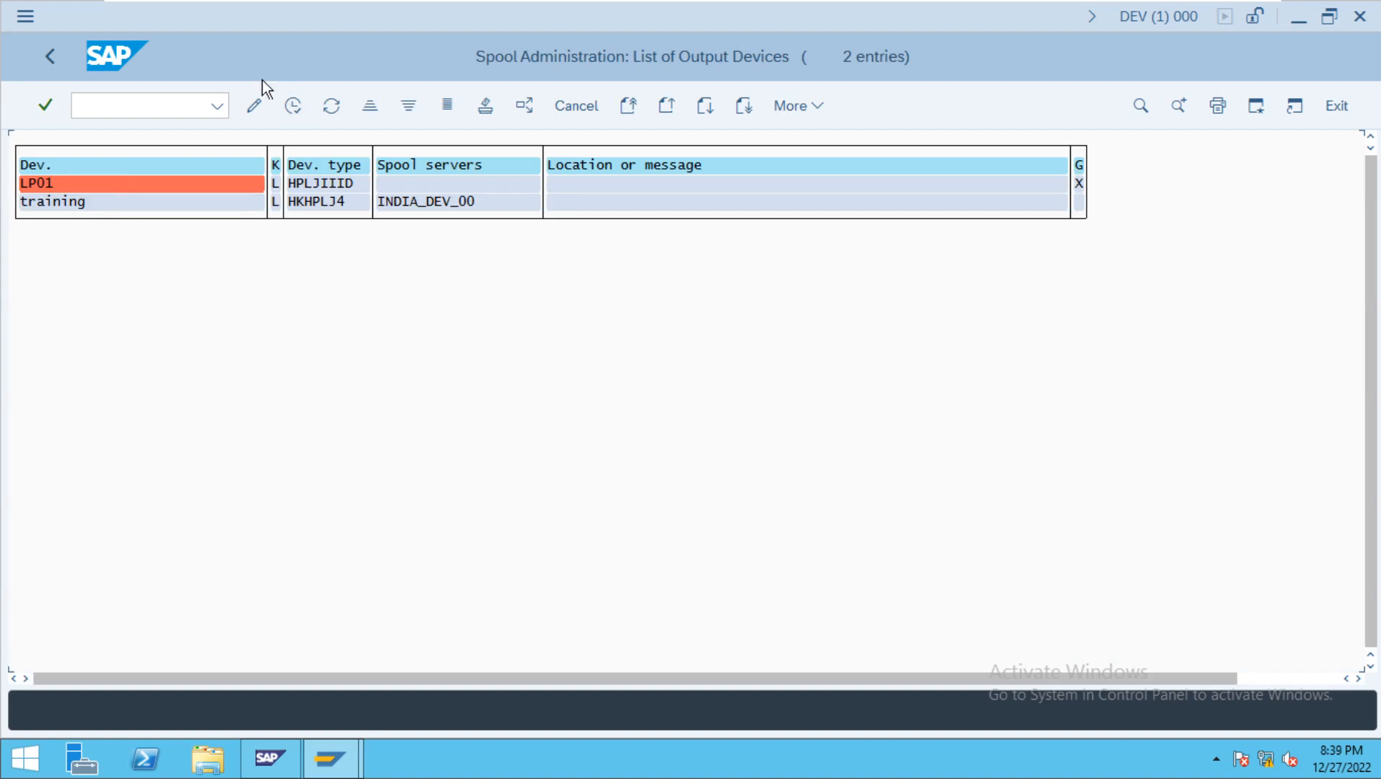
click(254, 106)
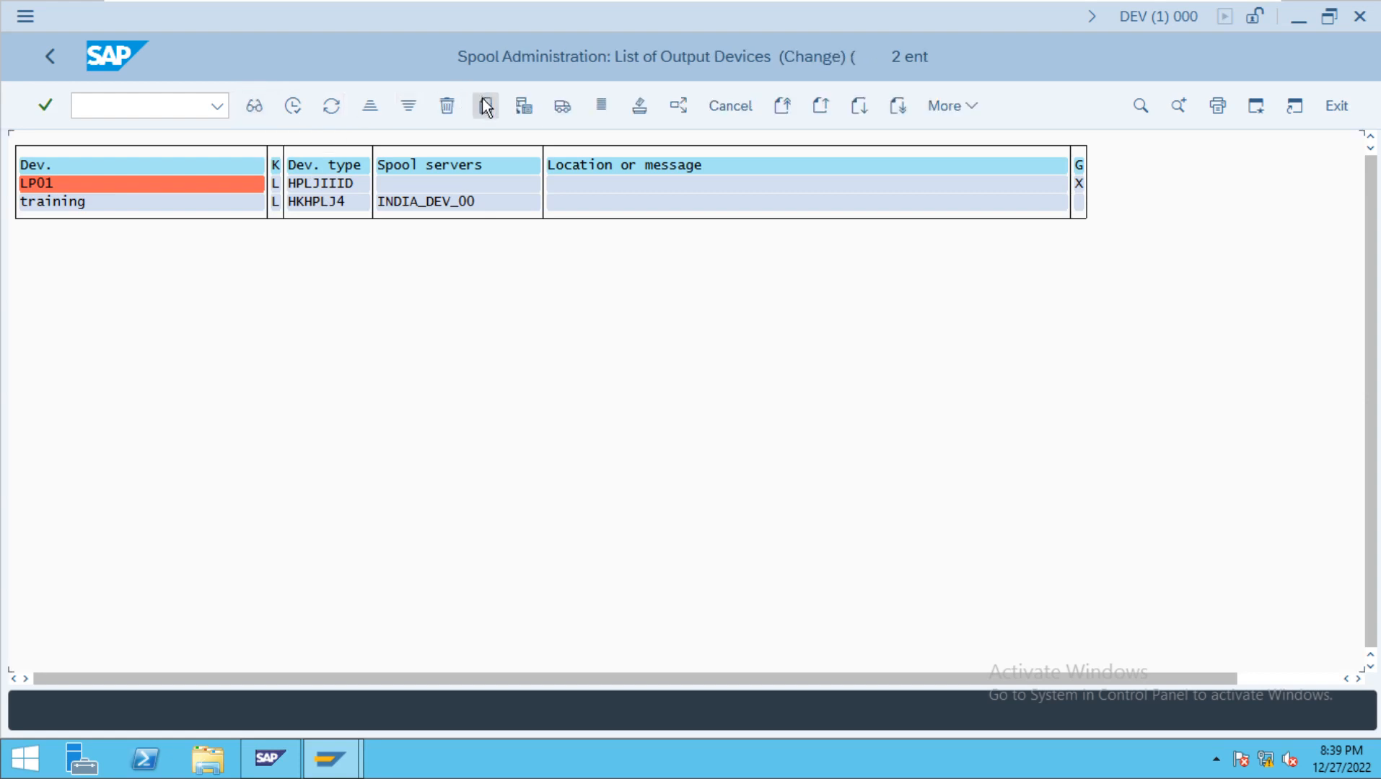
click(481, 110)
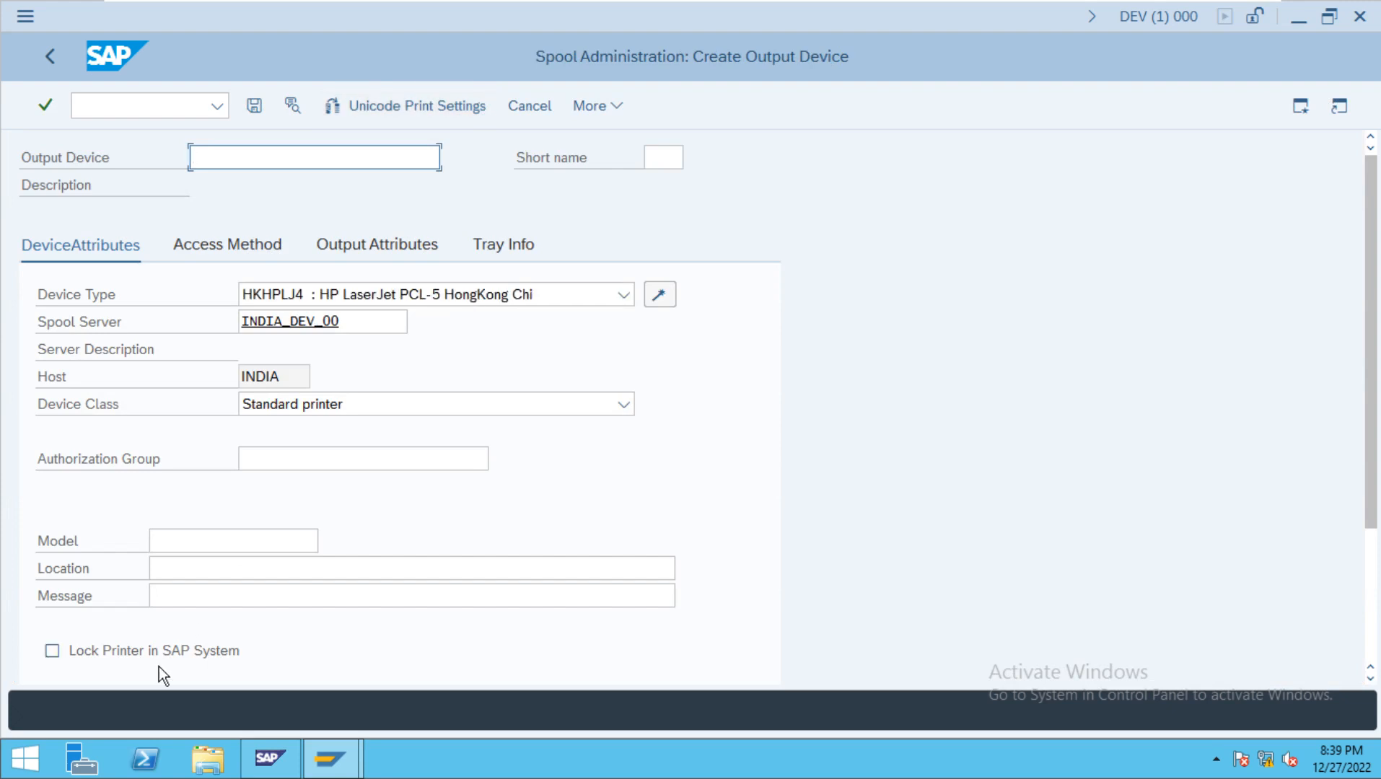
Look up where Windows lists devices and printers in Control Panel, and close the window
click(27, 758)
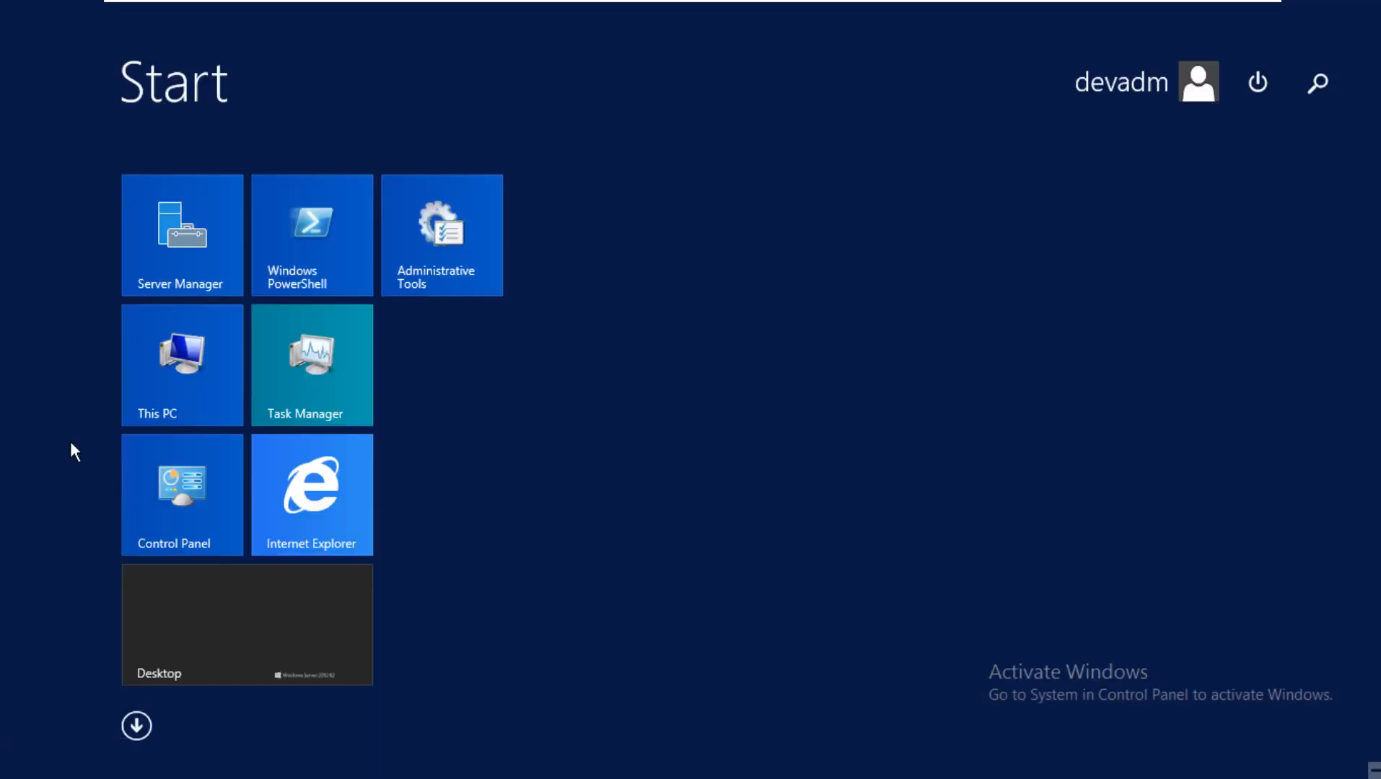
click(206, 449)
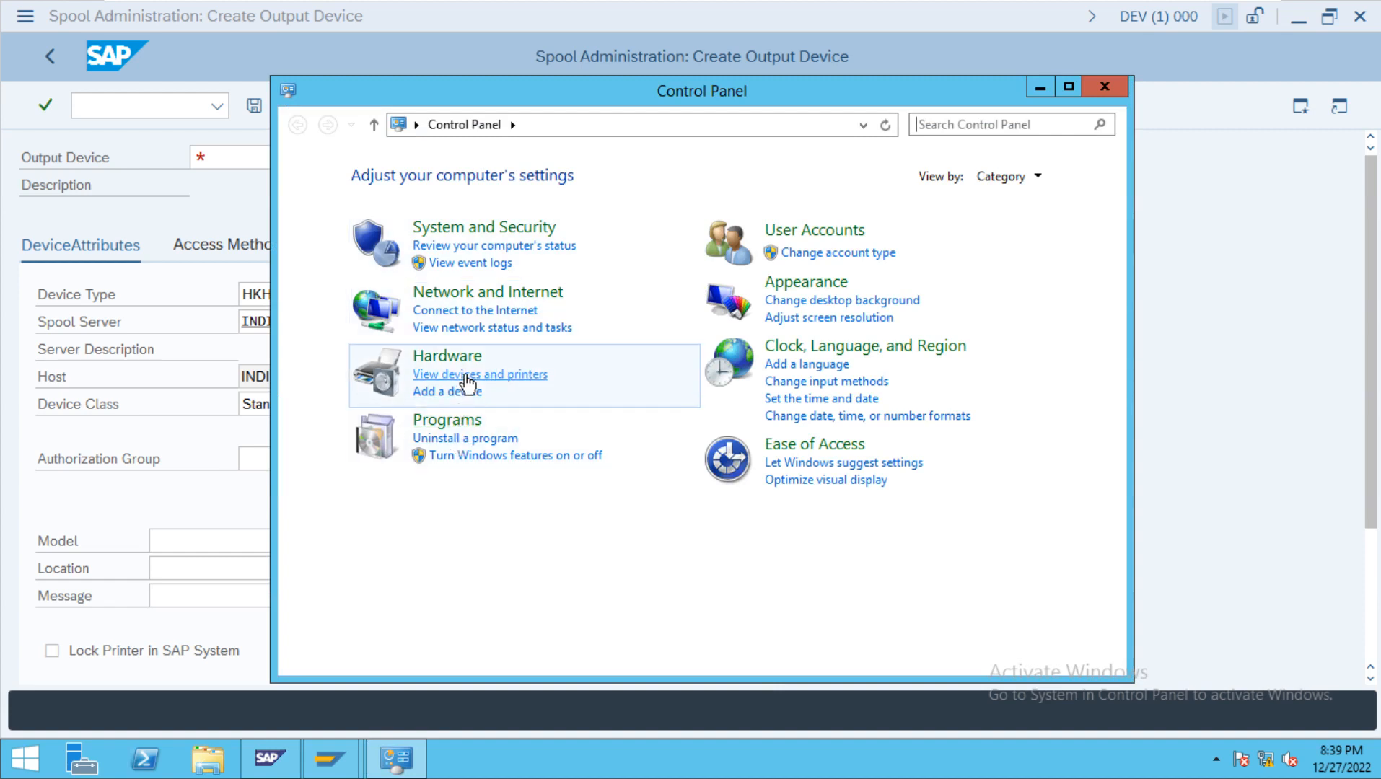
click(1099, 81)
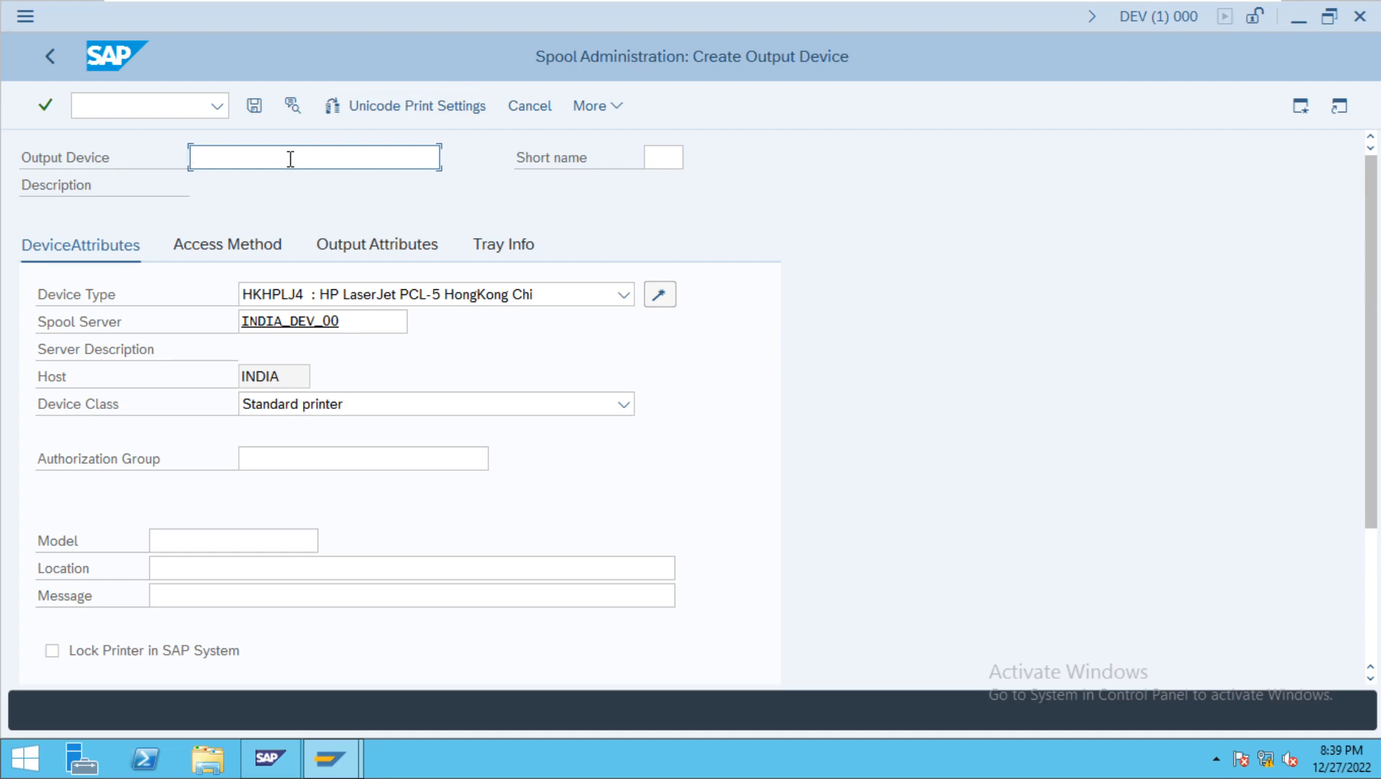
text(t)
key(BackSpace)
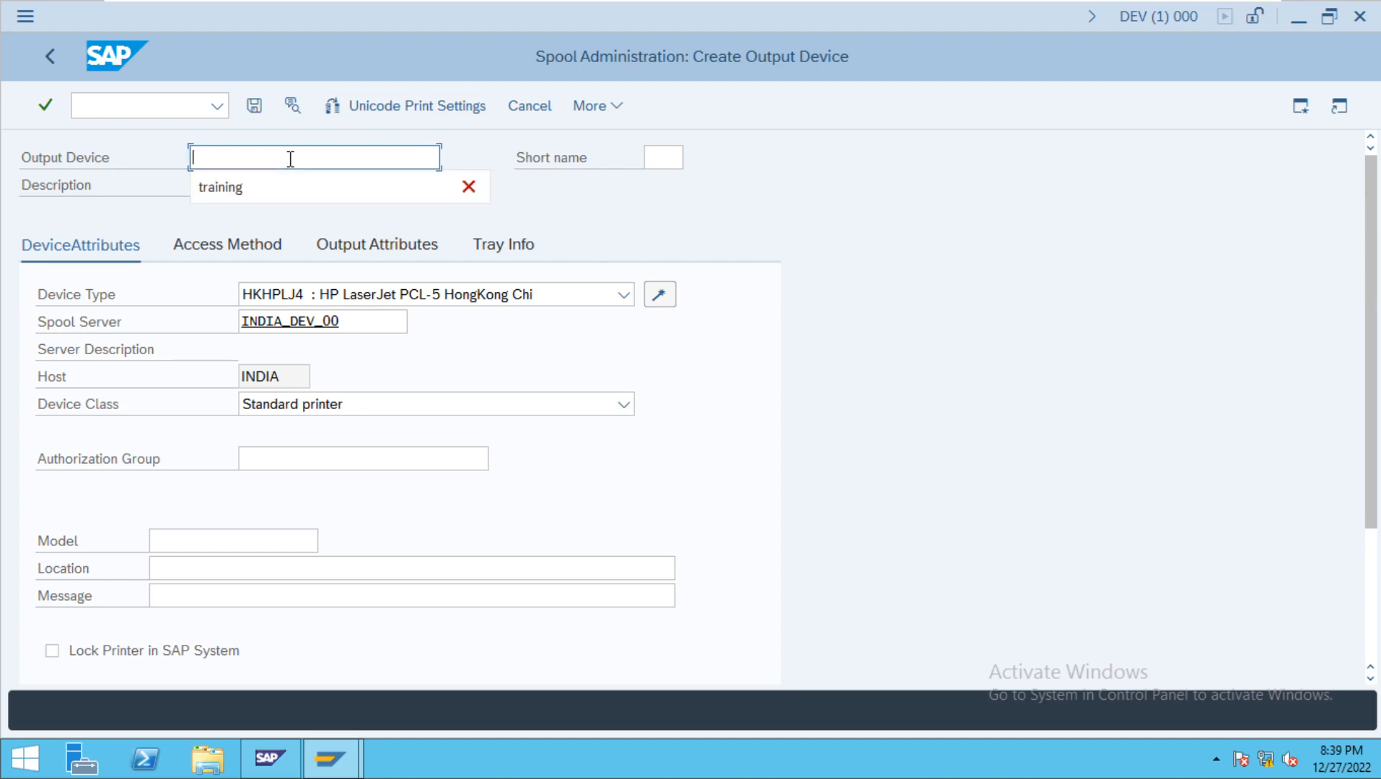
text(TEST)
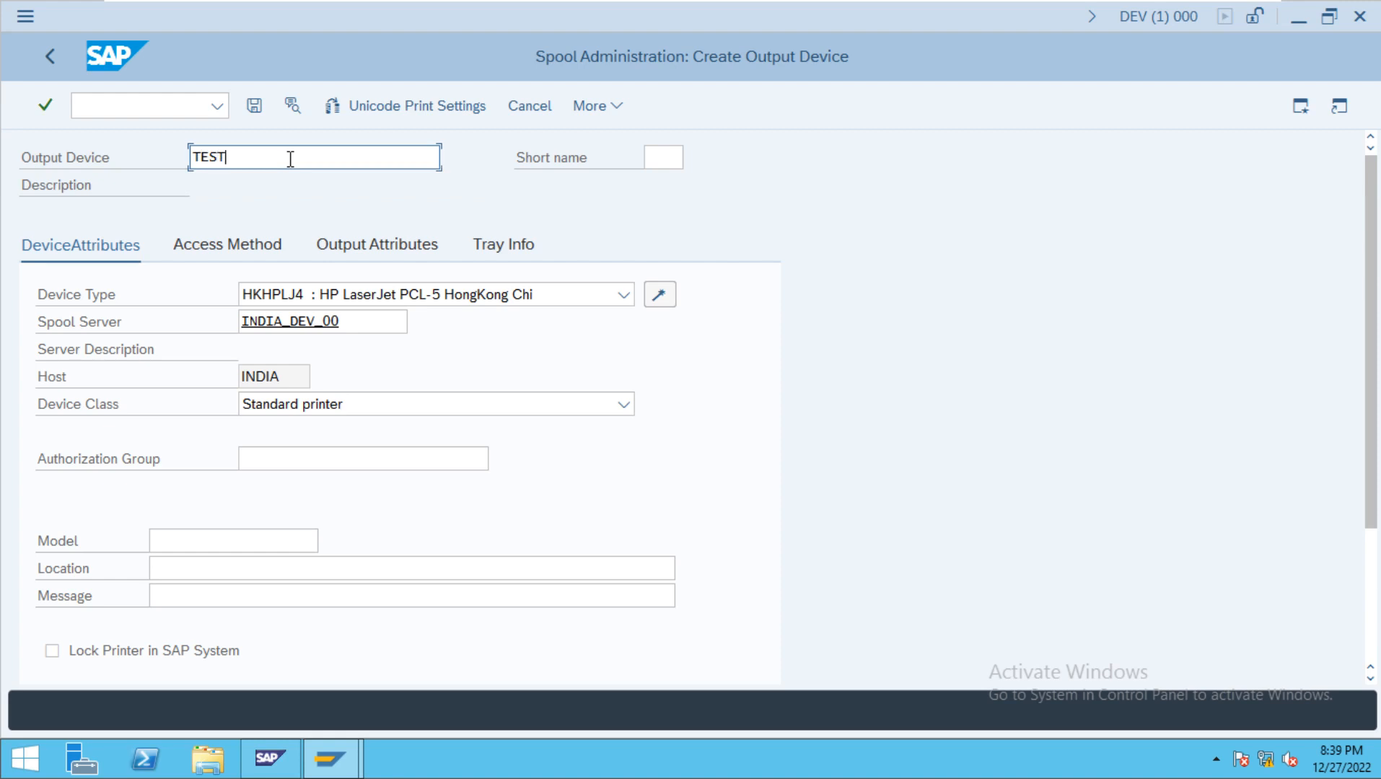
text(ING)
key(BackSpace)
key(BackSpace)
key(BackSpace)
key(BackSpace)
key(BackSpace)
key(BackSpace)
key(BackSpace)
key(BackSpace)
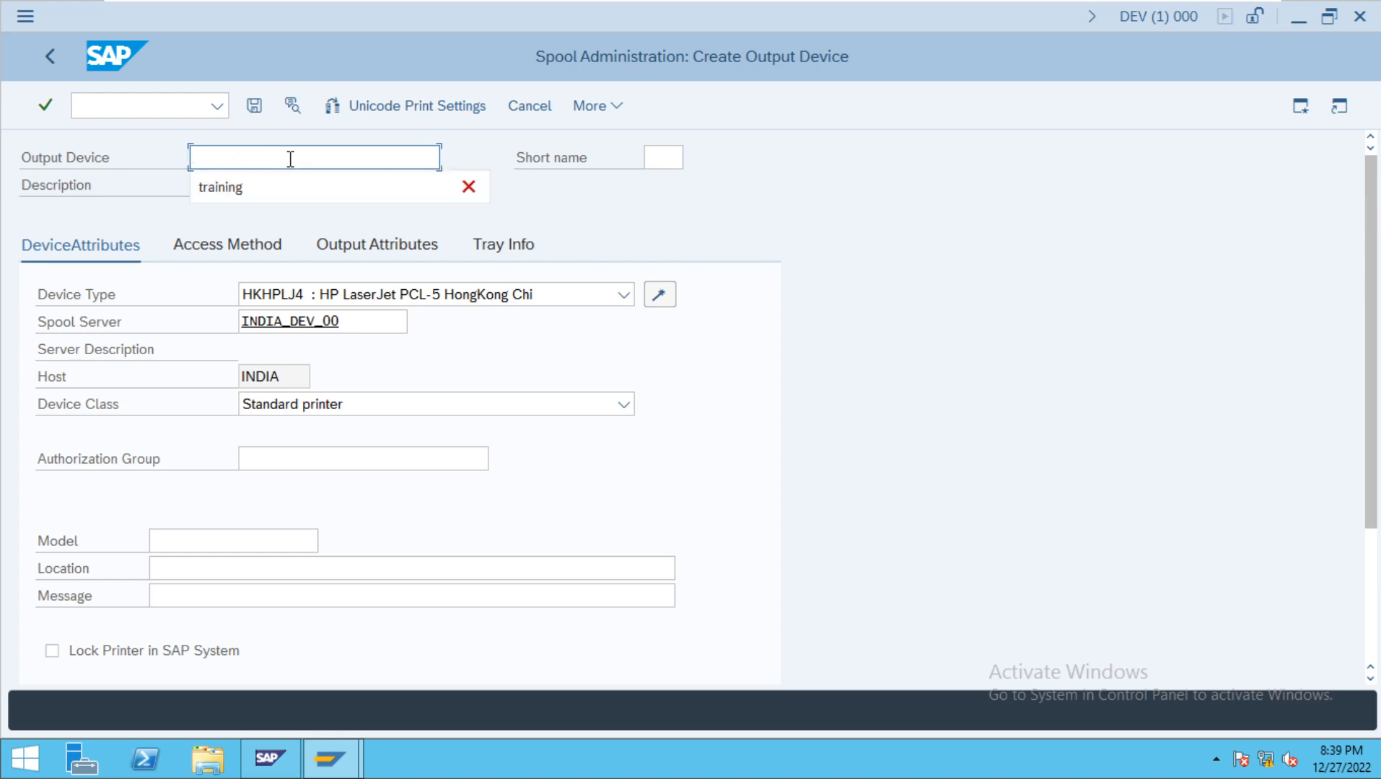
Name the new output device CHECK PRINTER and give it the short name CHK
text(CHECK )
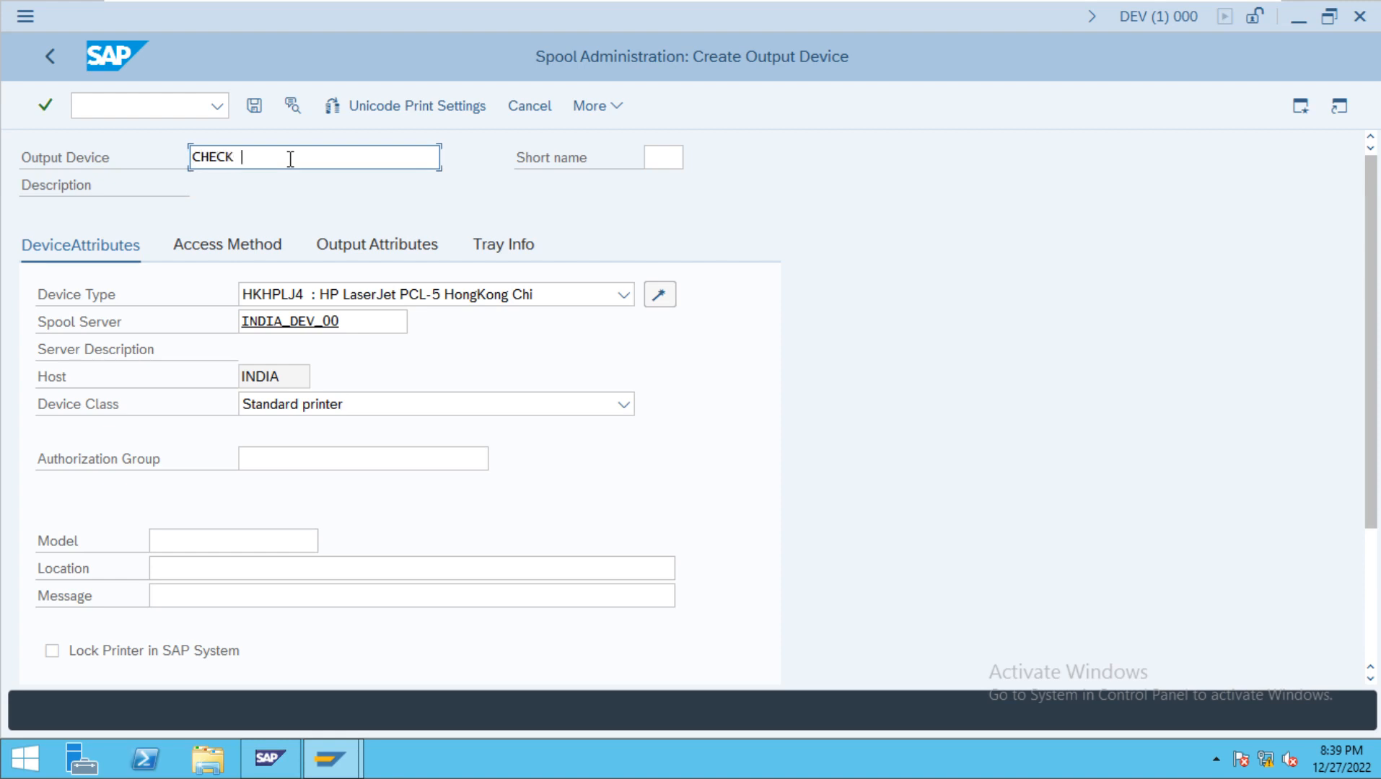
text(PRINTER)
click(655, 155)
text(CHK)
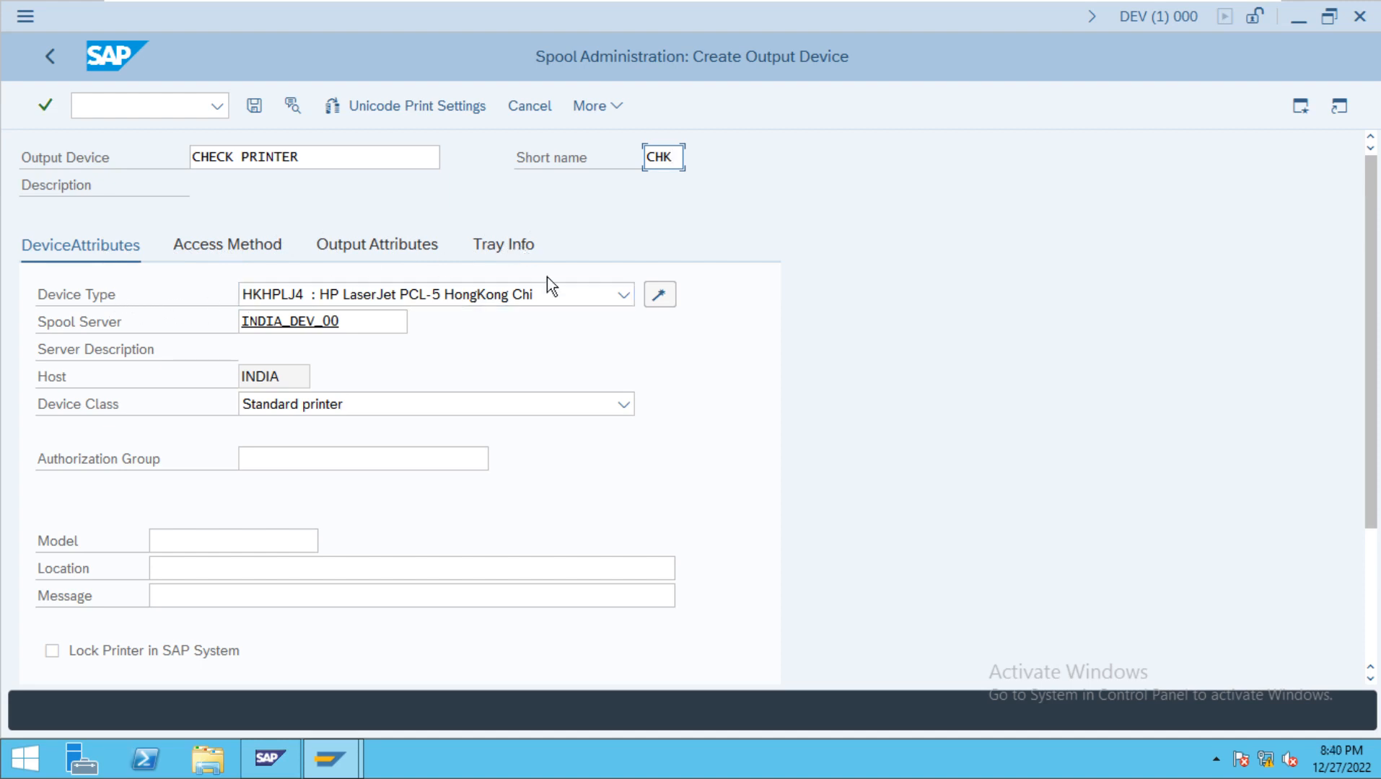
Set the output device's device type to DL3333 : Dell 3333dn
click(623, 297)
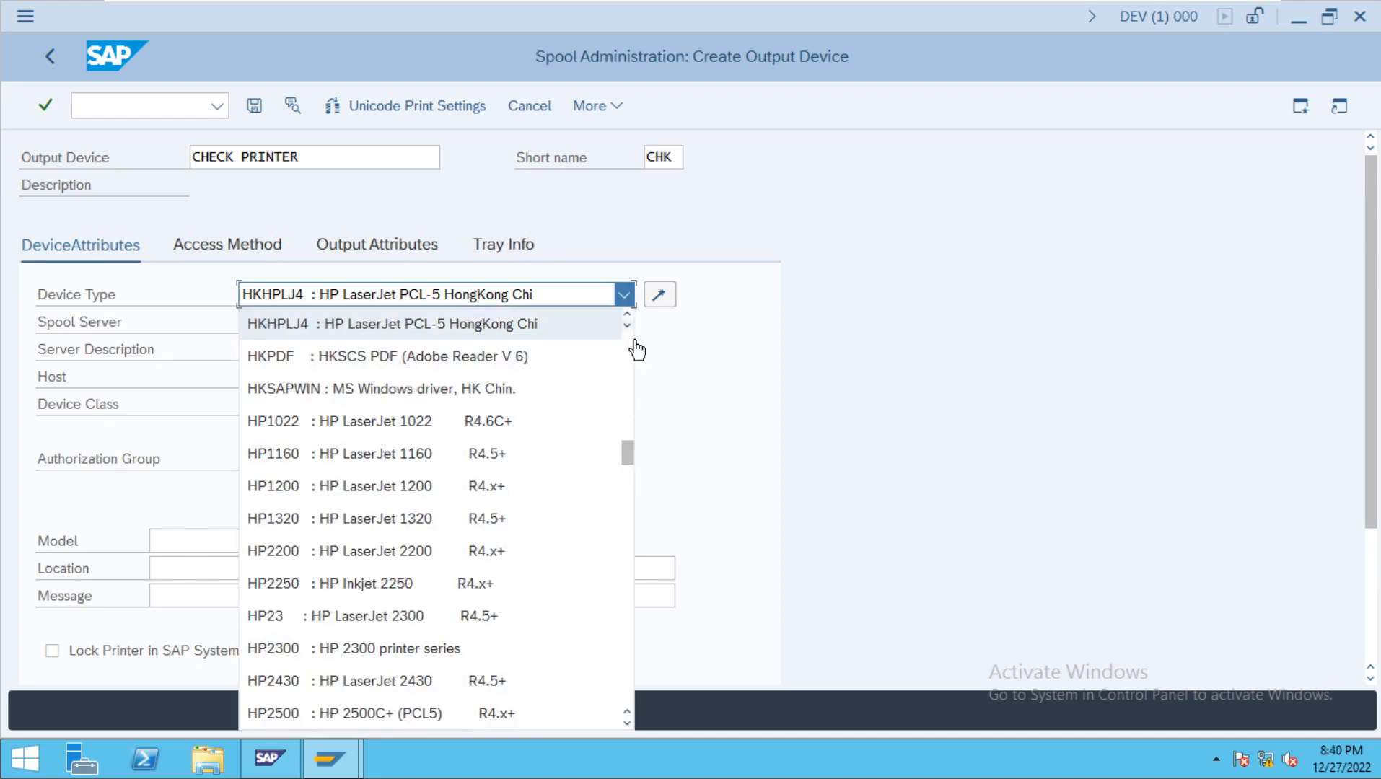
drag(629, 453, 580, 563)
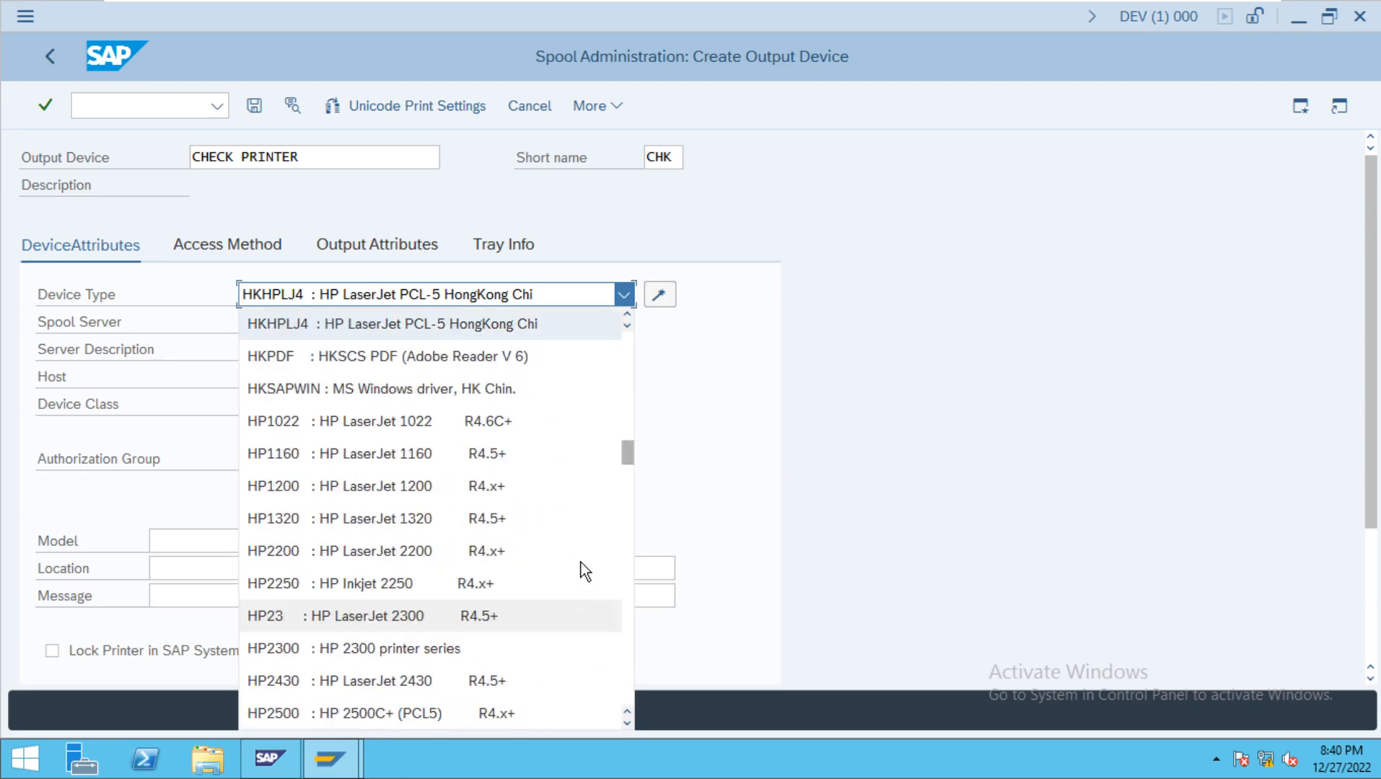
click(563, 442)
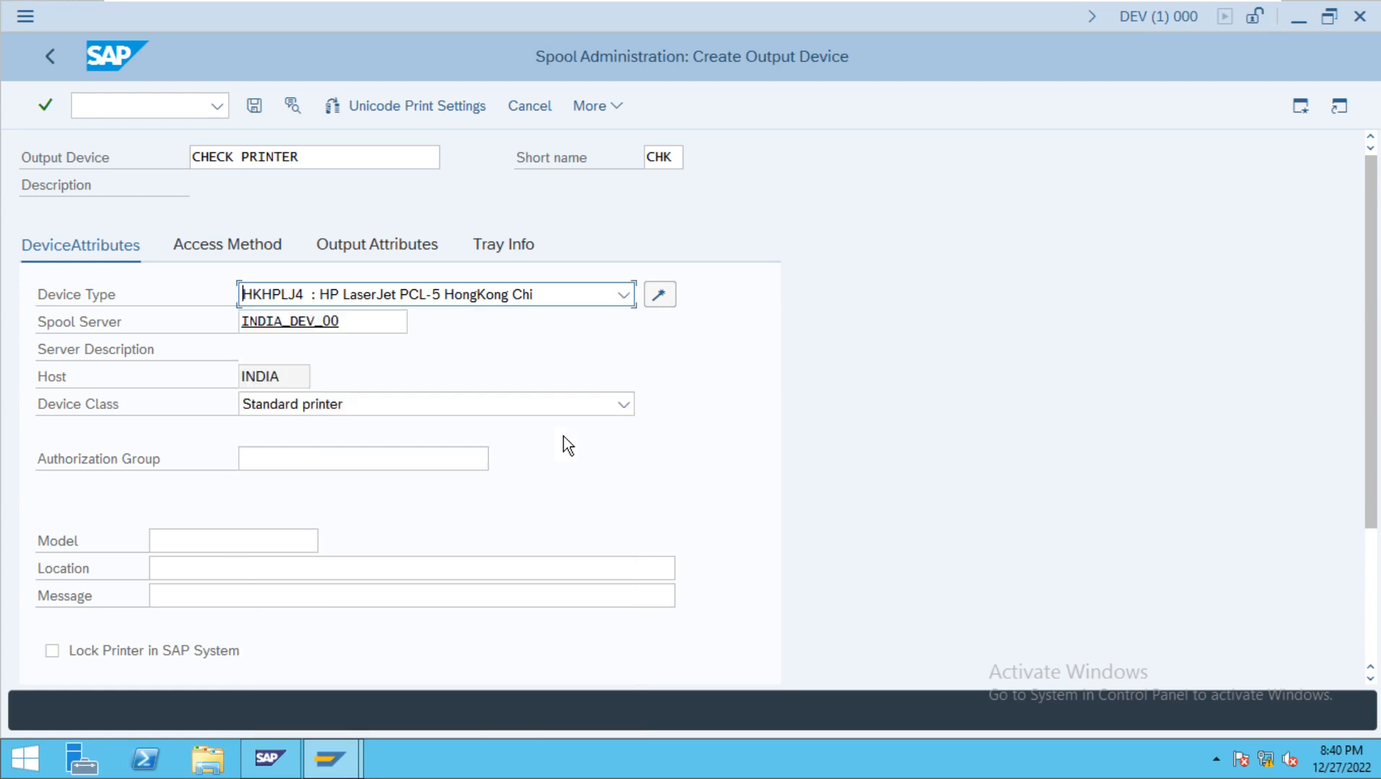
click(622, 296)
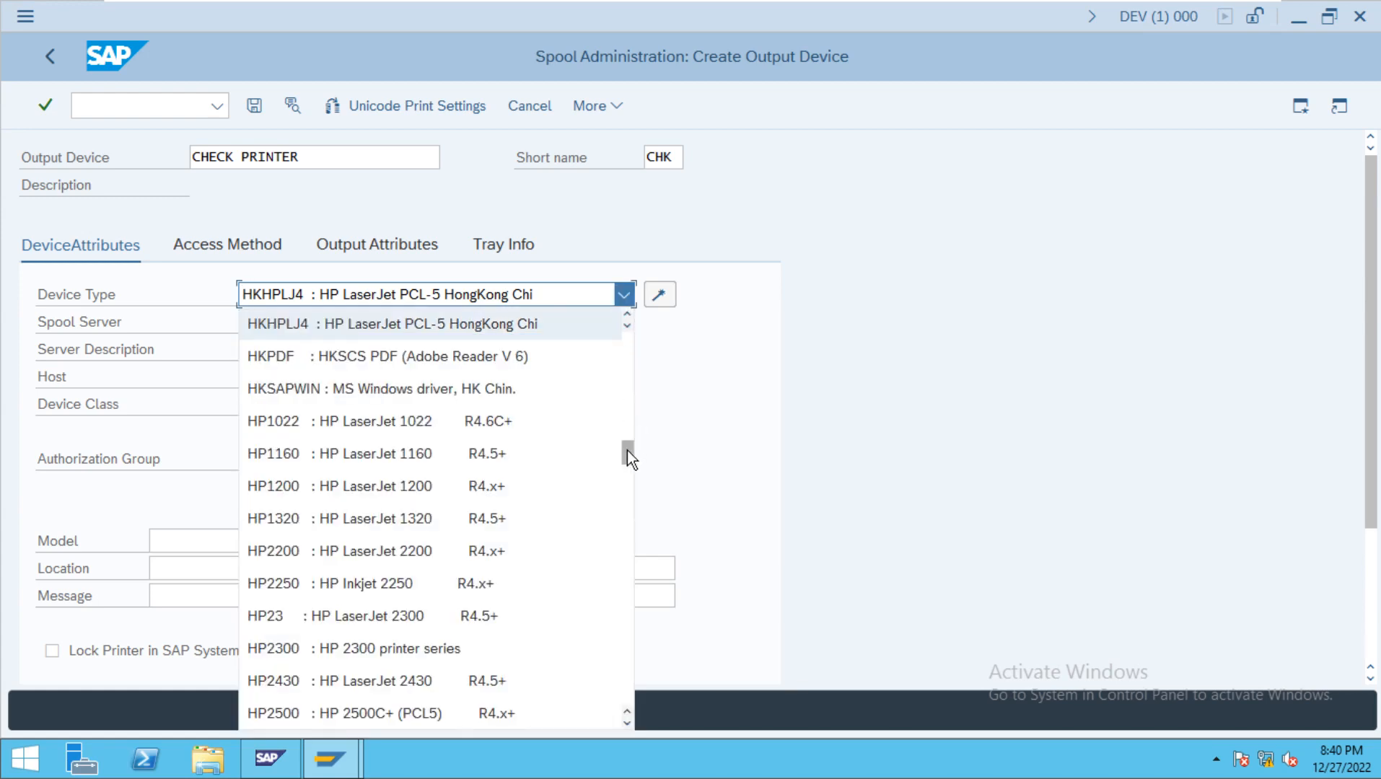
scroll(627, 449, up, 1)
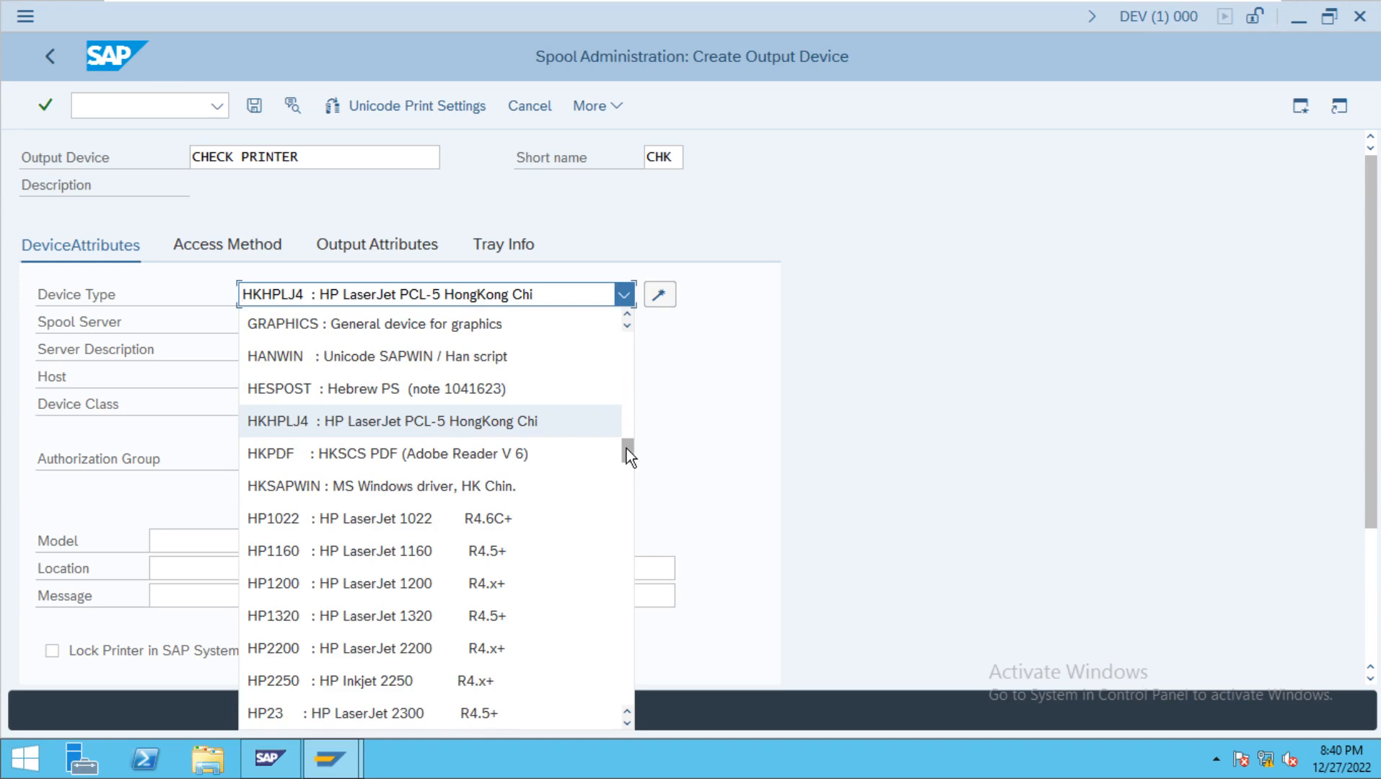
drag(625, 448, 626, 408)
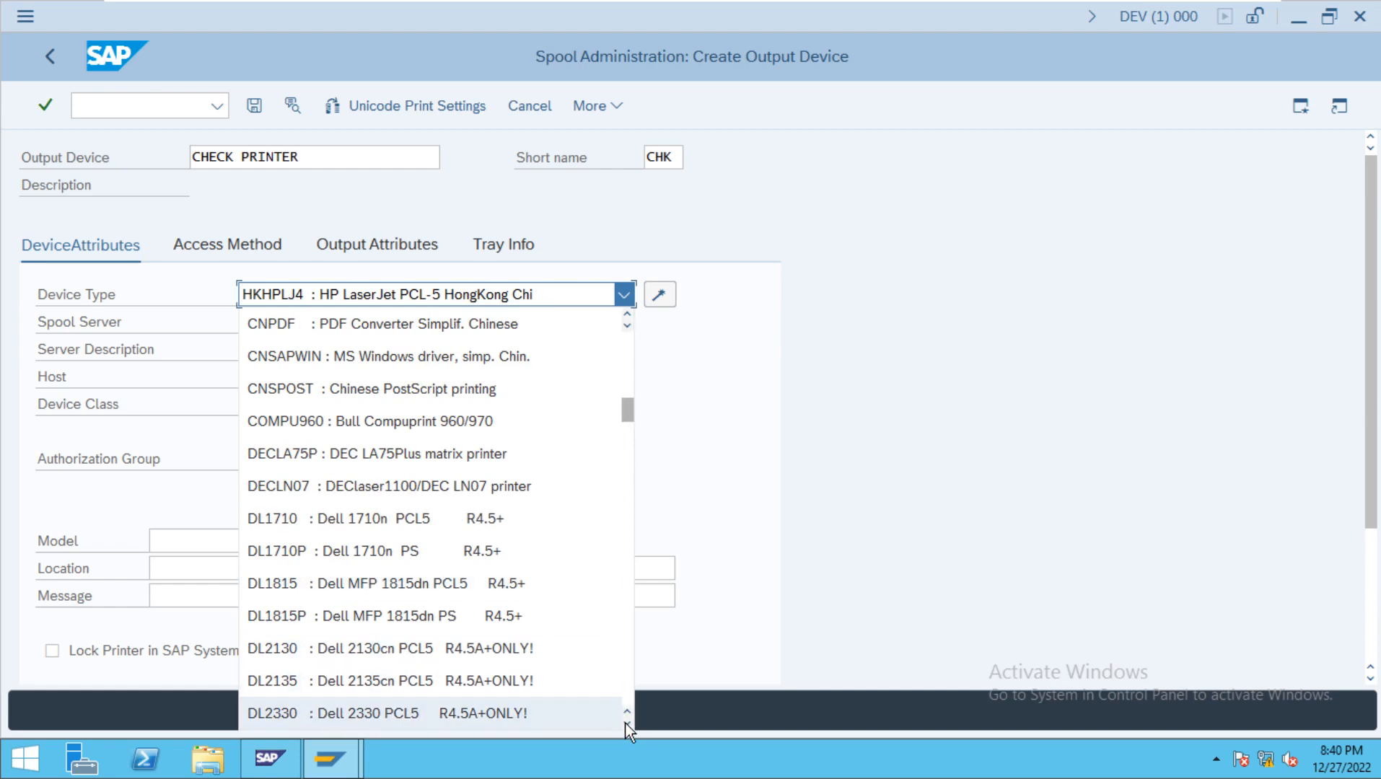
drag(625, 724, 627, 726)
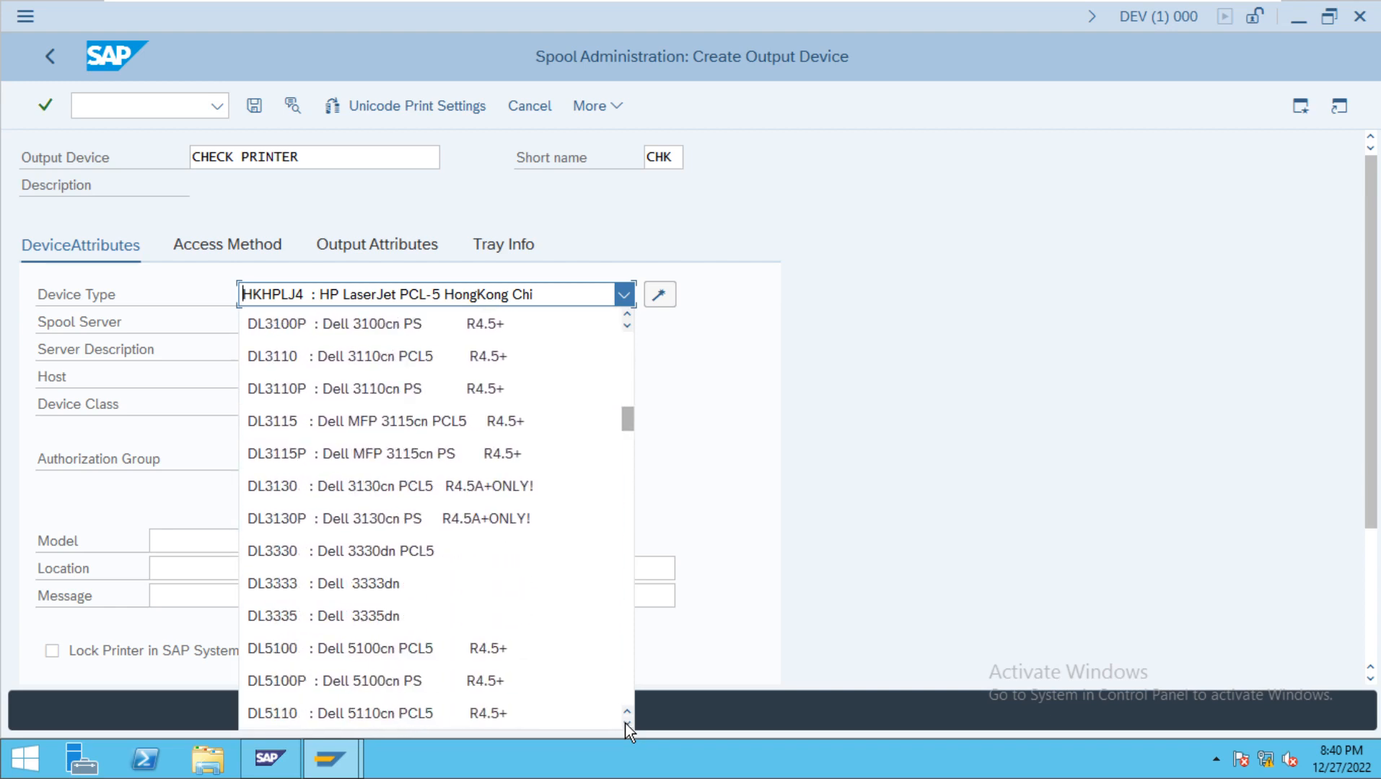
click(390, 586)
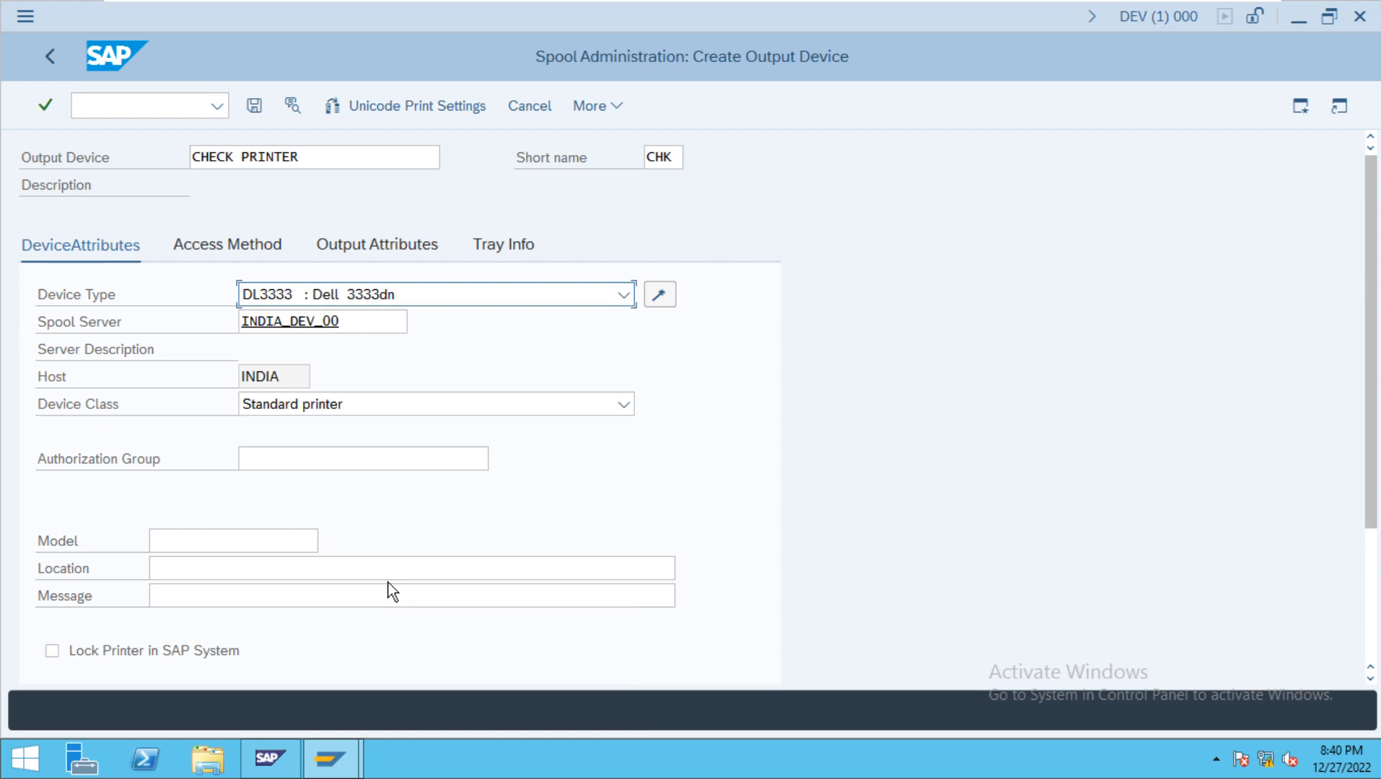
Assign INDIA_DEV_00 as the spool server and choose Standard printer as the device class
click(342, 320)
click(420, 322)
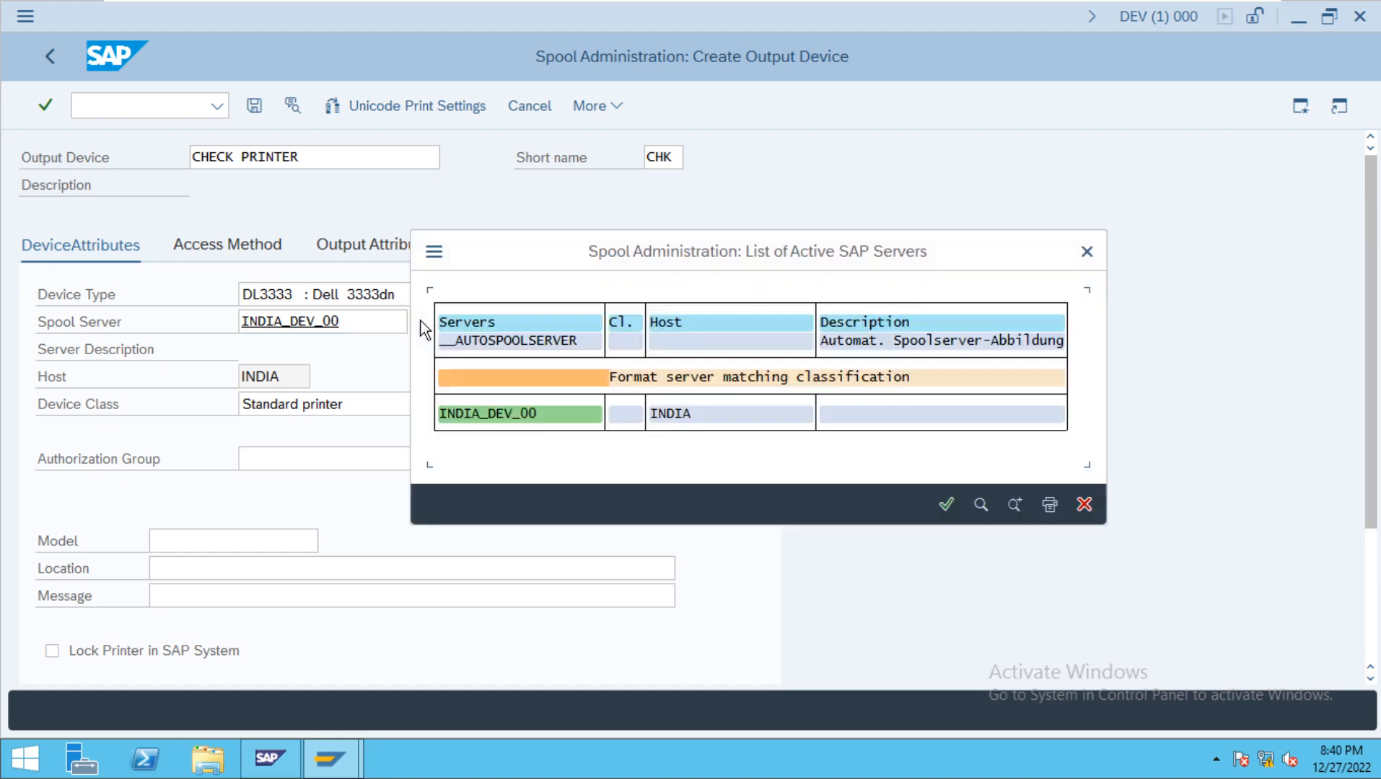
double_click(520, 414)
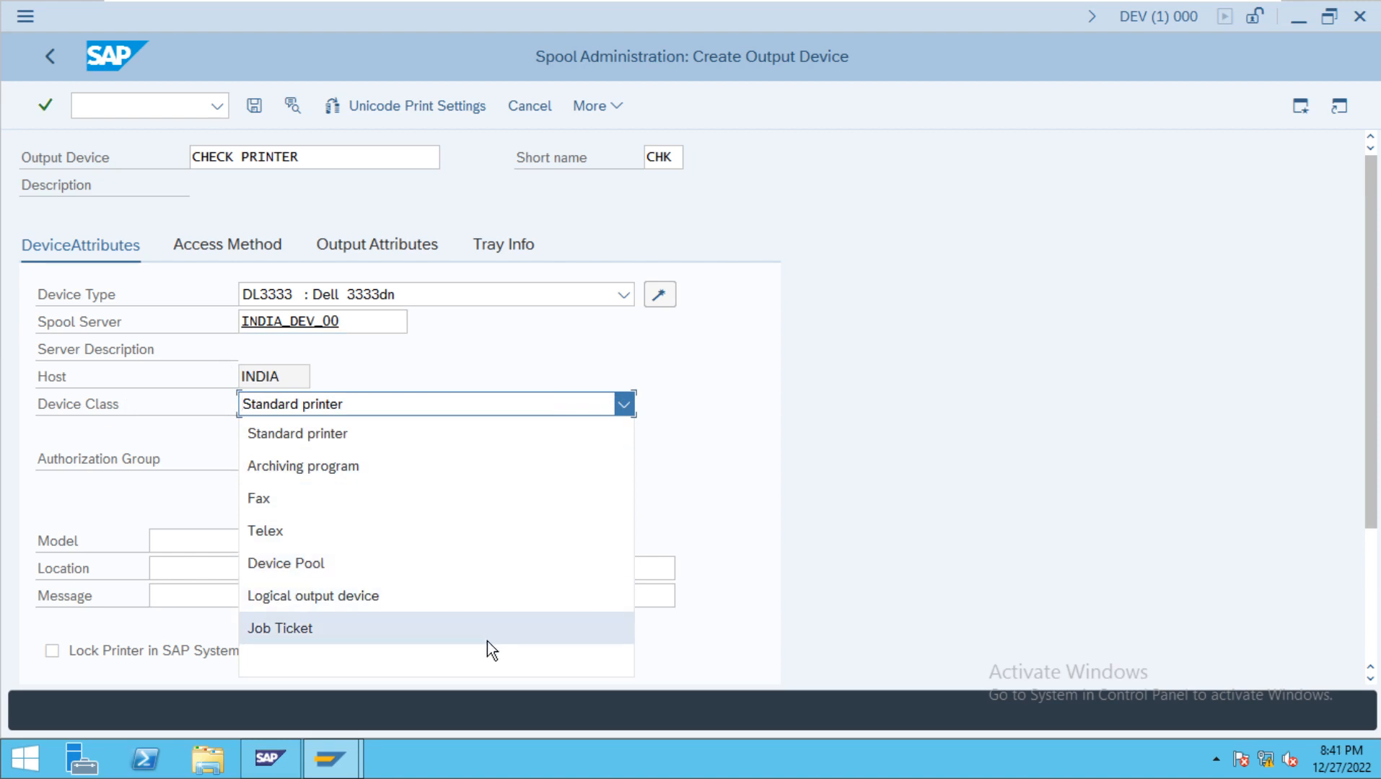
click(435, 430)
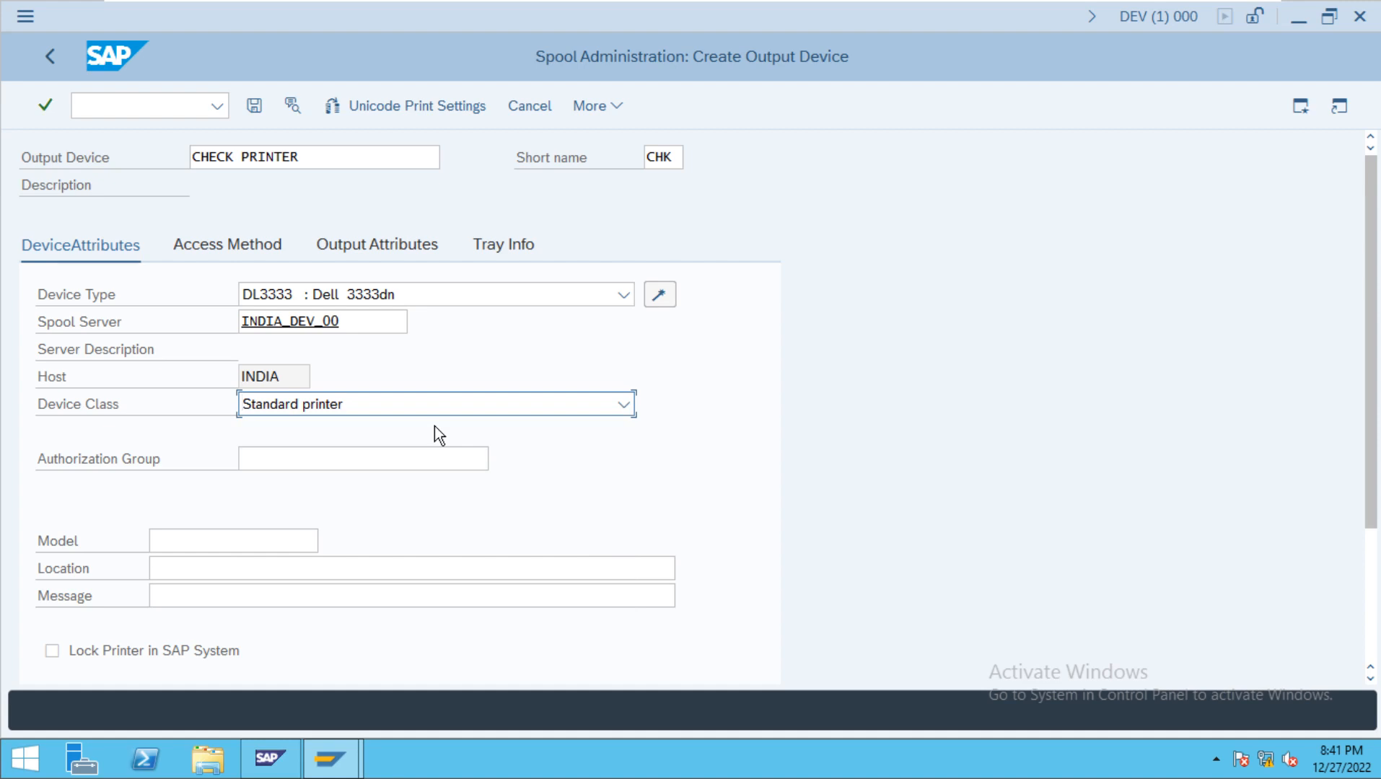
Fill in the model as DL3333, the location as SECOND FLOOR 205 and the message as CHEQUE PRINTER
click(192, 541)
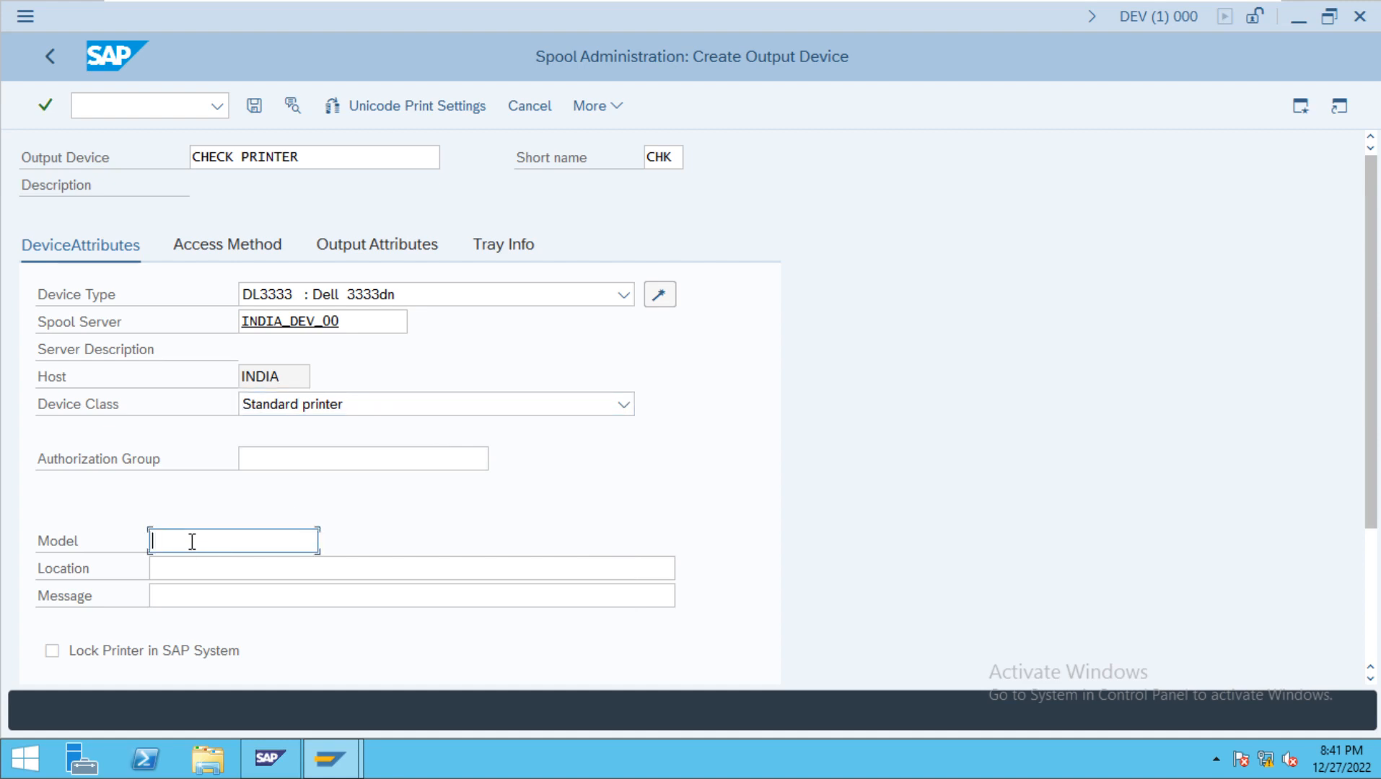
text(DL3333)
click(190, 567)
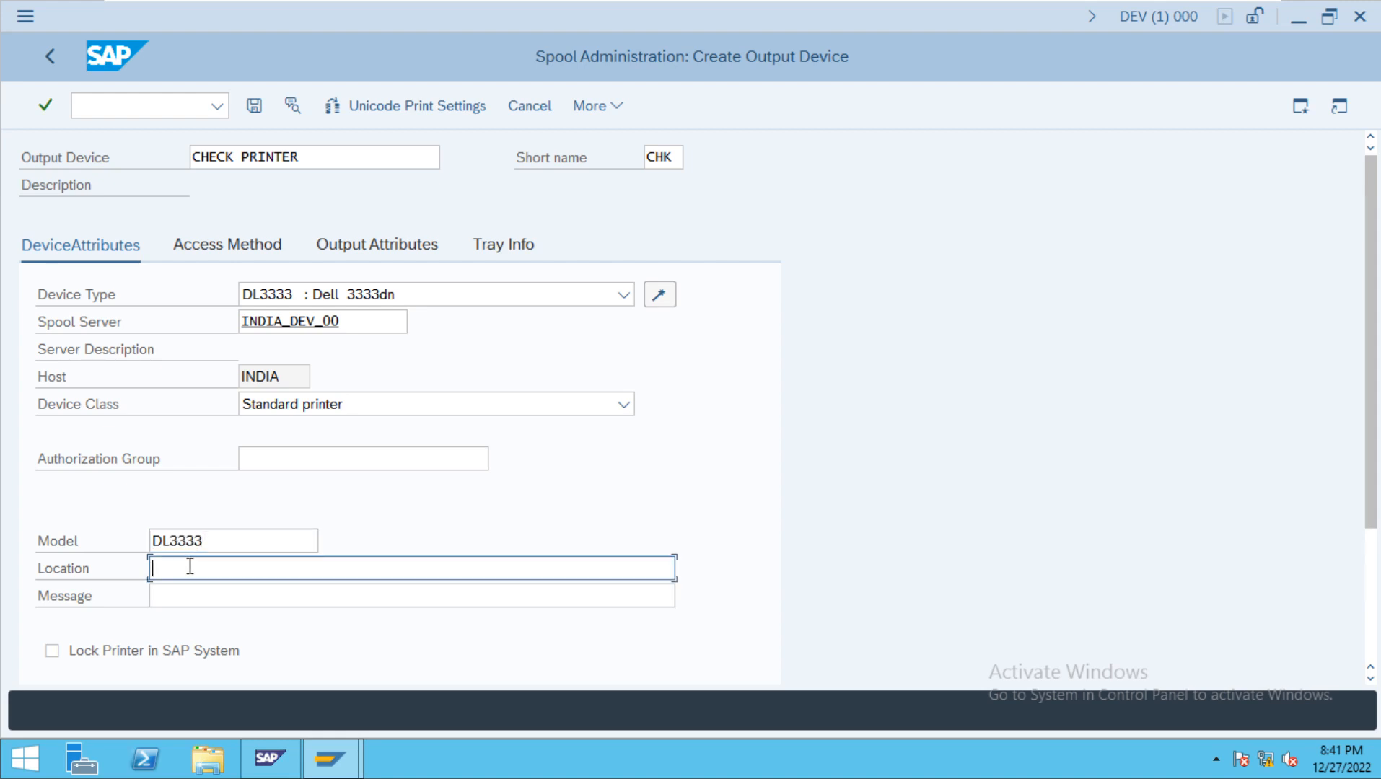
text(SECOND FLOOR 205)
click(193, 597)
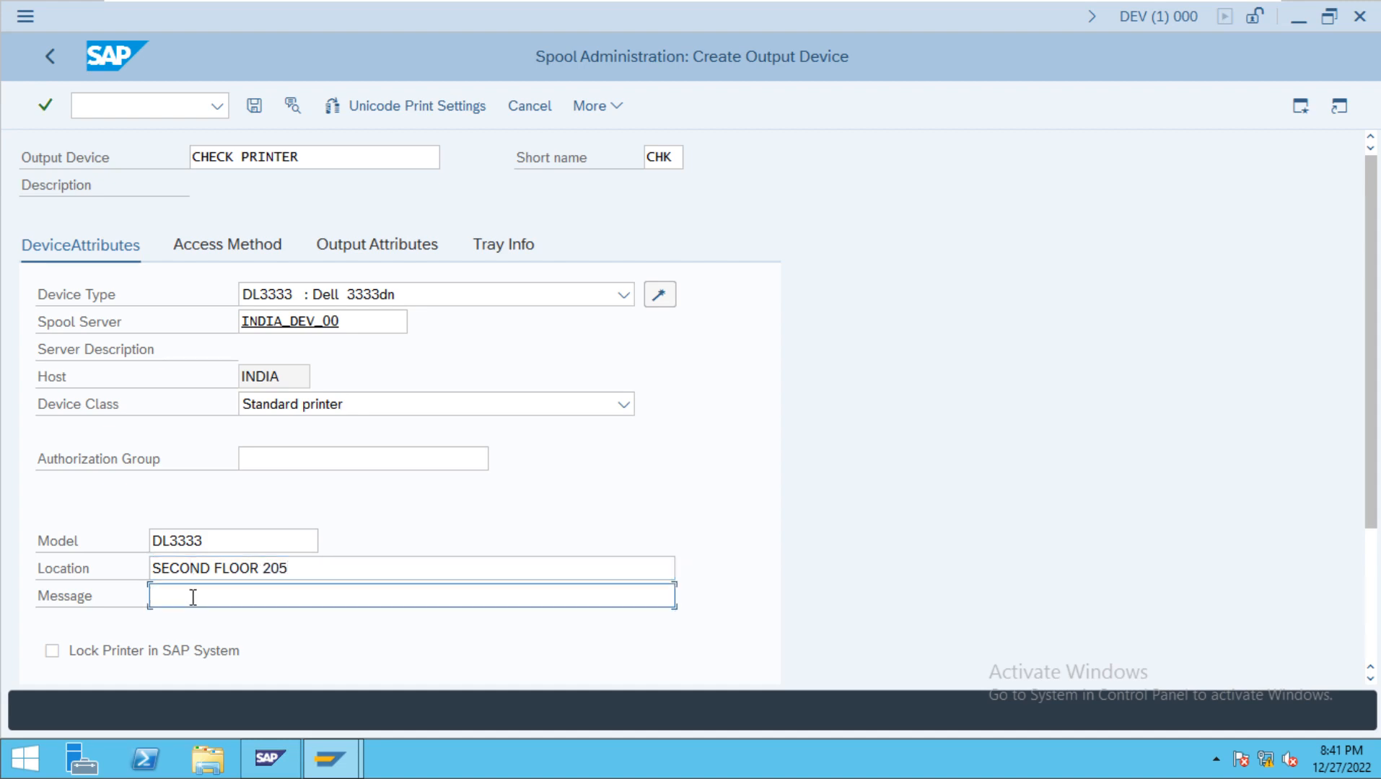
text(CHEQUE PRINTER)
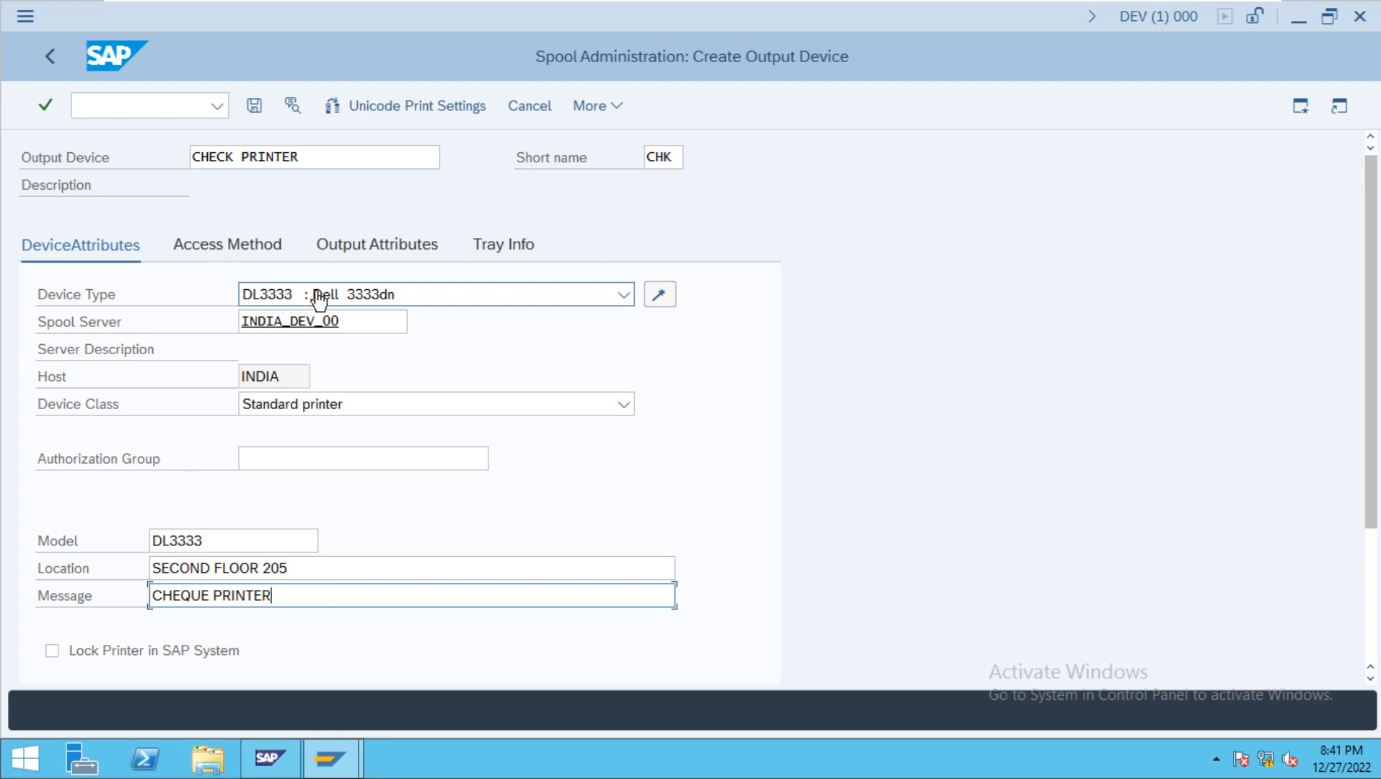
Try the host spool access method C: Direct operating system call and return it to L: Print Locally Using LP/LPR
click(233, 253)
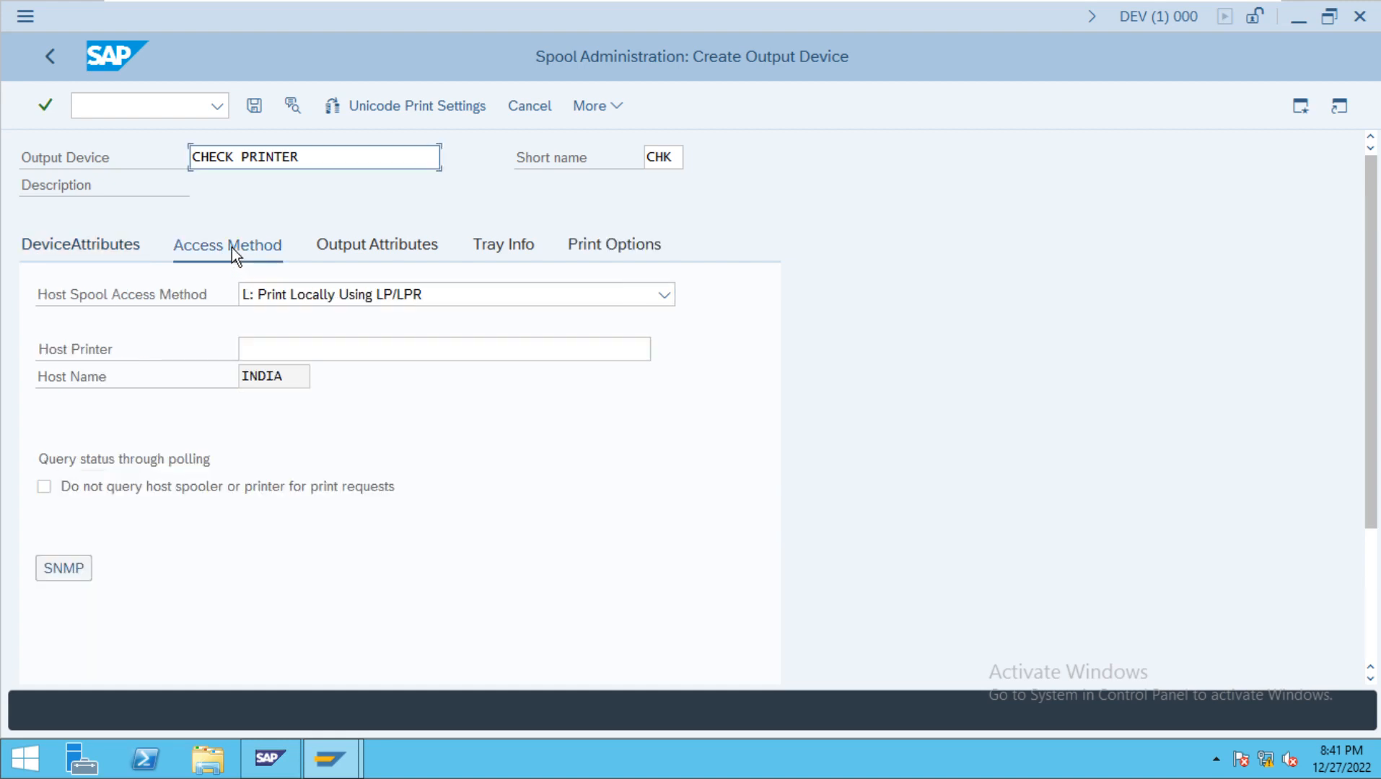
click(664, 296)
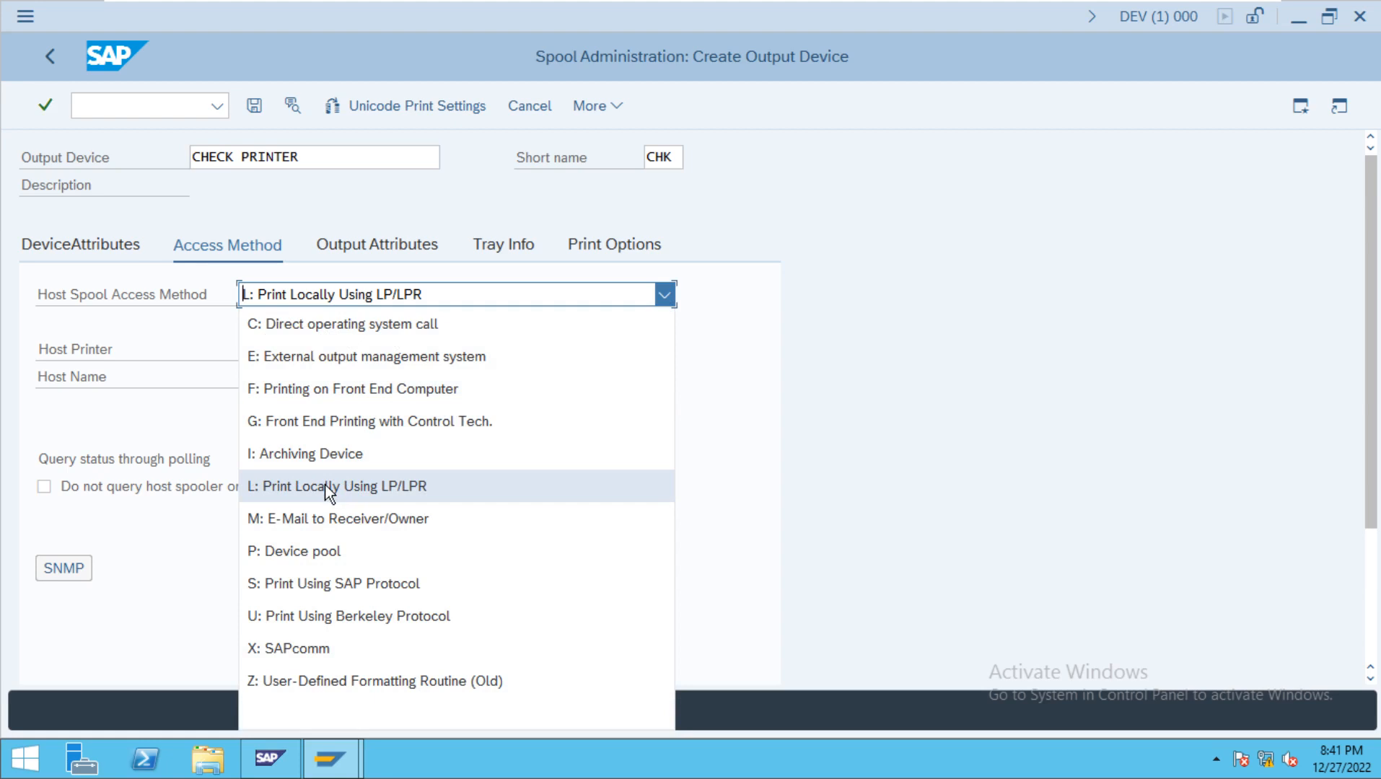
click(279, 322)
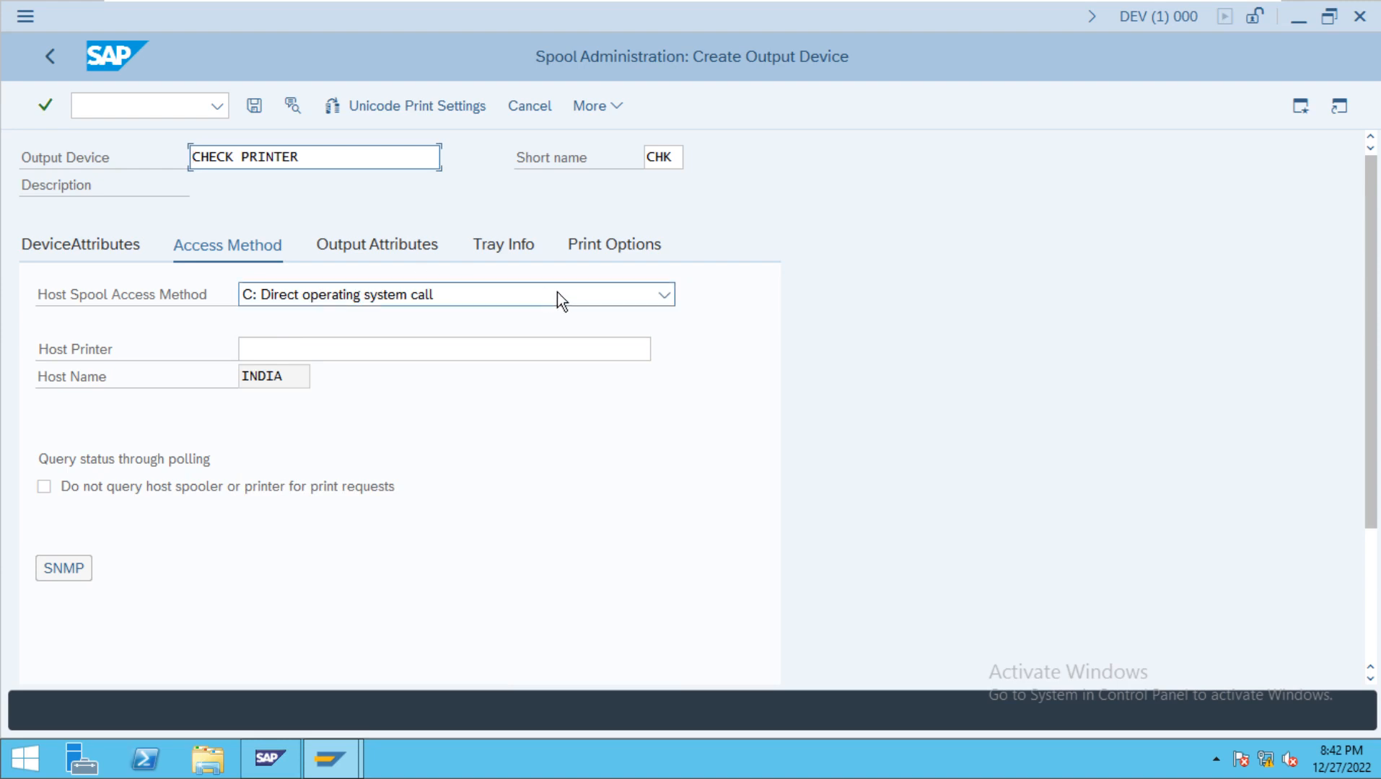
click(562, 299)
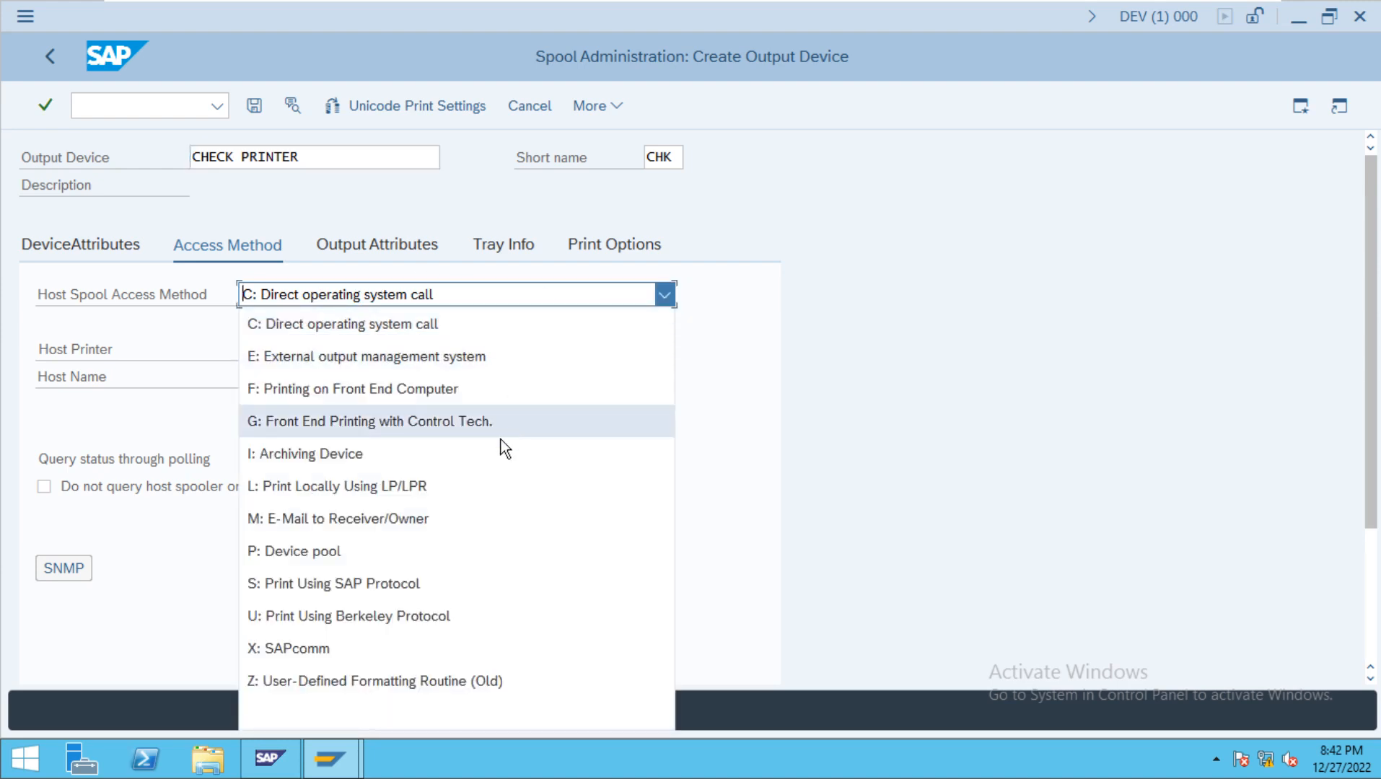
click(477, 497)
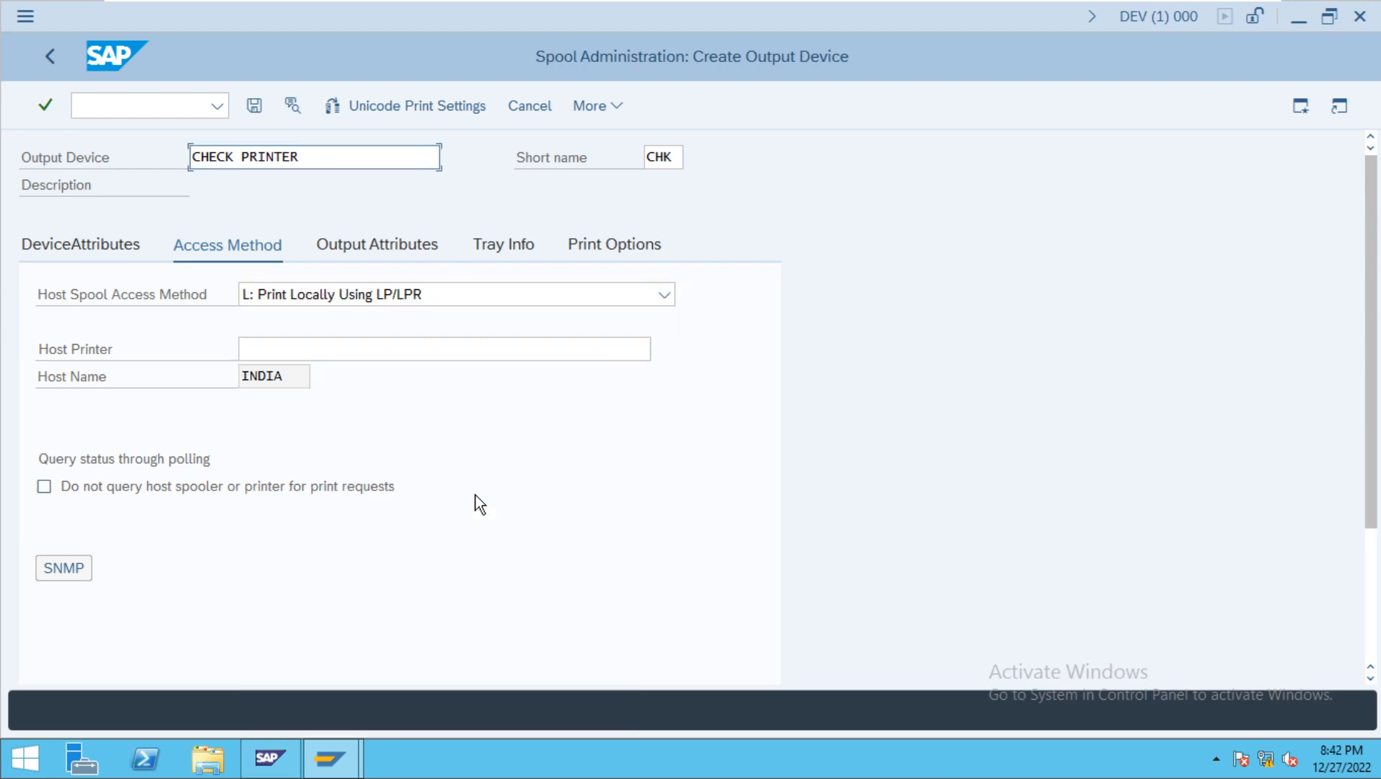
Set the host spool access method to U: Print Using Berkeley Protocol
click(651, 295)
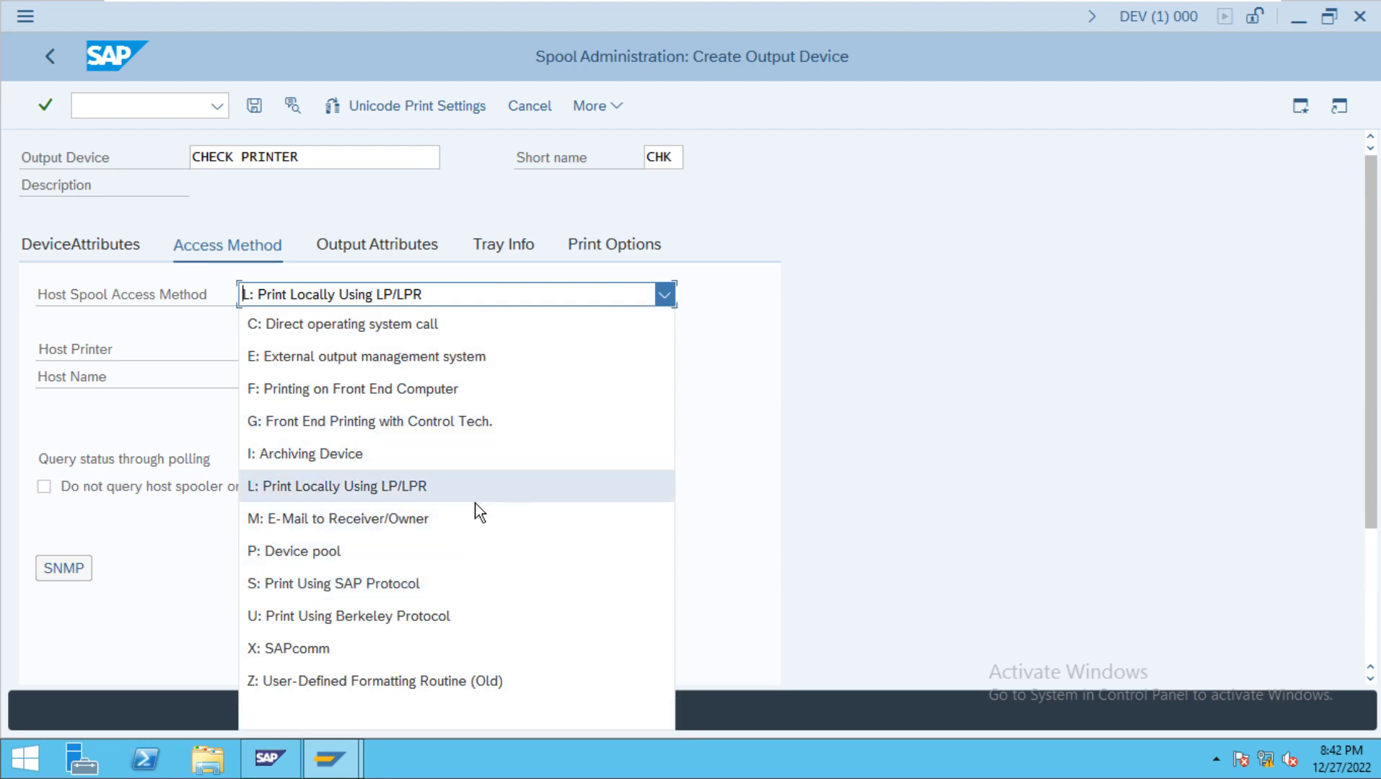
click(455, 617)
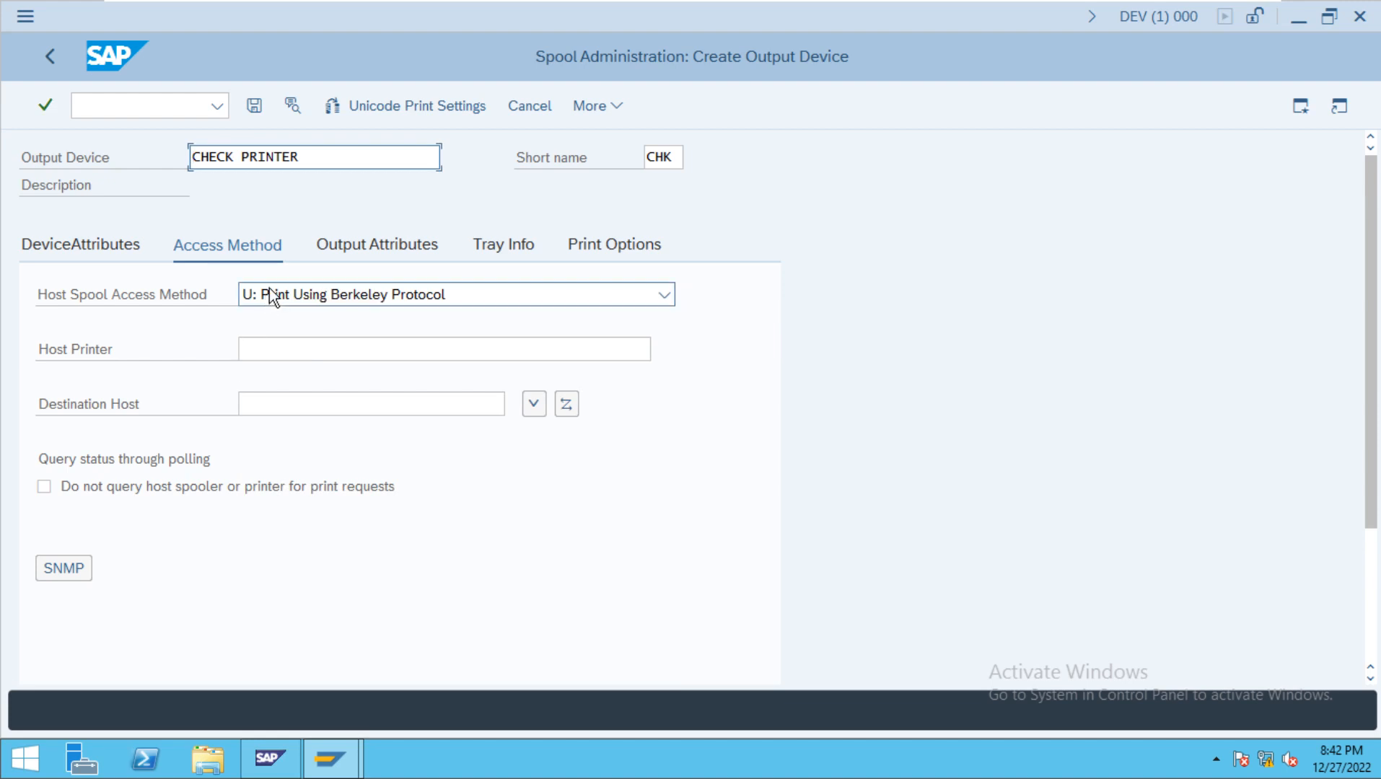
click(273, 404)
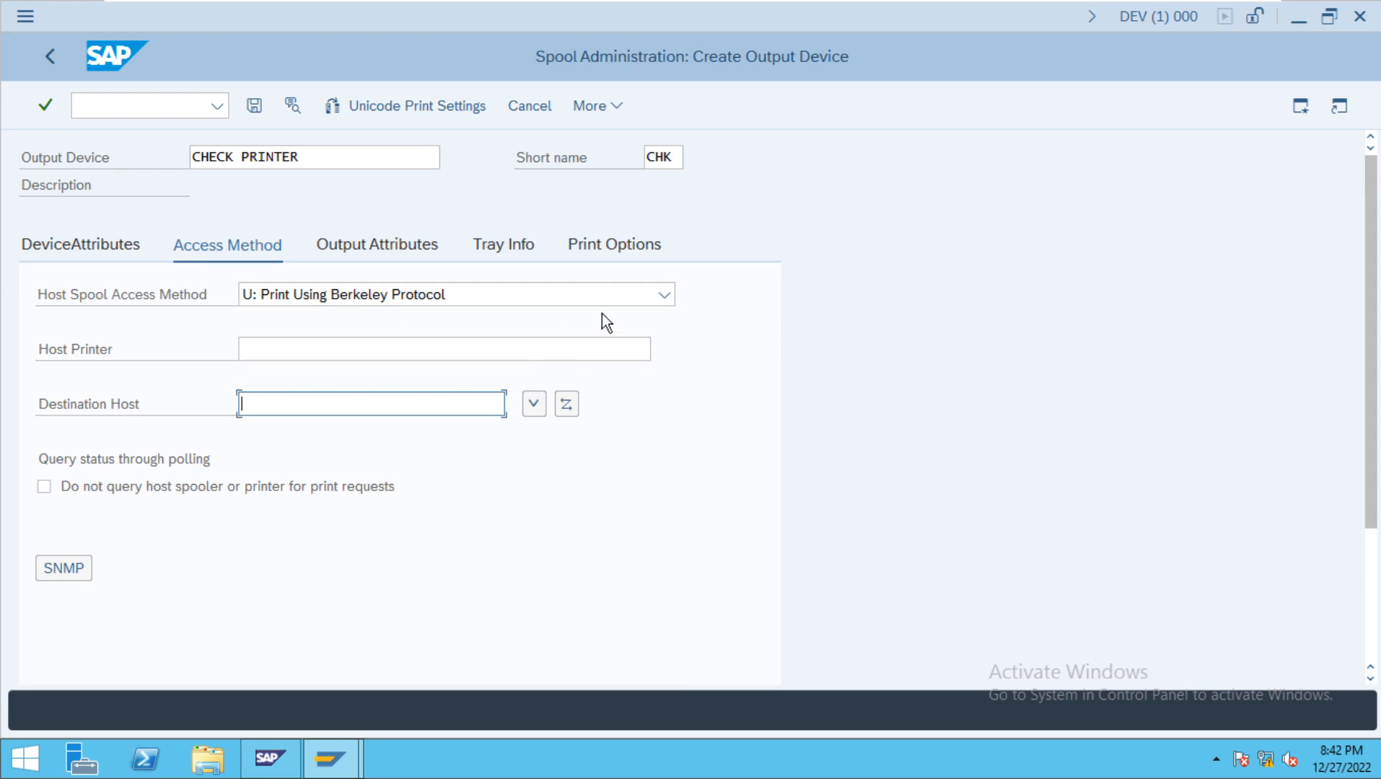
click(650, 296)
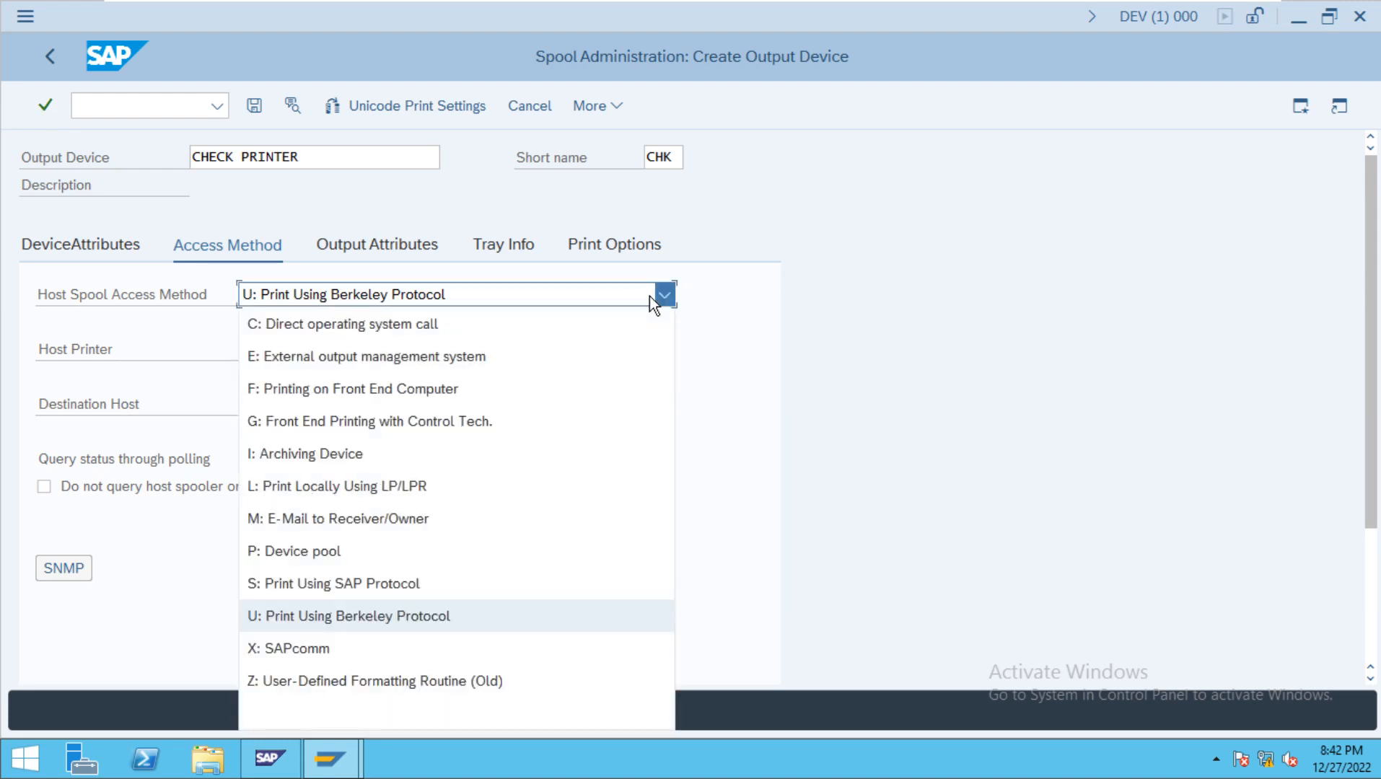
click(47, 240)
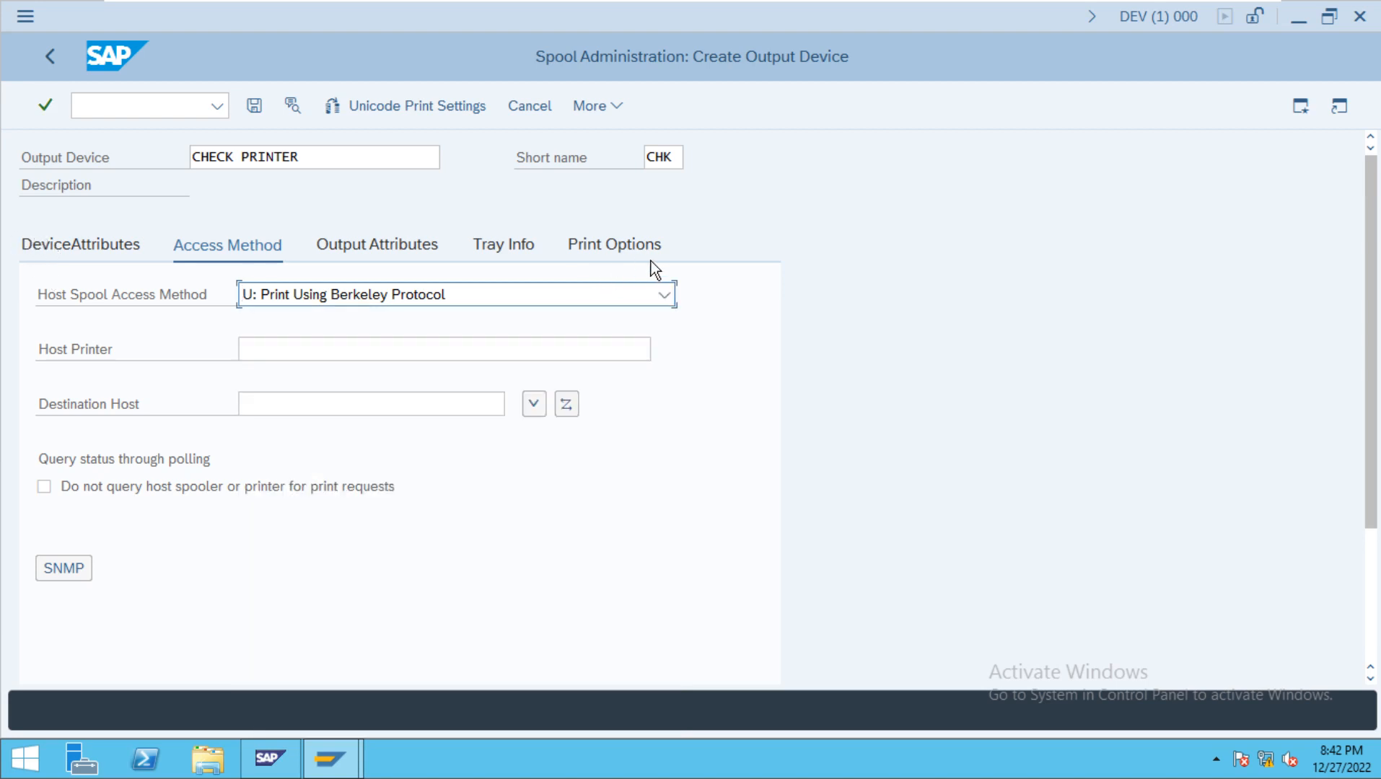
click(665, 296)
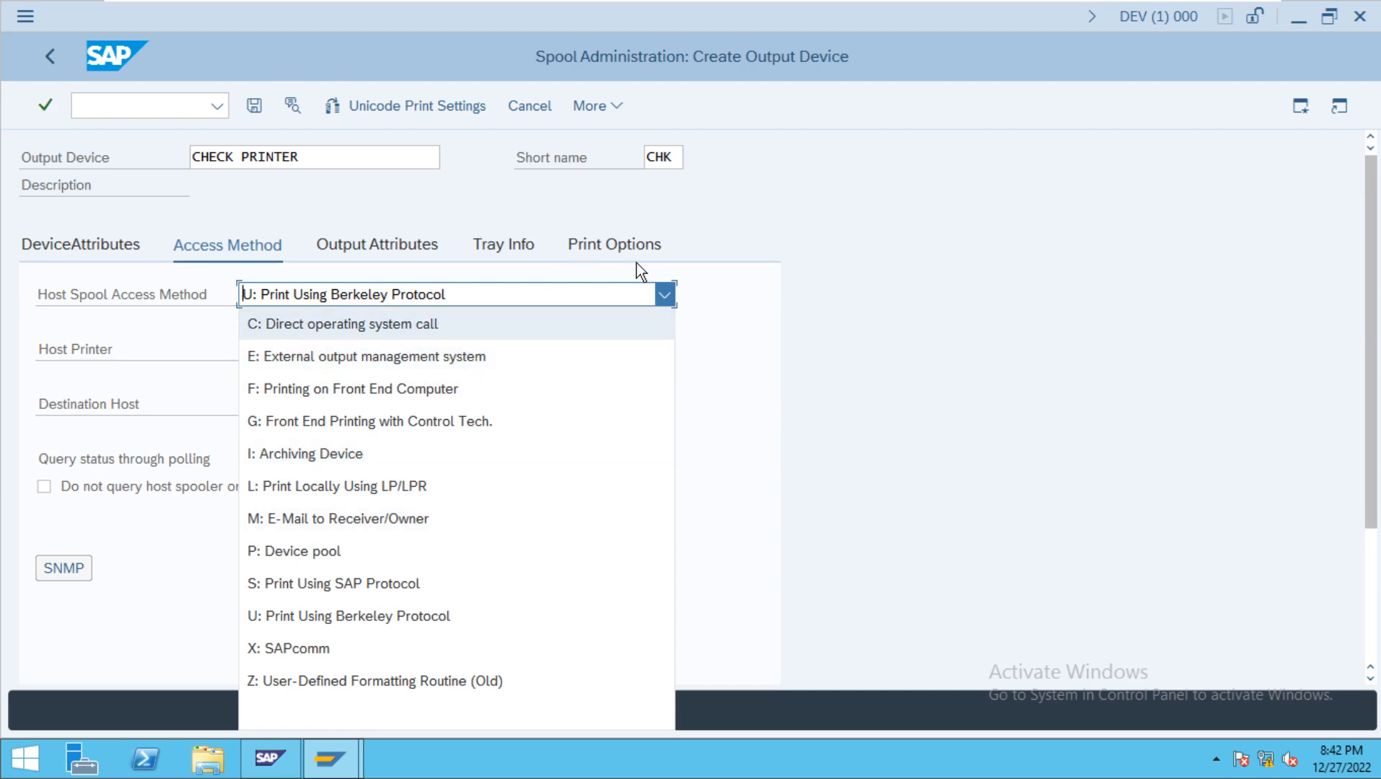
key(Escape)
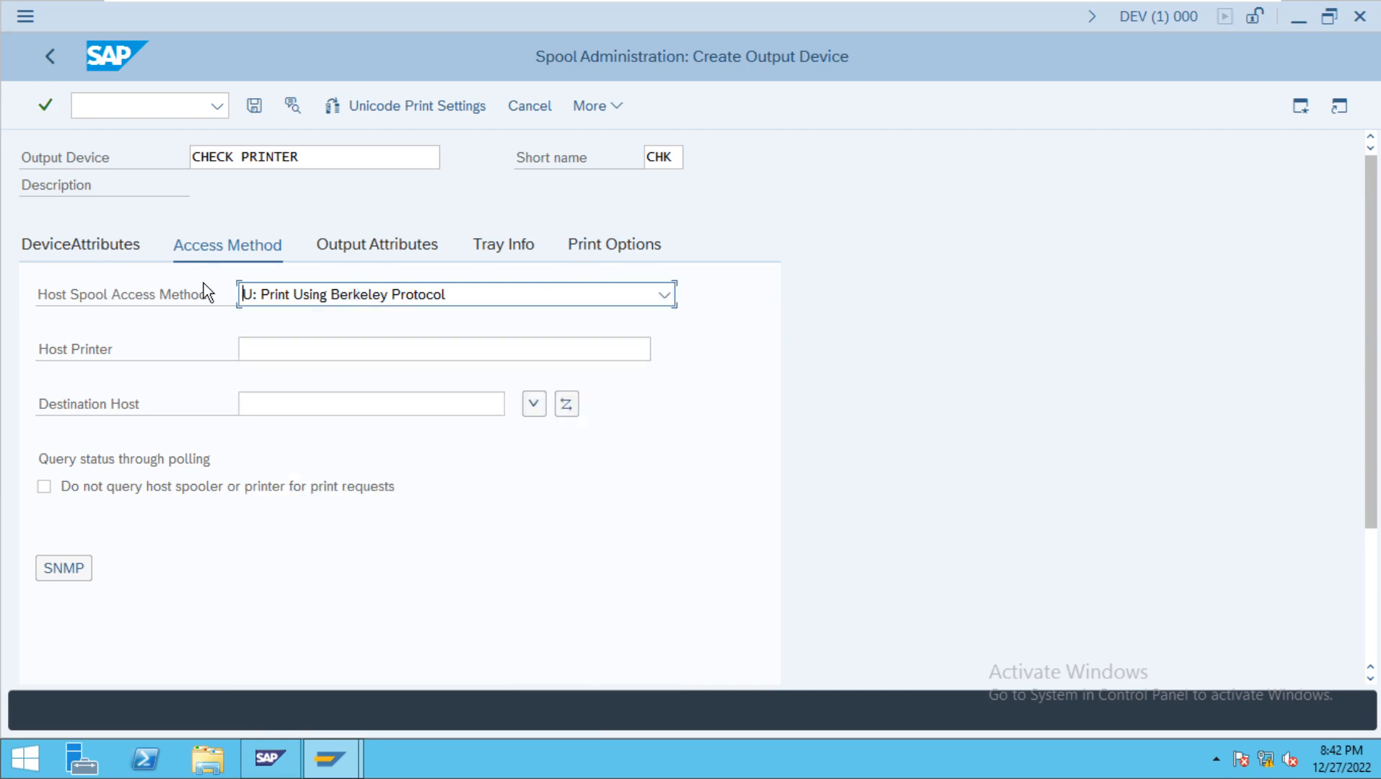
Change the device type in the device attributes to SAPWIN : MS Windows driver, Latin-1
click(84, 242)
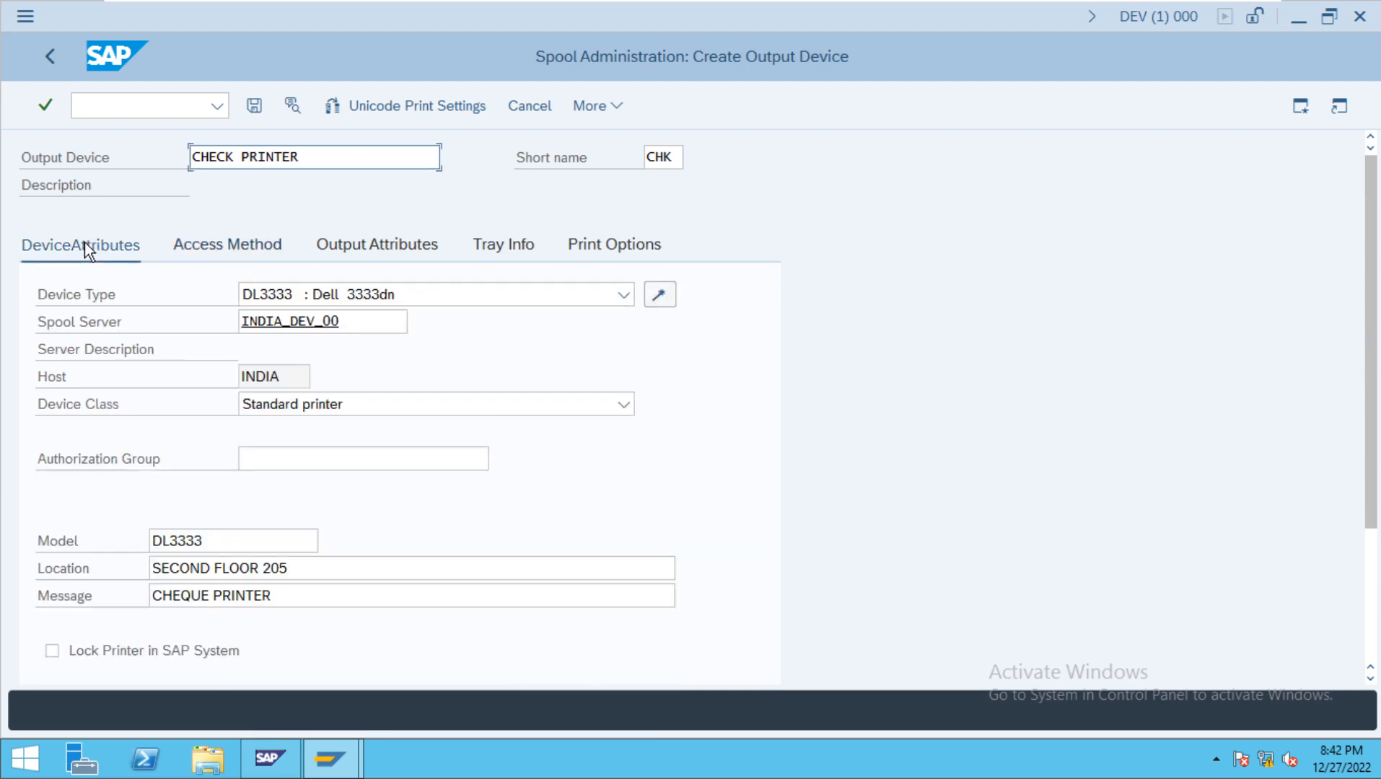
click(623, 295)
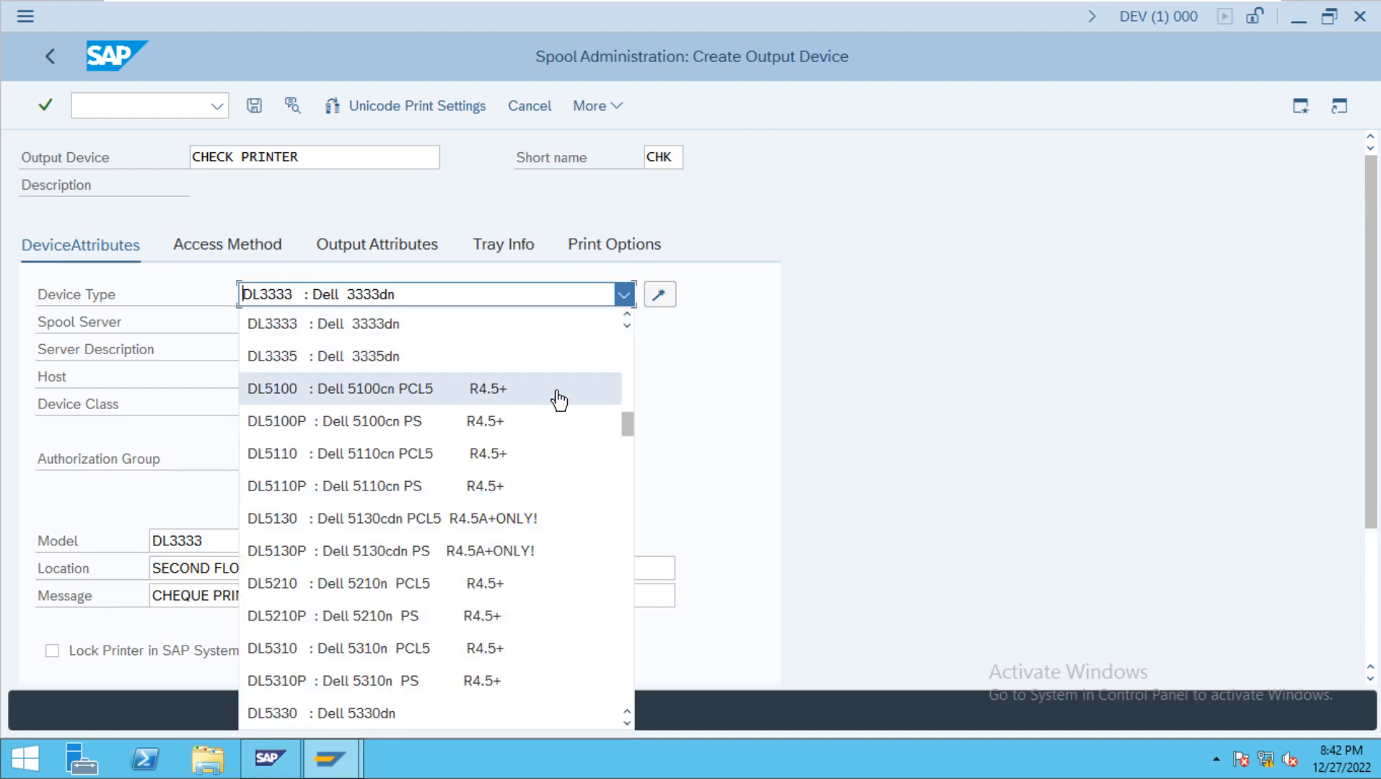
key(s)
scroll(559, 401, down, 10)
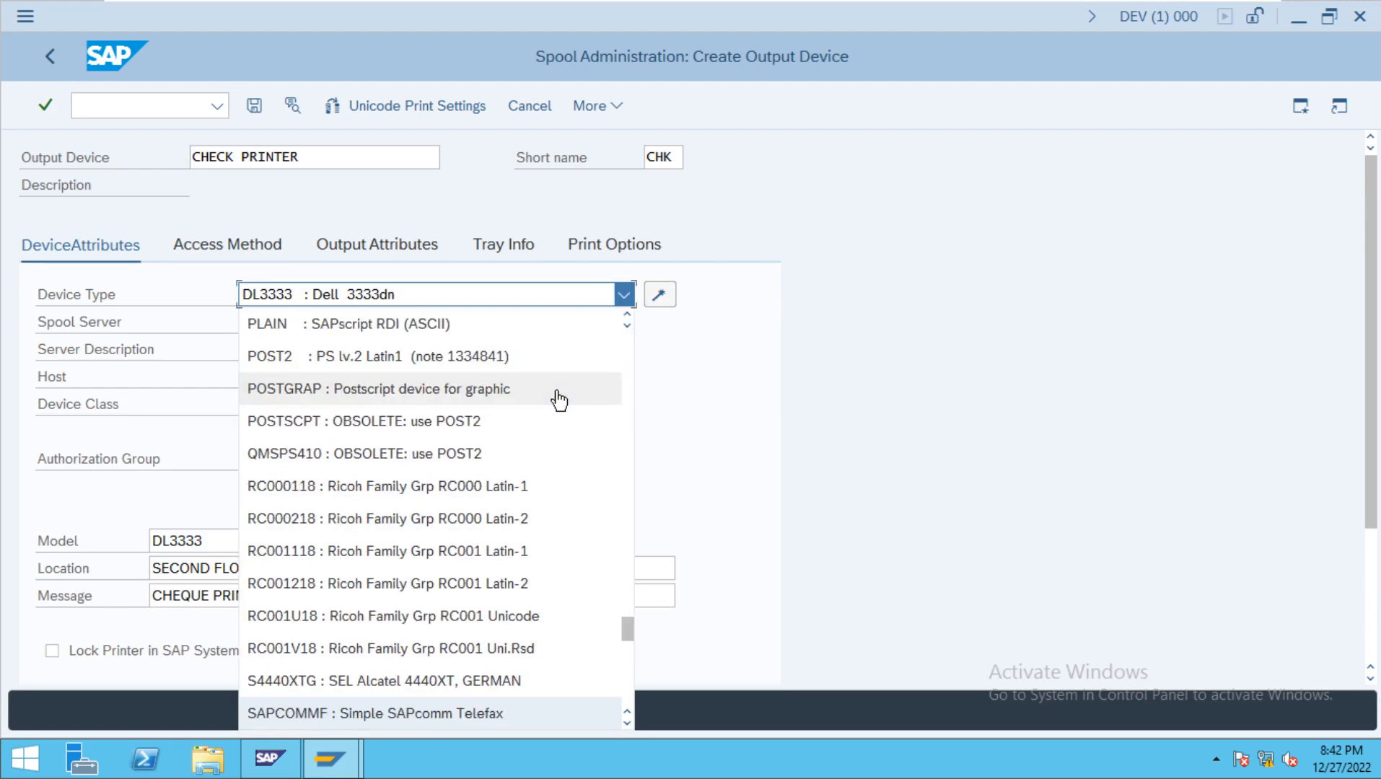
scroll(559, 400, down, 4)
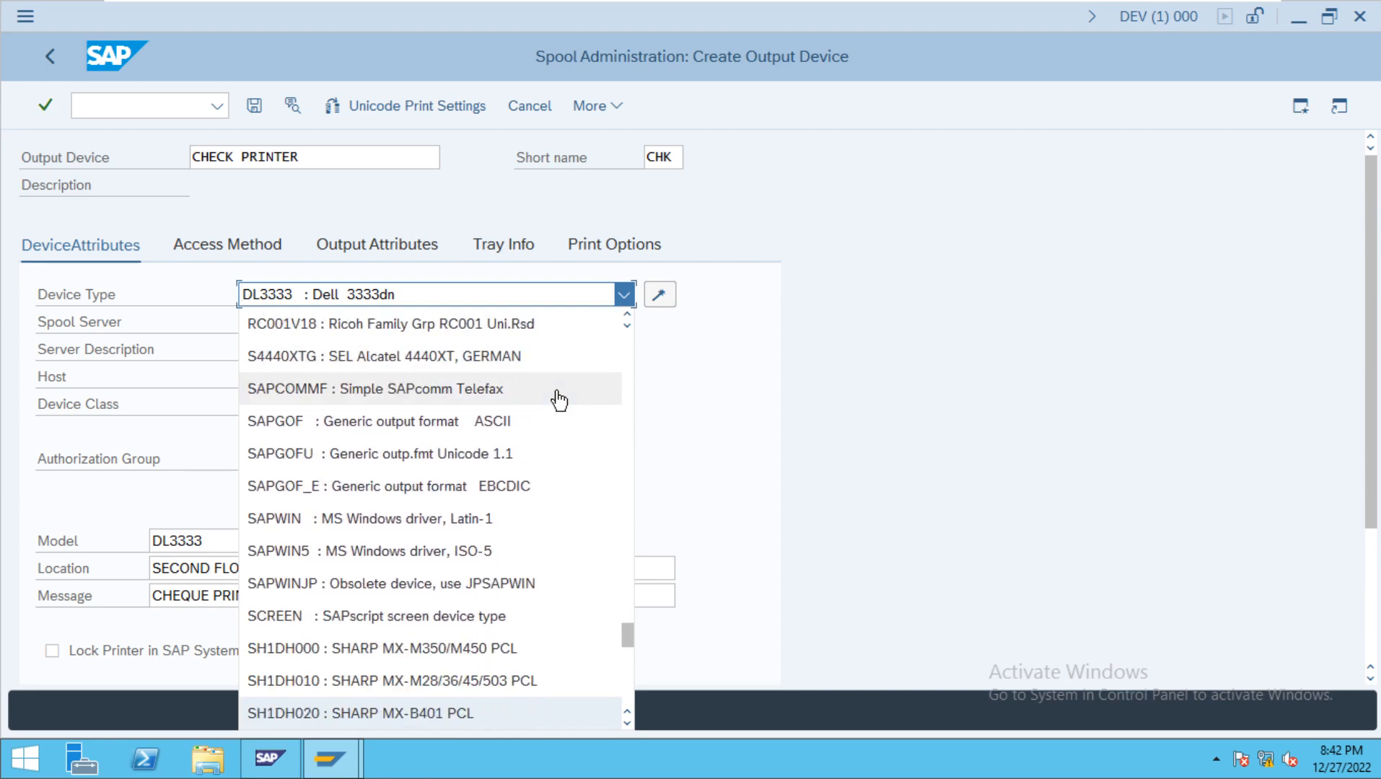
scroll(560, 400, down, 1)
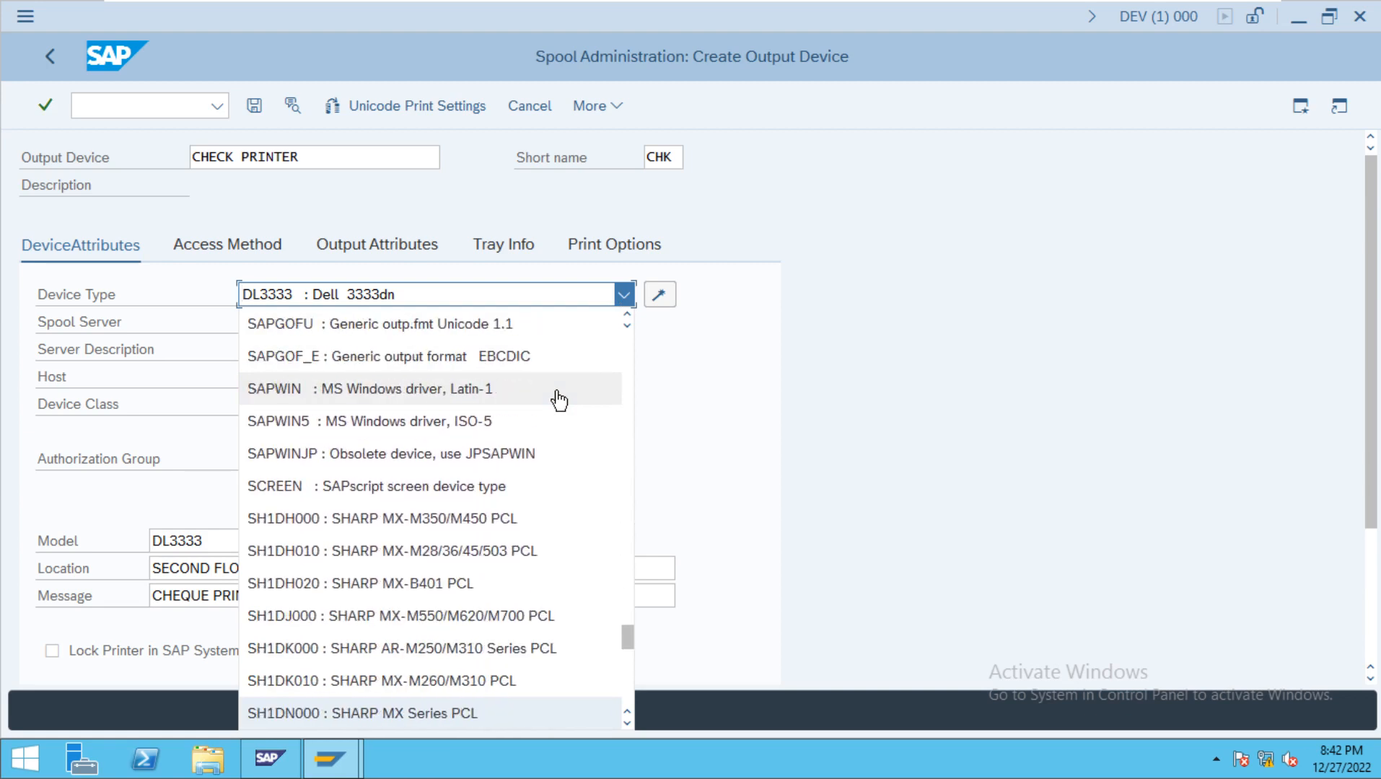
click(457, 397)
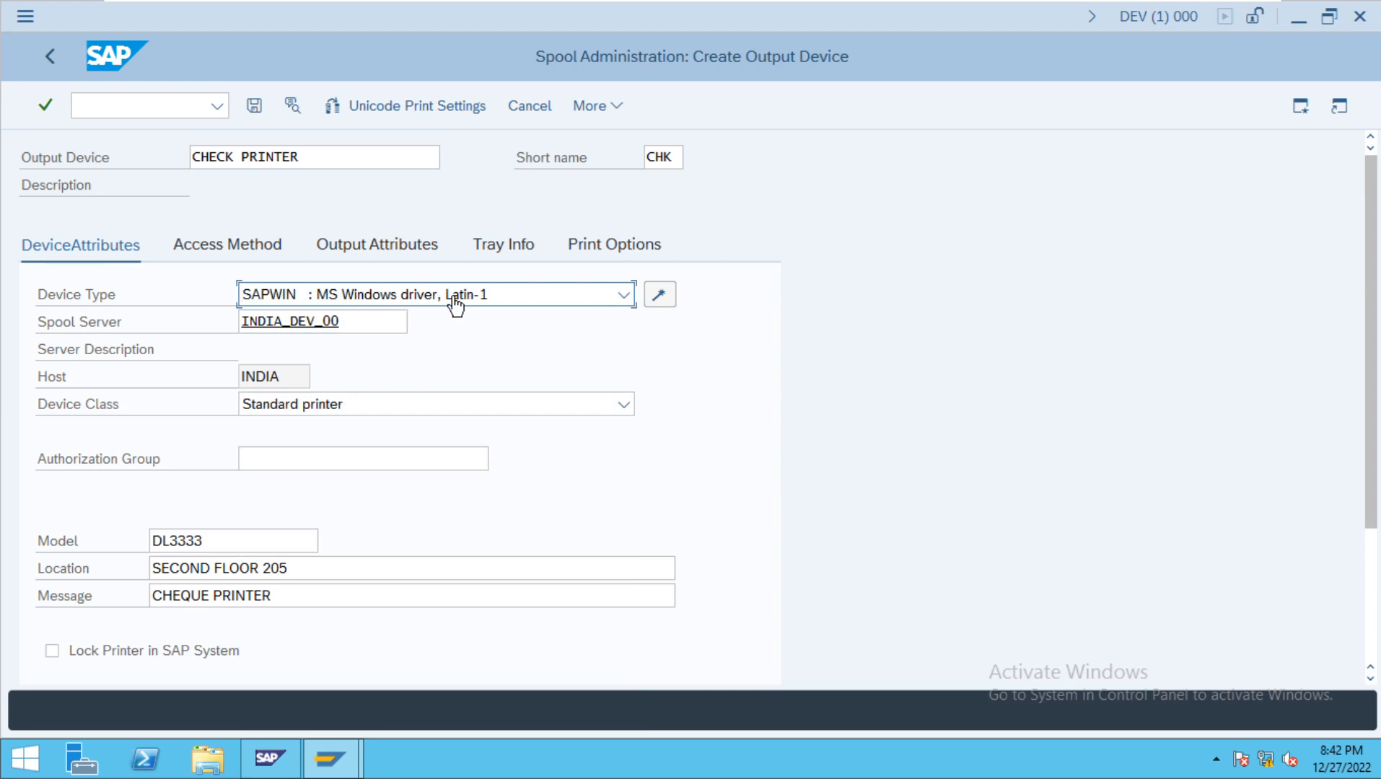
click(244, 249)
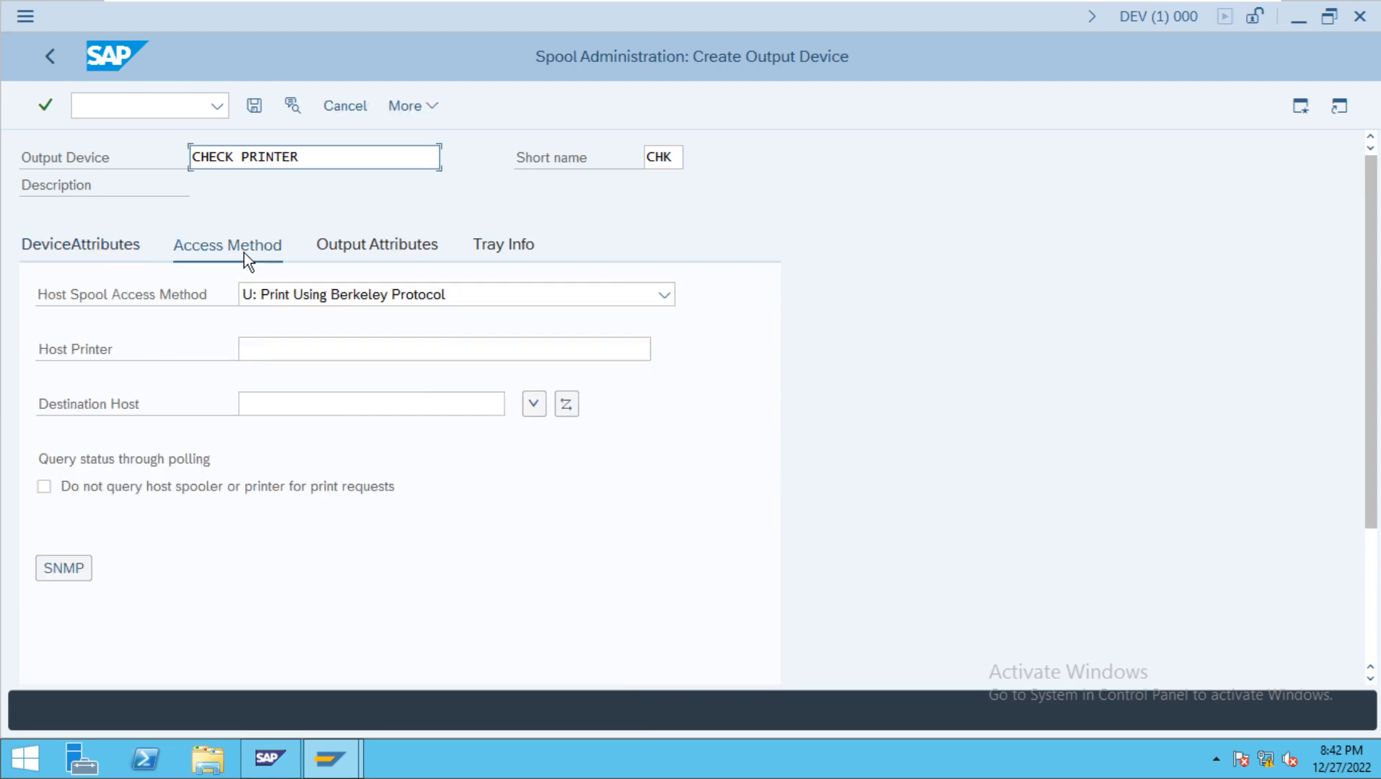
click(574, 295)
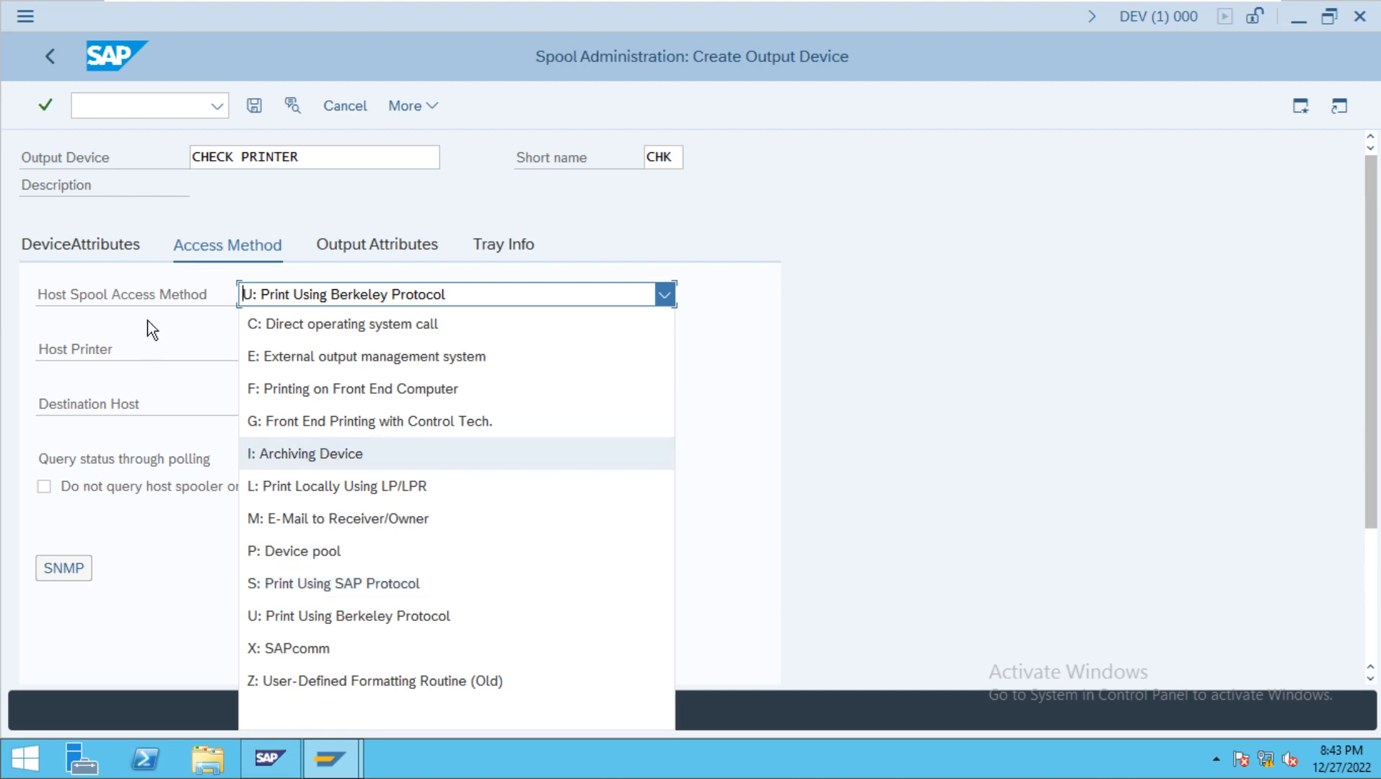
click(126, 247)
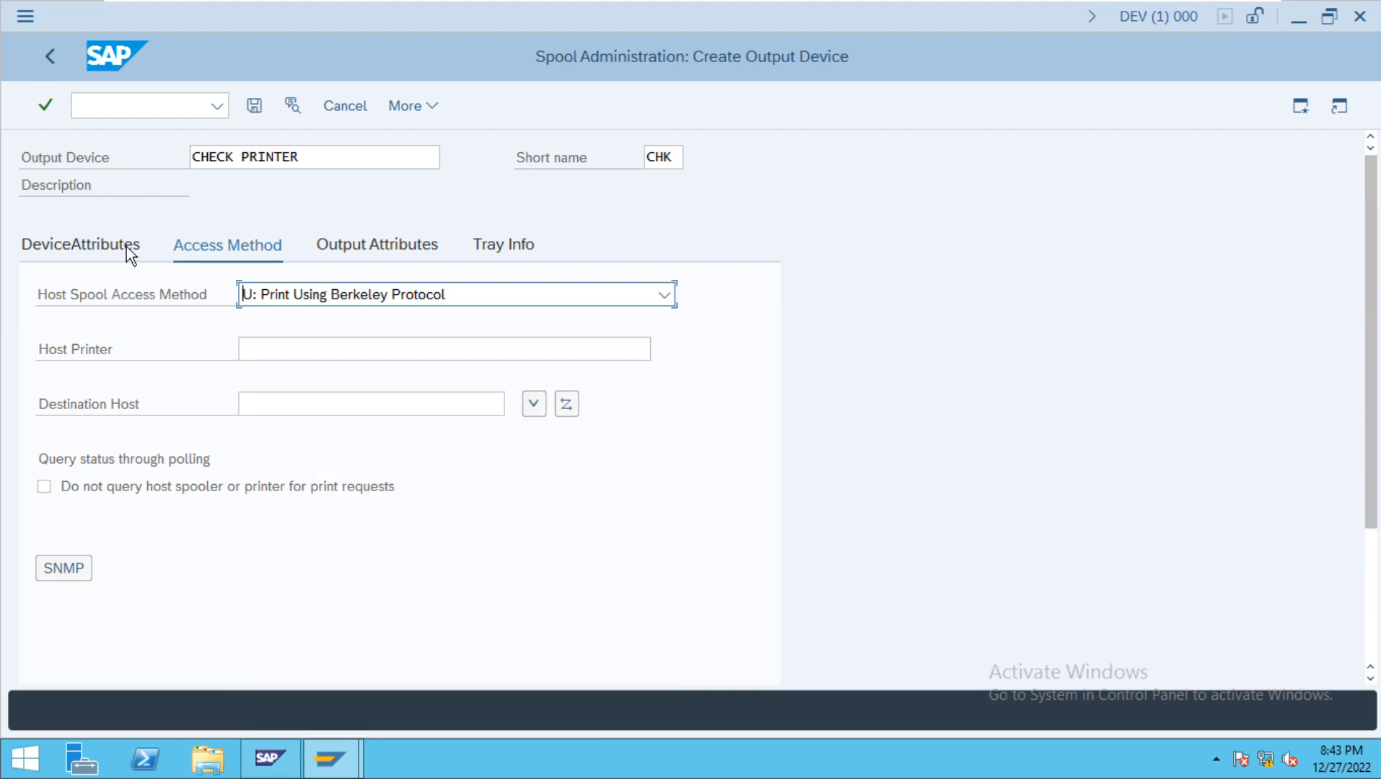
Change the device type in the device attributes to DL3333 : Dell 3333dn
click(108, 244)
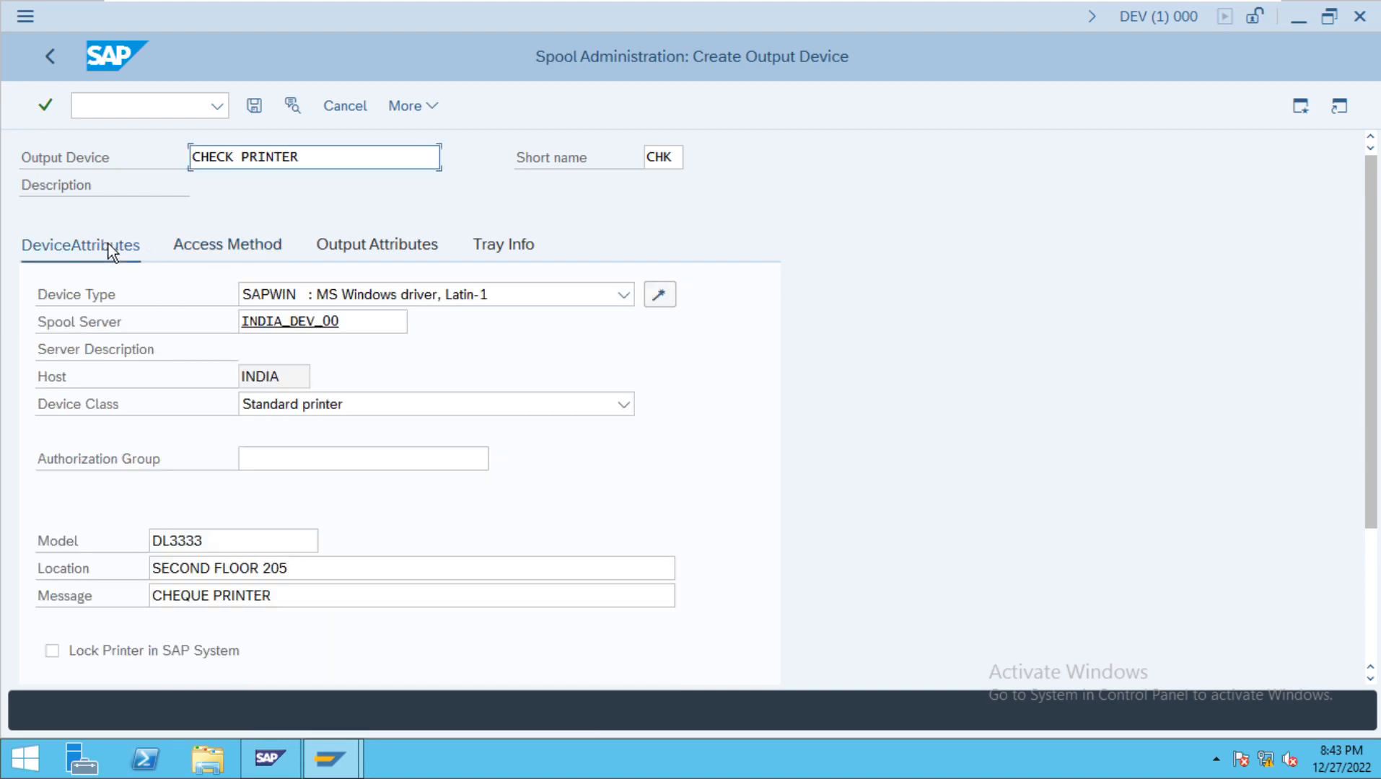
click(622, 295)
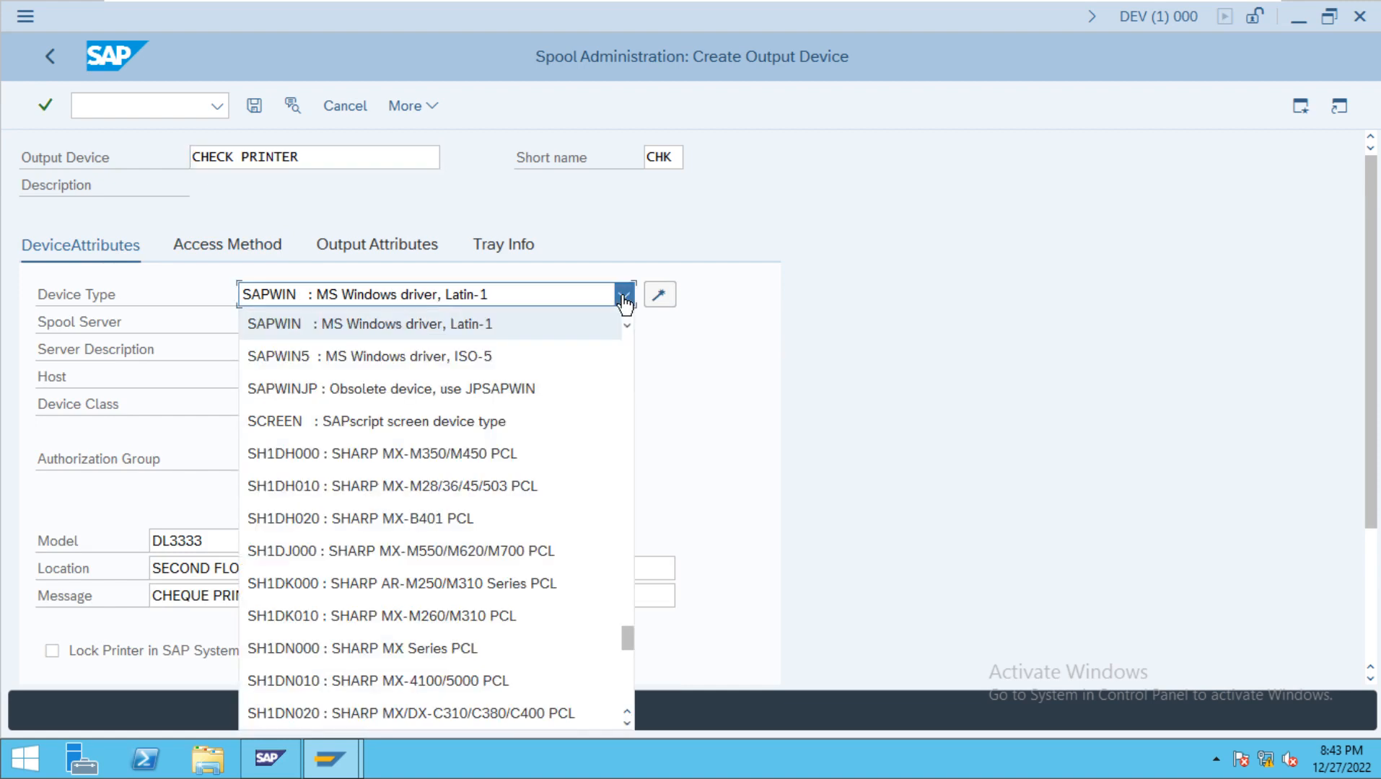
scroll(462, 452, up, 10)
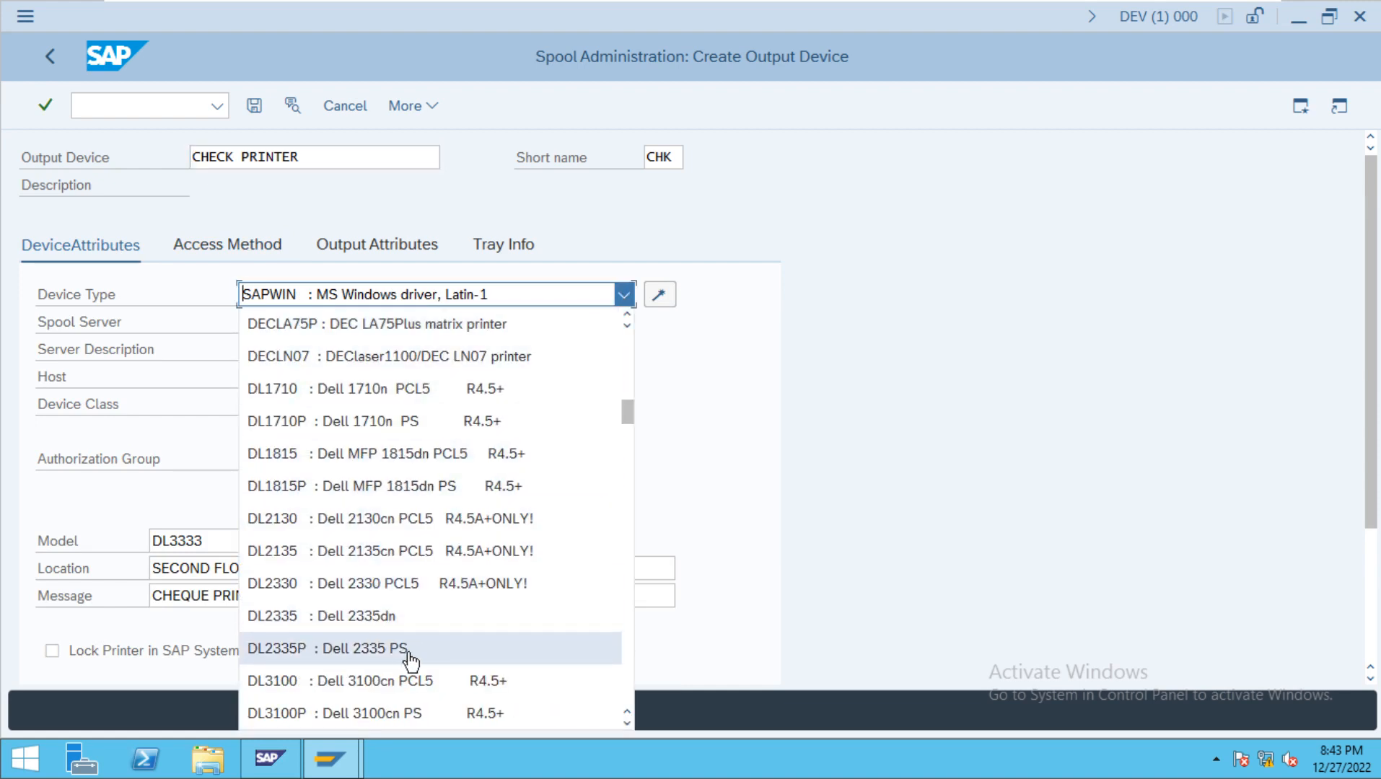
scroll(401, 697, down, 4)
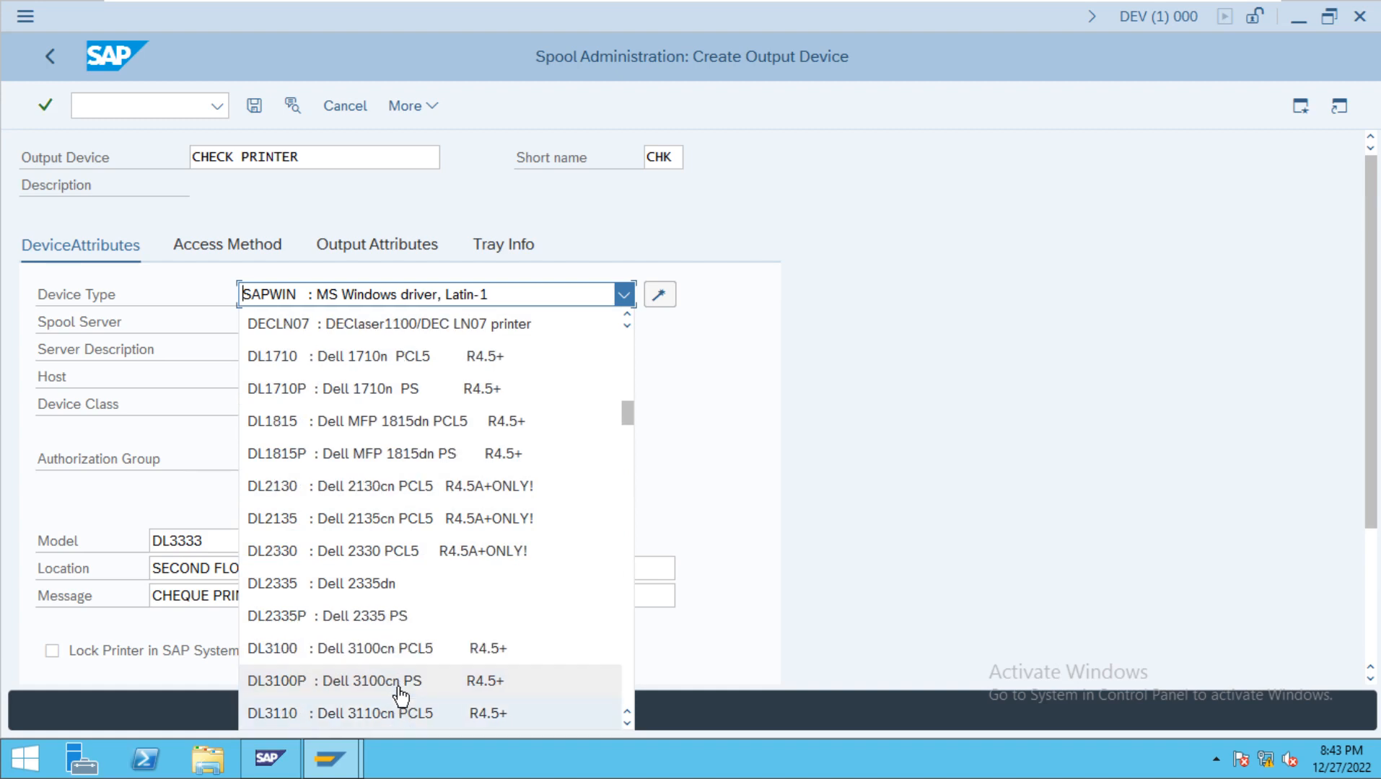
scroll(401, 696, down, 5)
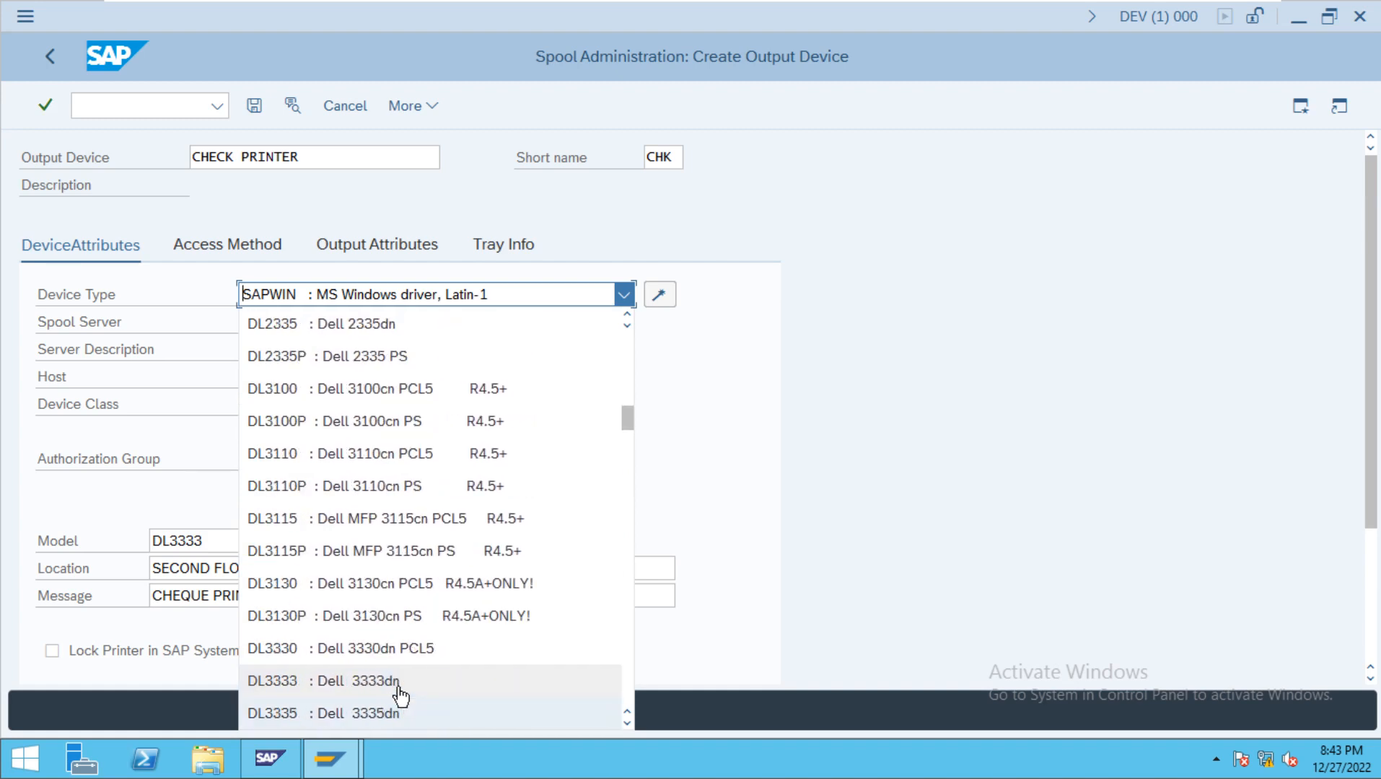
click(354, 683)
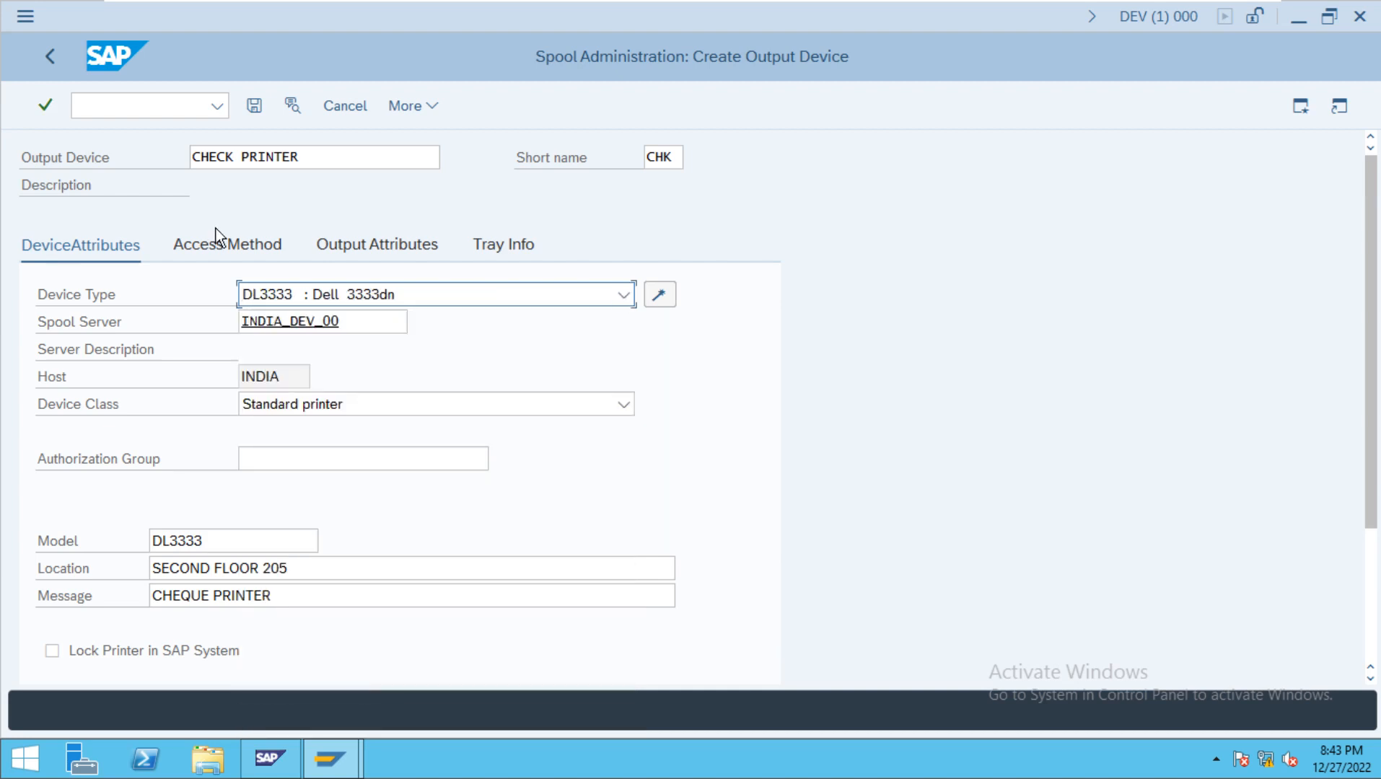
Set the host spool access method to C: Direct operating system call and the host printer to india
click(215, 247)
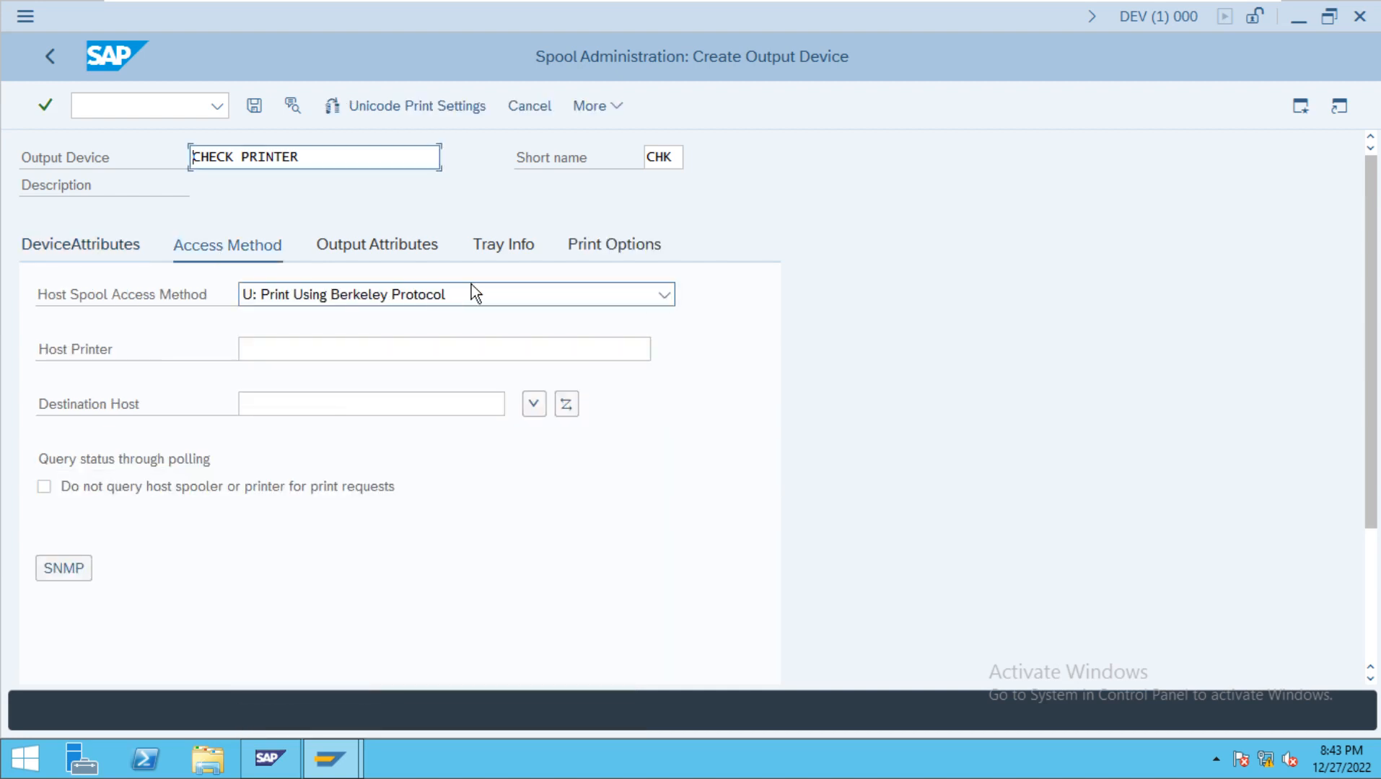
click(599, 294)
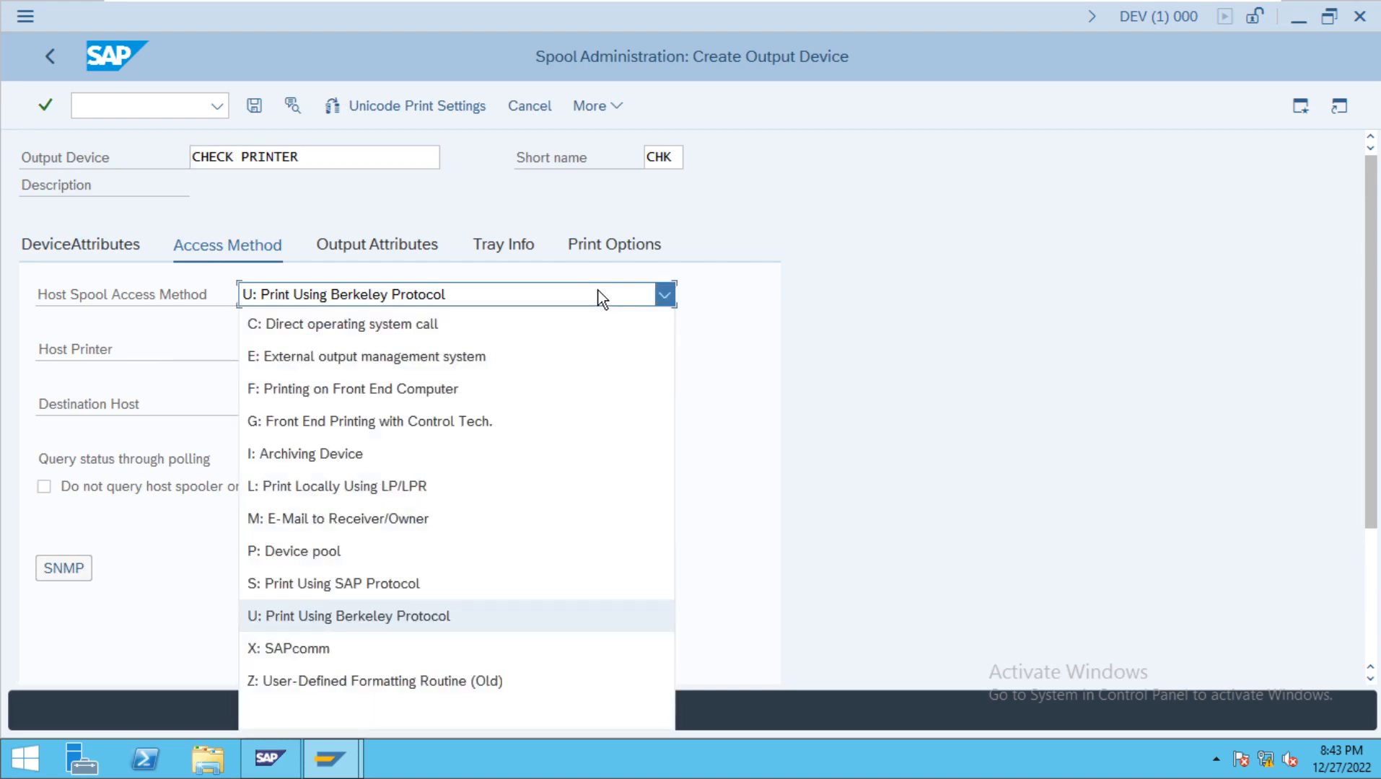
click(431, 324)
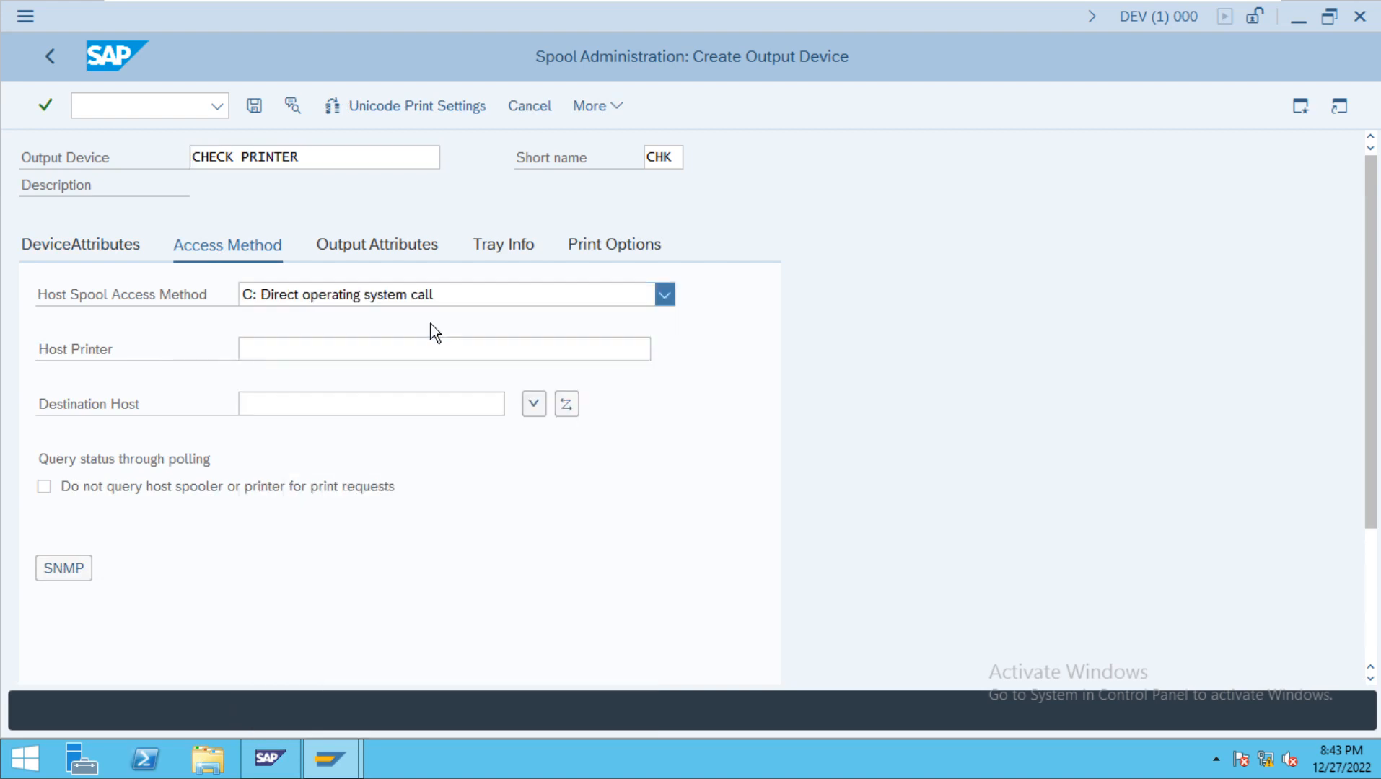
click(368, 351)
text(INDIA)
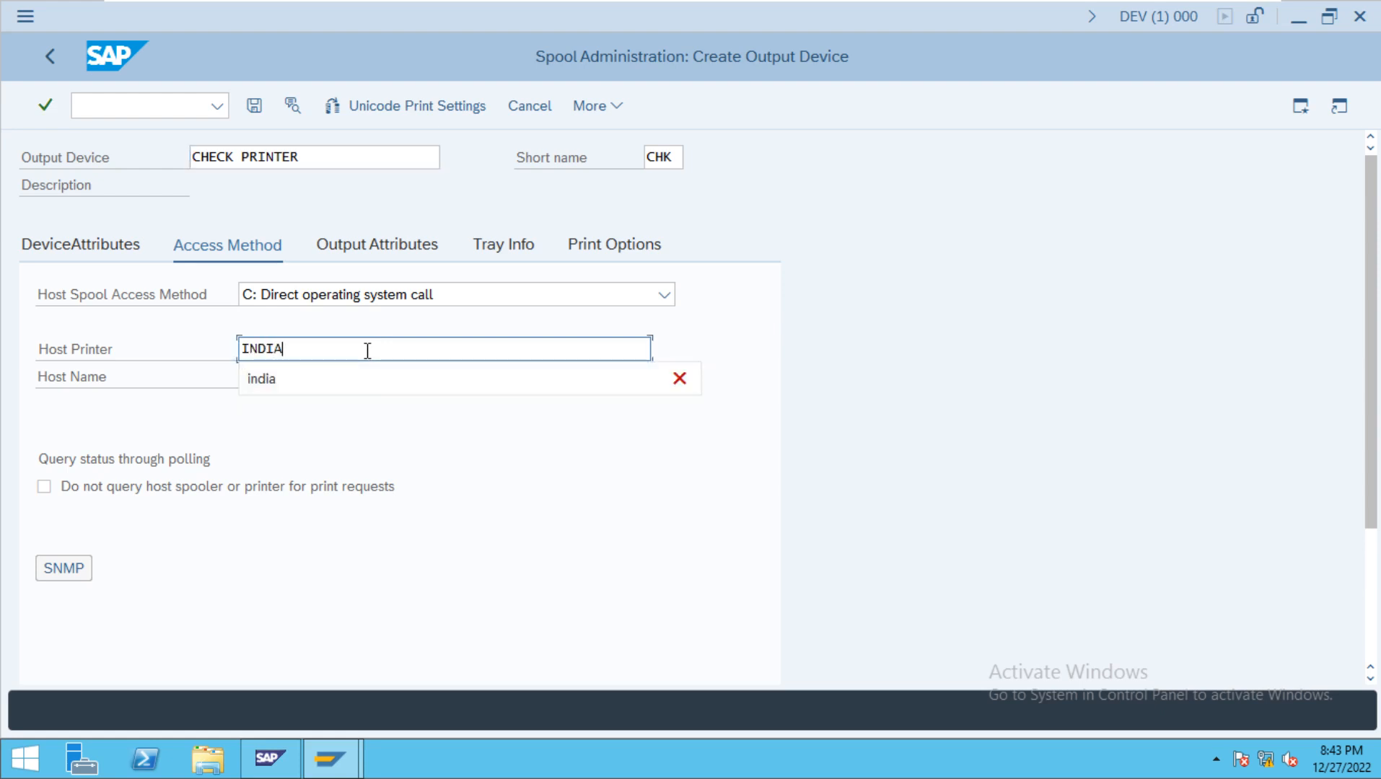
click(315, 375)
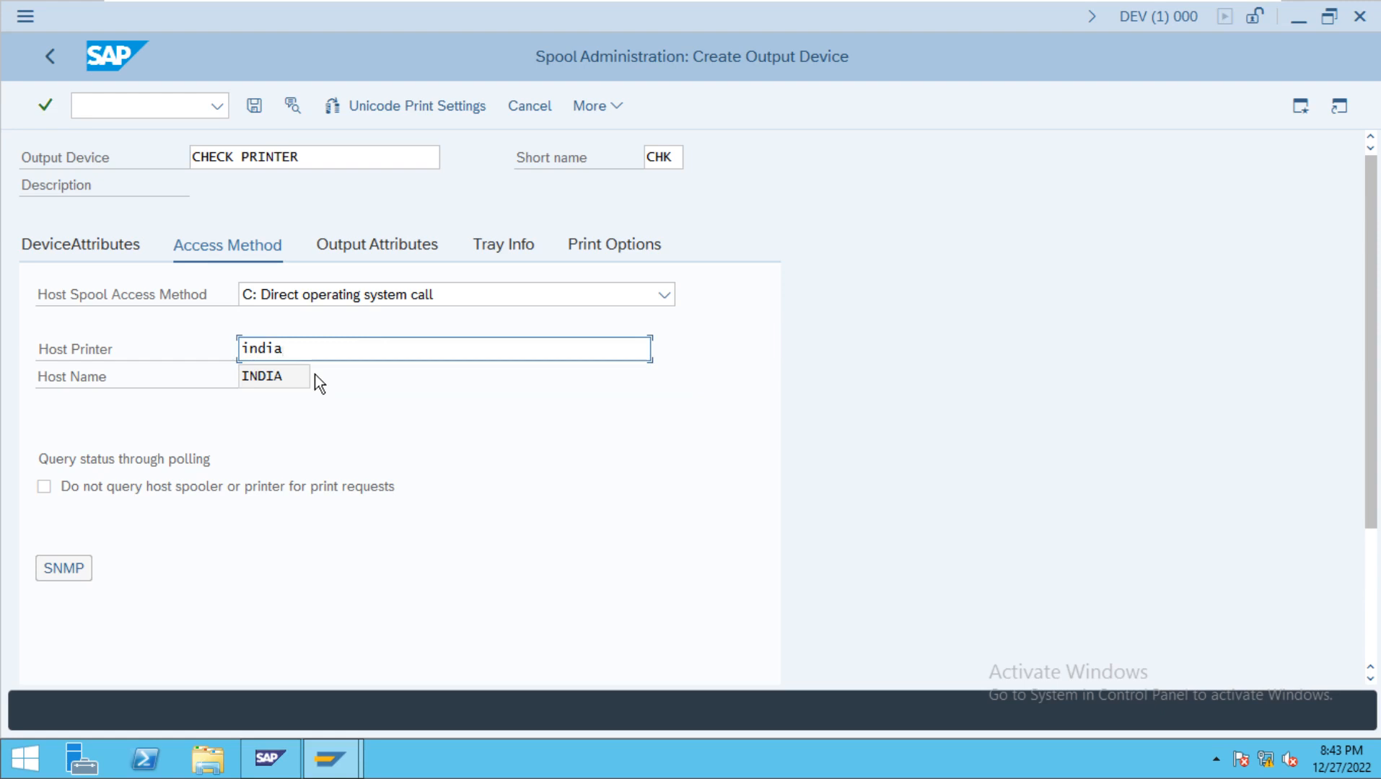
Review the print mode and paper tray options in the output attributes, keeping DEFAULT: Printer default setting and Default tray
click(369, 244)
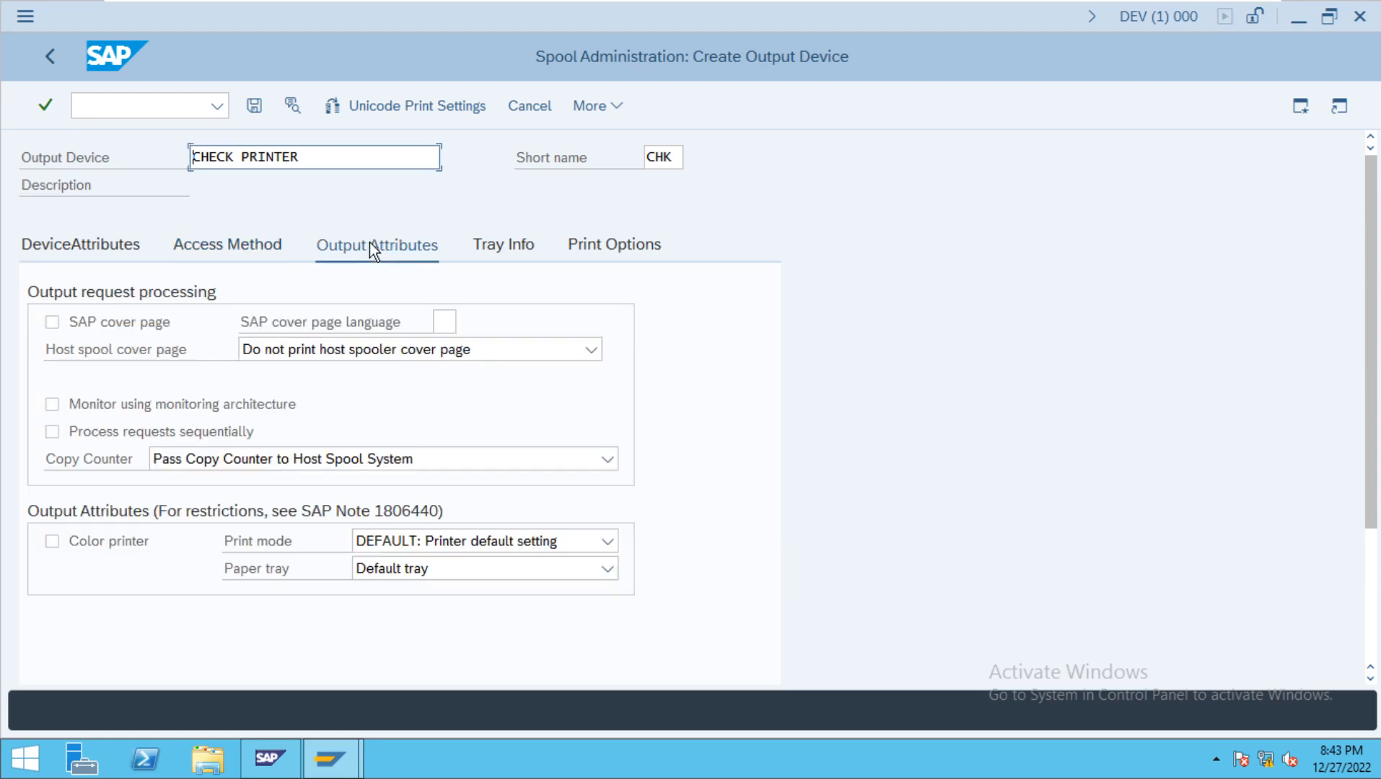
click(48, 324)
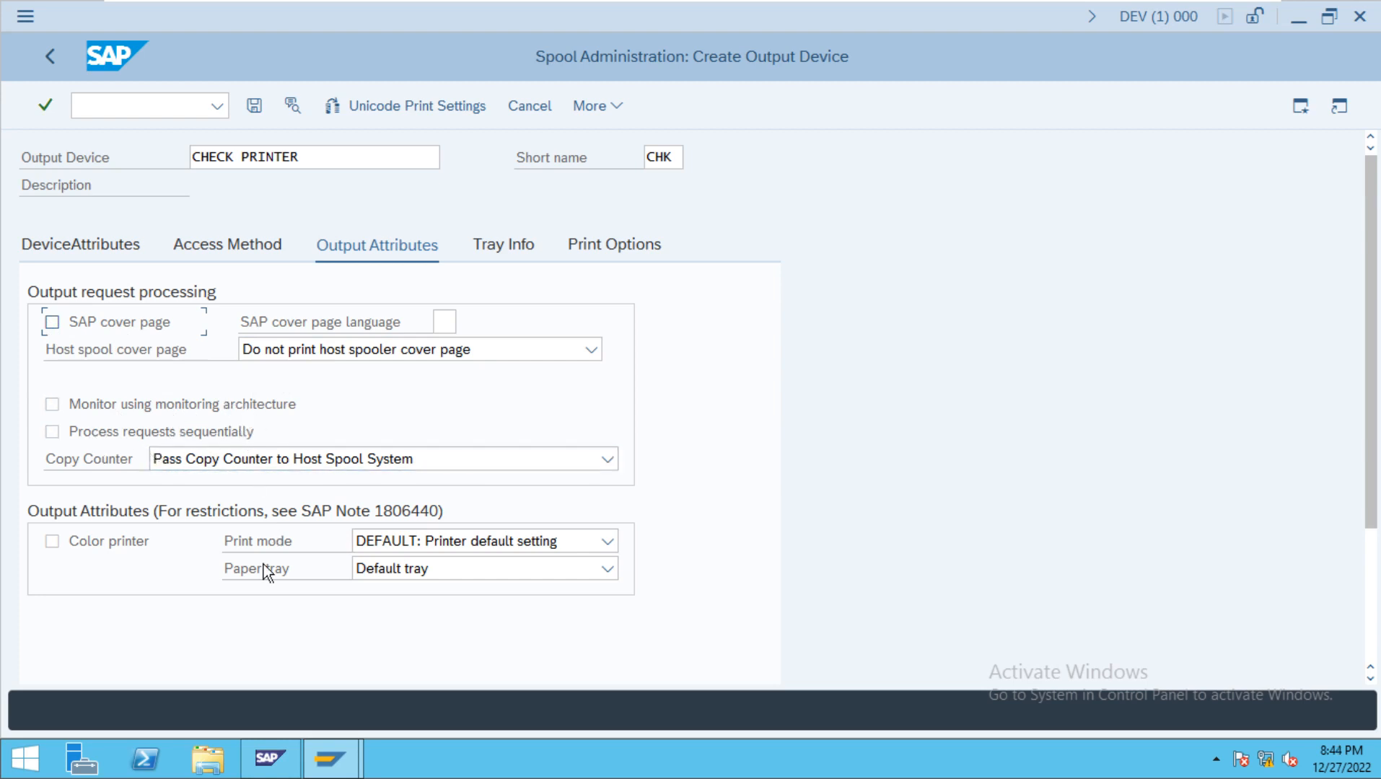
click(604, 543)
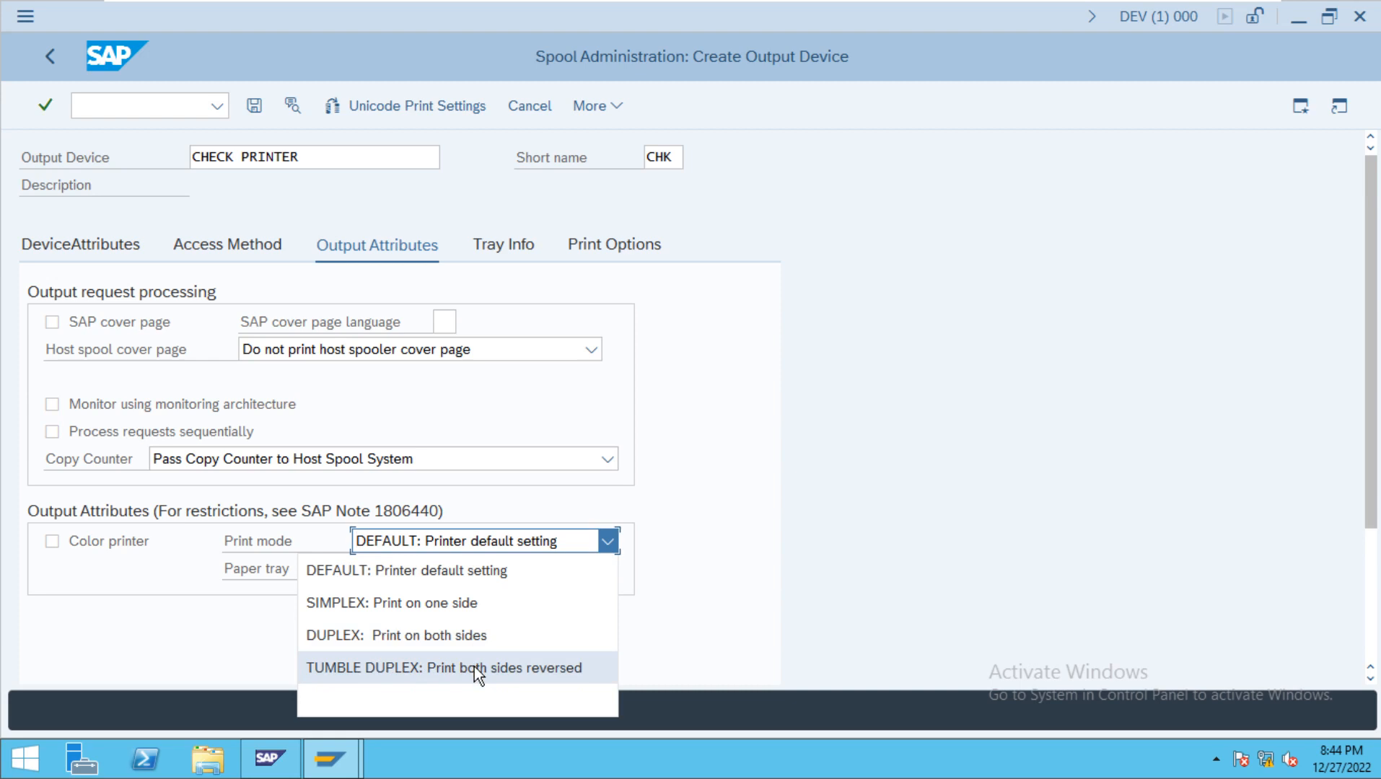
click(450, 564)
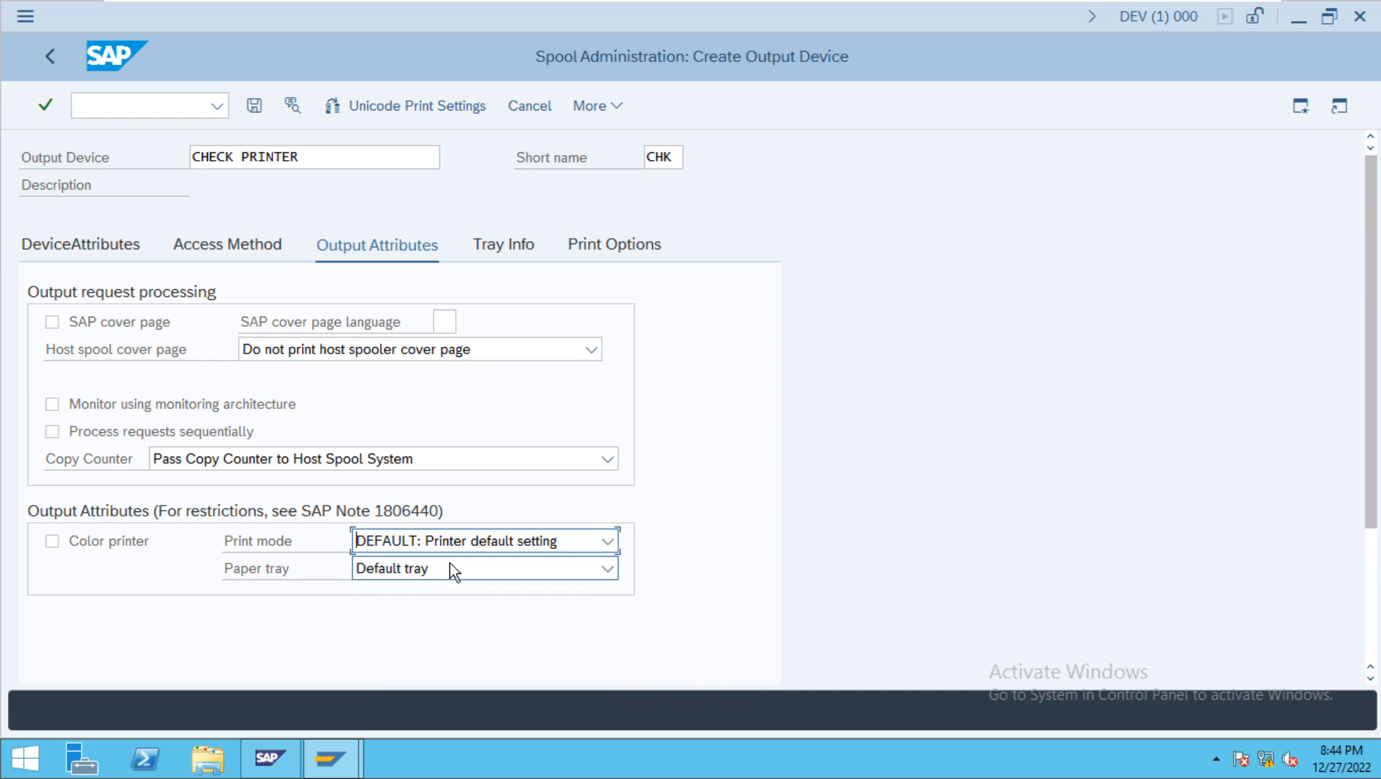
click(604, 571)
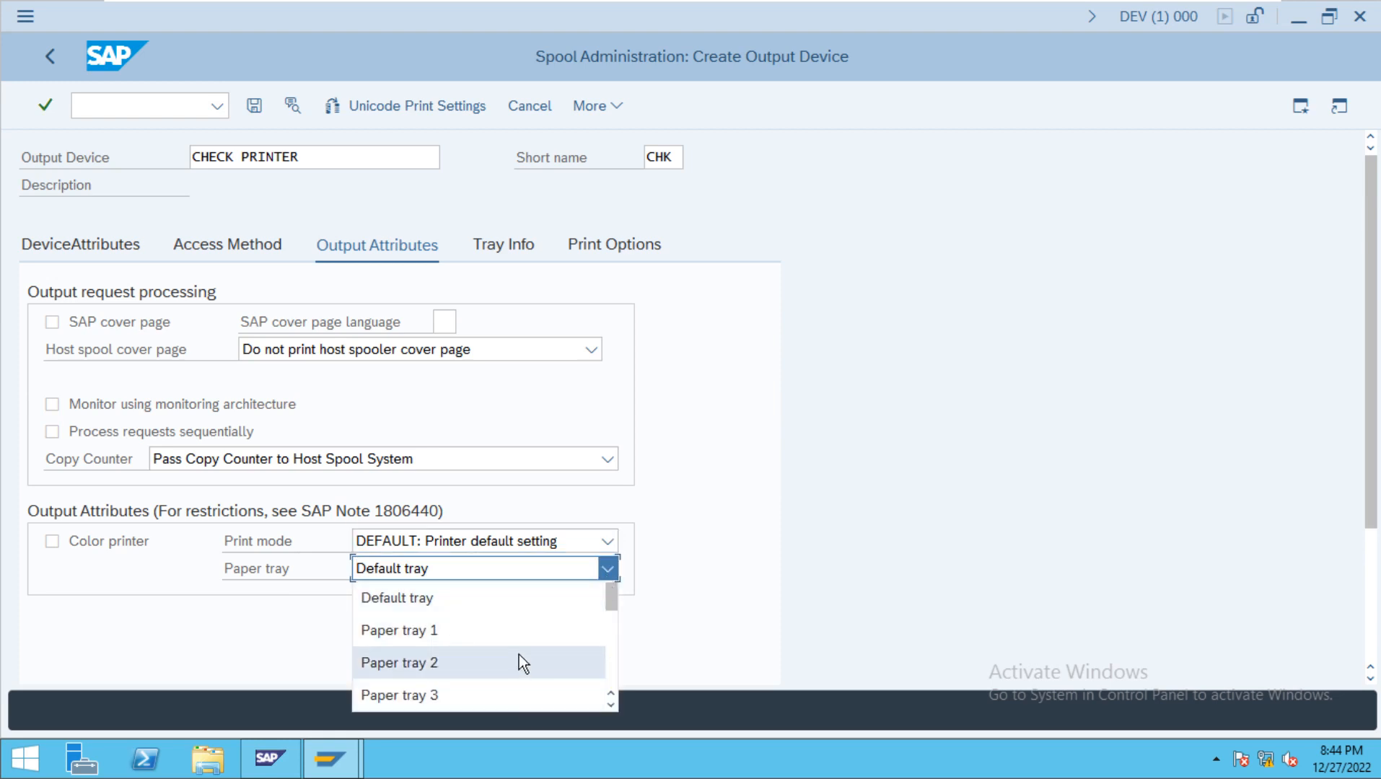
click(521, 598)
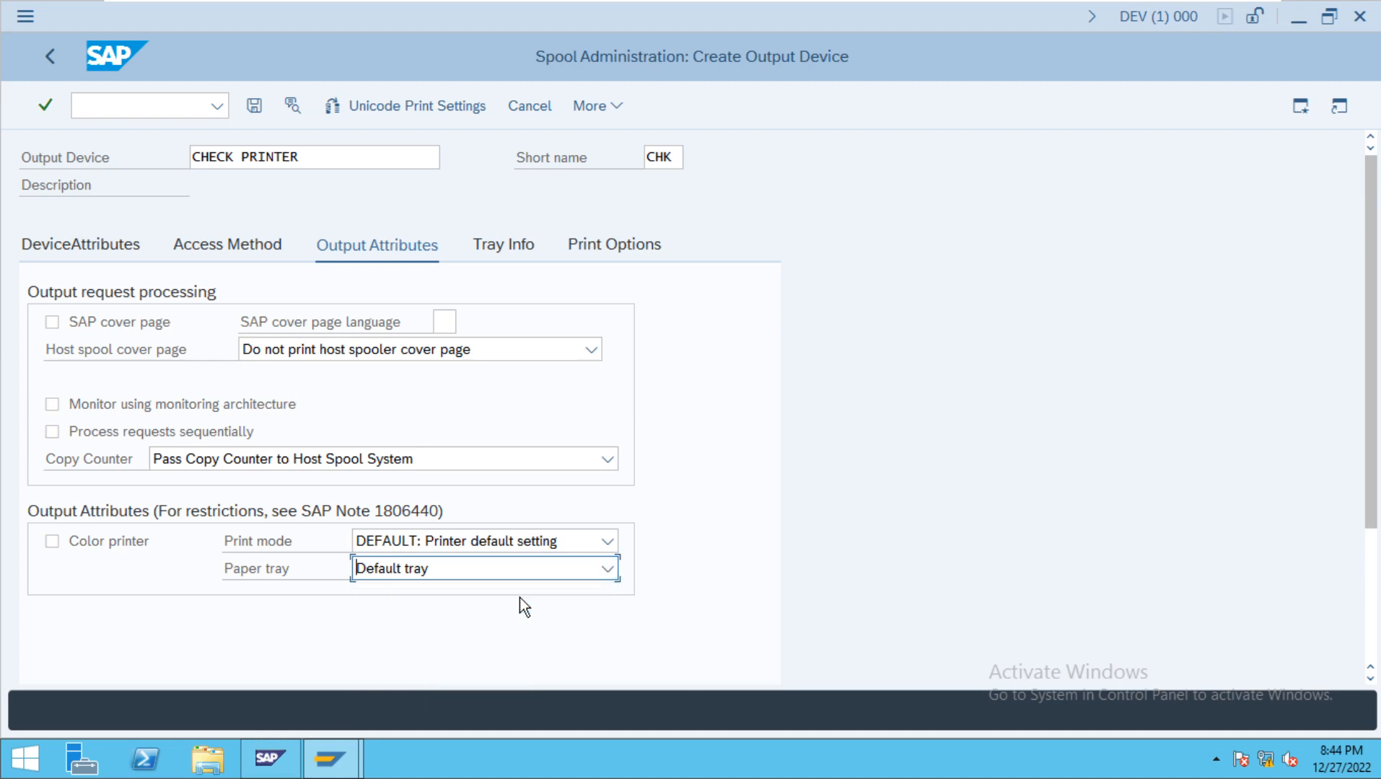
Set the page format of Tray 1 to LEGAL and save the output device
click(499, 245)
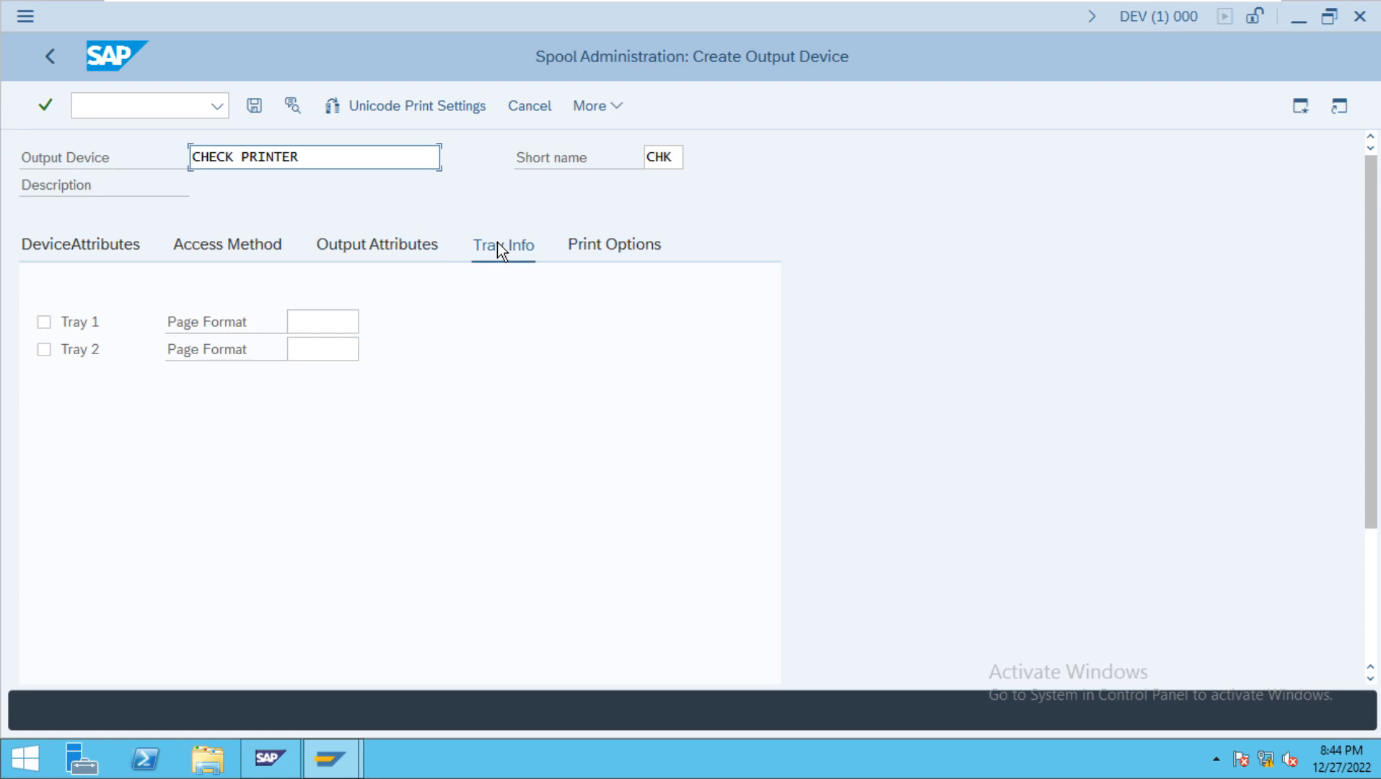
click(320, 320)
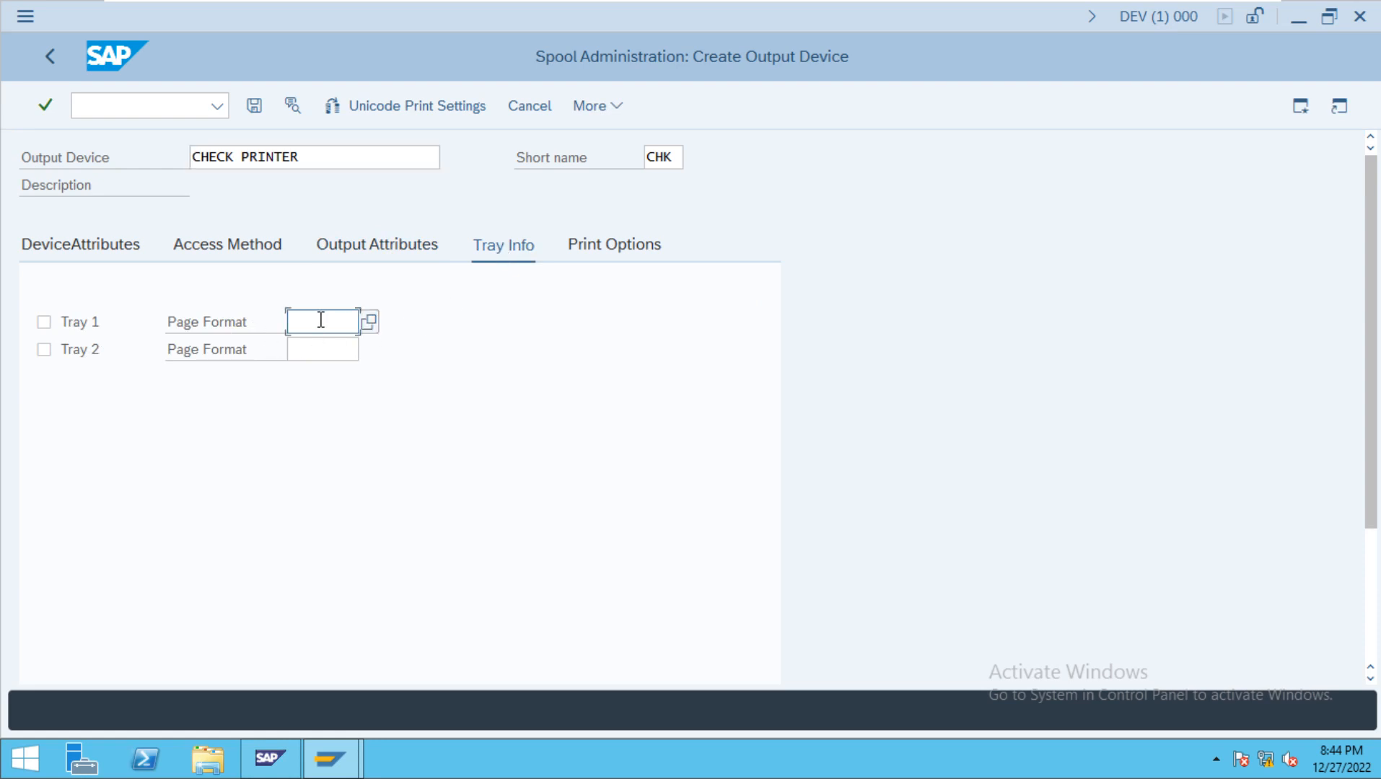
click(365, 320)
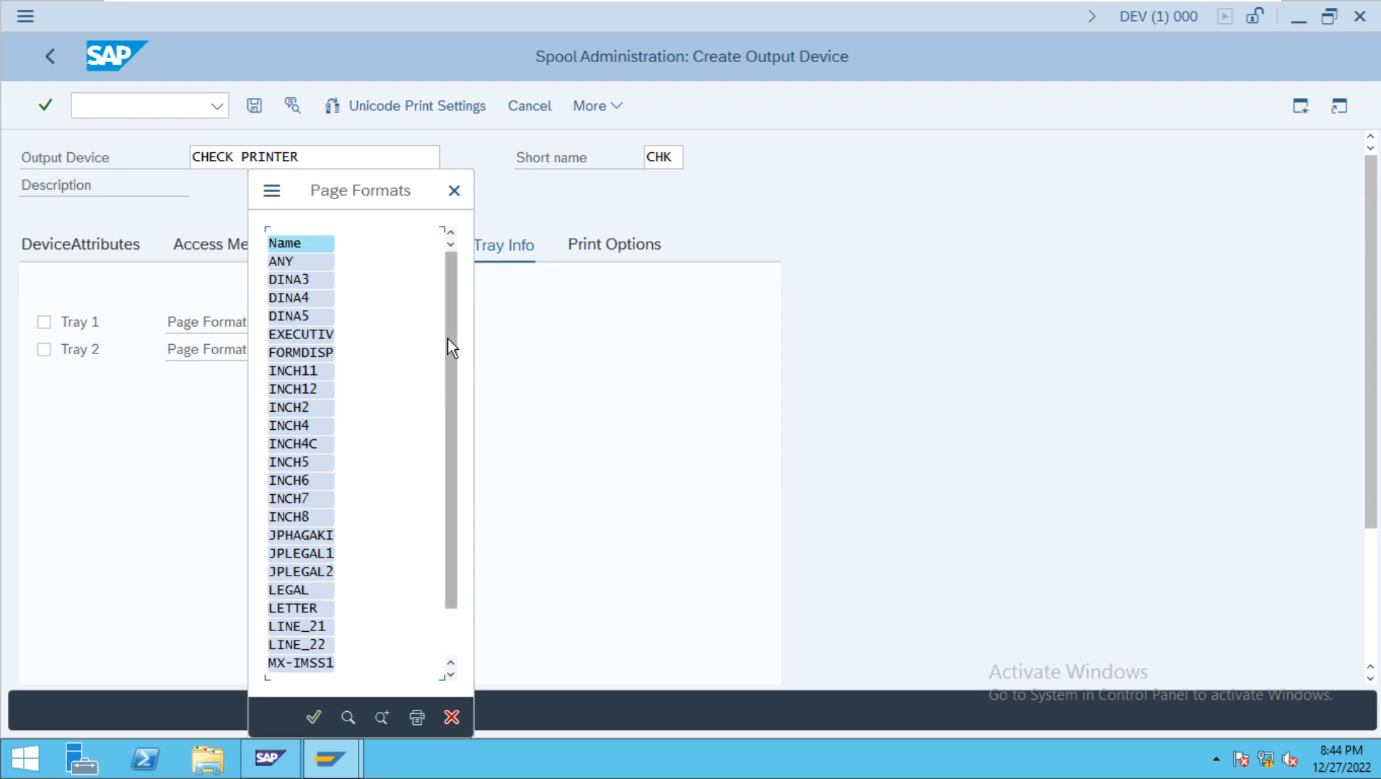
drag(448, 339, 451, 462)
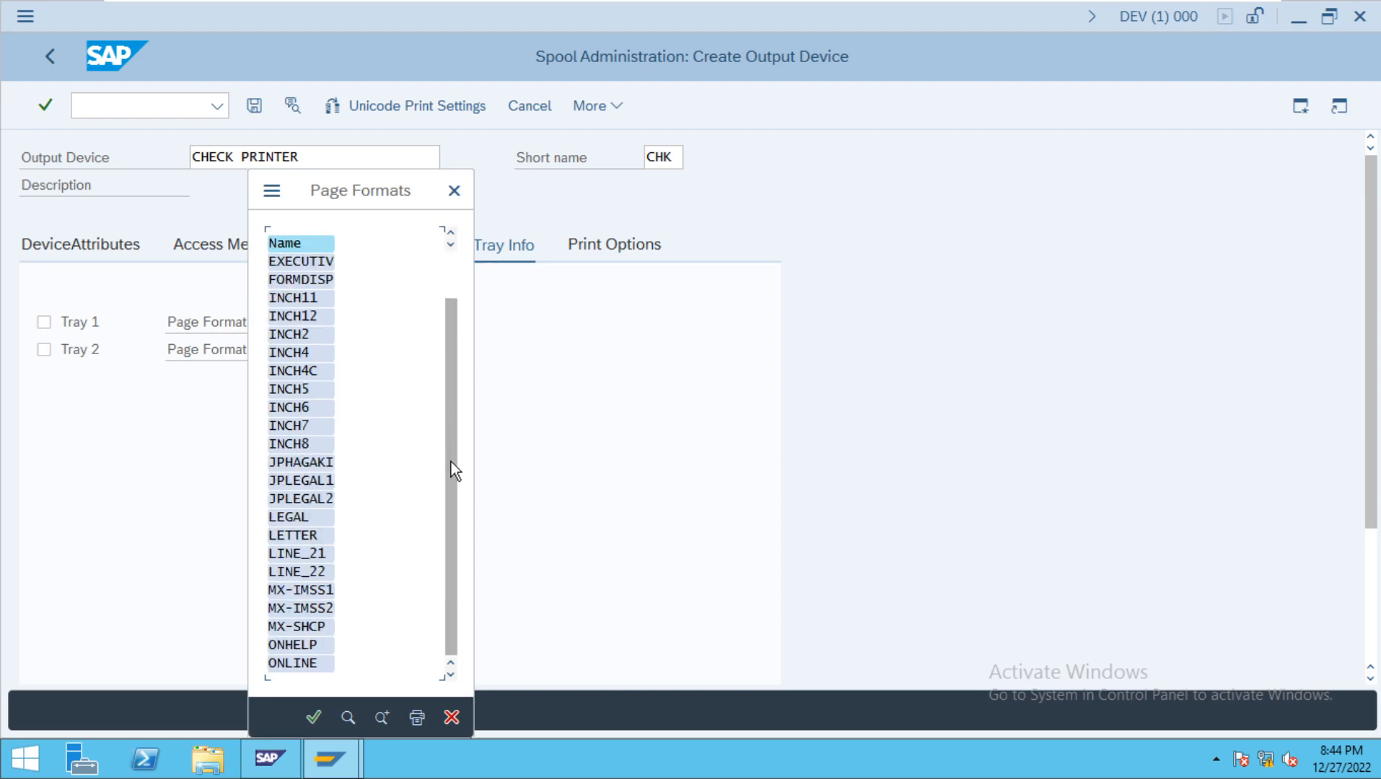
double_click(291, 517)
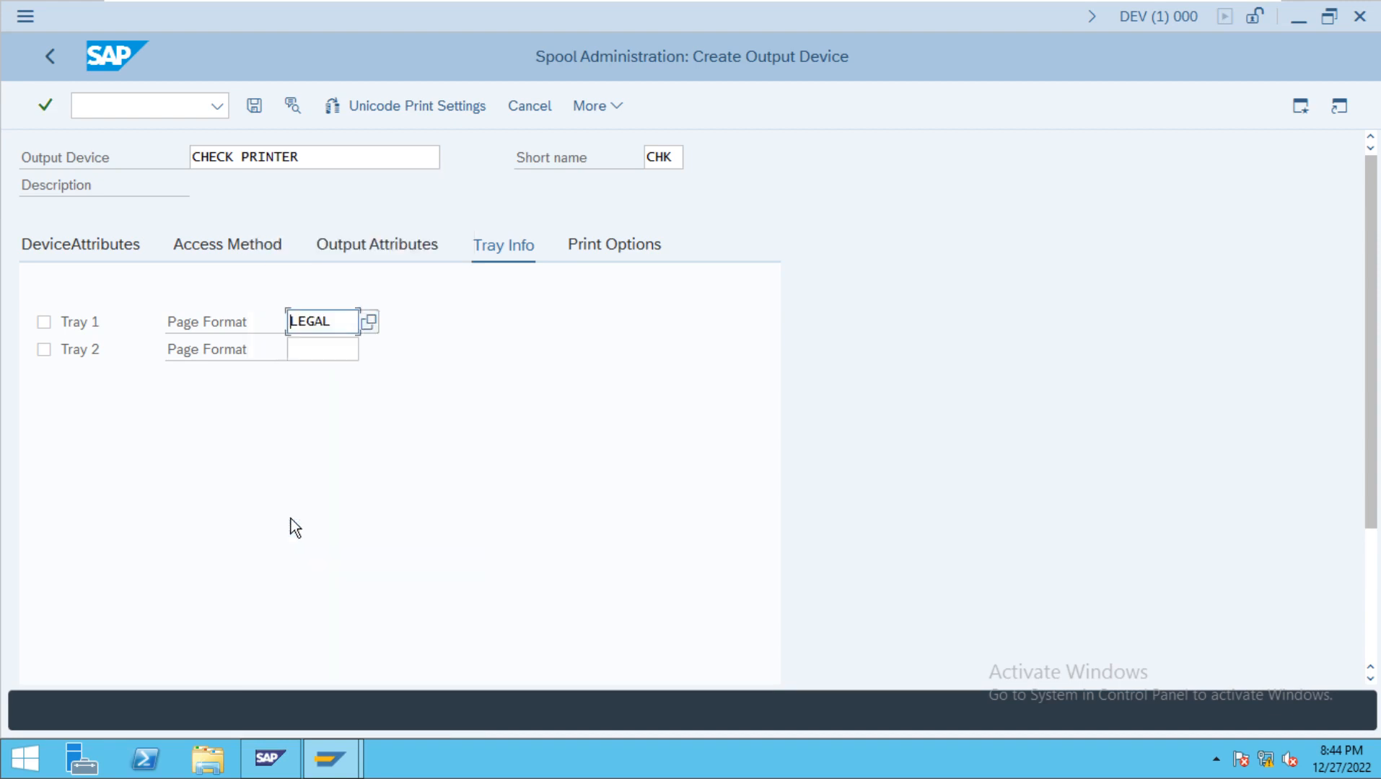
click(254, 107)
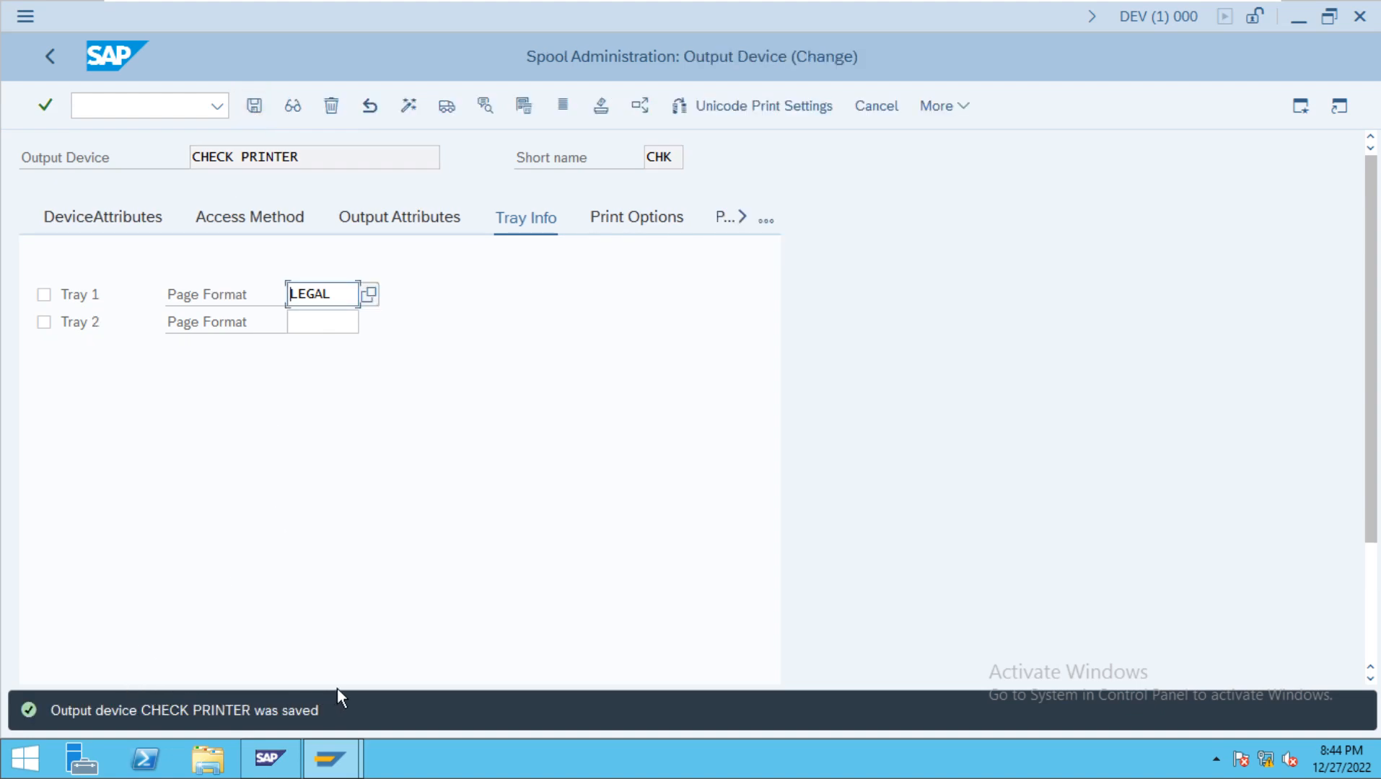
Print the list of output devices on CHECK PRINTER as one copy of everything, accepting the formatting notice
click(52, 65)
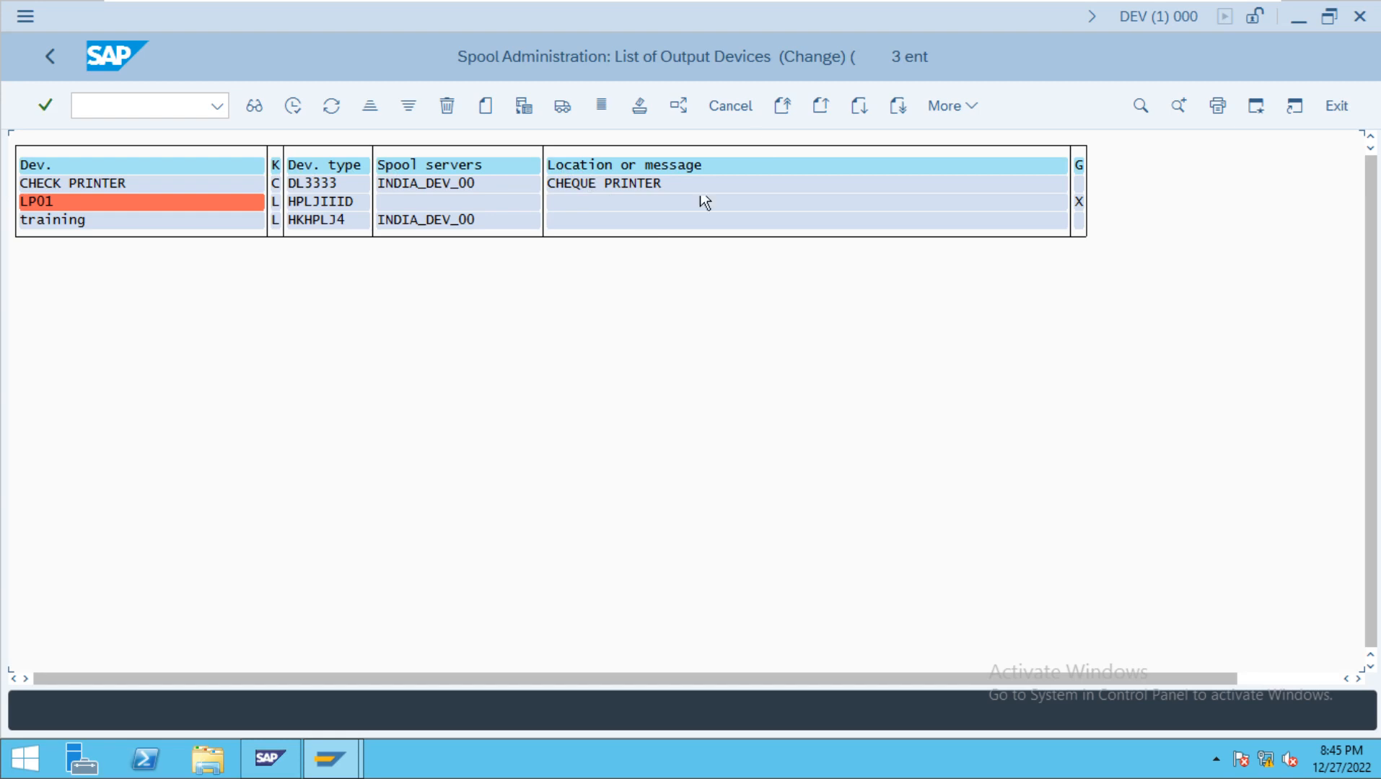
click(1223, 107)
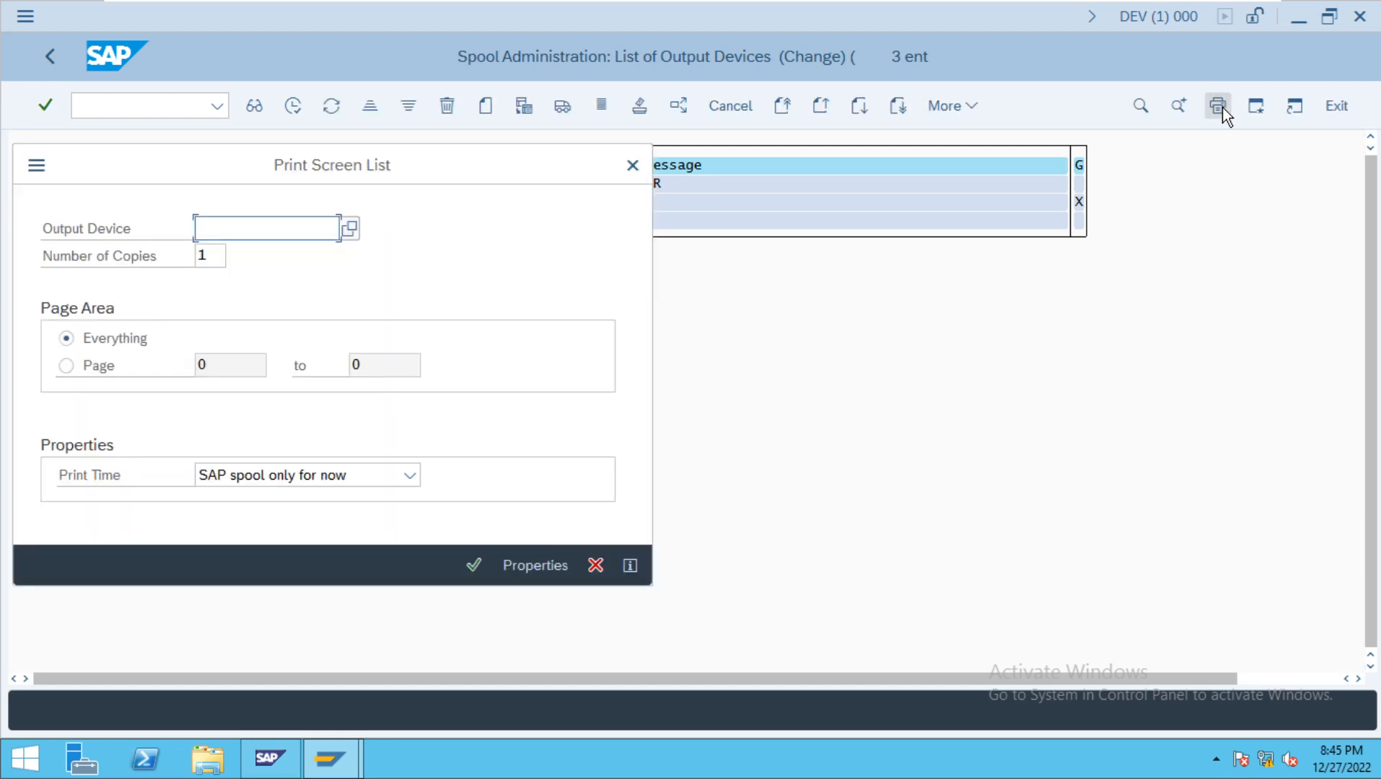
click(349, 229)
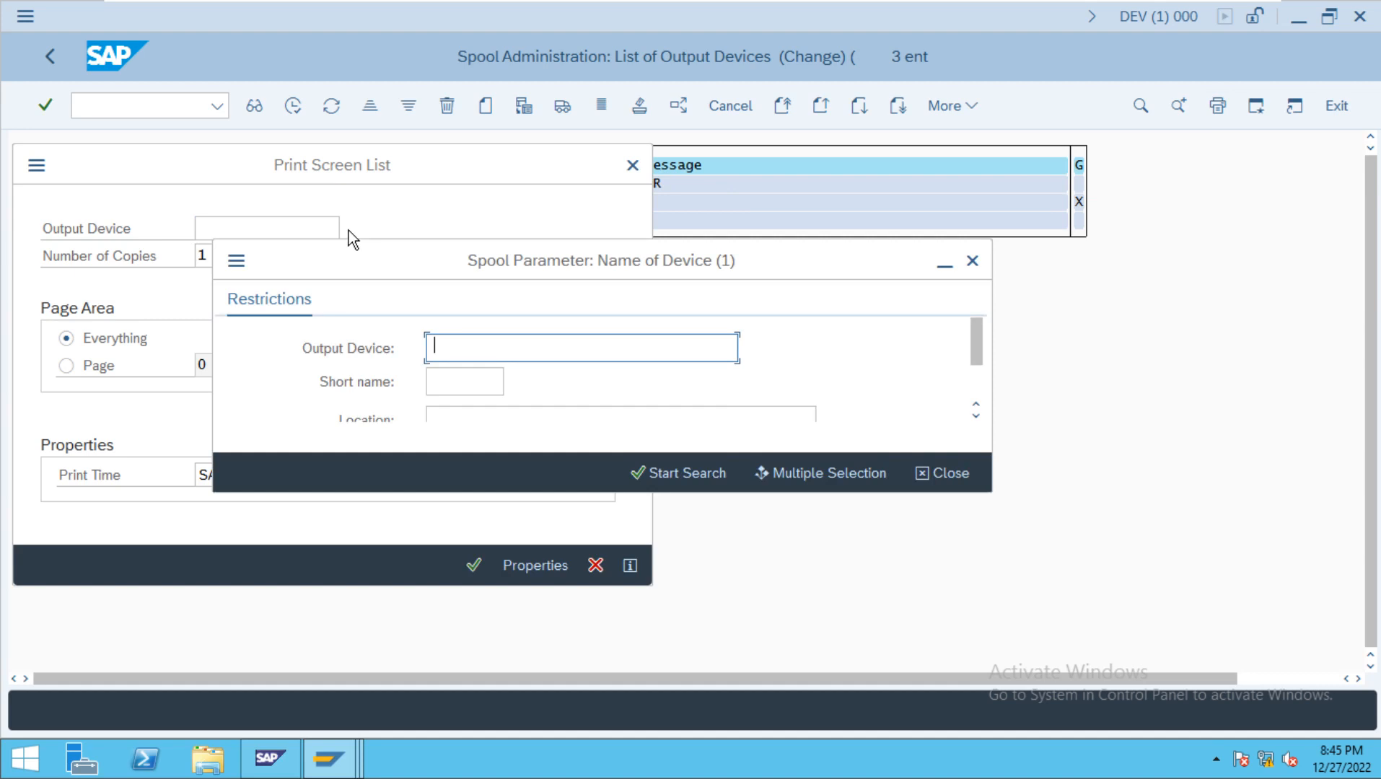
click(696, 477)
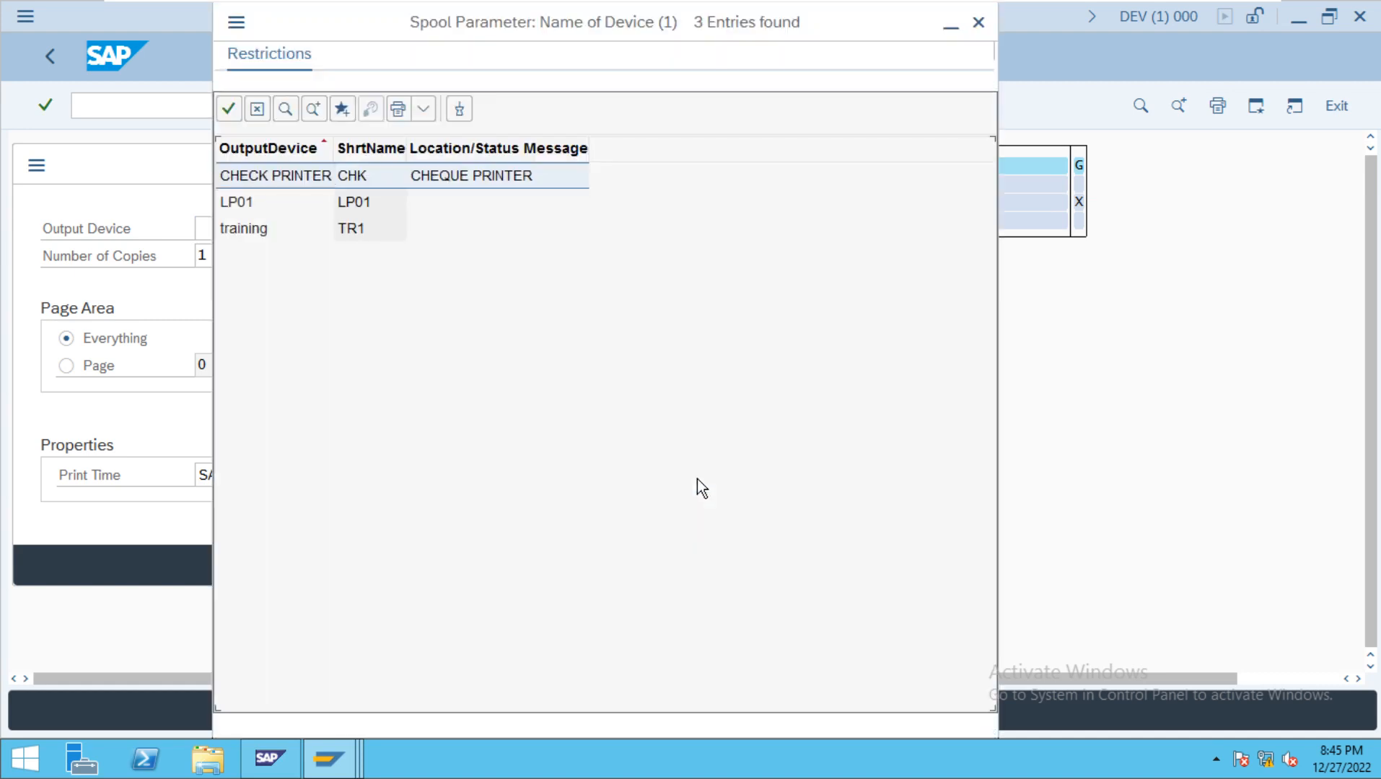
double_click(290, 176)
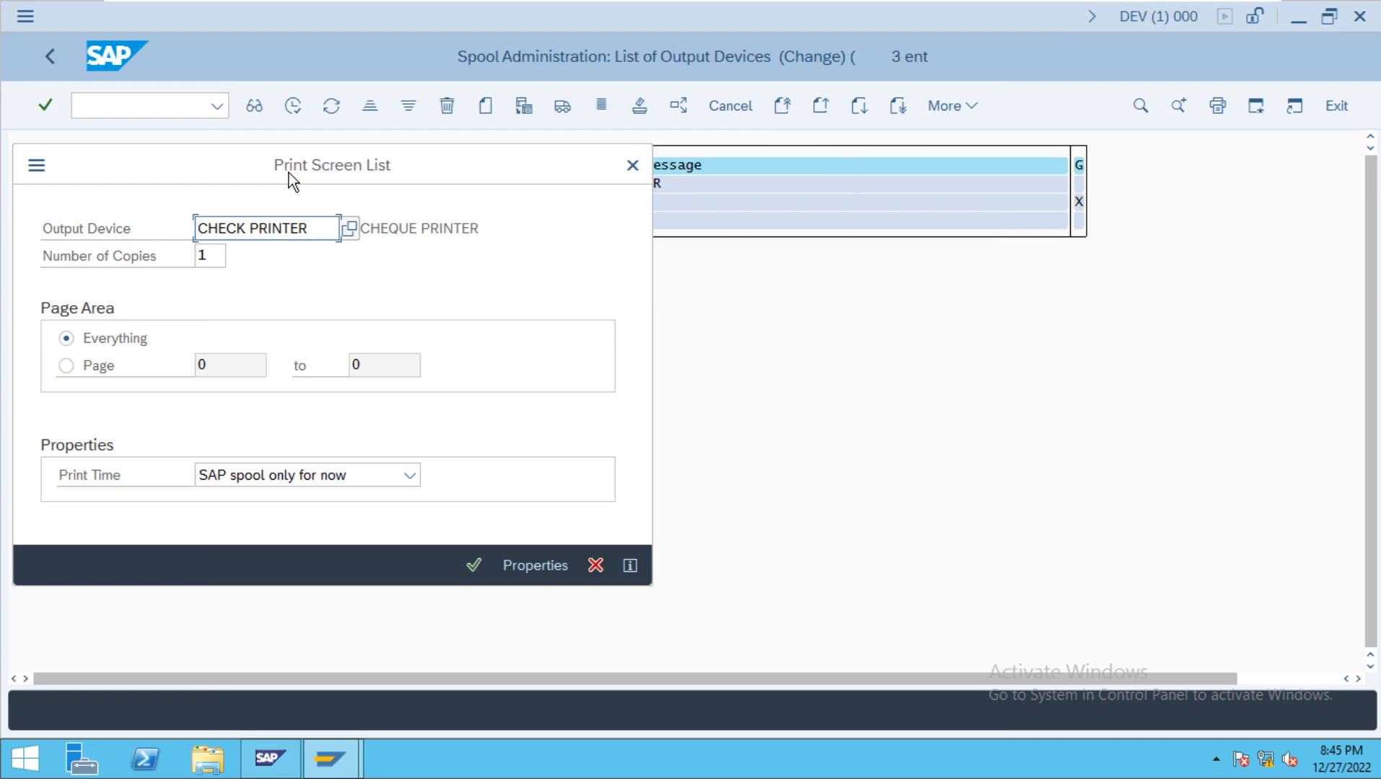
click(209, 255)
click(474, 567)
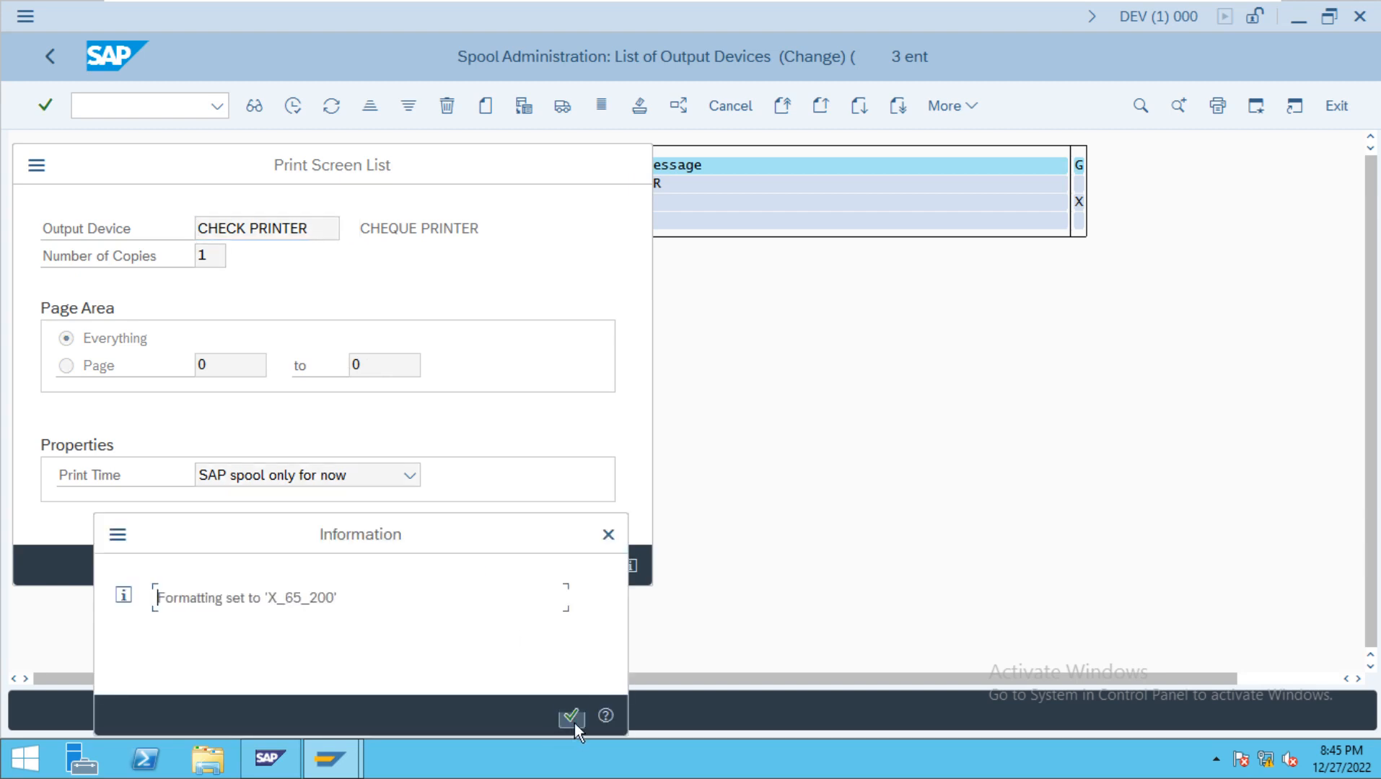
click(571, 717)
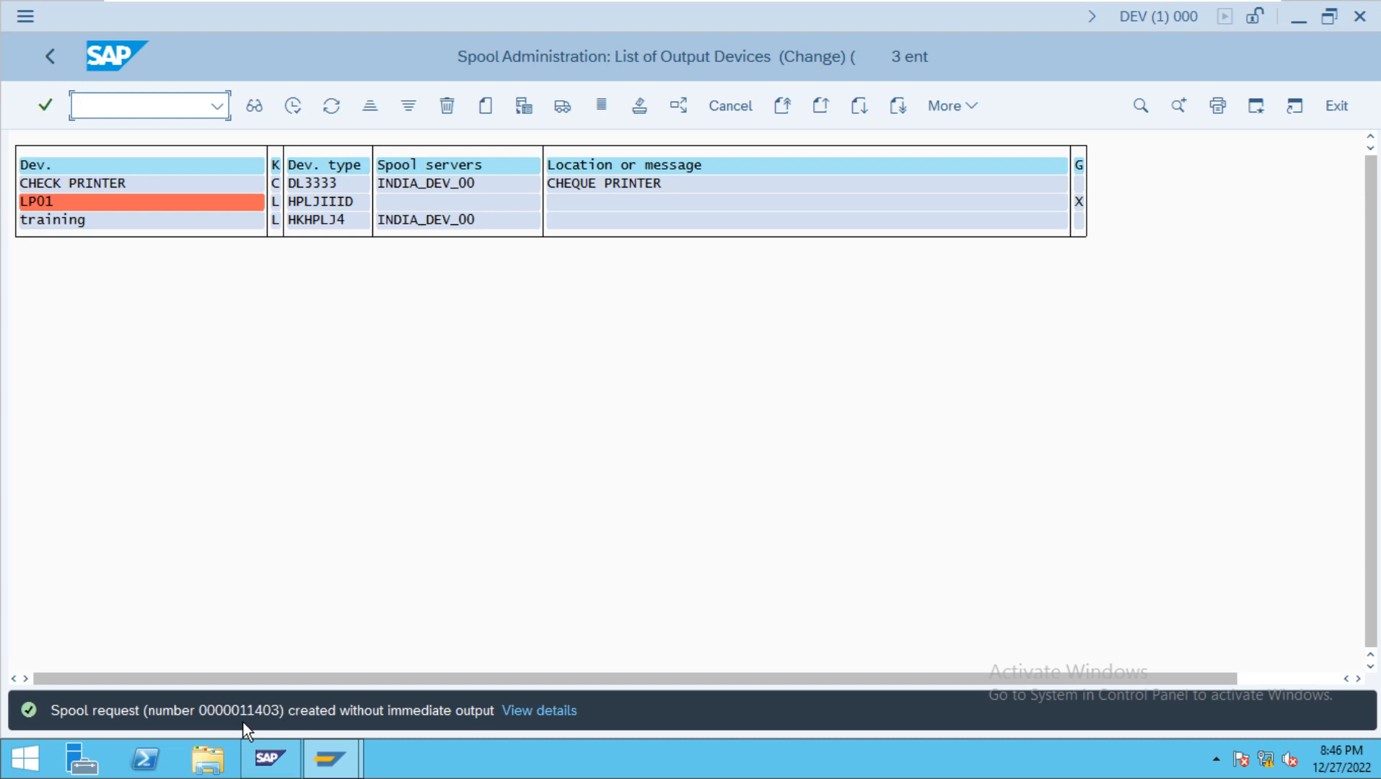
click(50, 56)
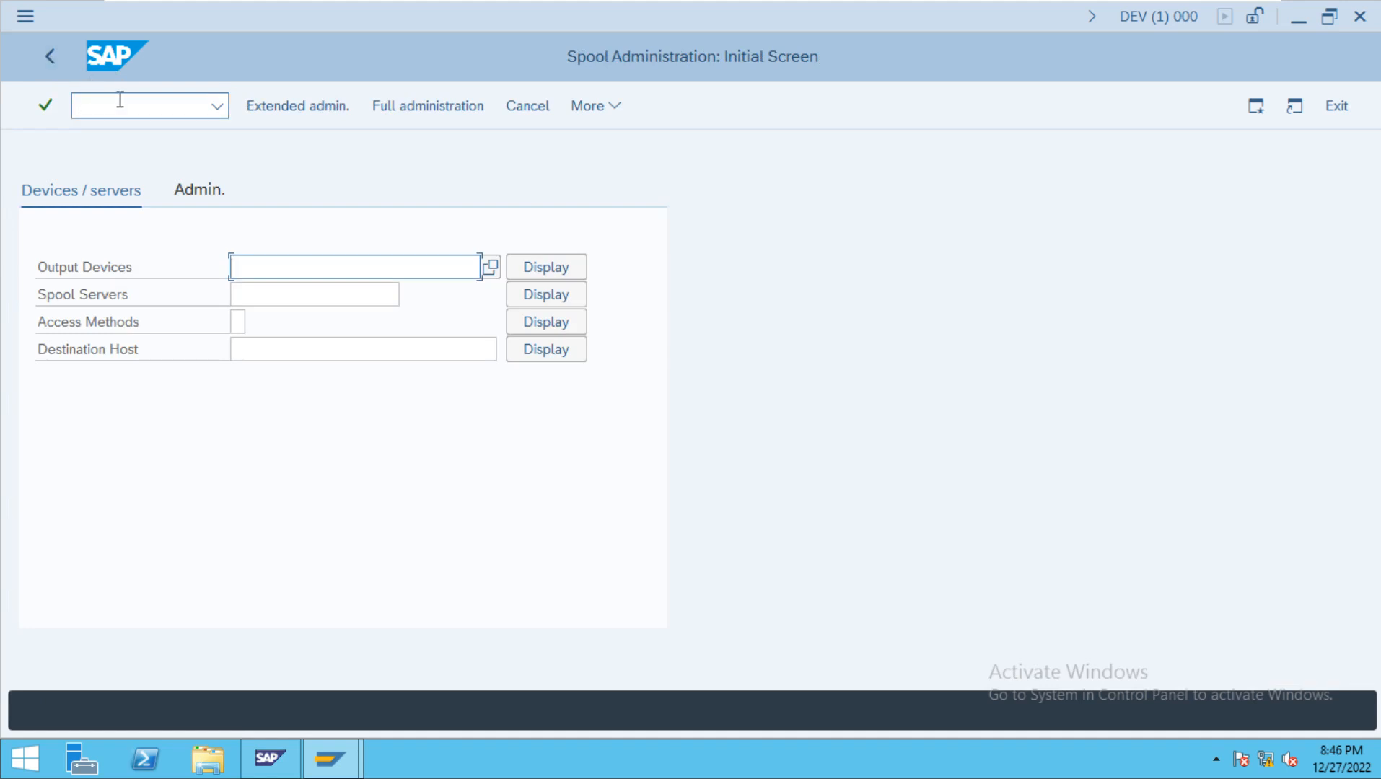
click(120, 101)
text(/)
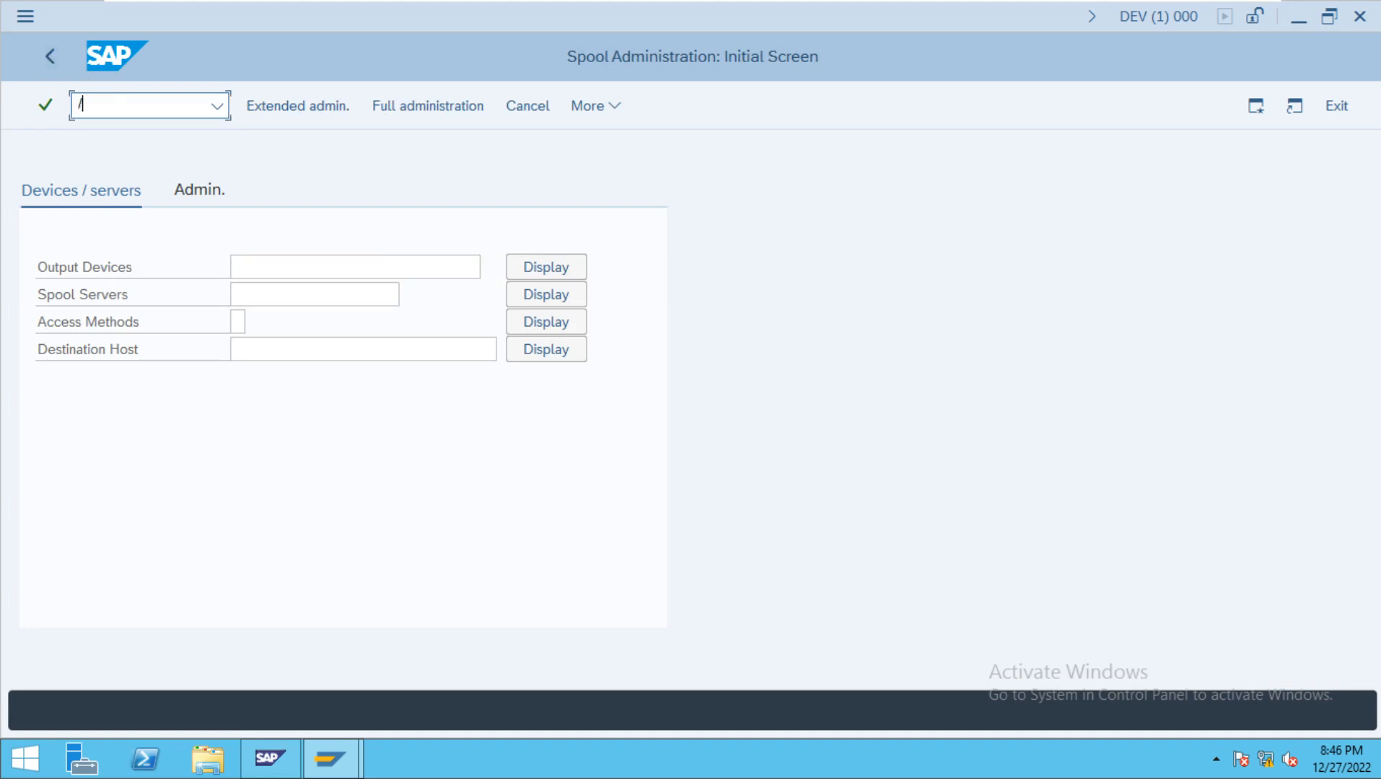
text(NSP01)
key(Return)
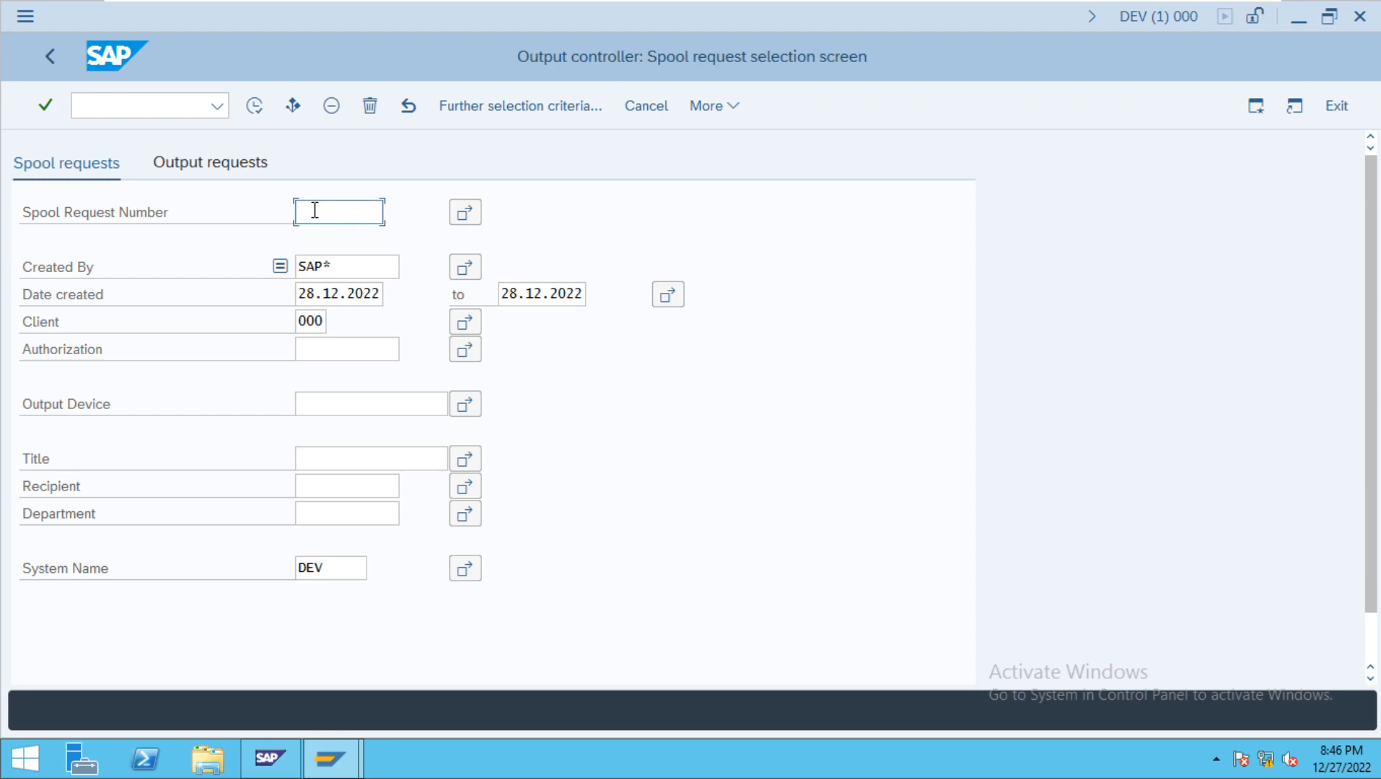
text(0000011403)
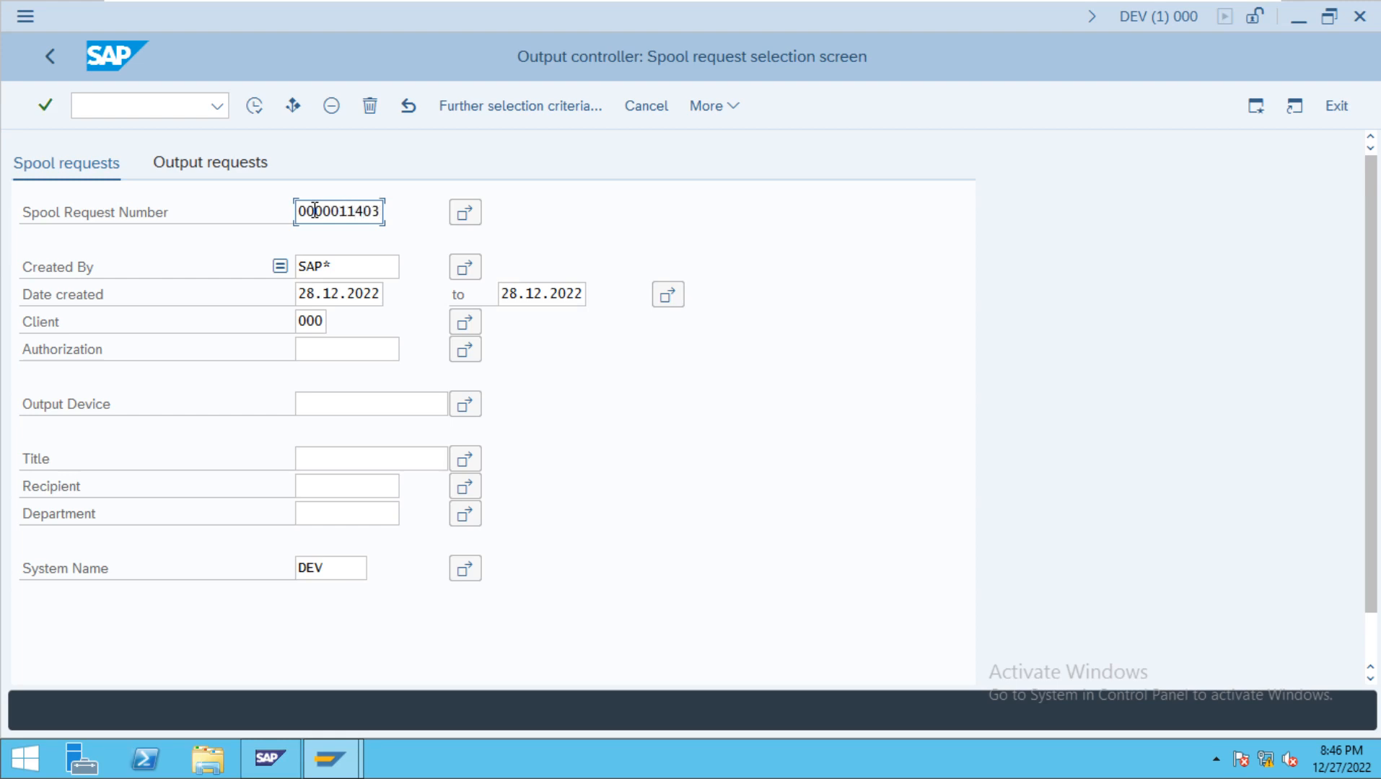
click(256, 108)
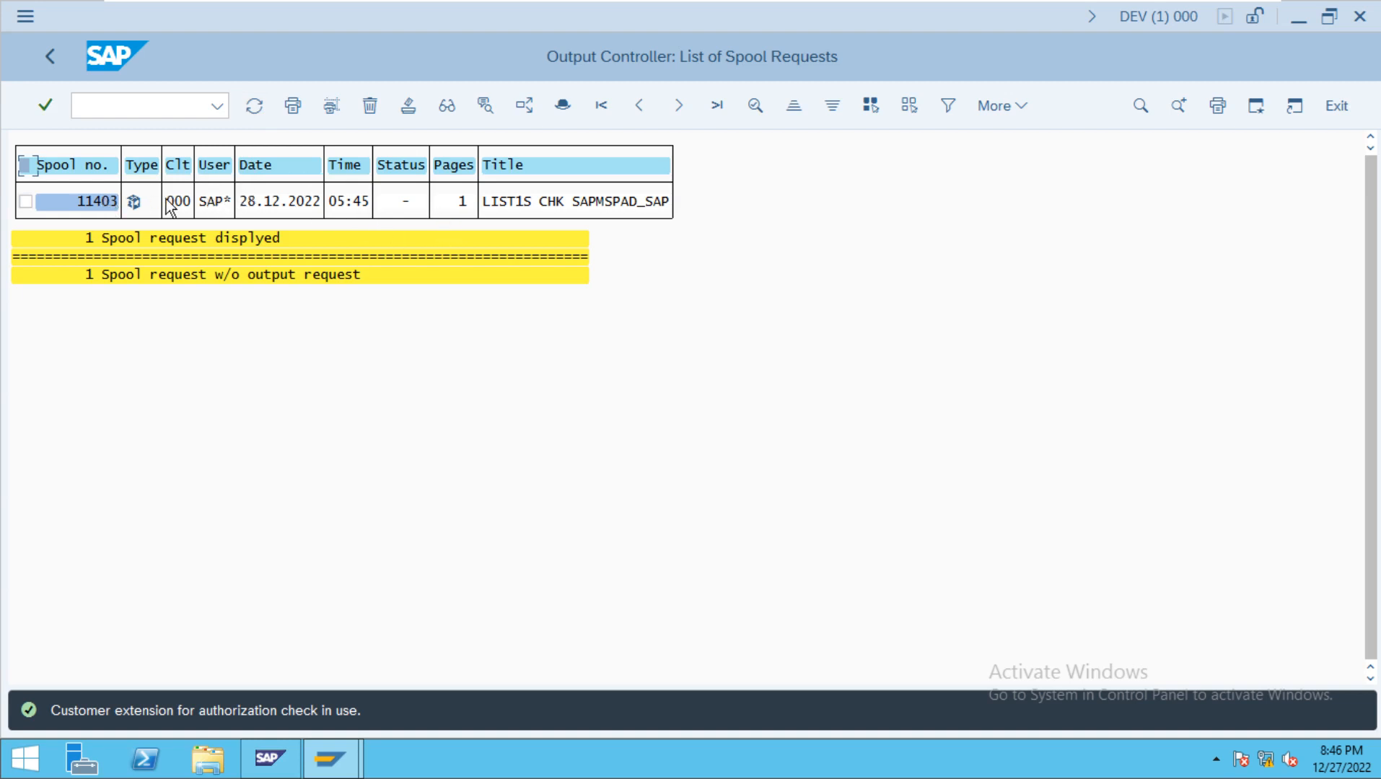
click(26, 201)
click(253, 108)
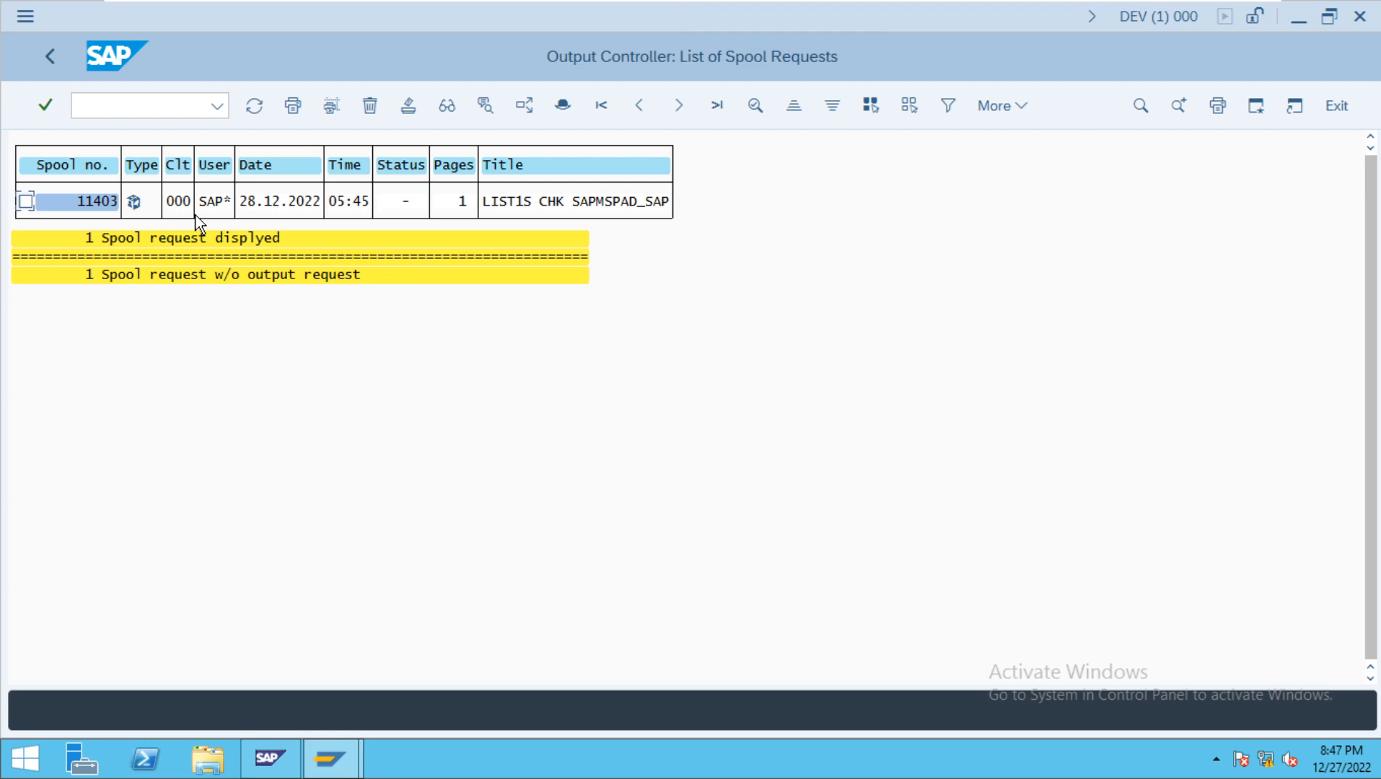
Print the list of spool requests on CHECK PRINTER as one copy of everything, accepting the formatting notice
click(1220, 106)
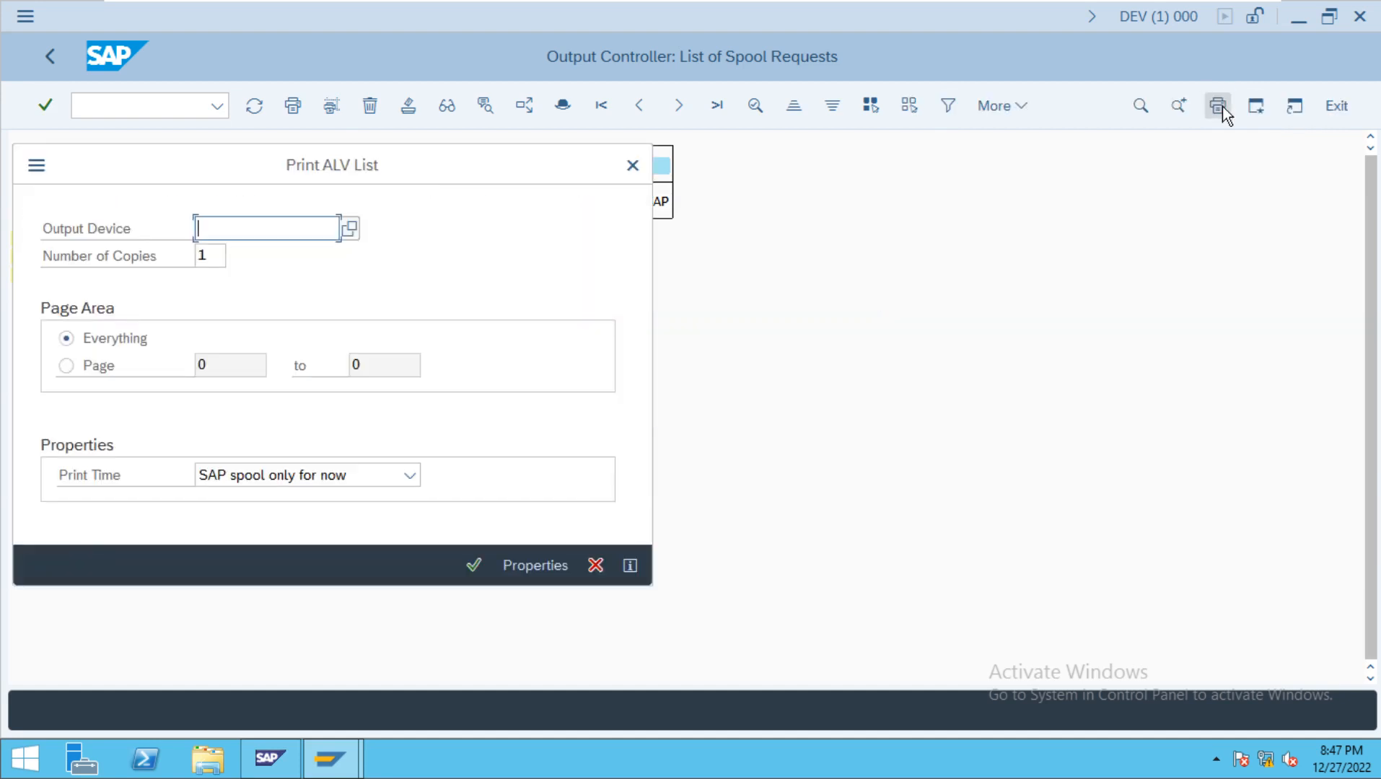
click(351, 228)
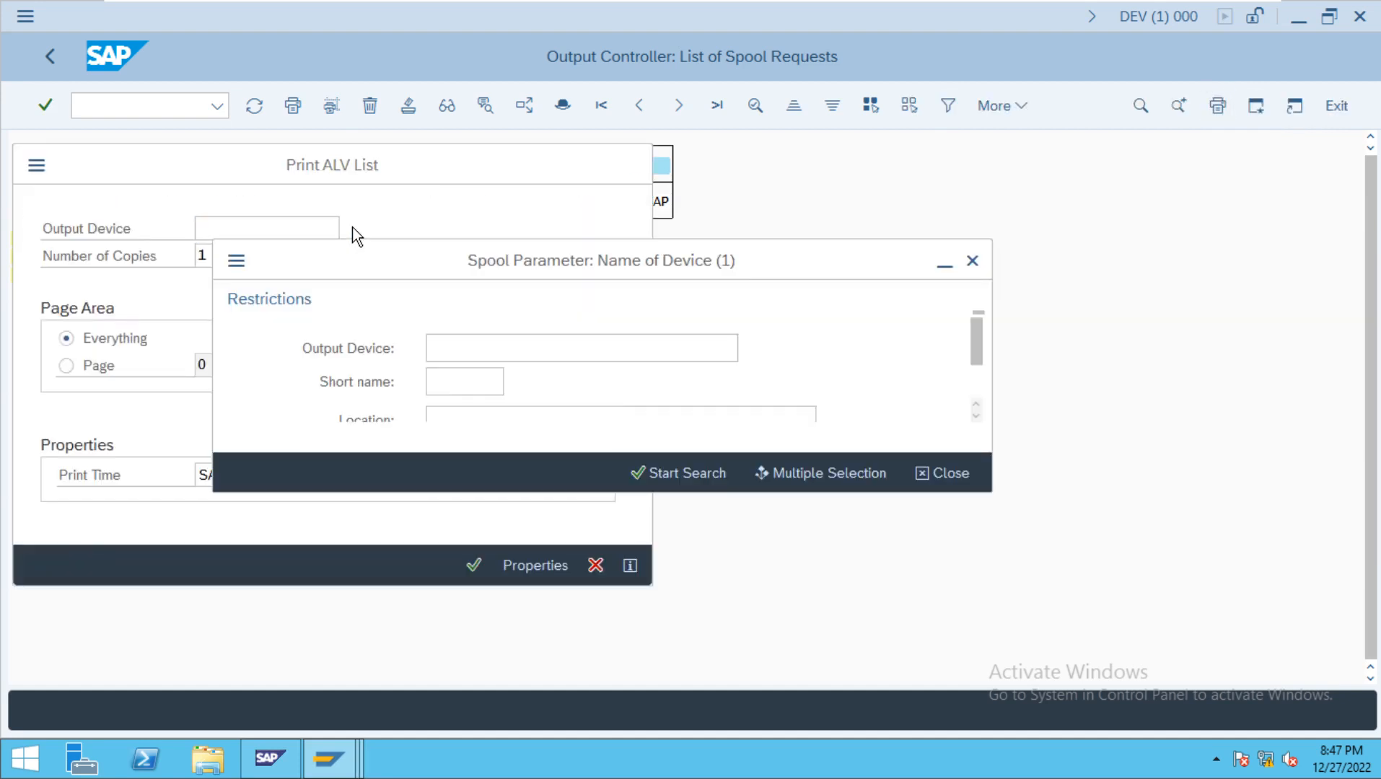
click(666, 474)
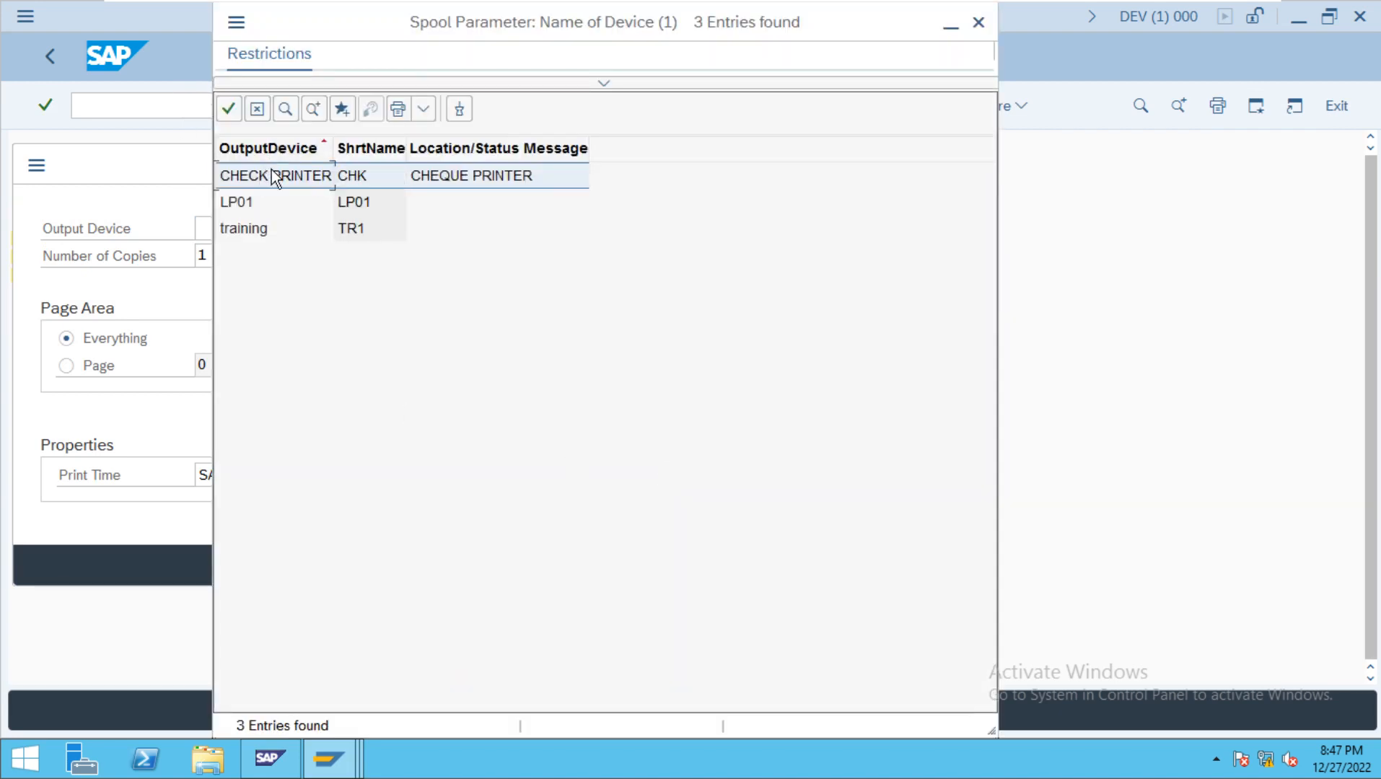
double_click(270, 173)
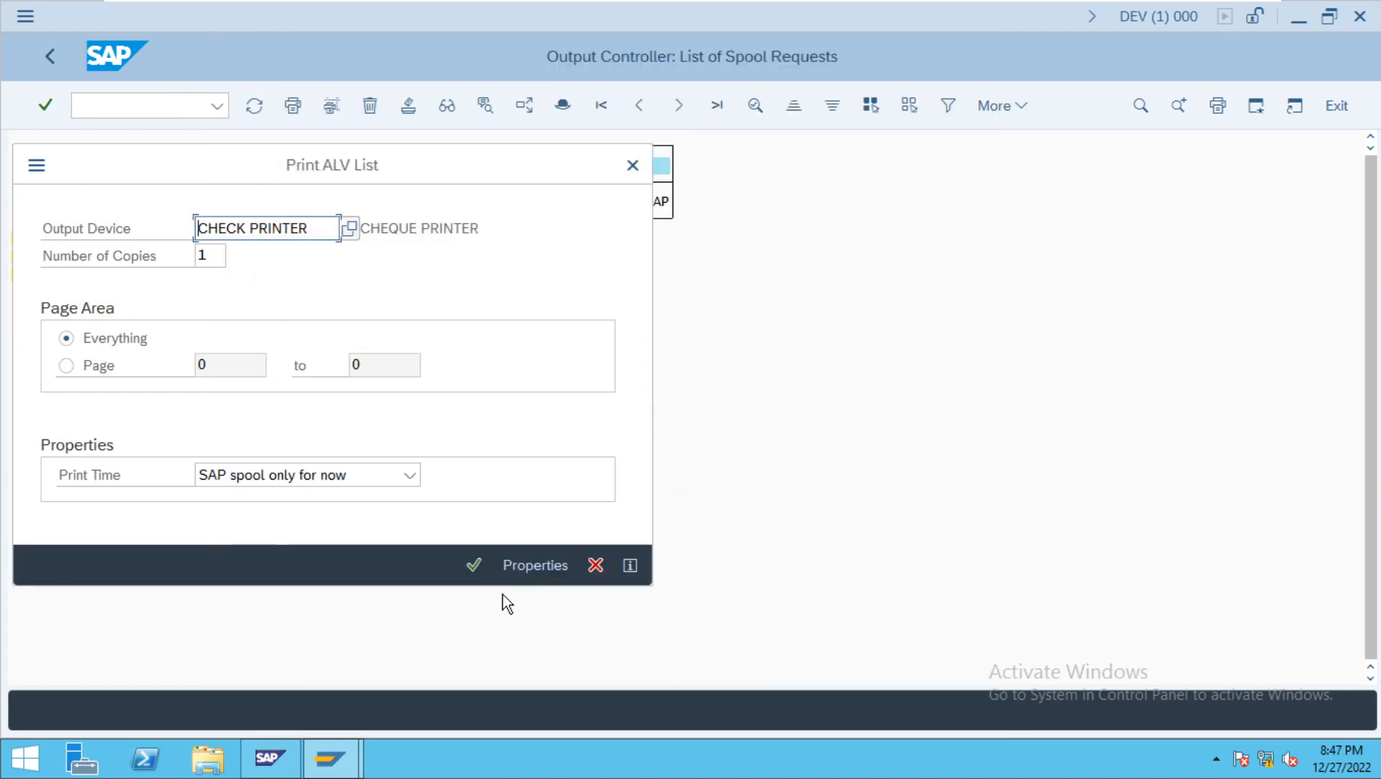
click(472, 565)
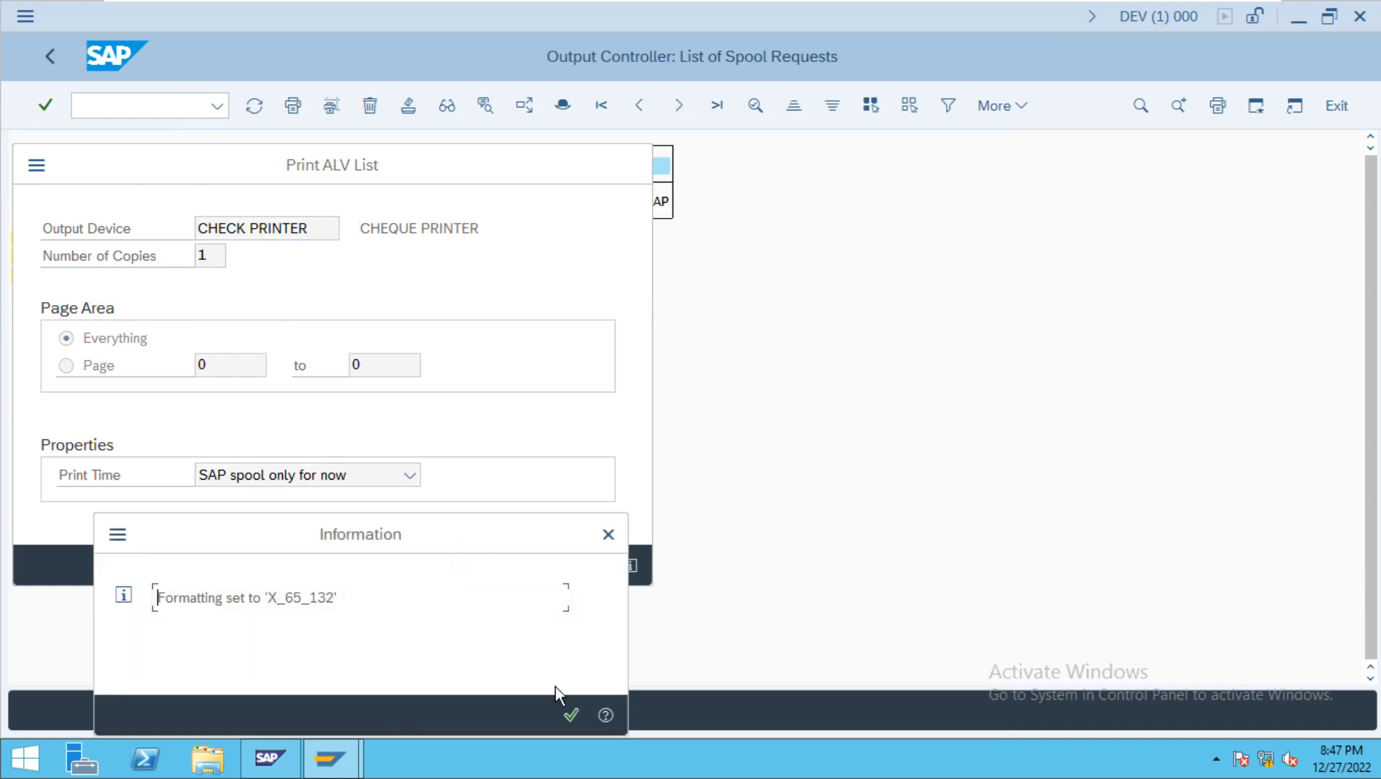
click(570, 715)
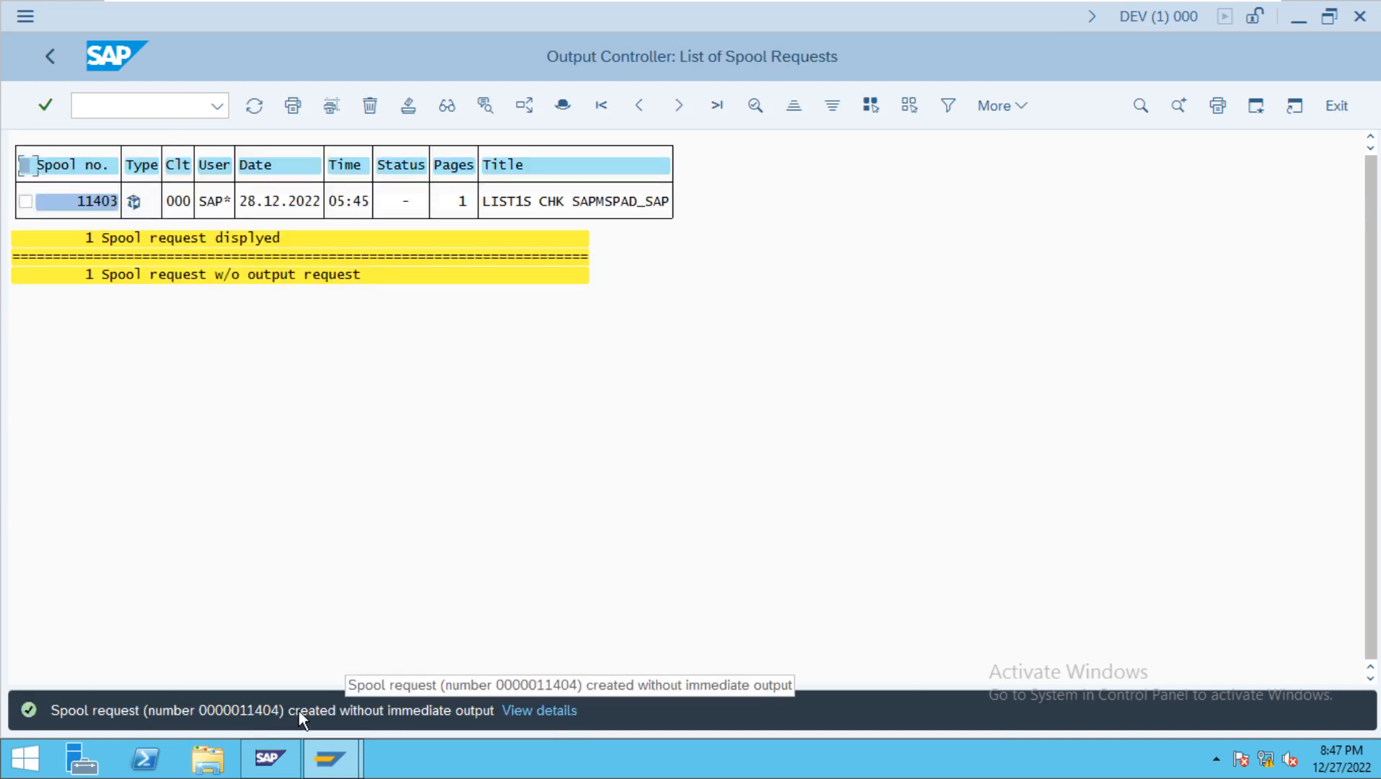
click(148, 103)
text(/)
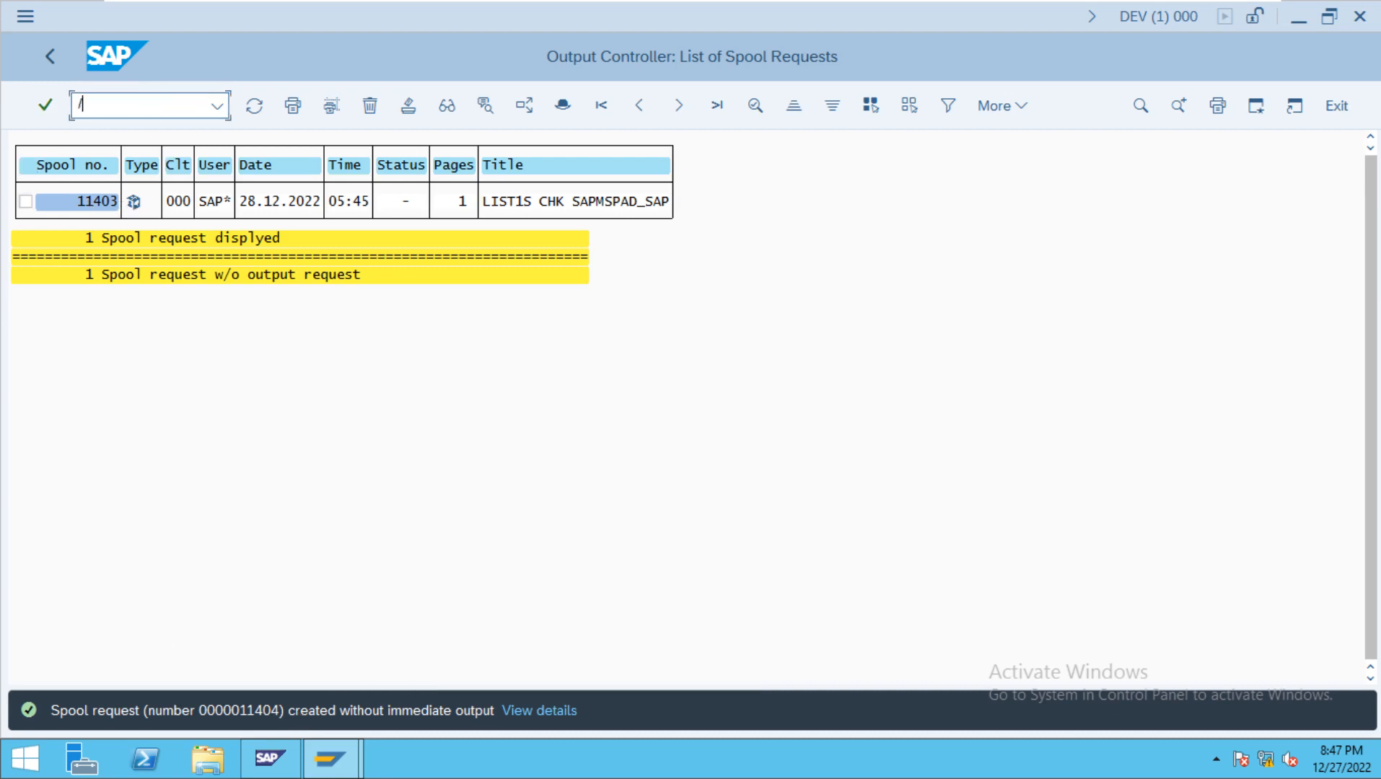
text(NSP01)
key(Return)
text(00)
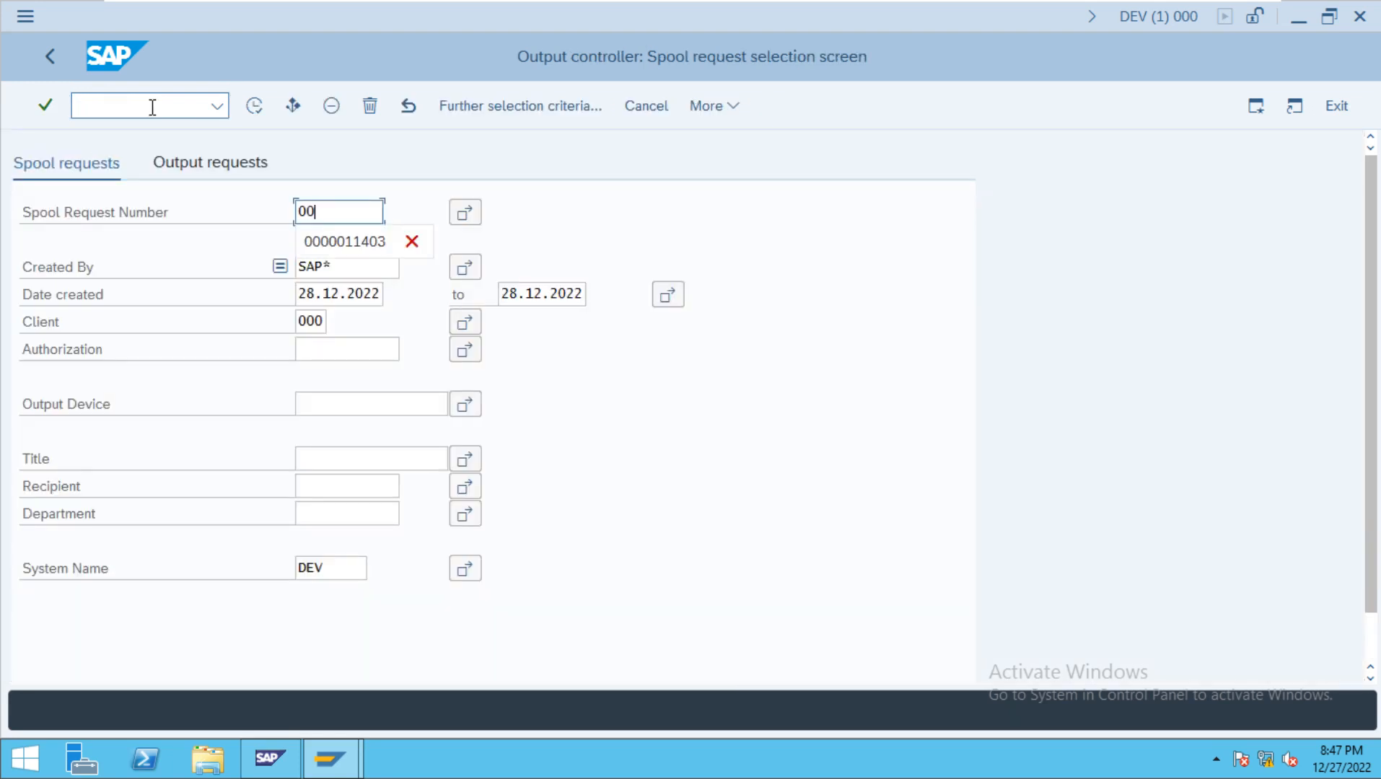
text(00011404)
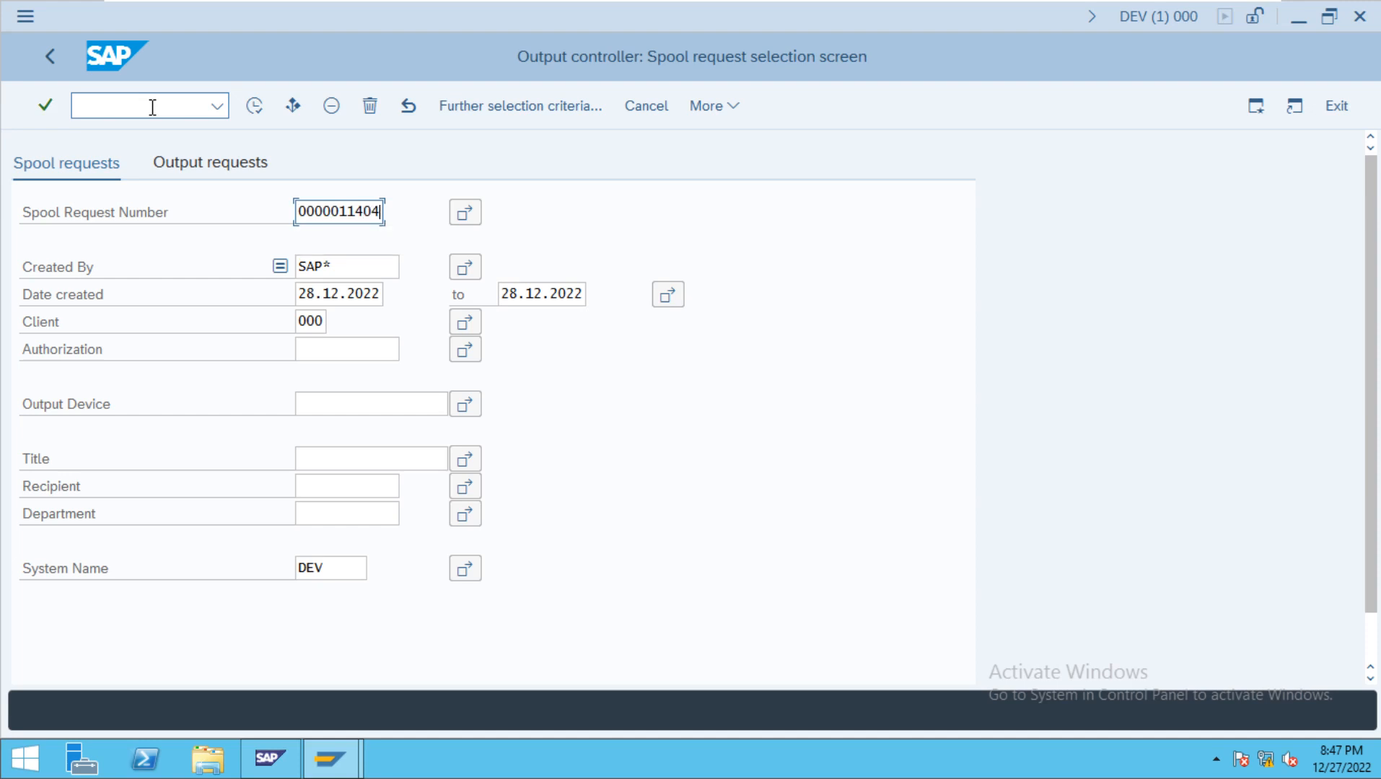
click(260, 105)
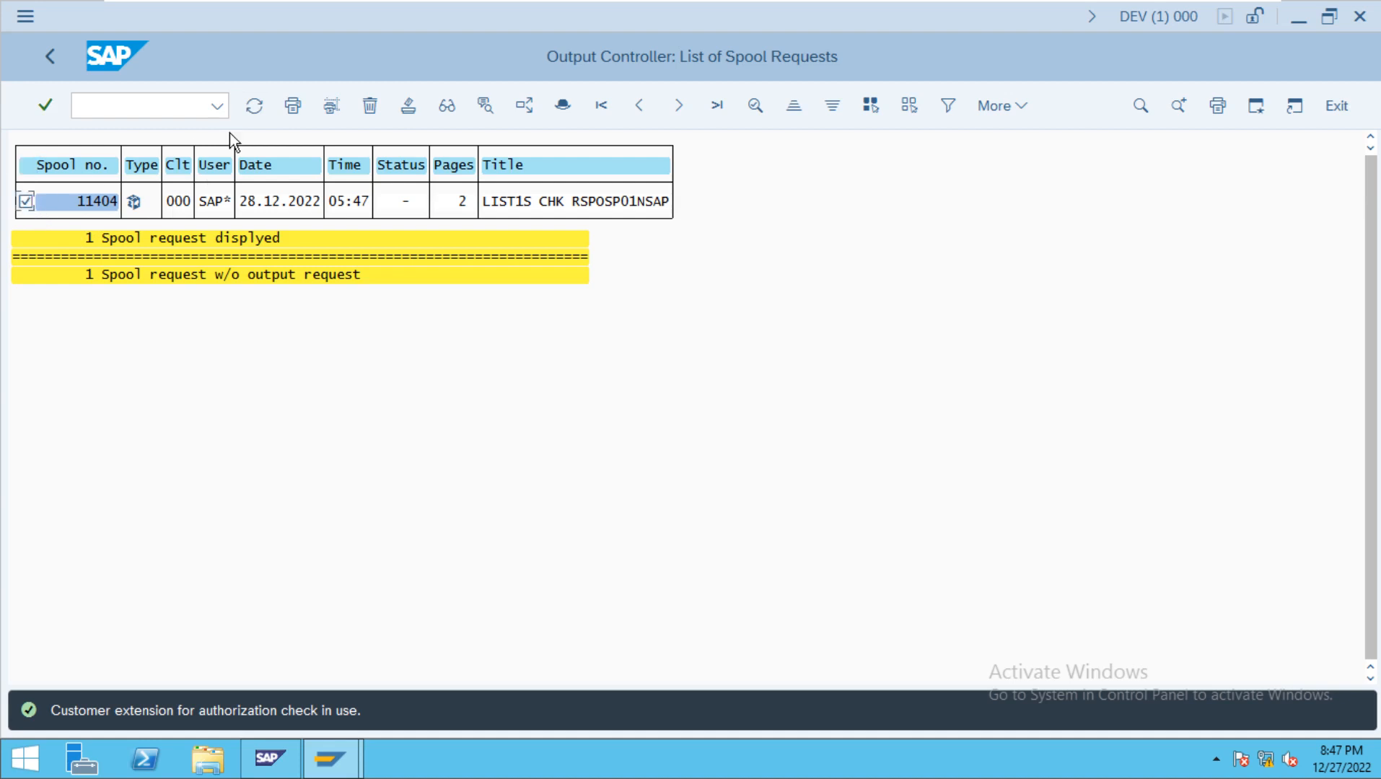
Print spool request 11404 directly and examine the log of its output request
click(286, 108)
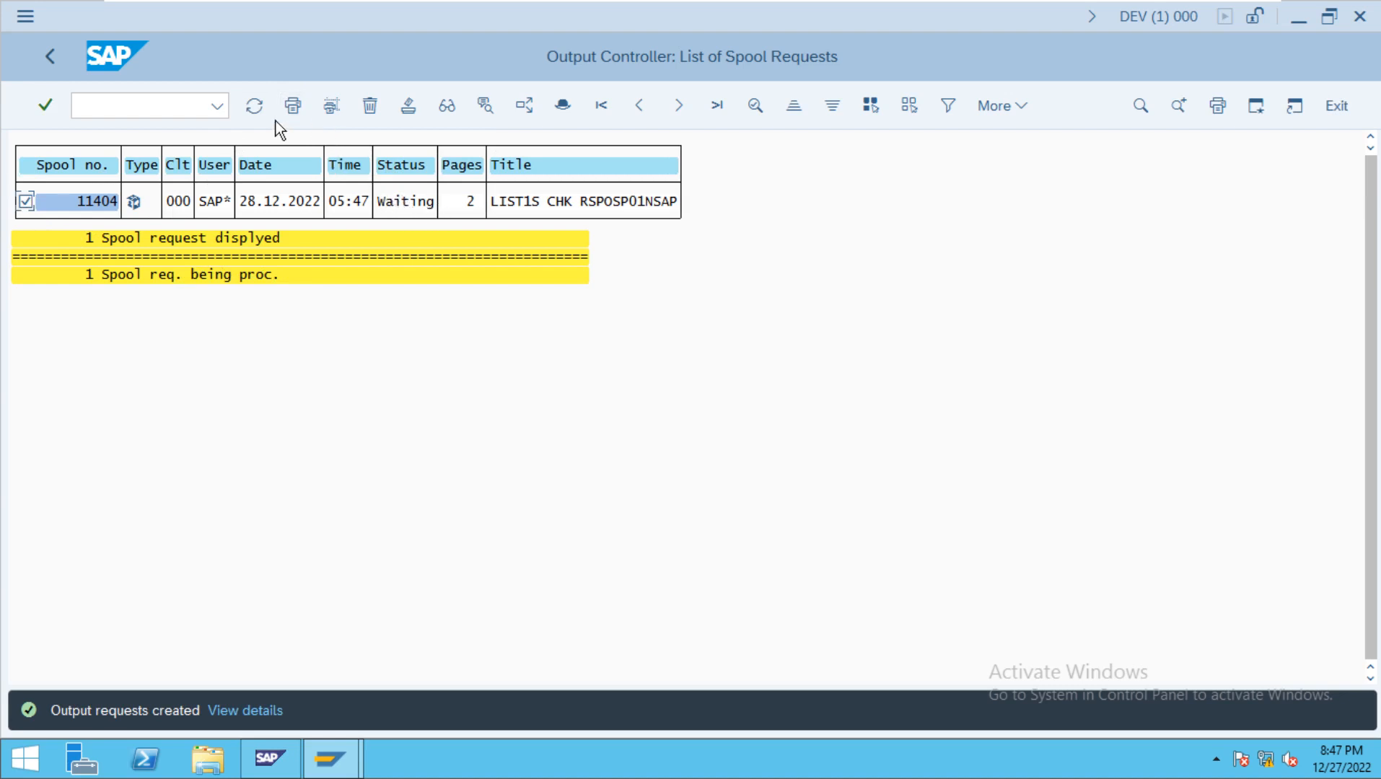
click(254, 107)
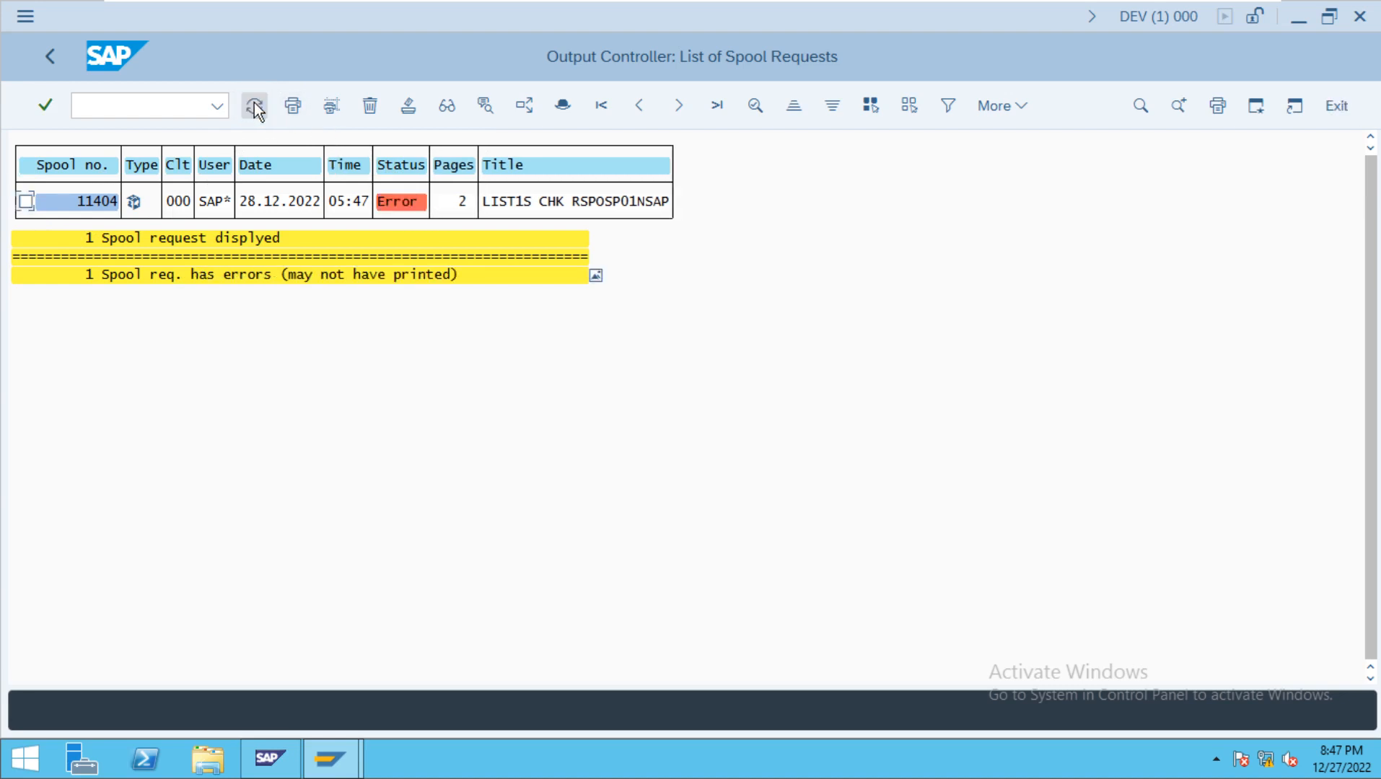
double_click(399, 202)
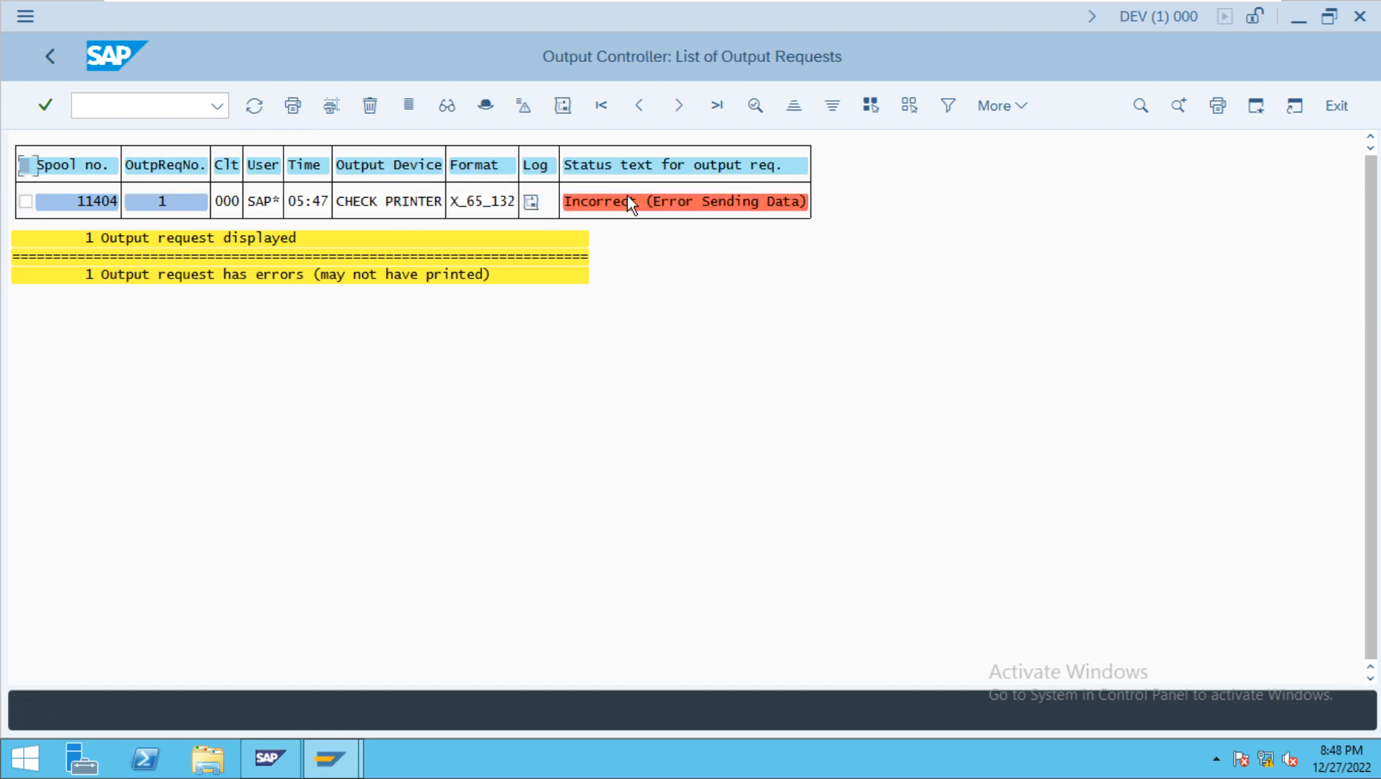
click(564, 114)
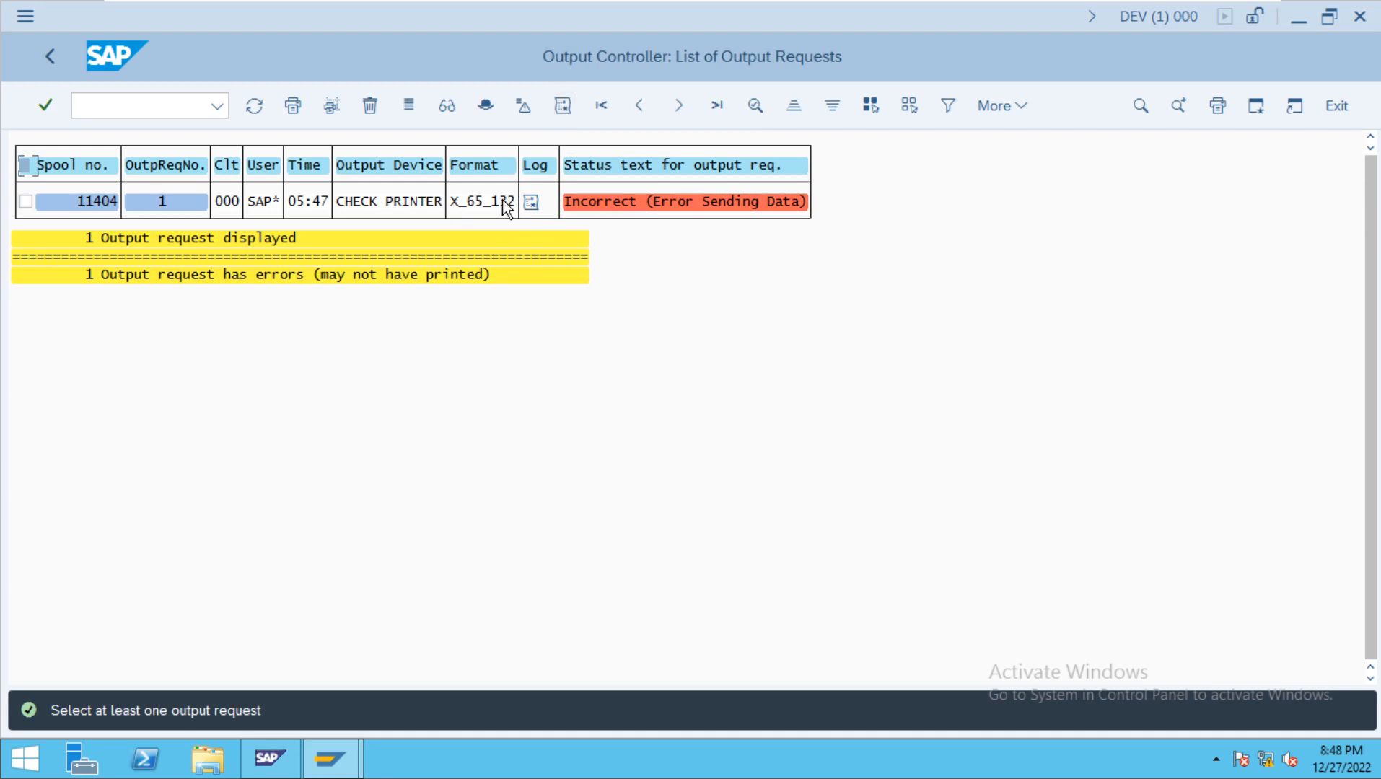
click(533, 205)
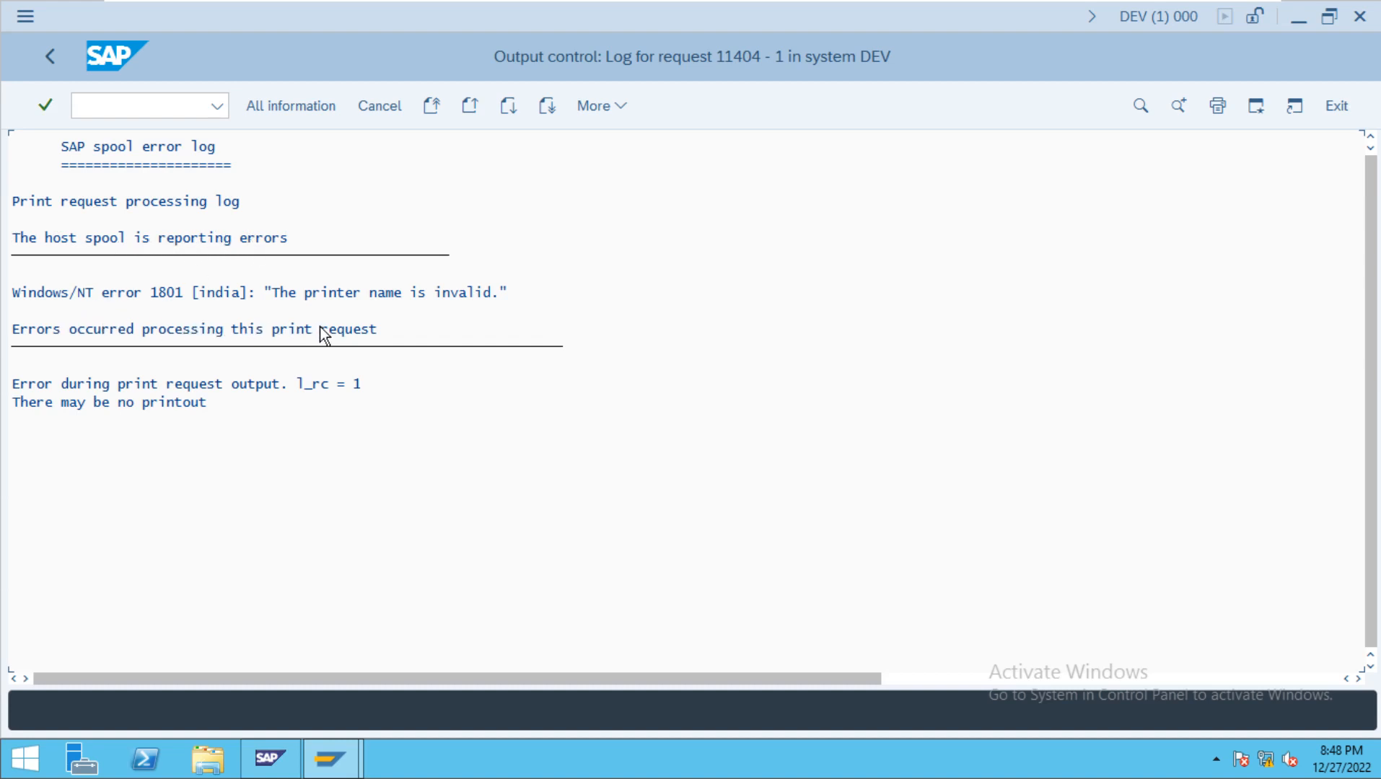
click(217, 402)
click(50, 57)
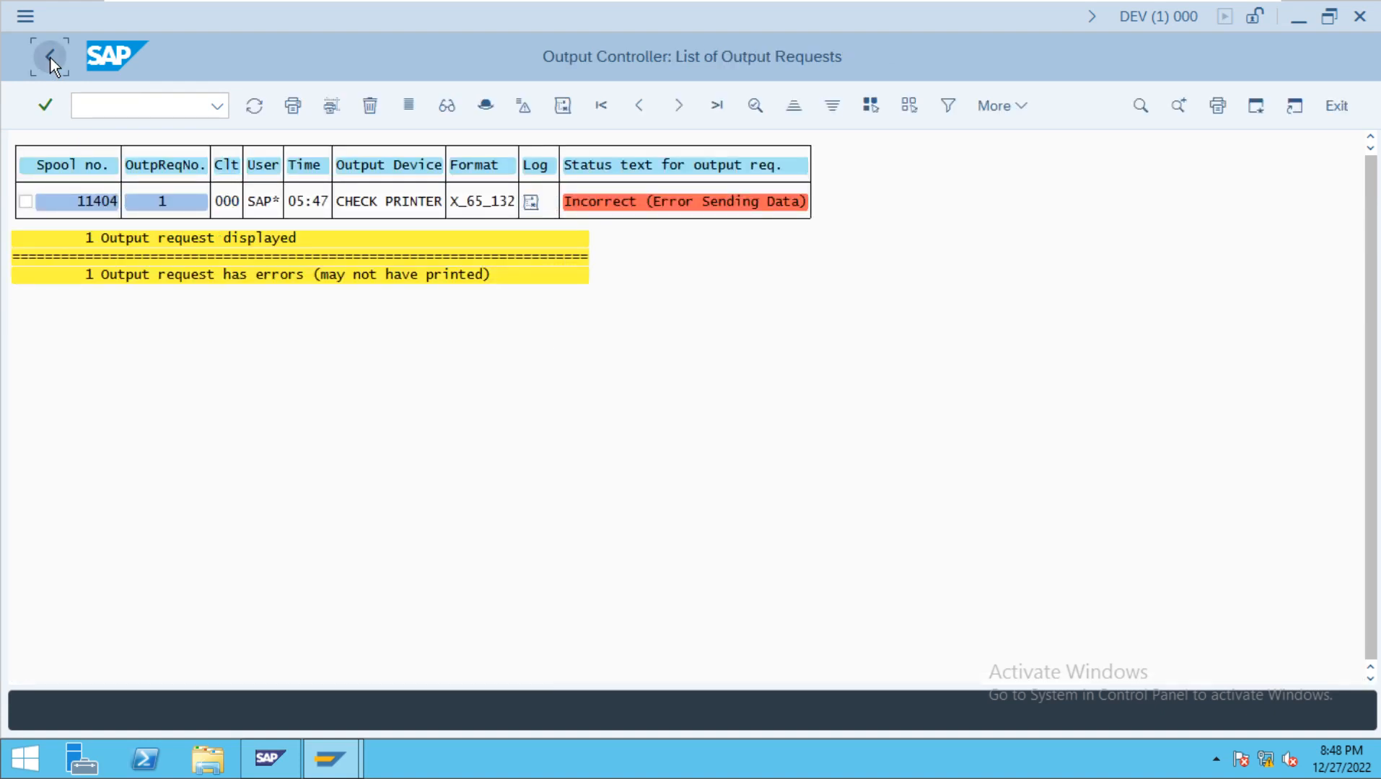
click(50, 58)
click(50, 59)
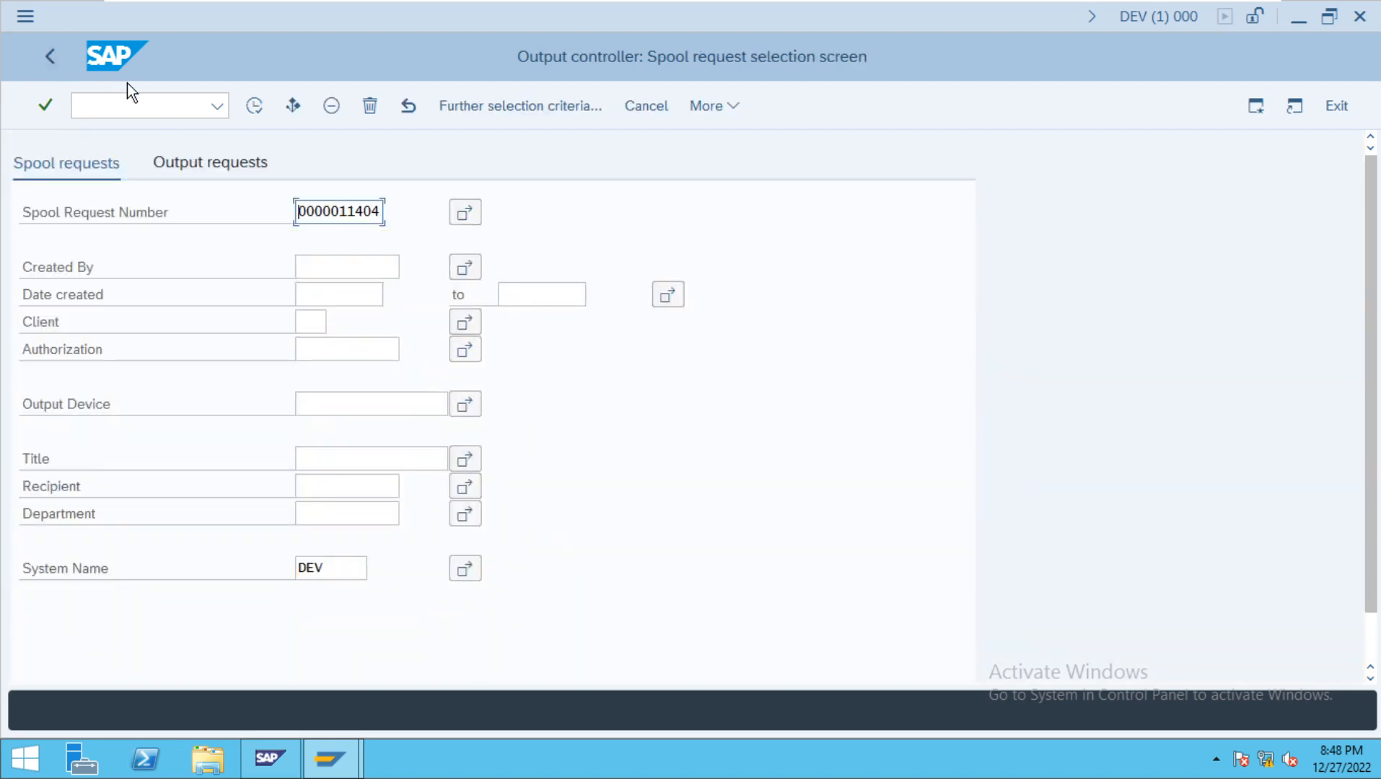
Open transaction SPAD and display the list of output devices in change mode
click(148, 102)
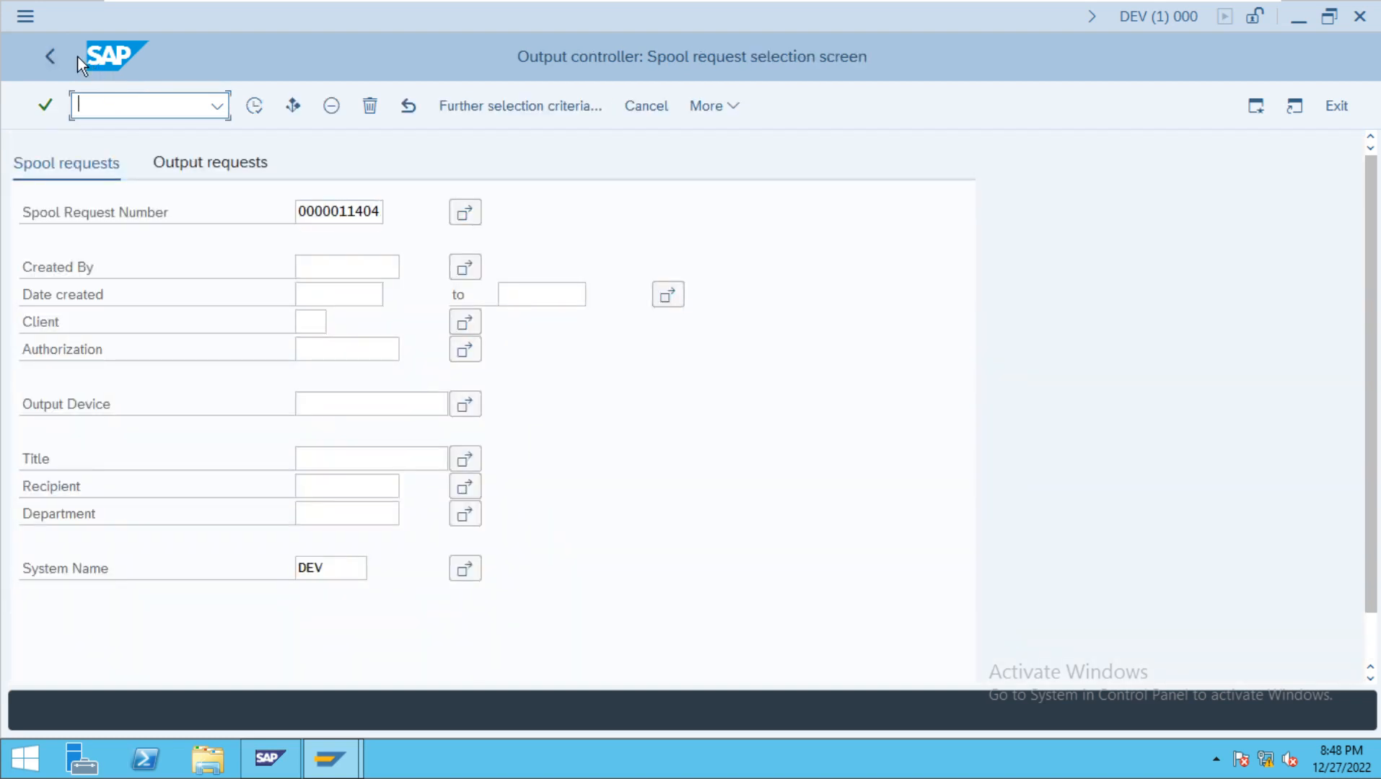
click(50, 57)
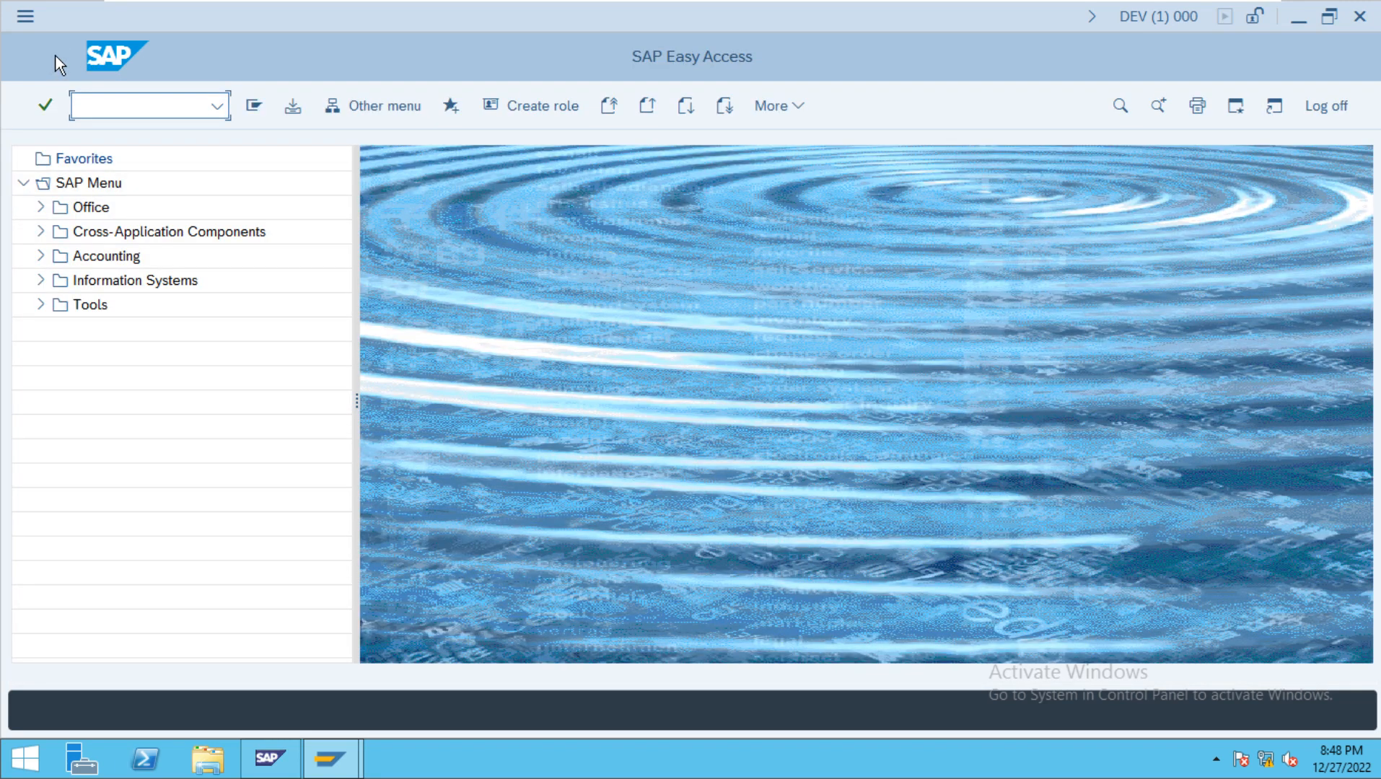
text(/NSPAD)
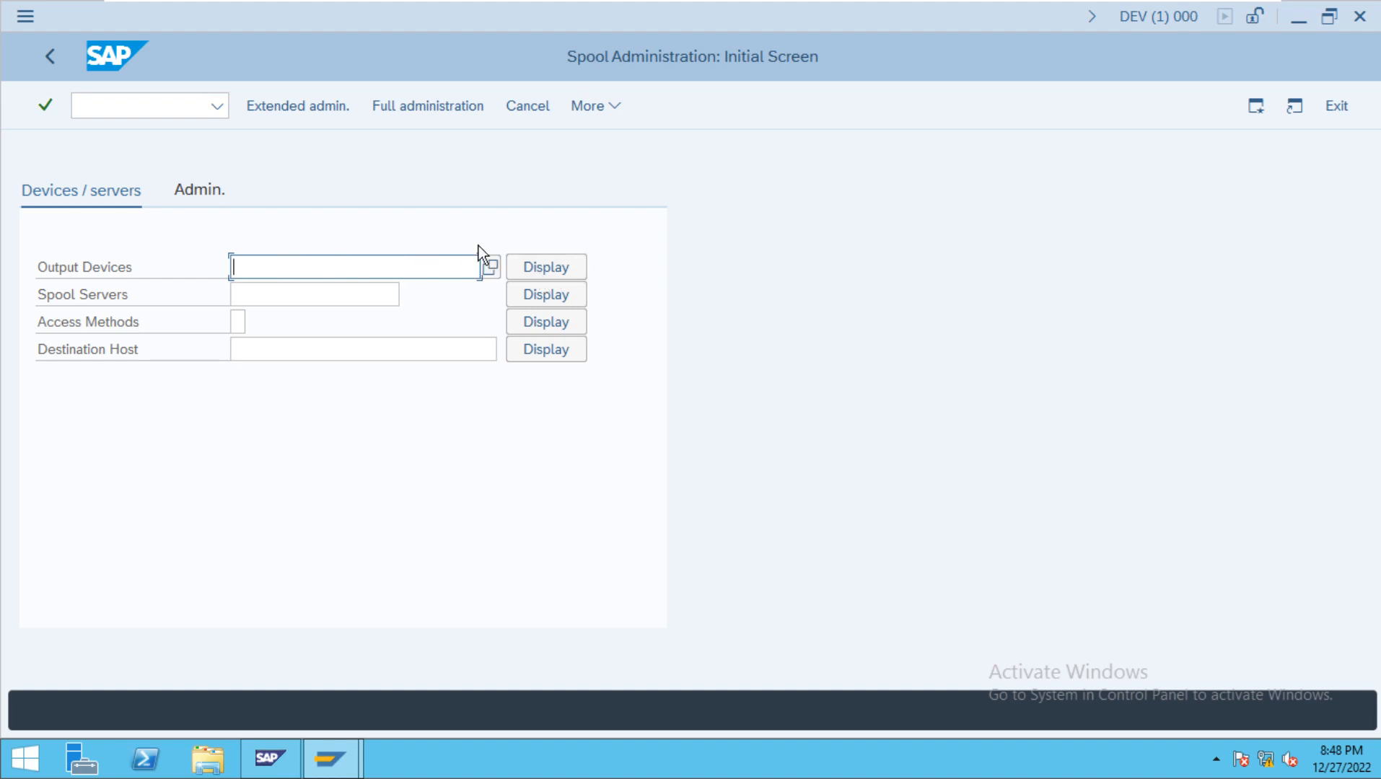
click(540, 261)
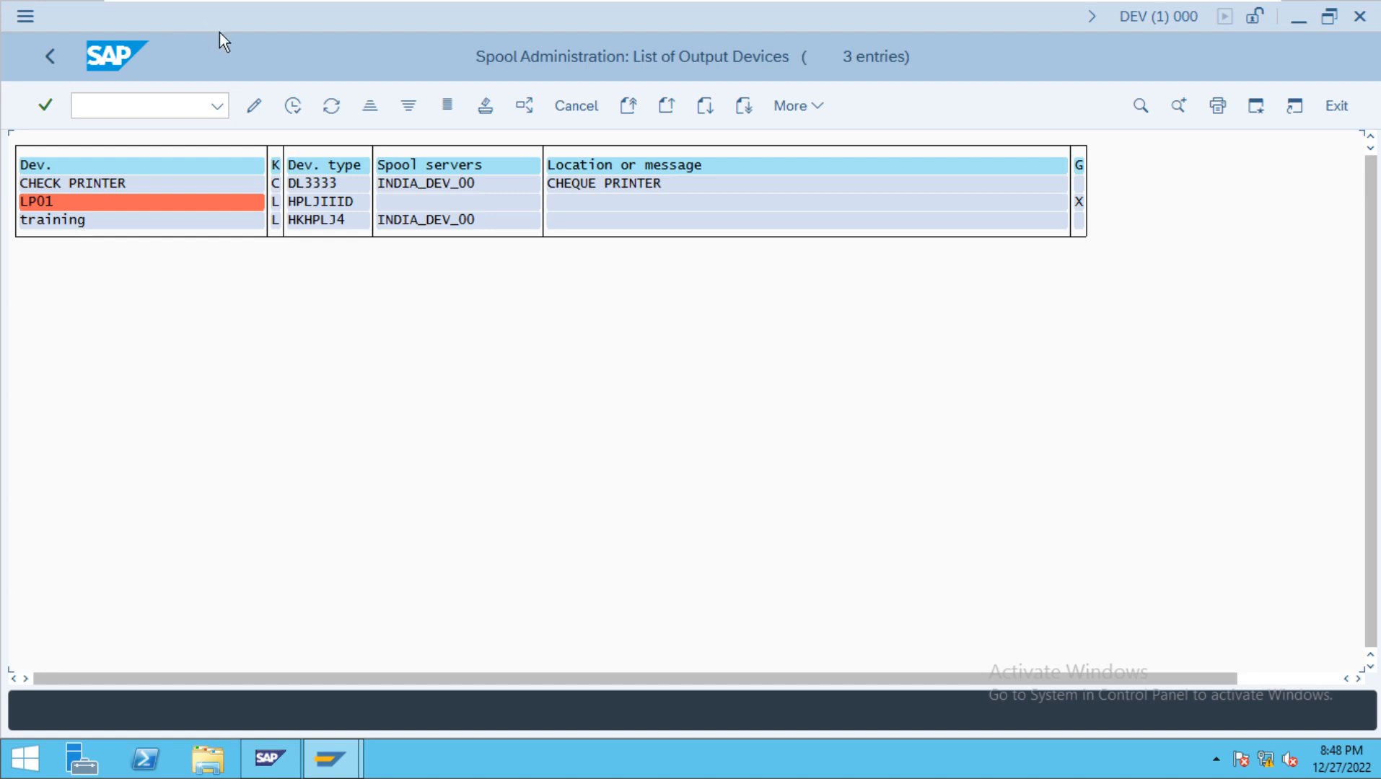
click(254, 110)
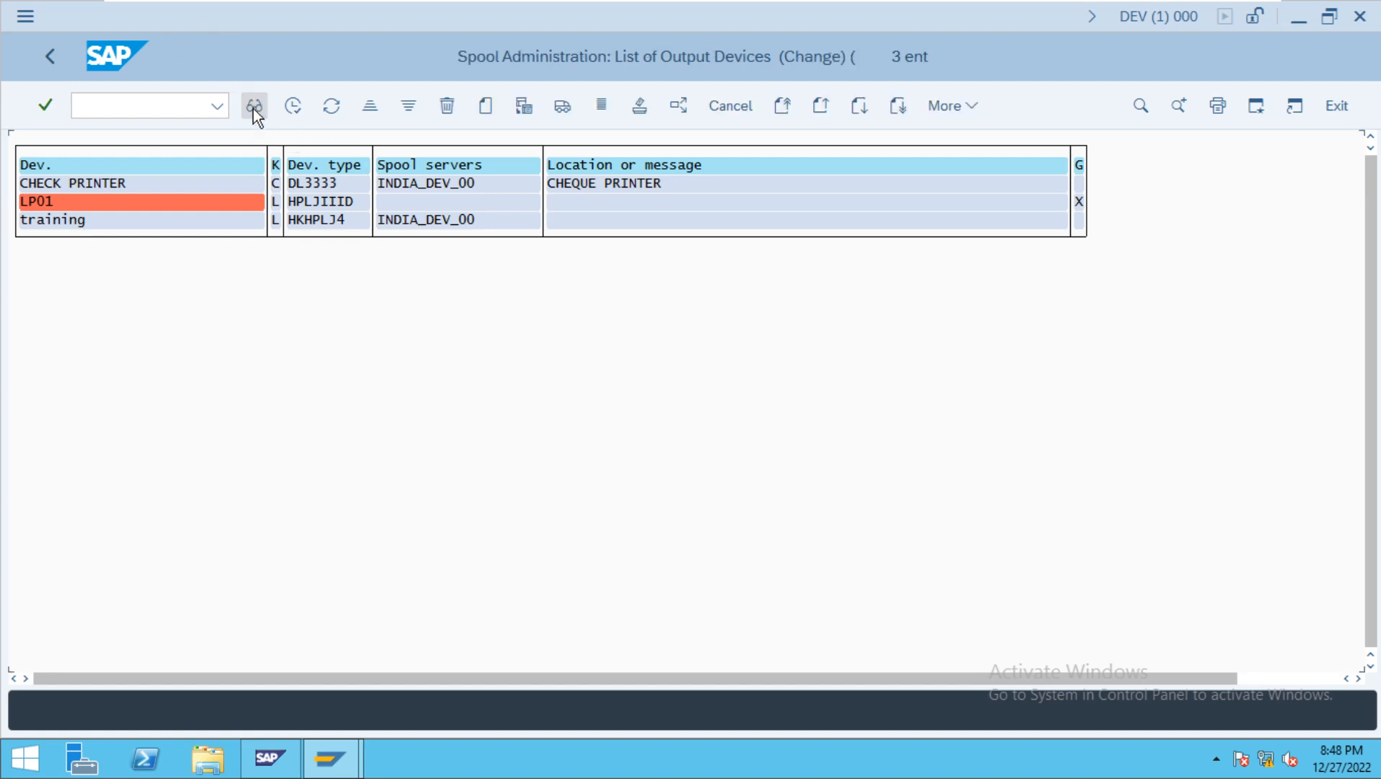
Start a new output device named TRAINING PRINTER with the short name TRN
click(486, 106)
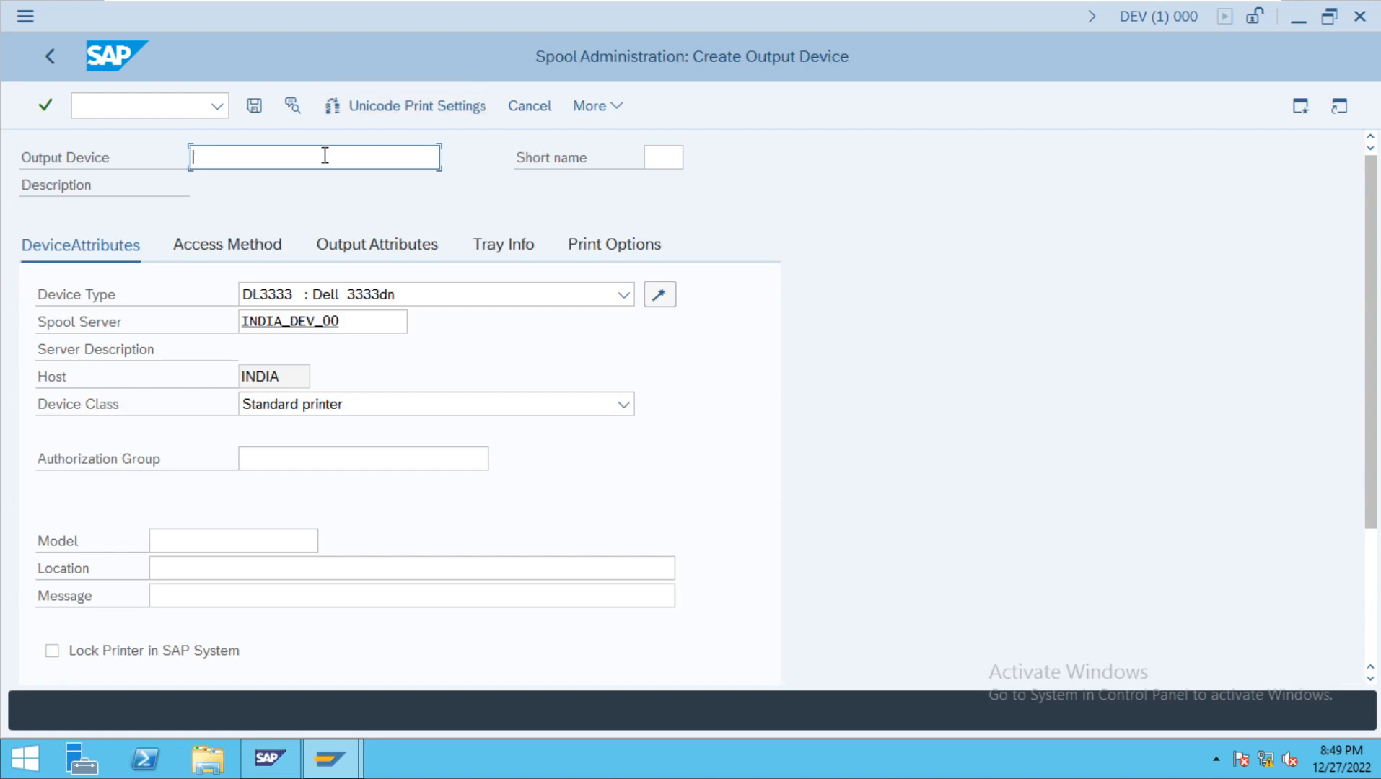
text(T)
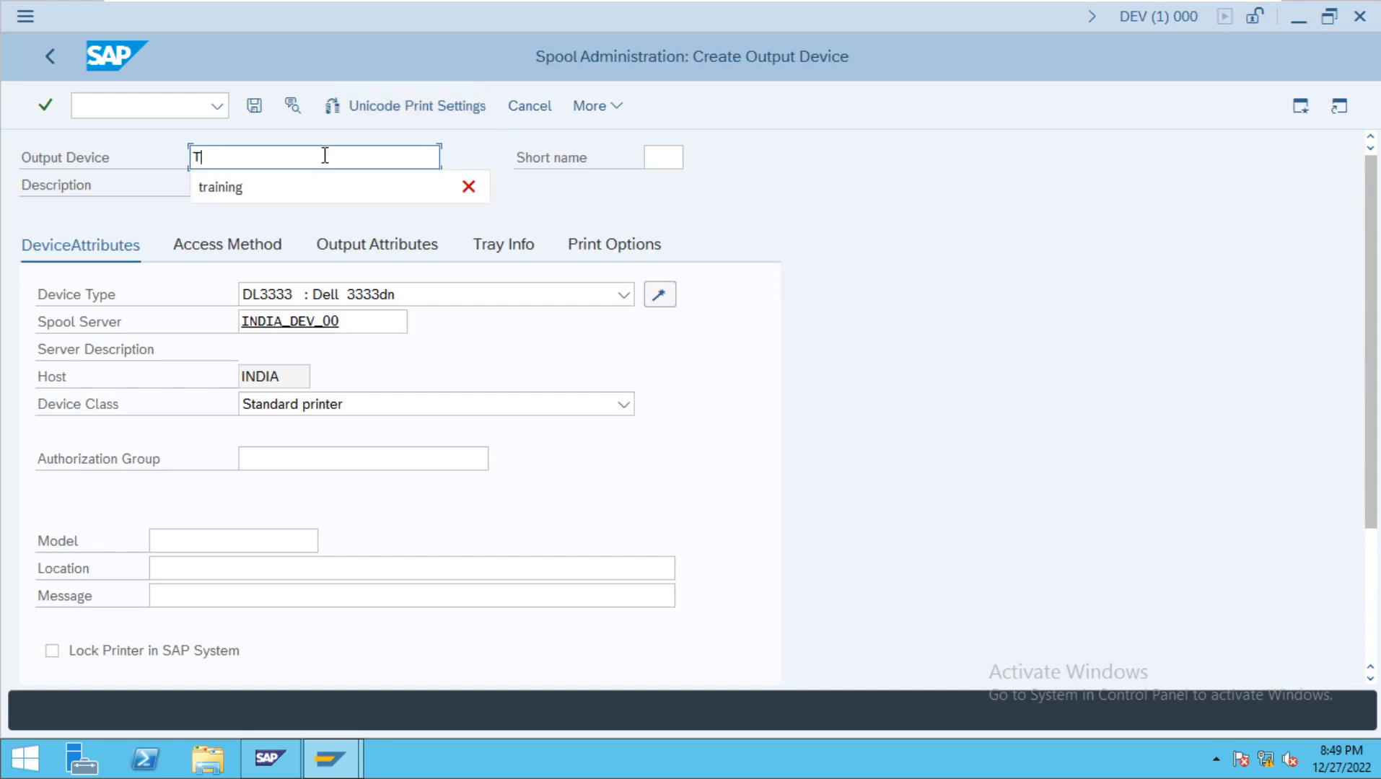
text(RAINING PRINTER)
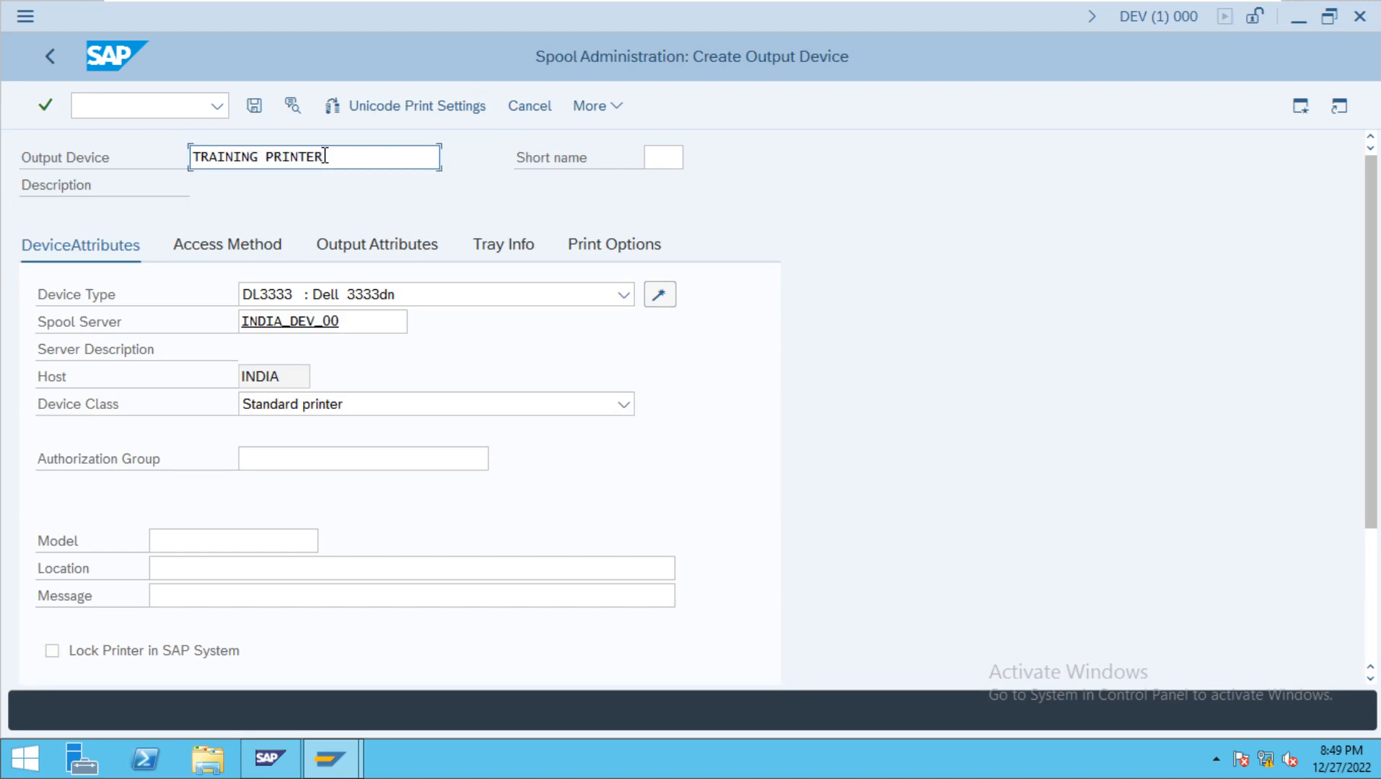
click(667, 156)
text(TRN)
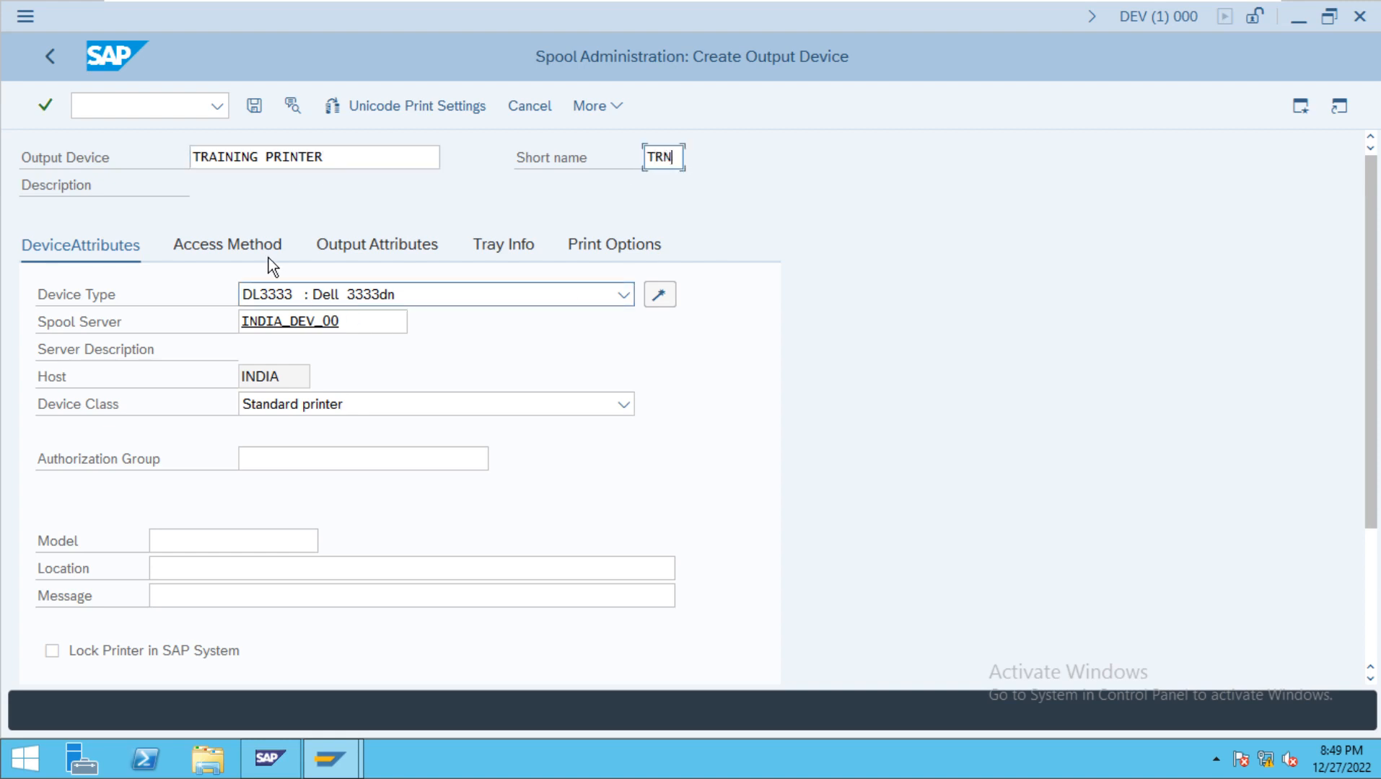
Set the device type of TRAINING PRINTER to DL5100 : Dell 5100cn PCL5 R4.5+
click(623, 296)
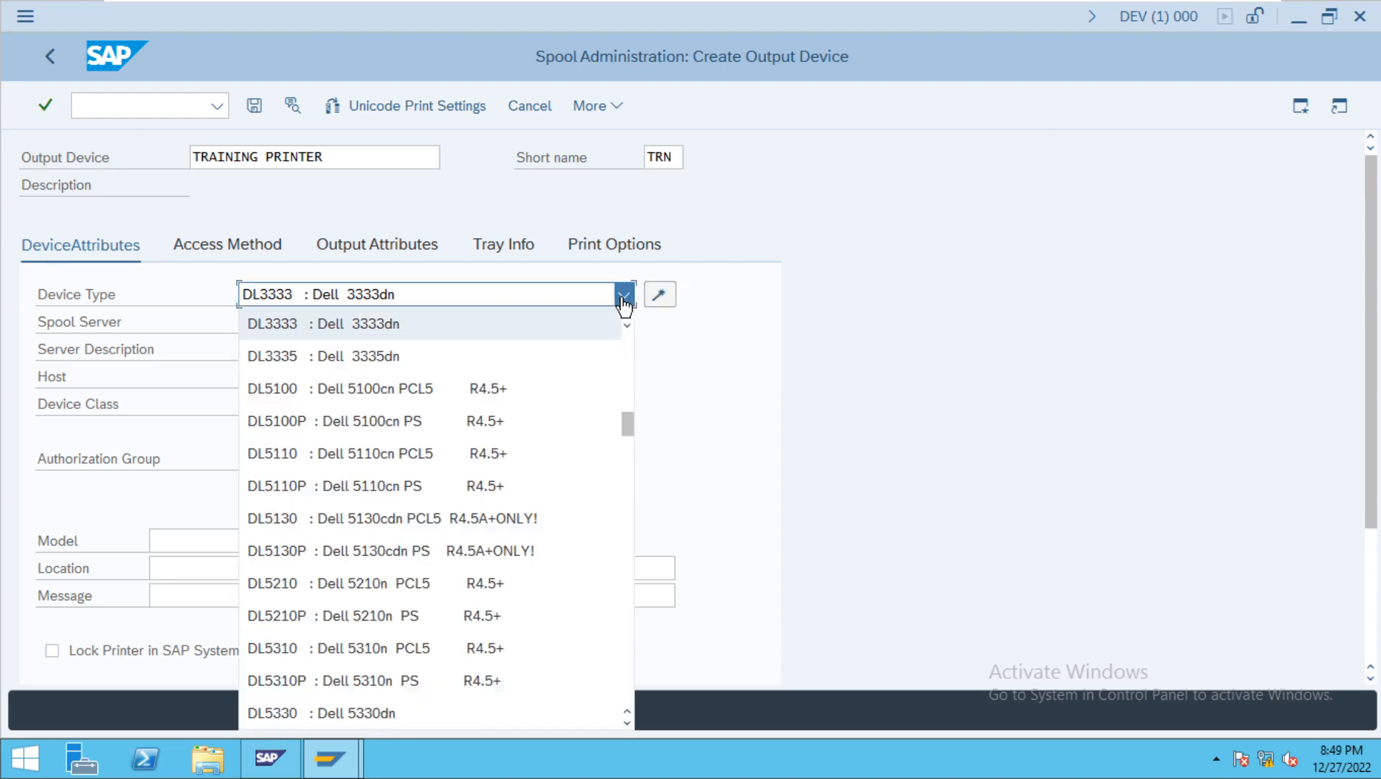
drag(633, 429, 598, 641)
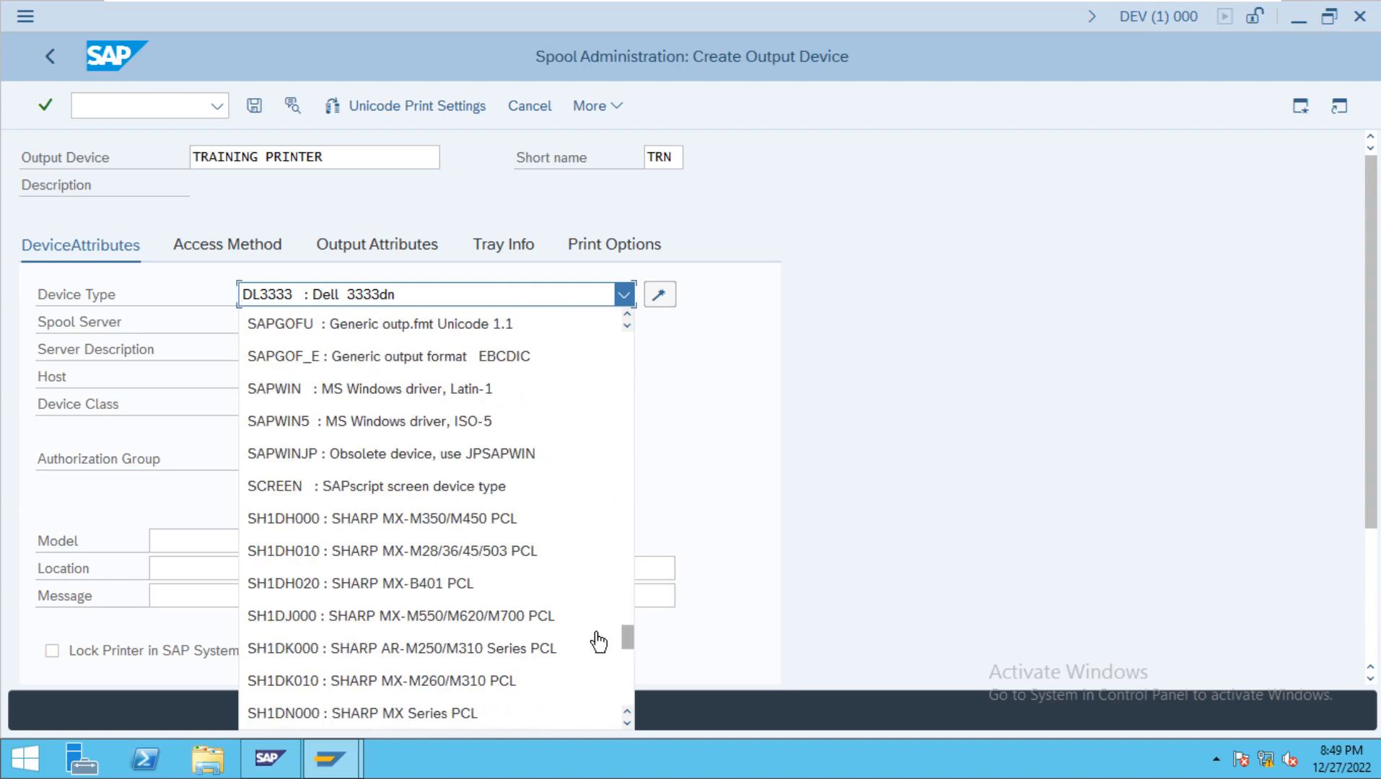
click(597, 635)
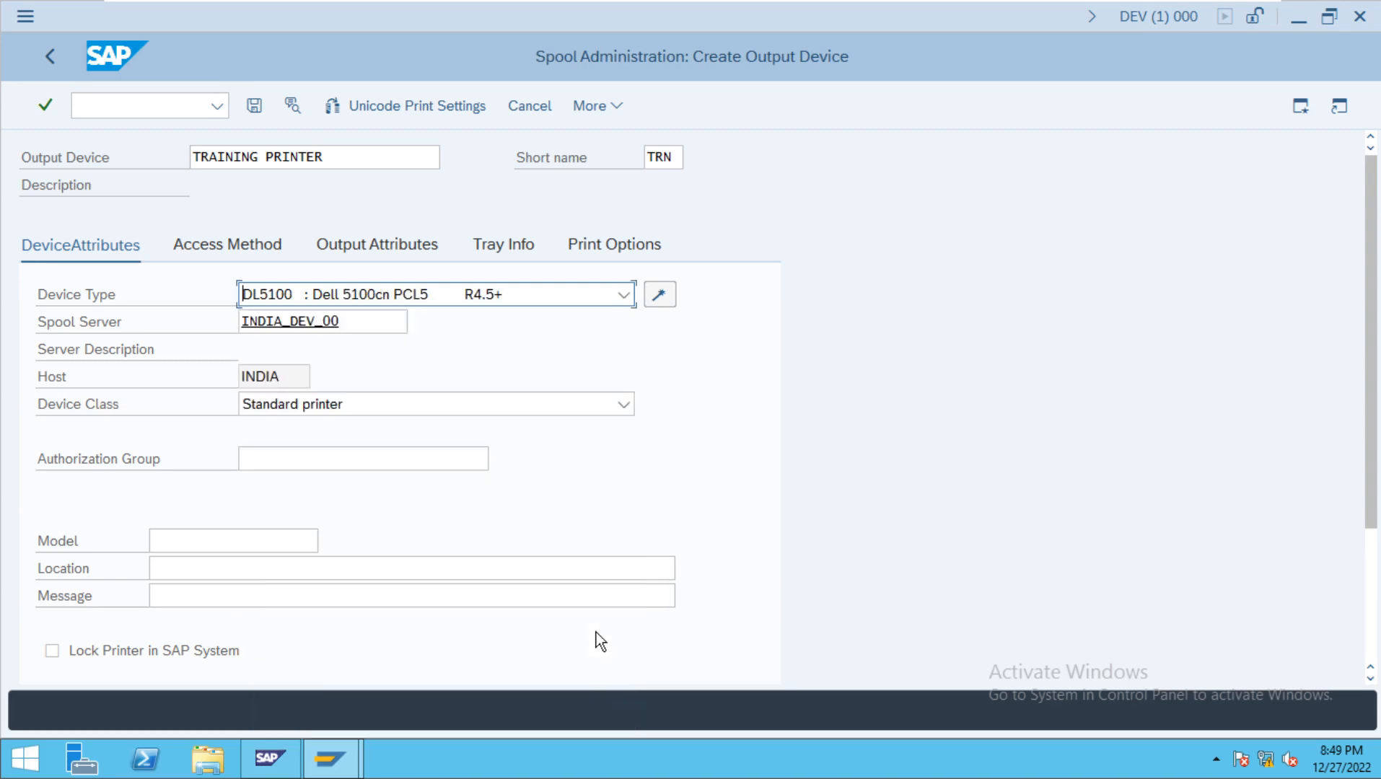
Set the device type of TRAINING PRINTER to DL5100P : Dell 5100cn PS R4.5+
click(542, 296)
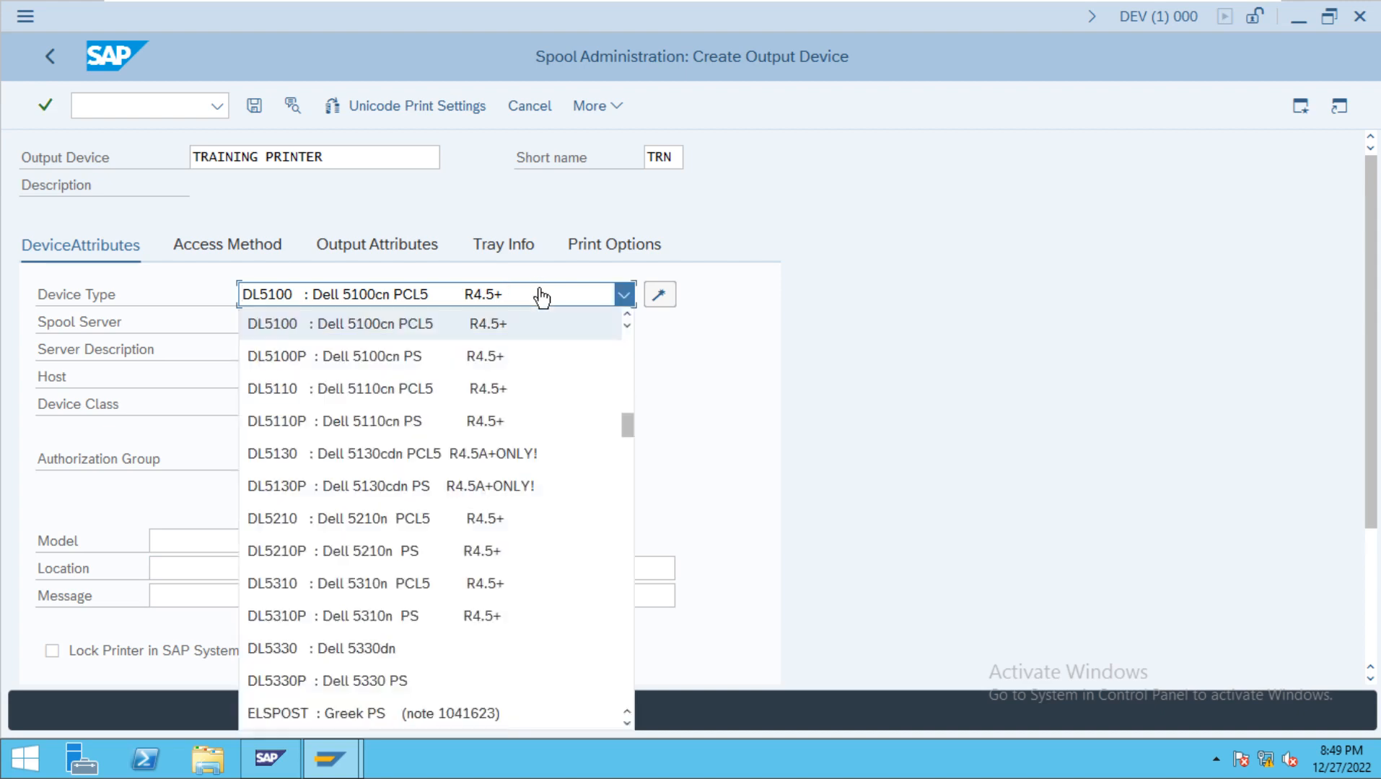
click(625, 296)
click(625, 296)
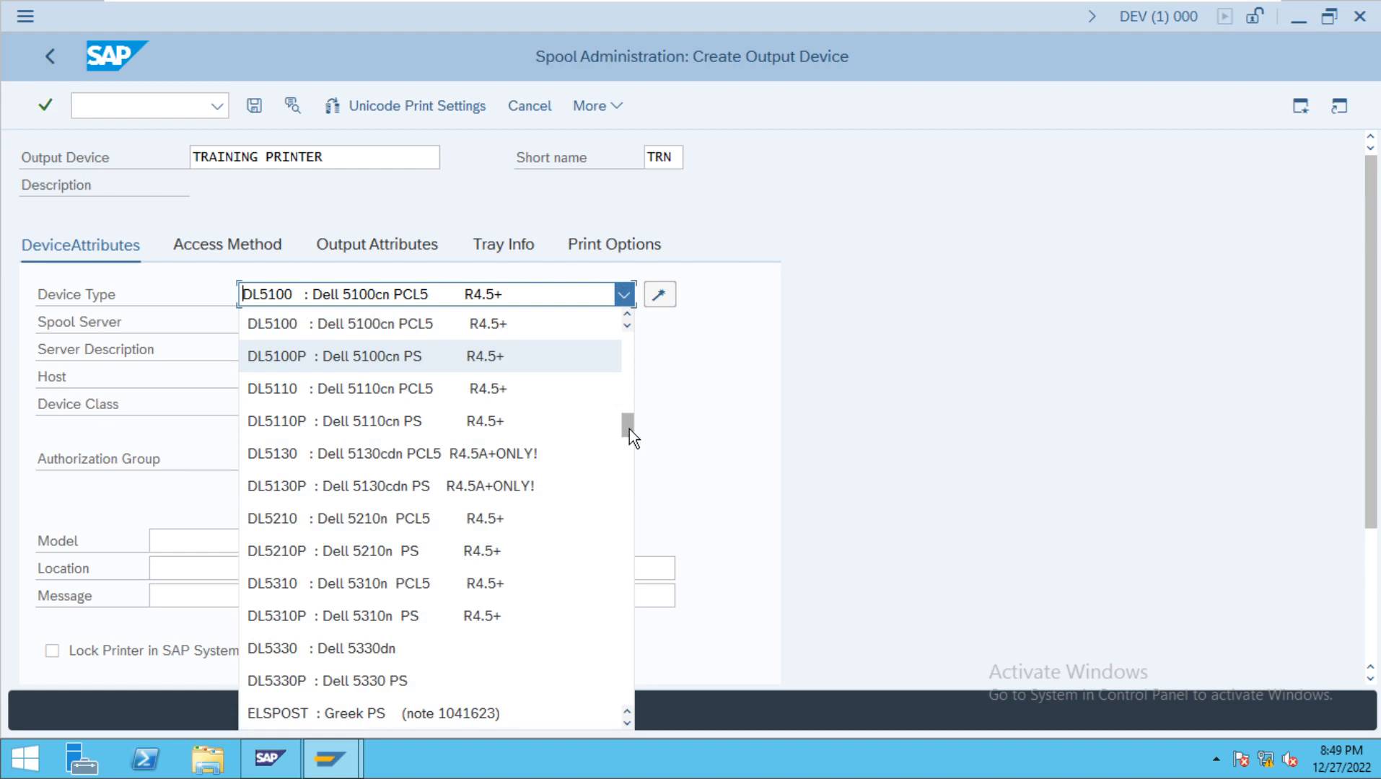
drag(629, 429, 547, 541)
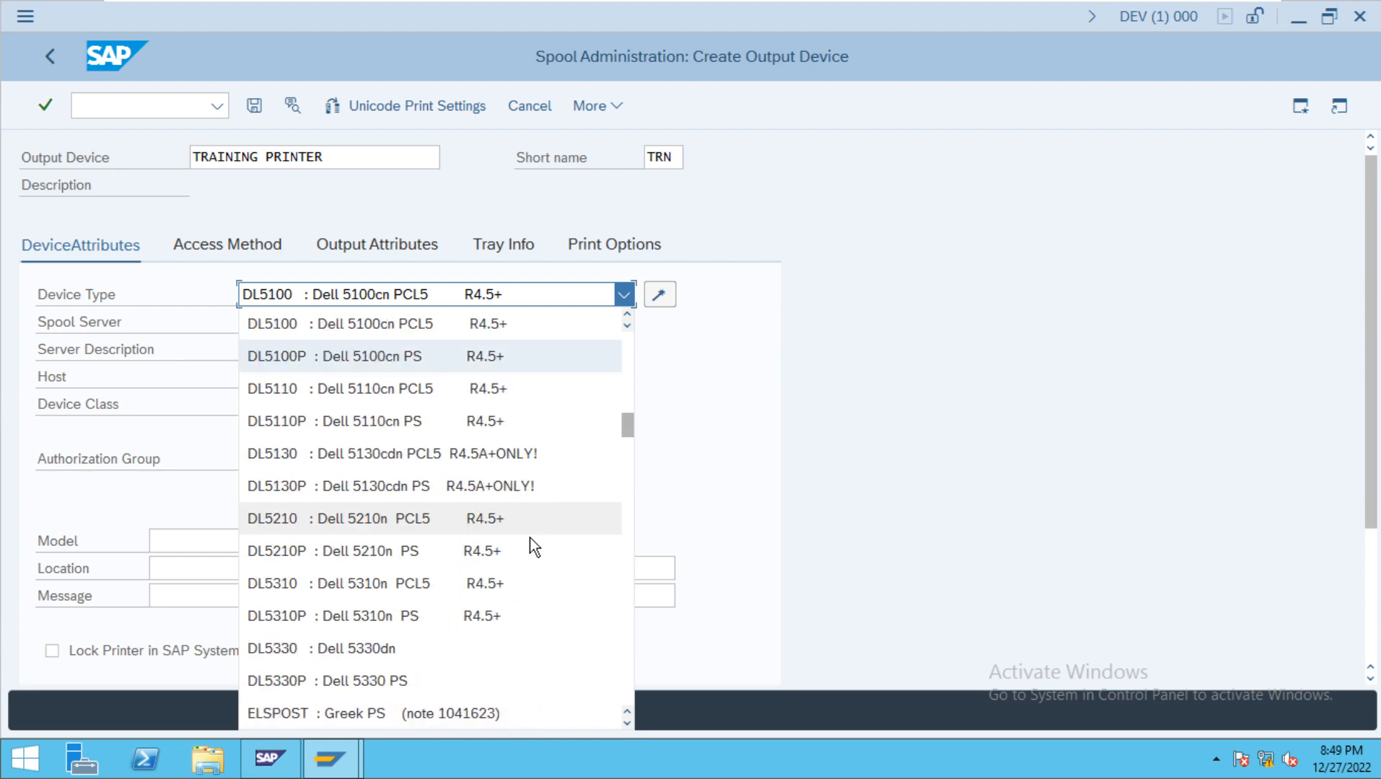
key(Return)
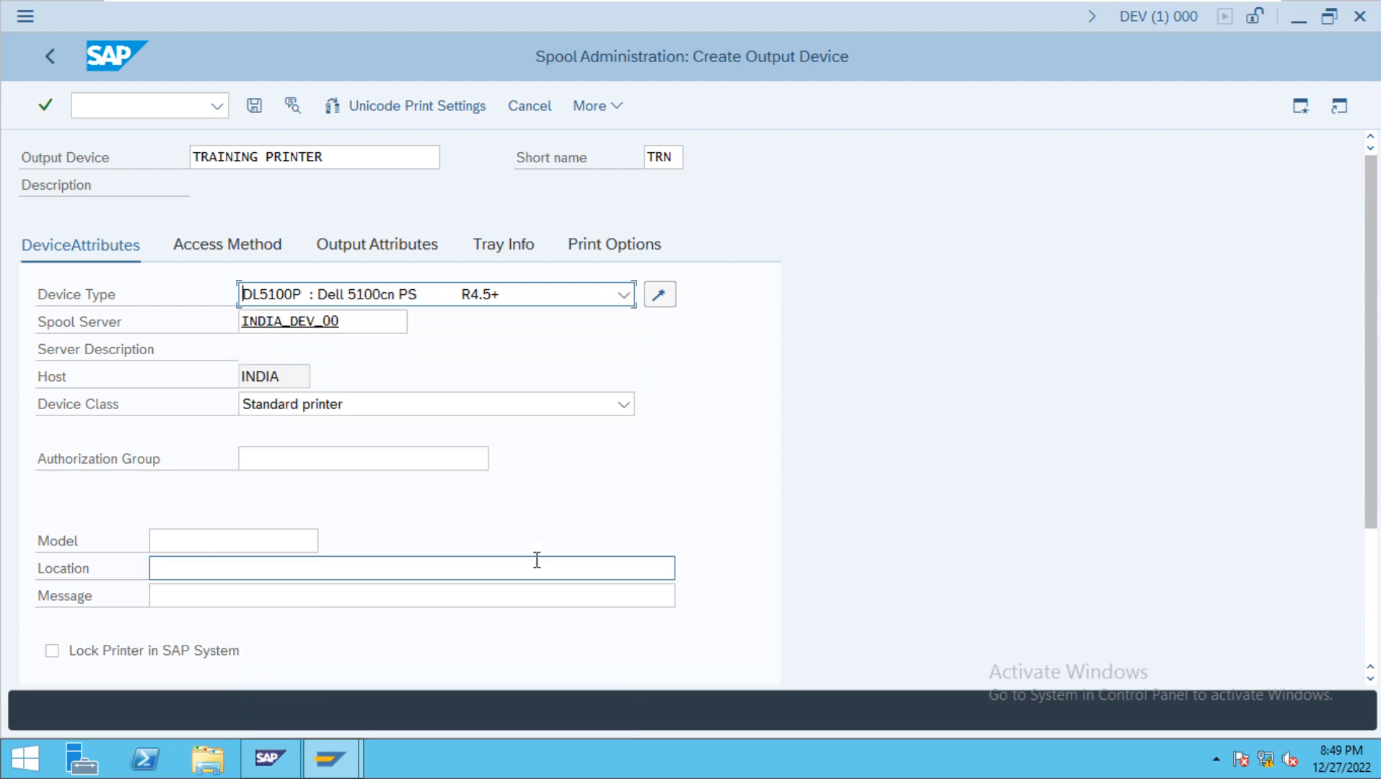
Set the device type of TRAINING PRINTER to SAPWIN : MS Windows driver, Latin-1
click(466, 303)
key(s)
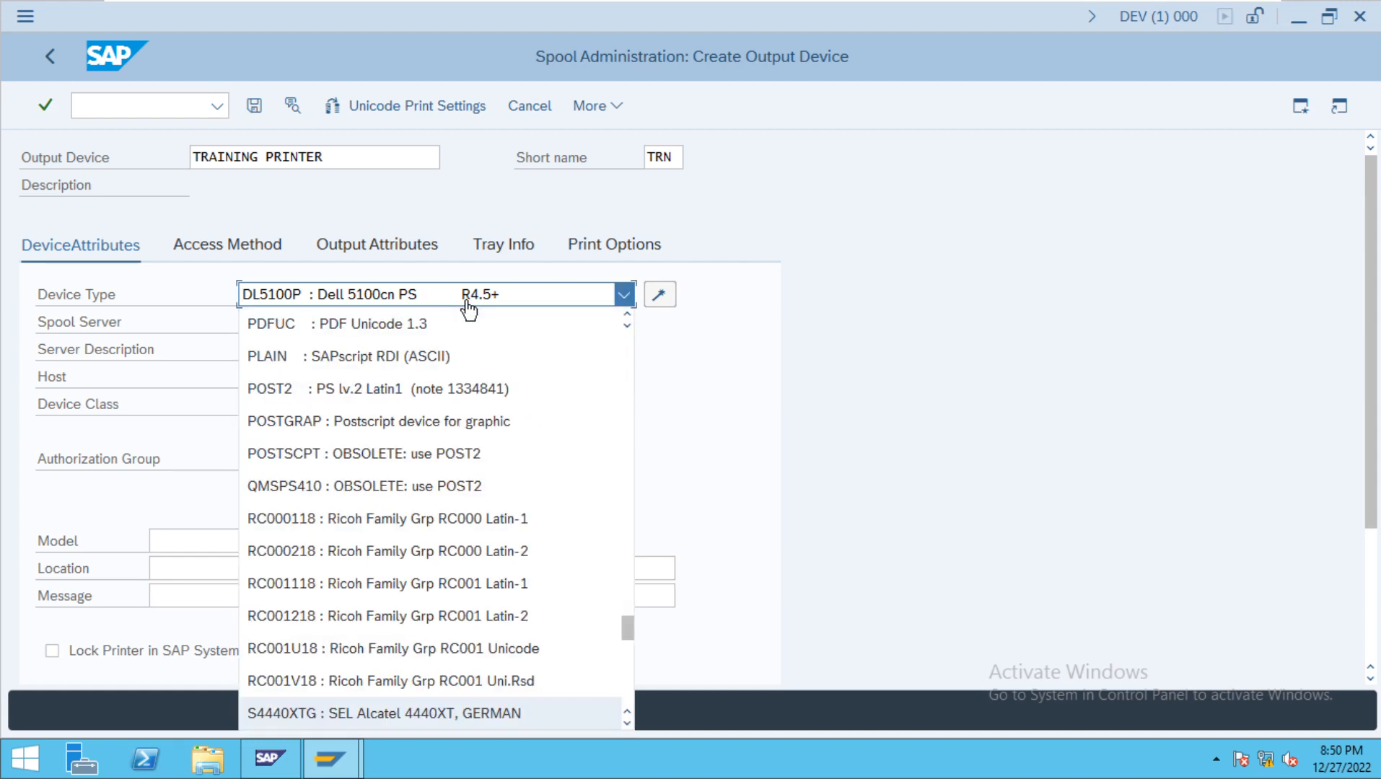
key(Down)
key(Down)
key(Down)
key(Down)
key(Down)
key(Down)
key(Down)
key(Down)
key(Down)
key(Down)
key(Down)
key(Down)
key(Down)
key(Down)
key(Down)
key(Down)
key(Down)
key(Down)
key(Down)
key(Down)
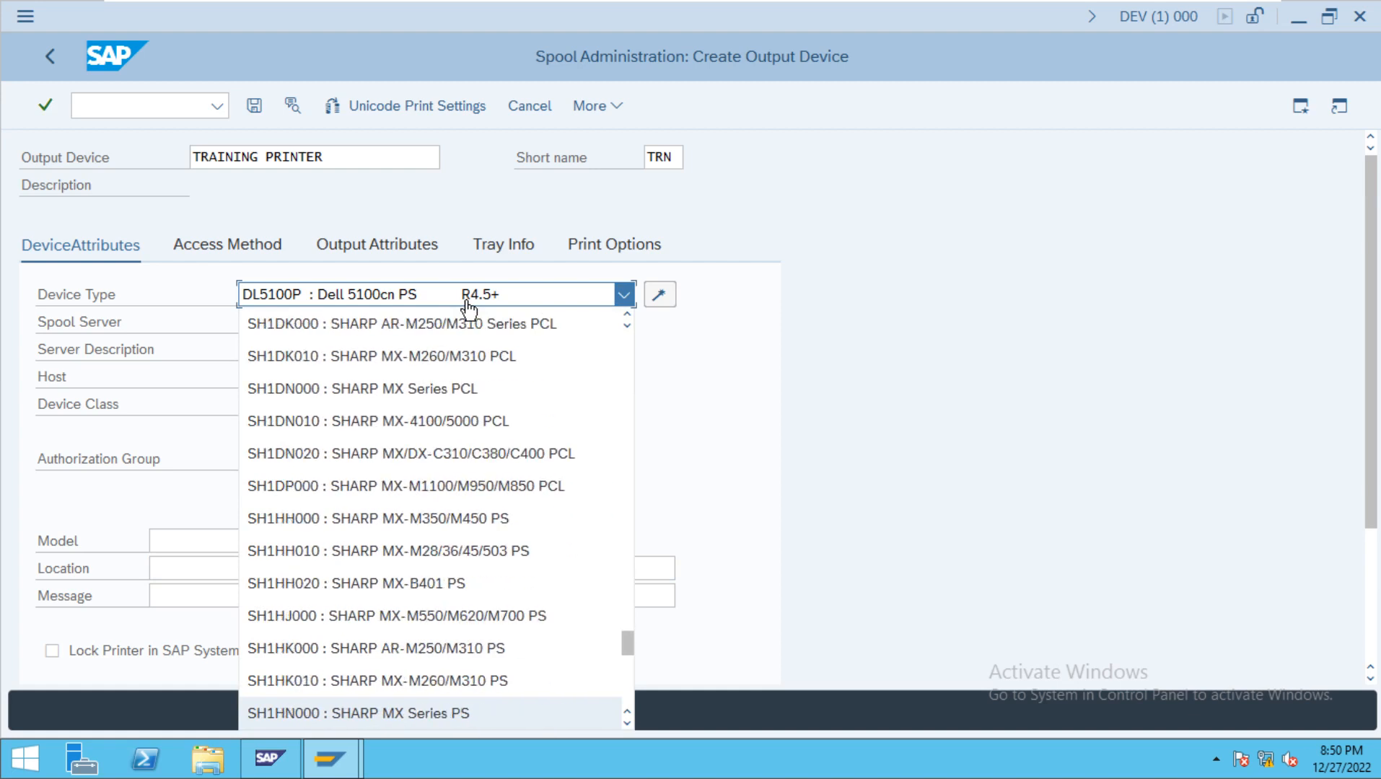
key(Up)
key(Up)
key(Up)
key(Up)
key(Up)
key(Up)
key(Up)
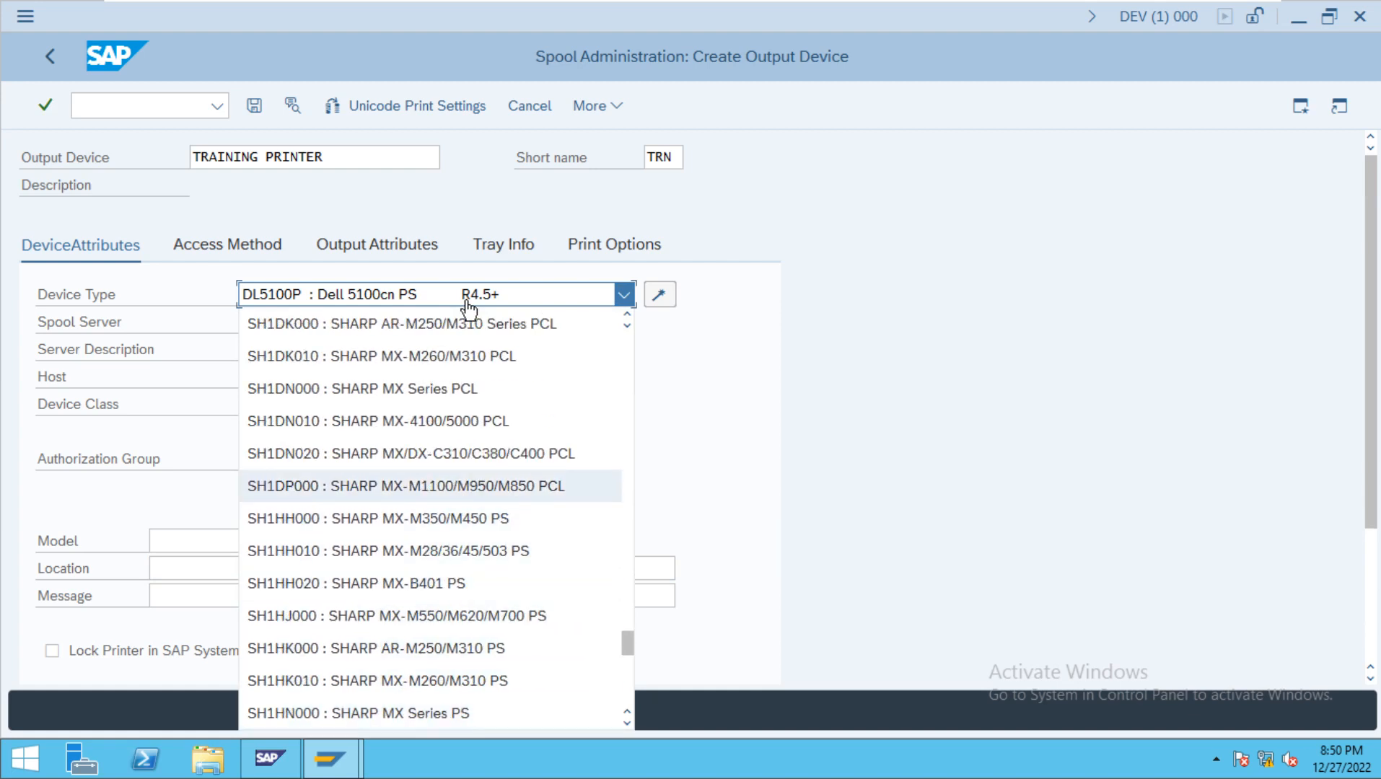
key(Up)
key(Up)
key(Up)
key(Up)
key(Up)
key(Up)
key(Up)
key(Up)
key(Up)
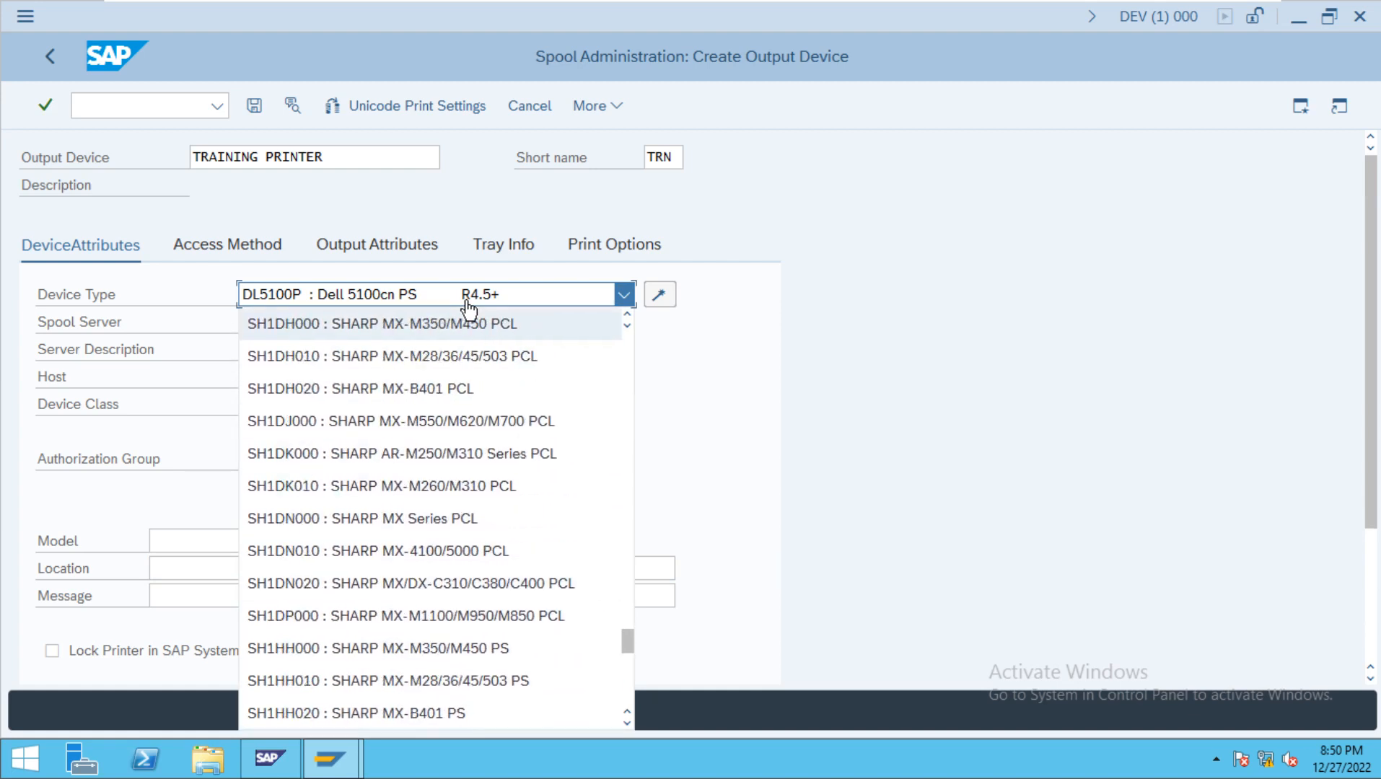
key(Up)
key(Up)
key(Up)
key(Up)
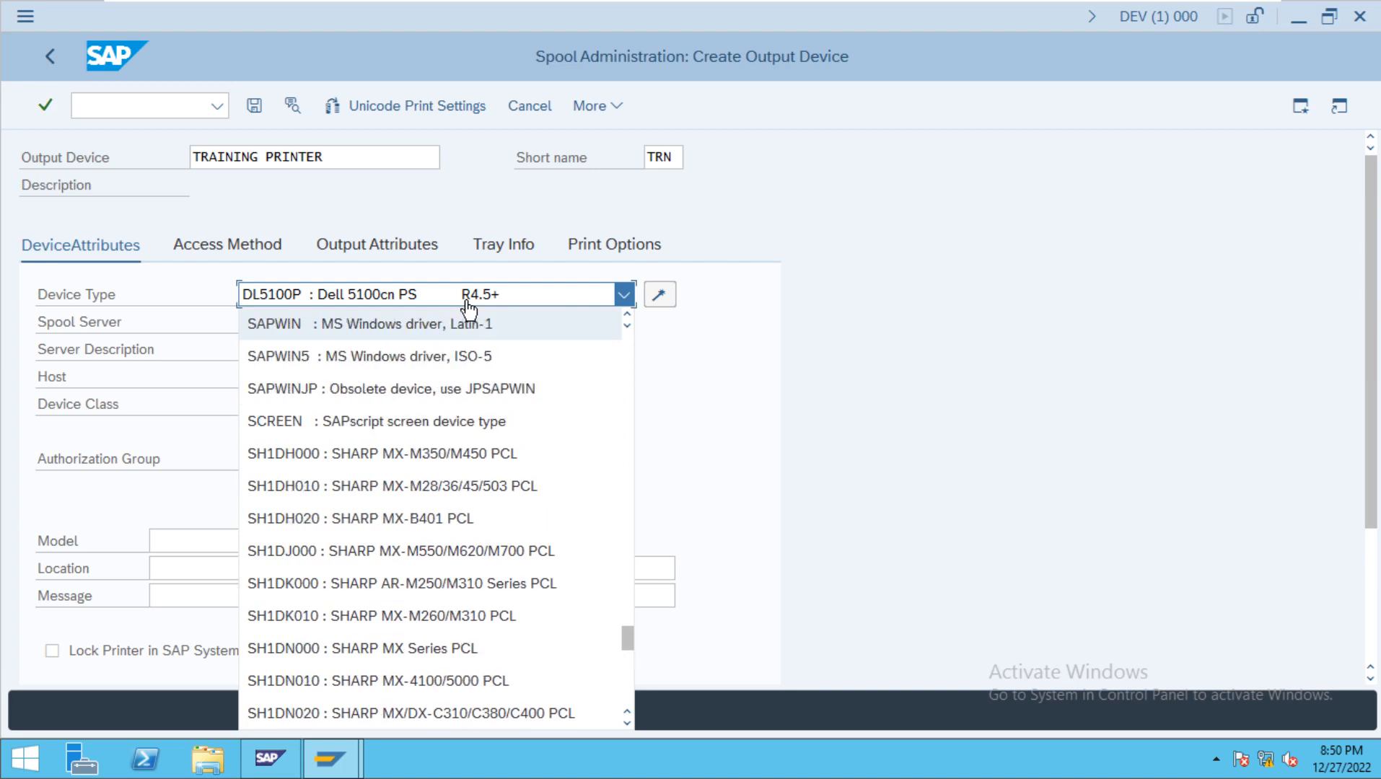
key(Up)
key(Down)
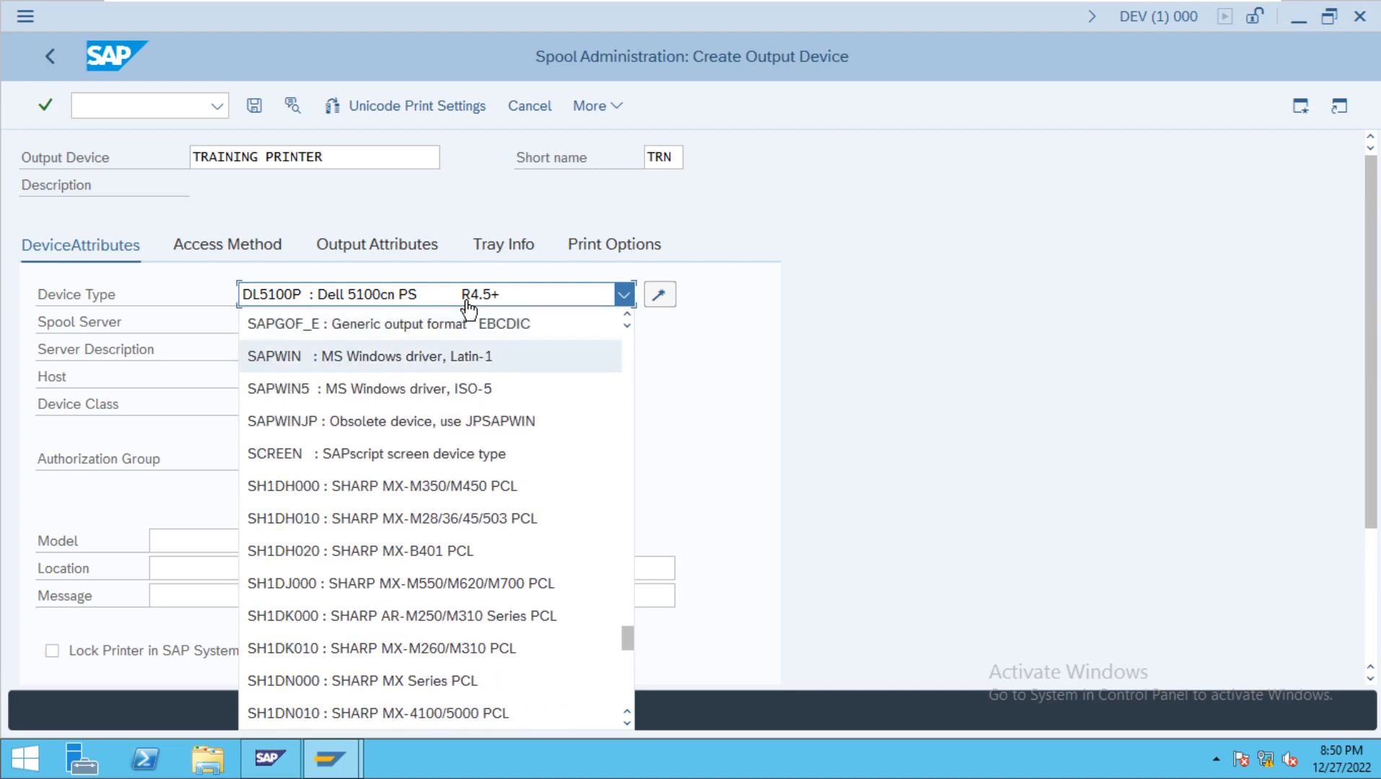
key(Return)
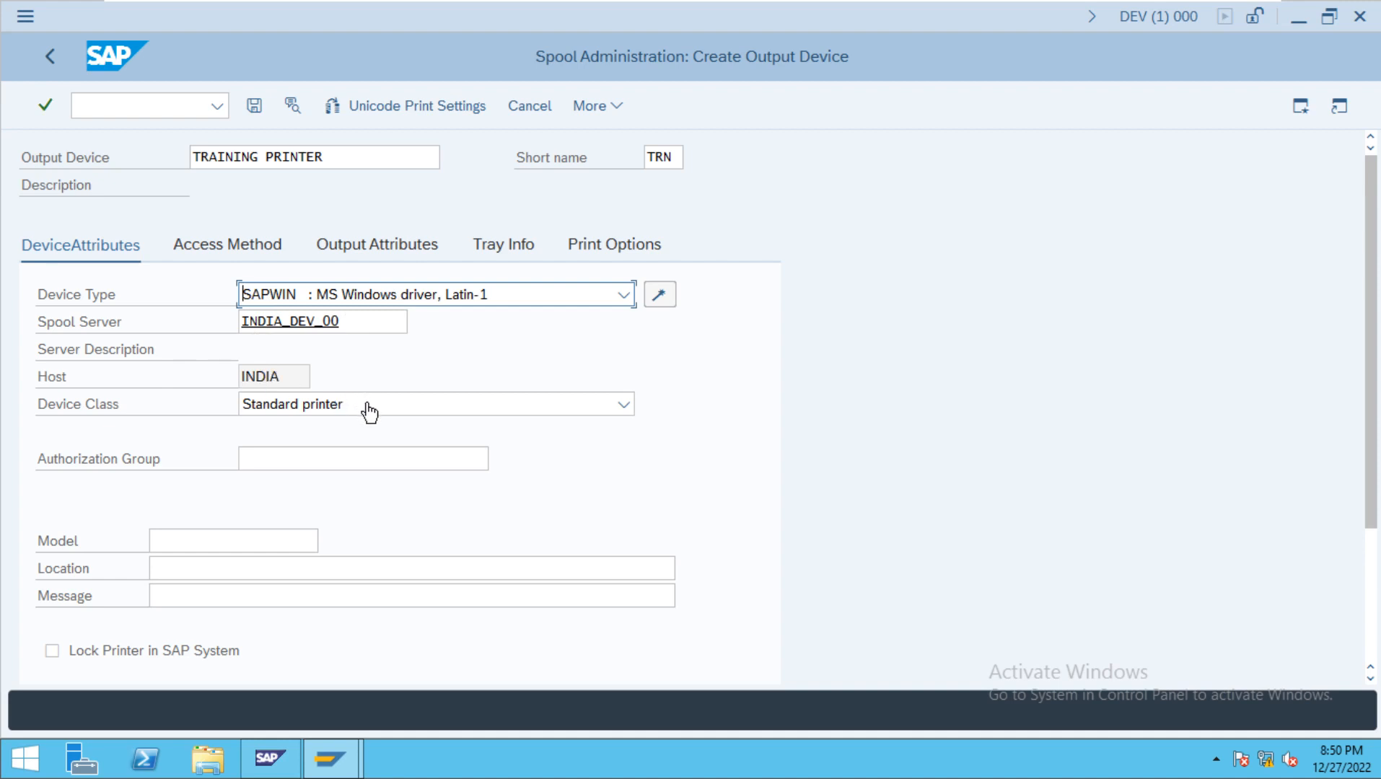
Keep Standard printer as the device class and enter model CHINA, location THIRD FLOOR 305 and message TRAINING PRINTER
click(625, 404)
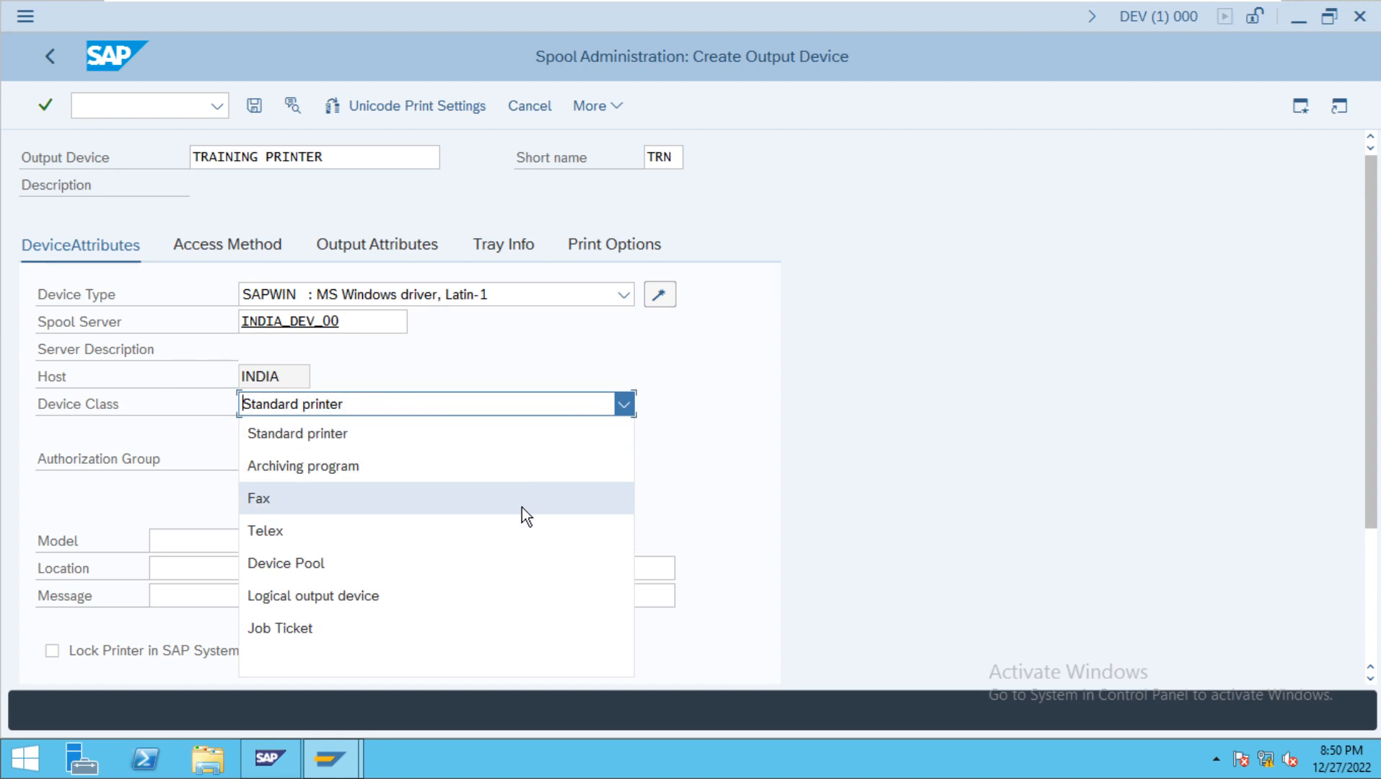
click(496, 420)
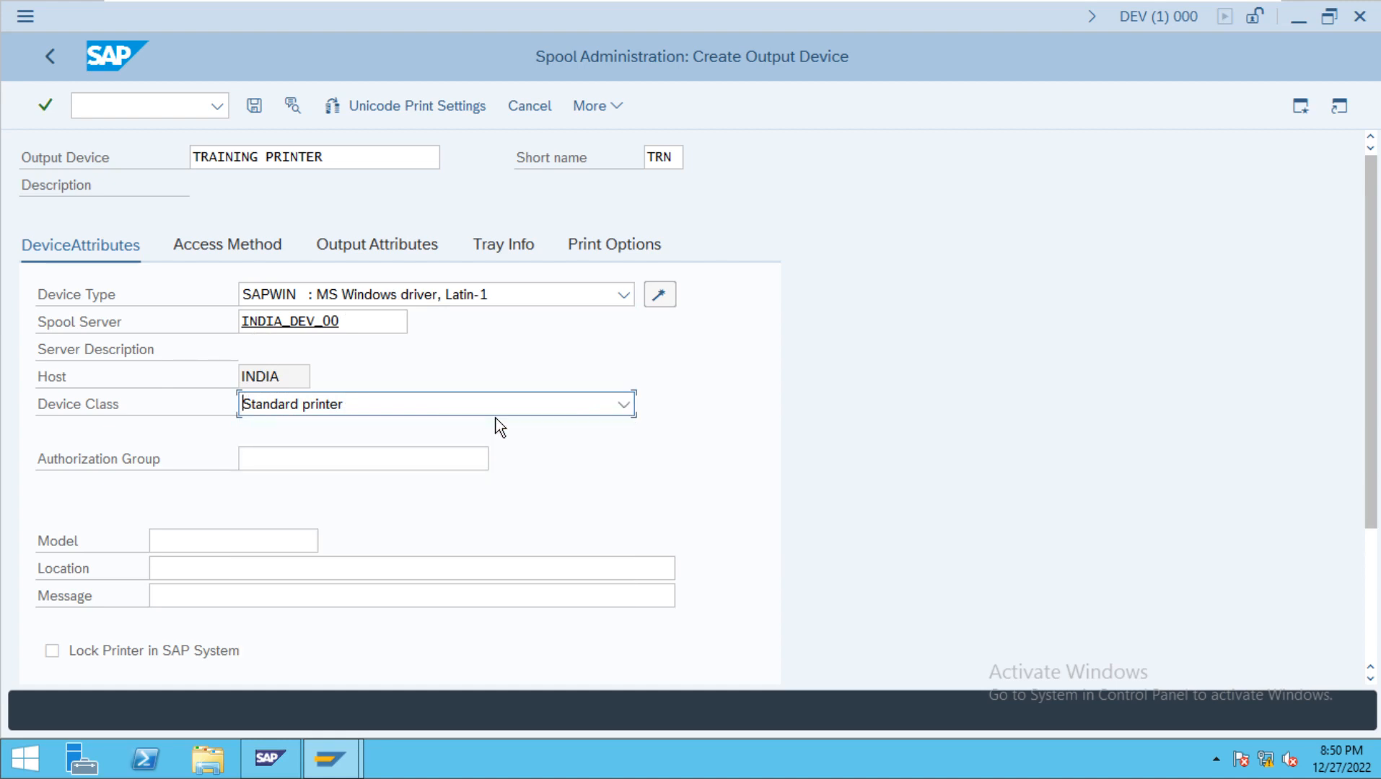
click(232, 540)
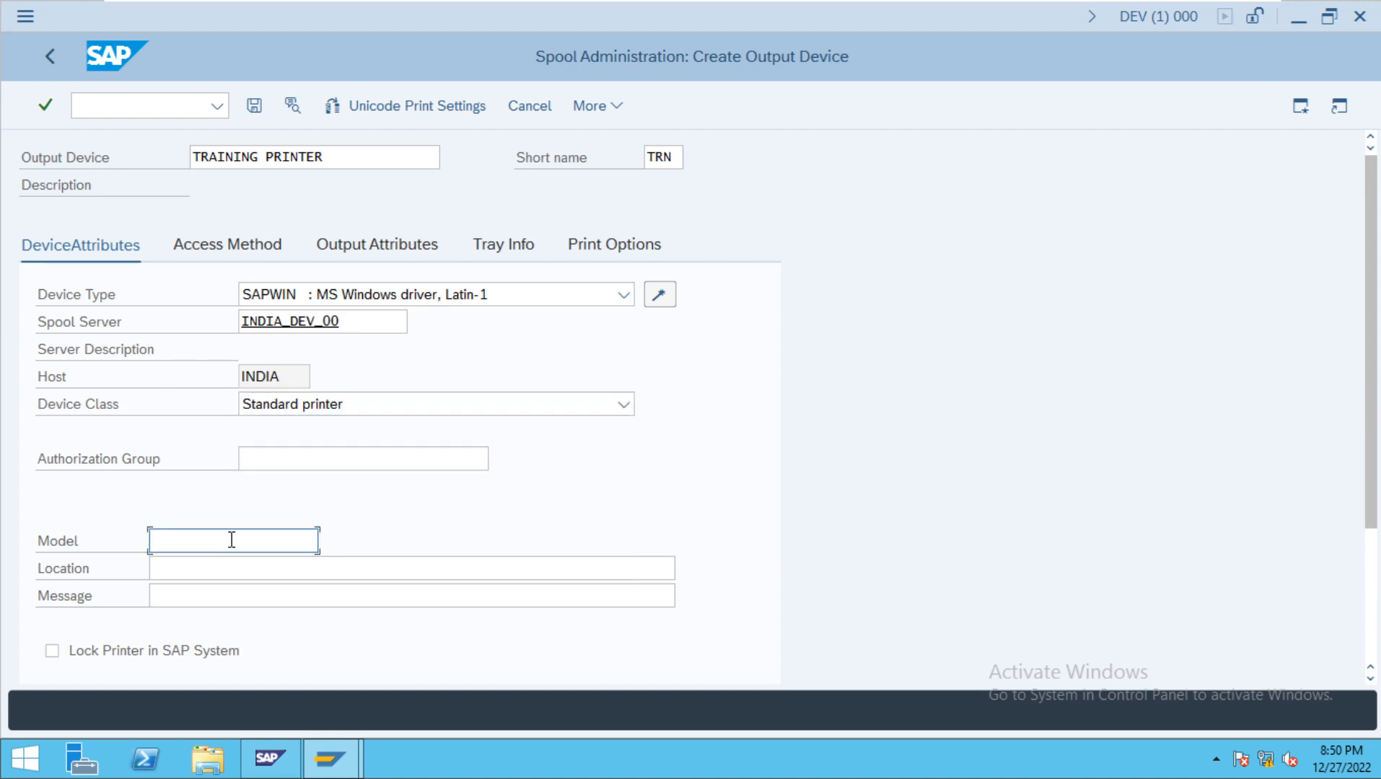
text(CHINI)
key(BackSpace)
text(A)
click(202, 570)
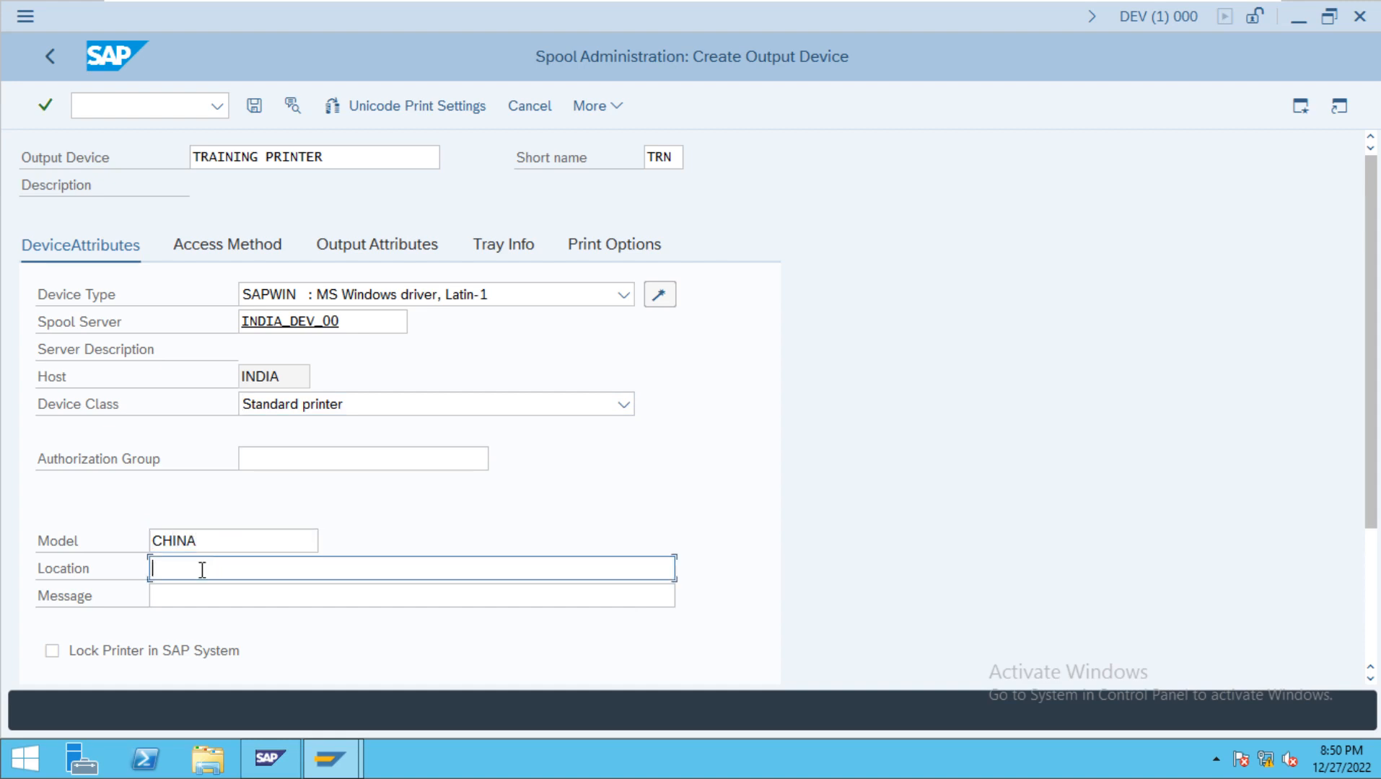
text(THIRD FLOOR 305)
click(197, 596)
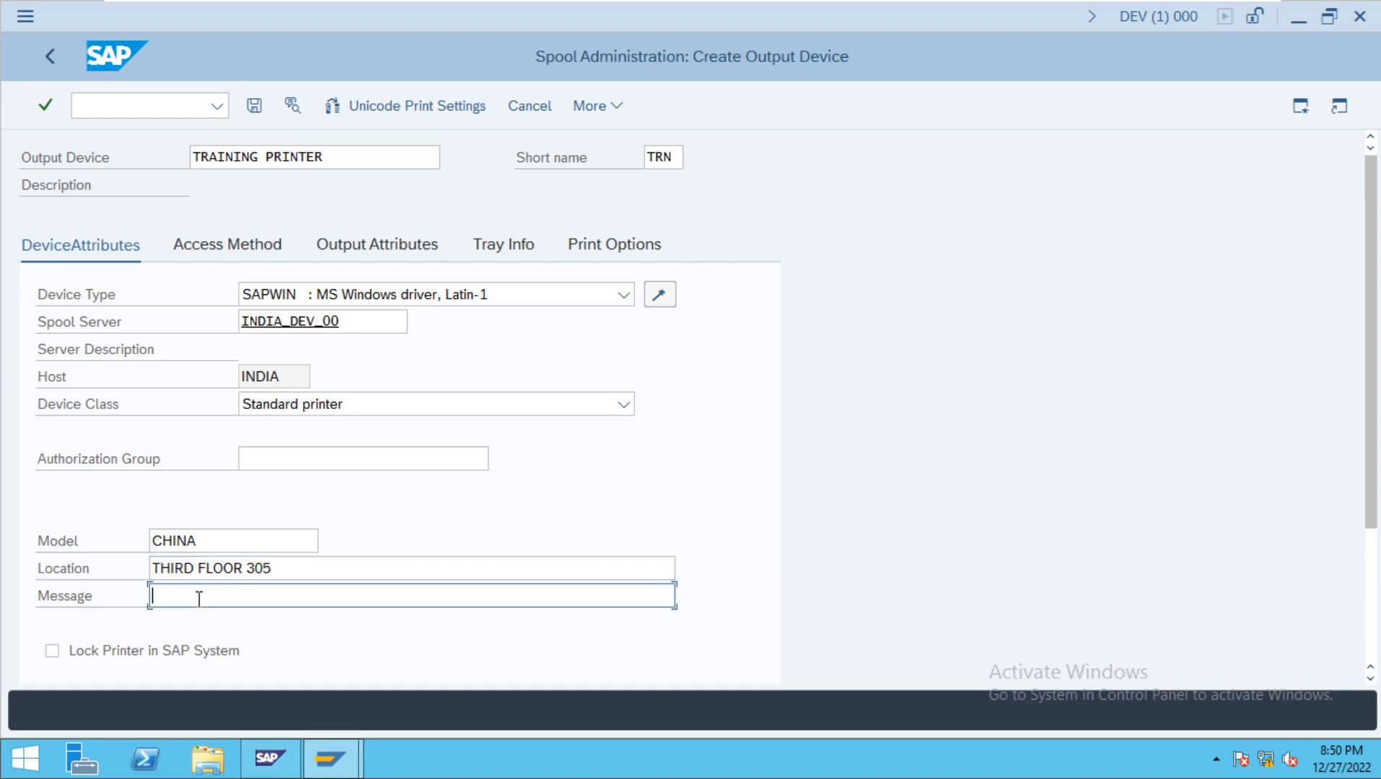
text(TRAINING PRINTER)
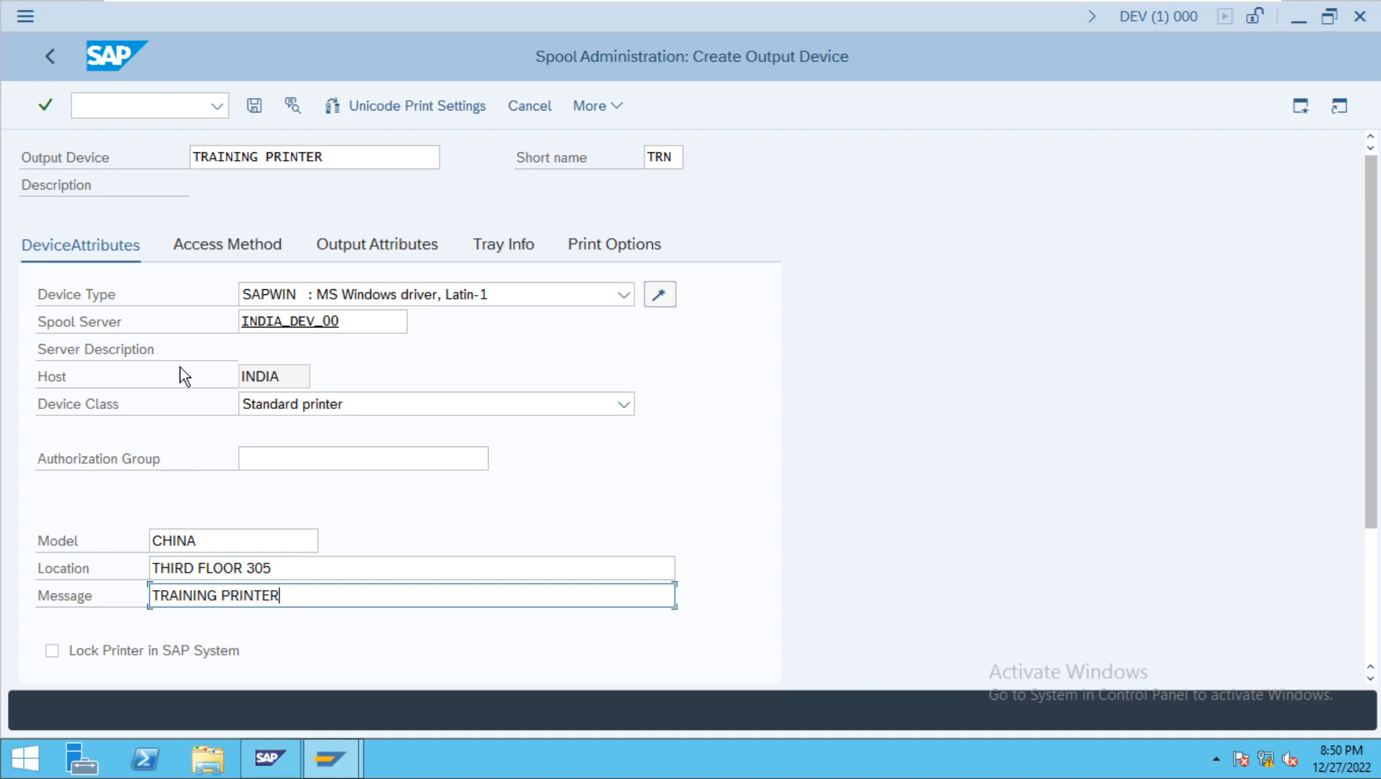
Set the host spool access method of TRAINING PRINTER to S: Print Using SAP Protocol
click(224, 247)
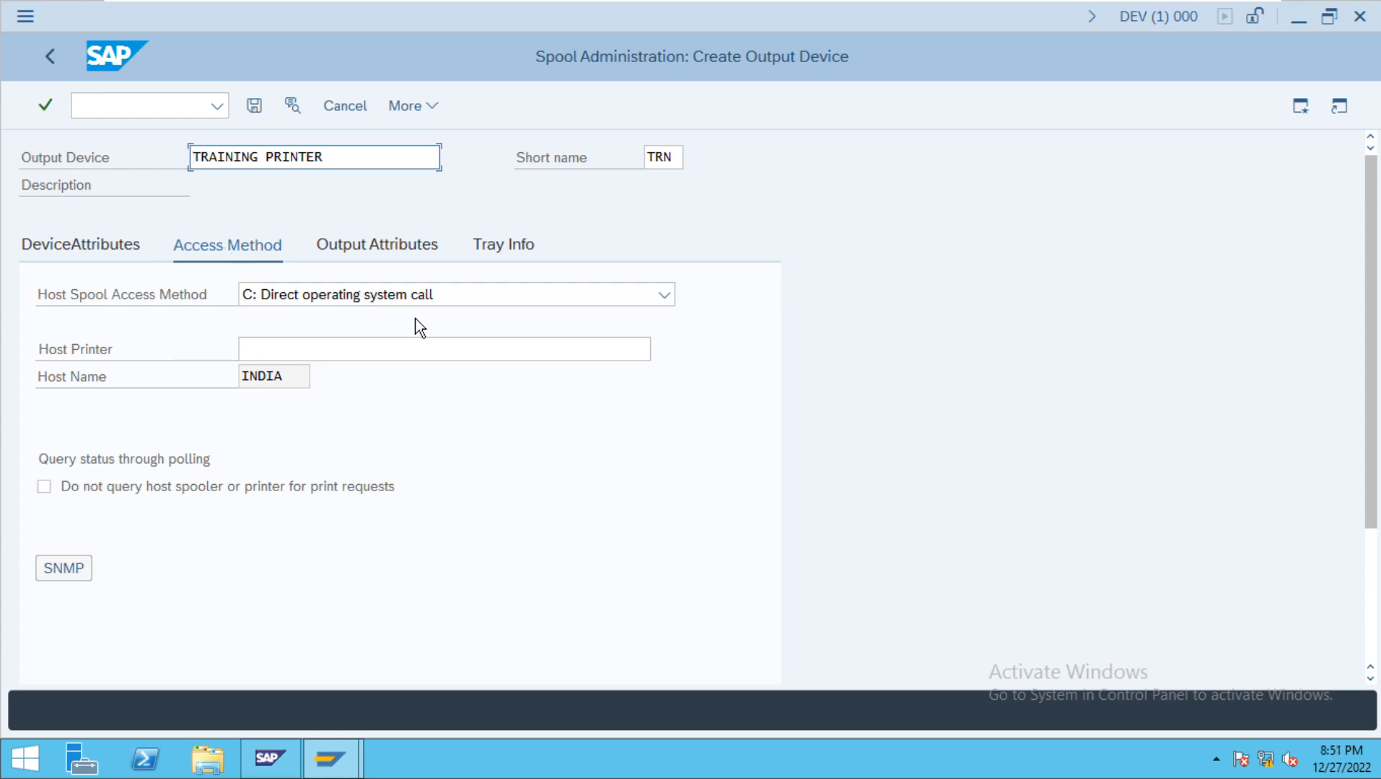
click(485, 295)
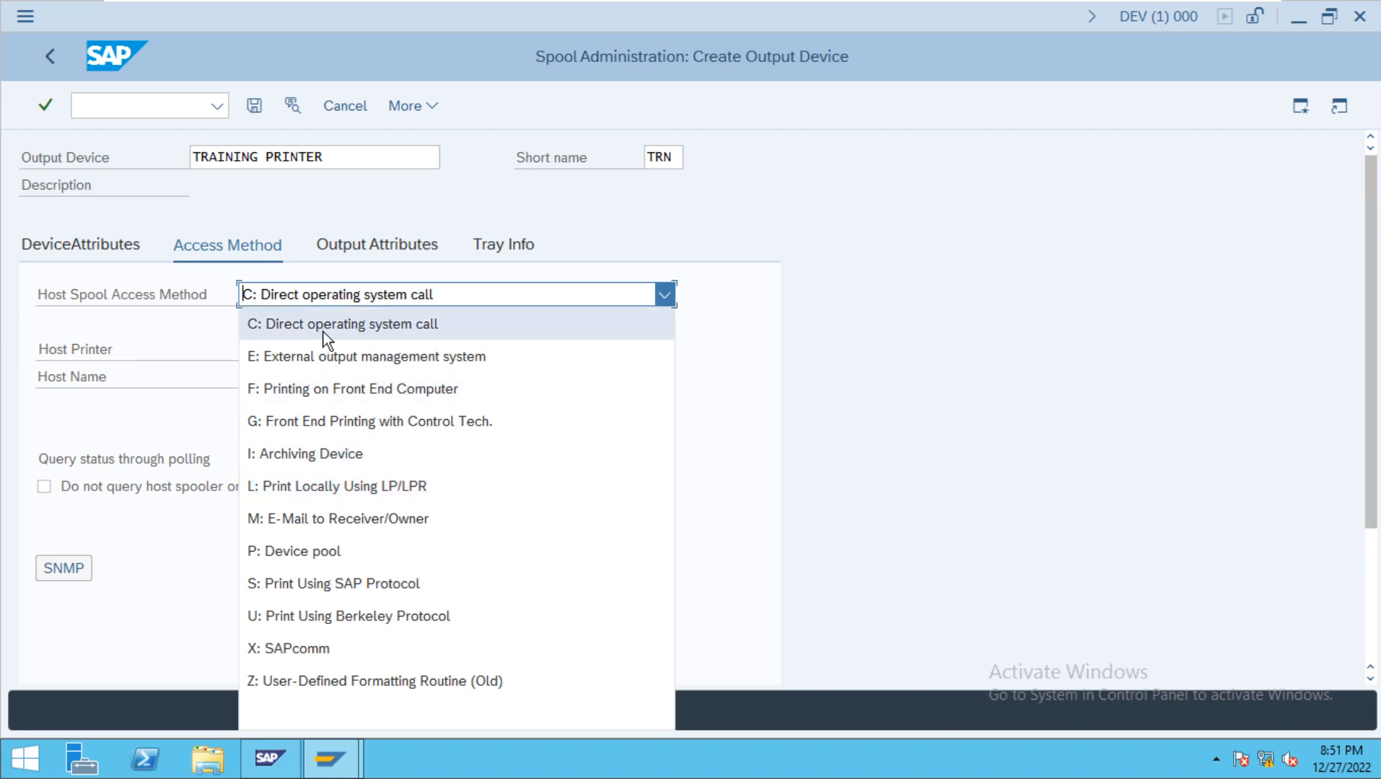
click(305, 582)
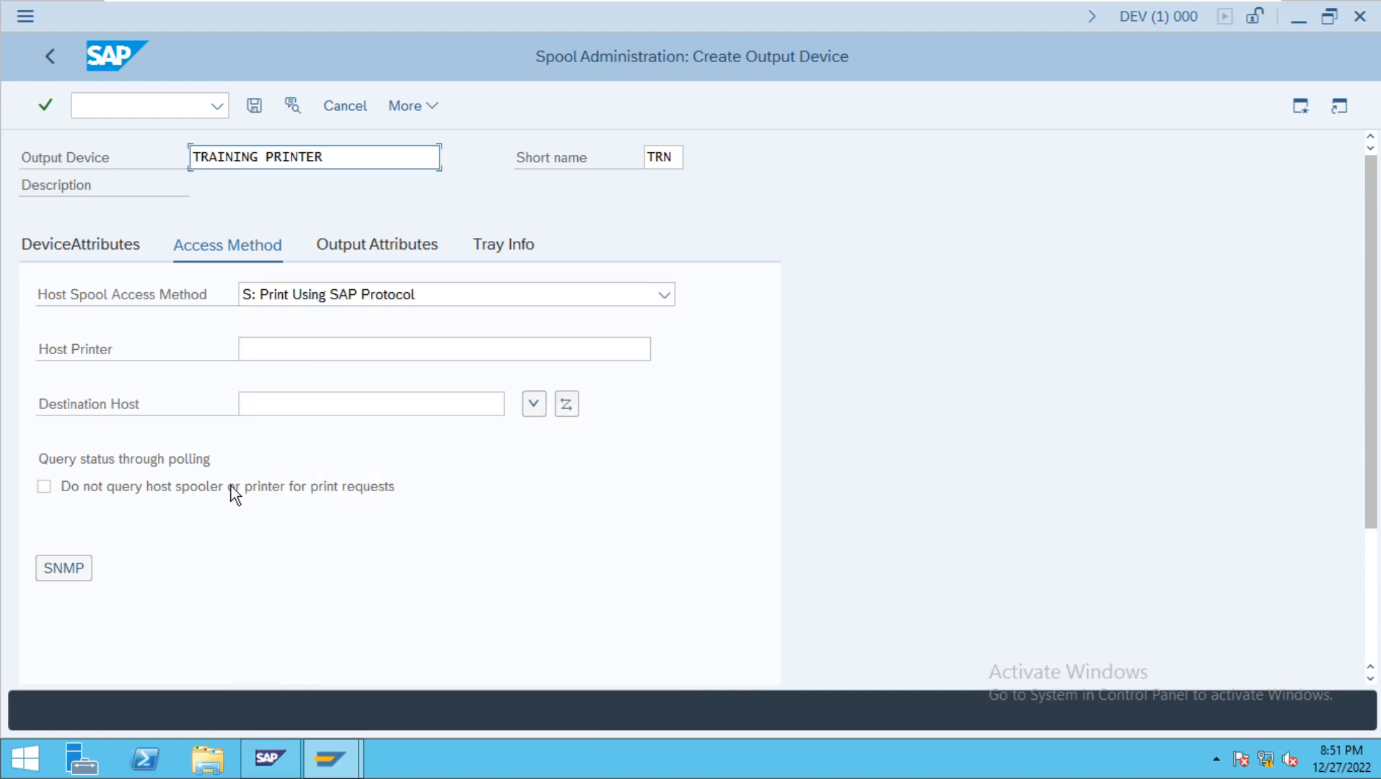
click(288, 405)
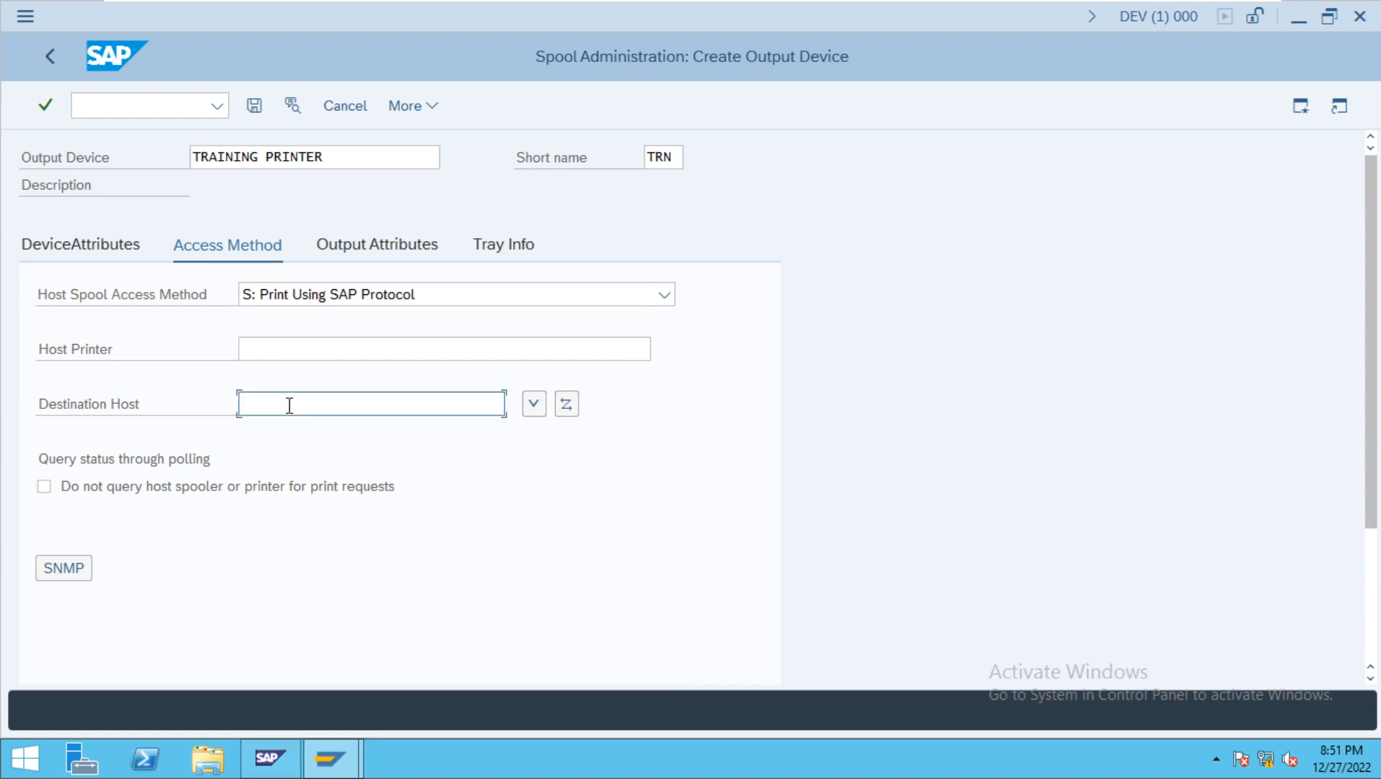
Keep Default tray as the paper tray in the output attributes and set the page format of Tray 1 to LEGAL
click(375, 245)
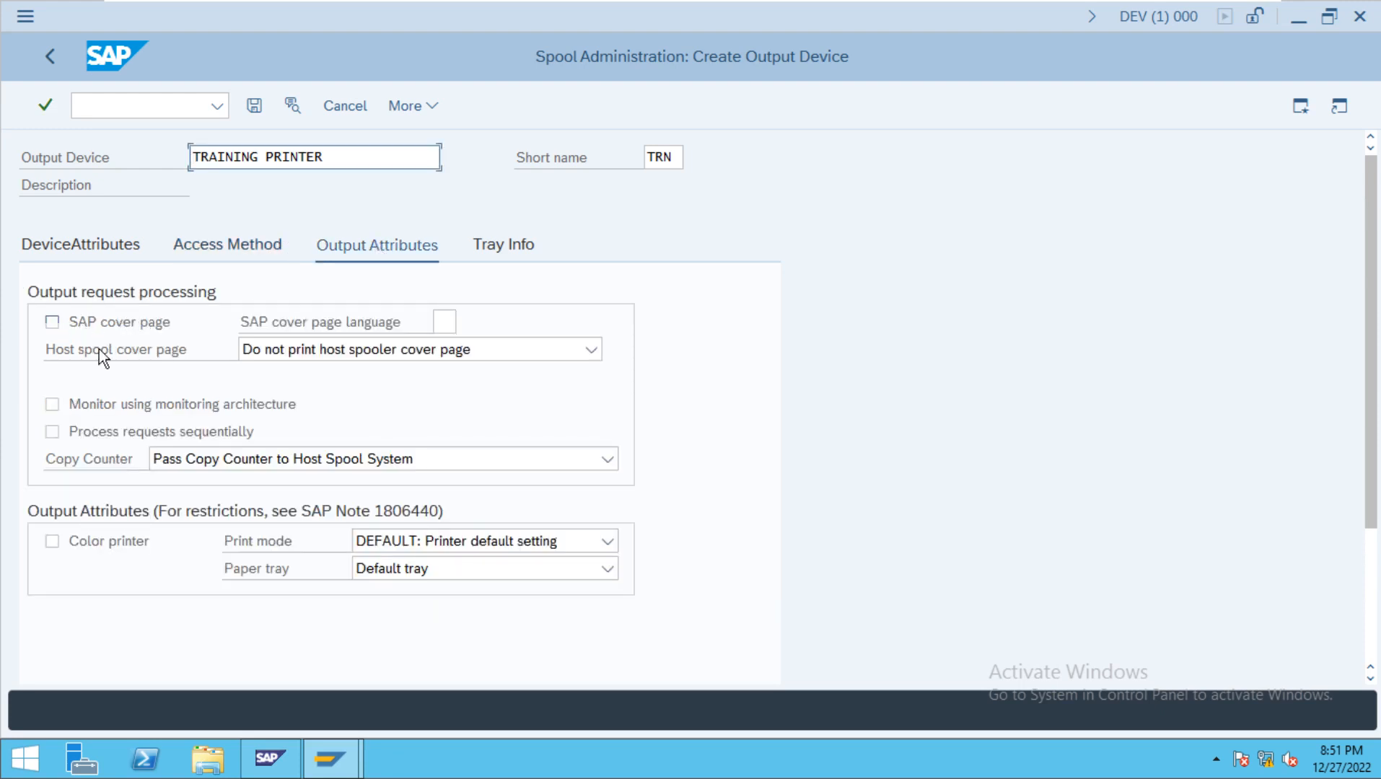
click(519, 565)
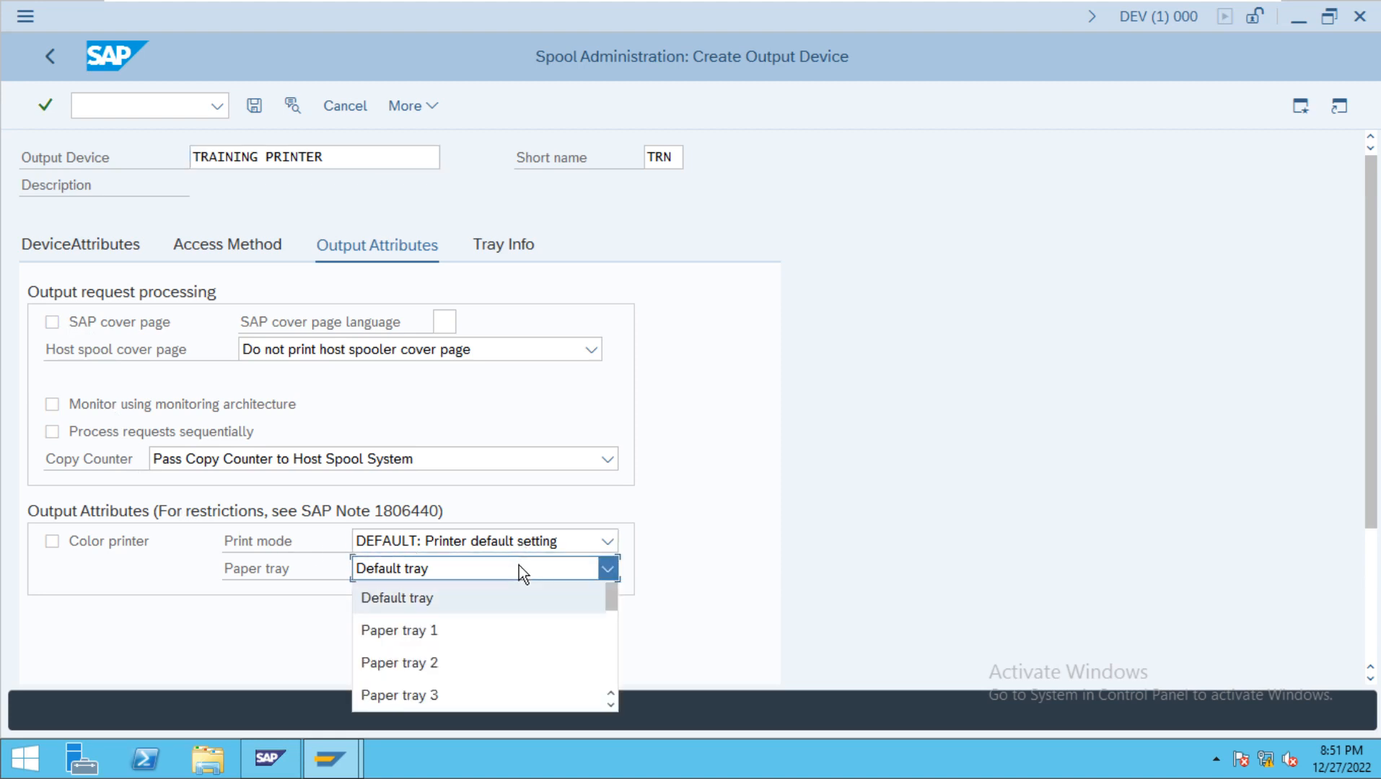
click(488, 602)
click(514, 249)
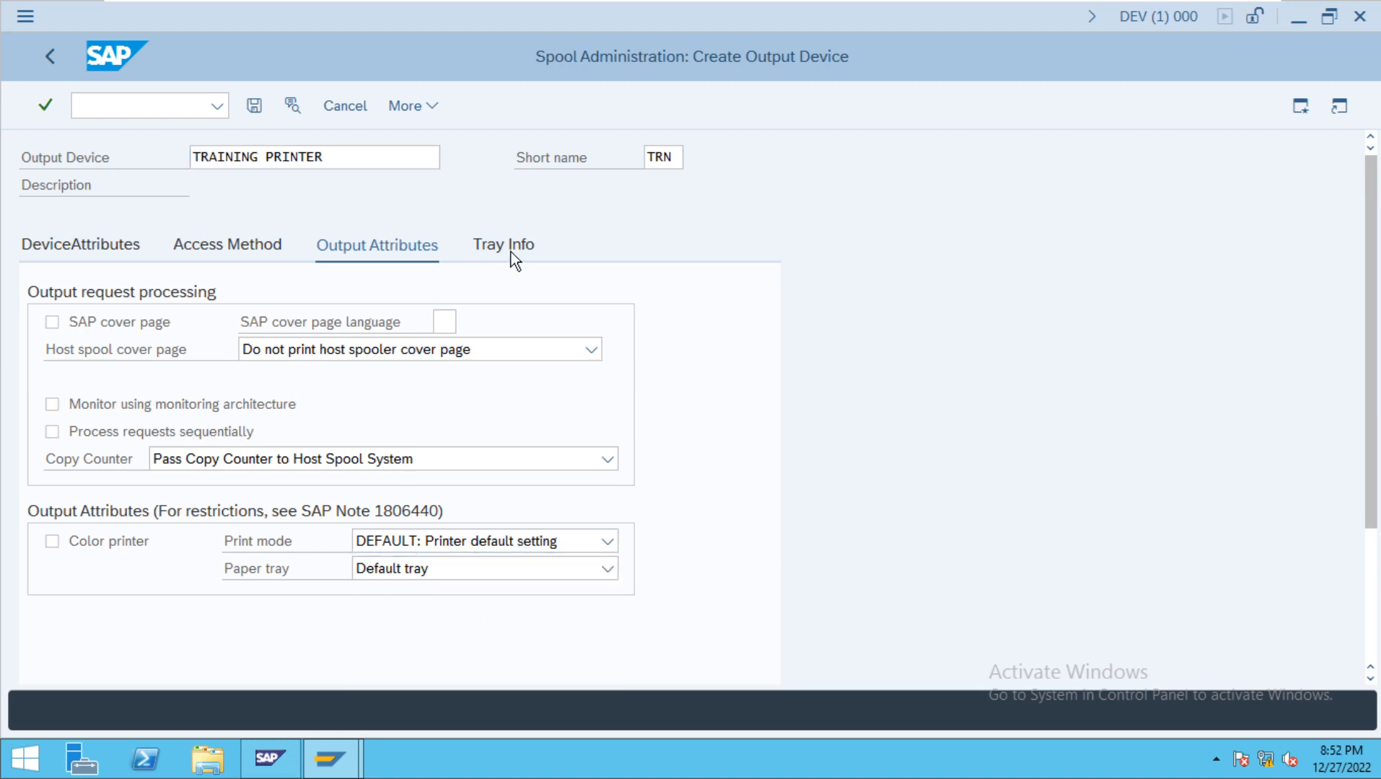
click(328, 322)
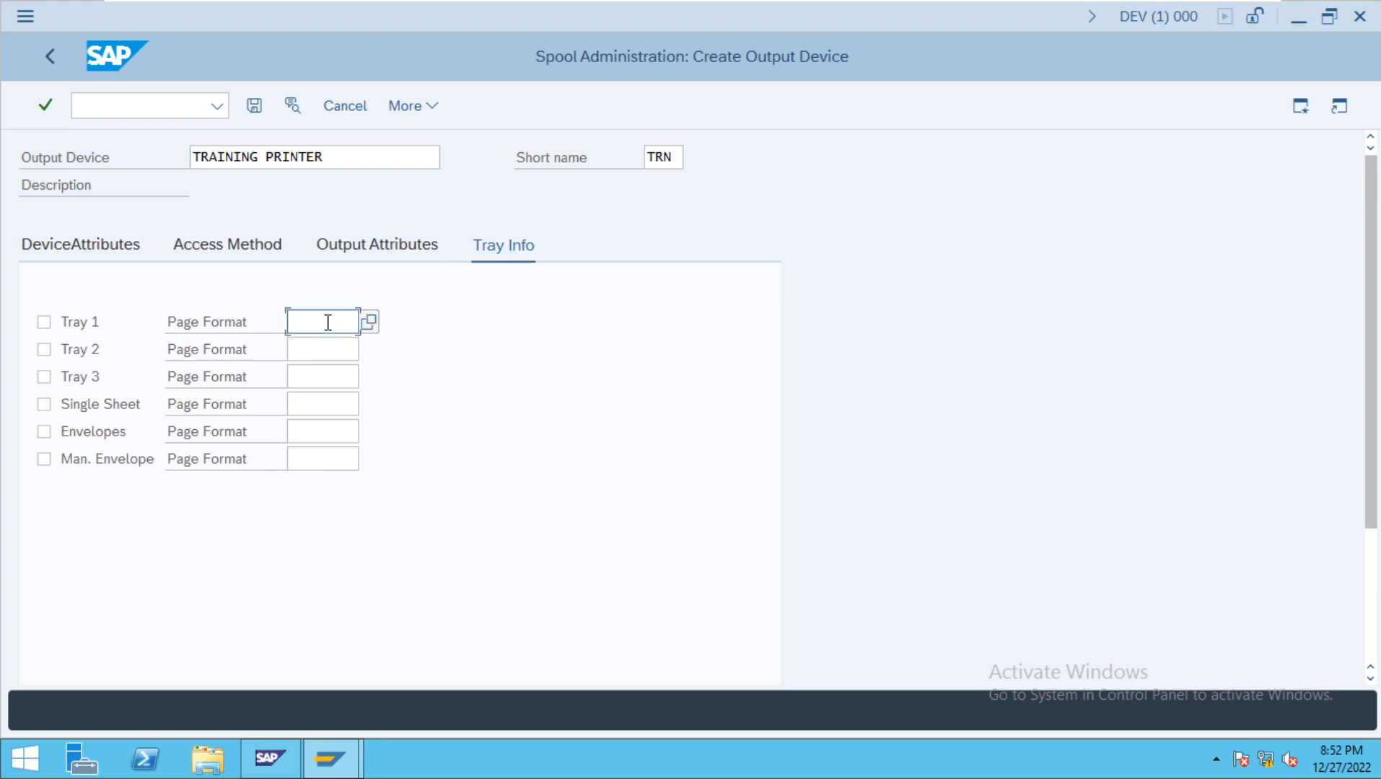
click(374, 318)
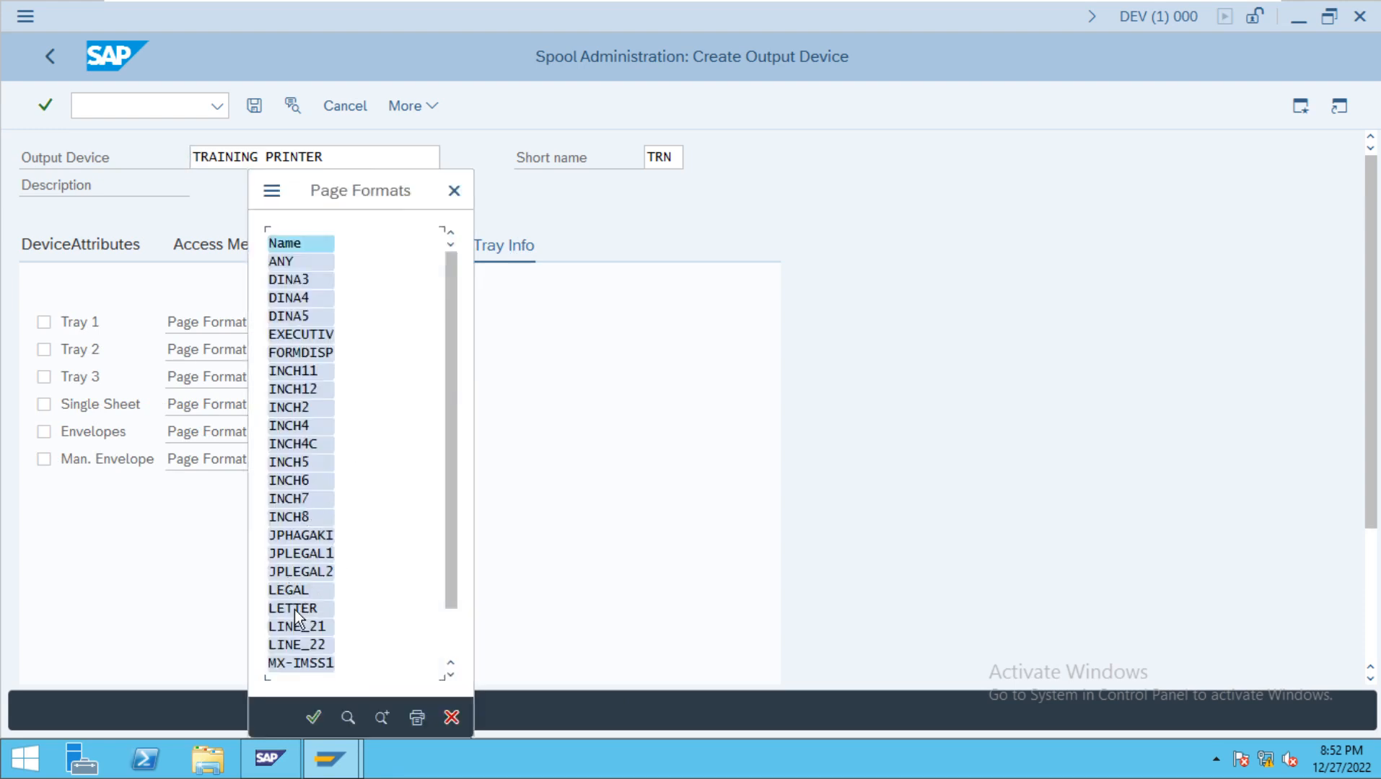
double_click(298, 590)
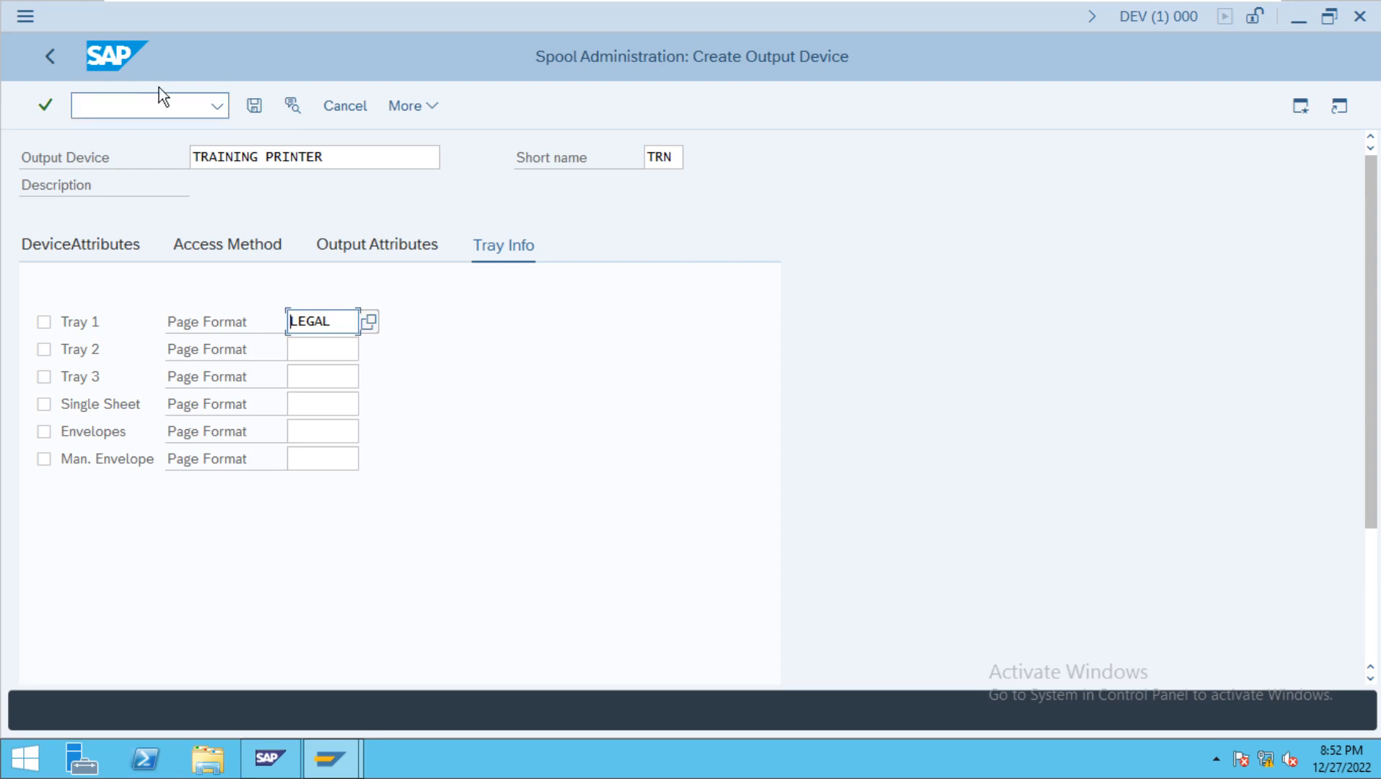
Try to save the TRAINING PRINTER output device and return to its destination host entry
click(256, 106)
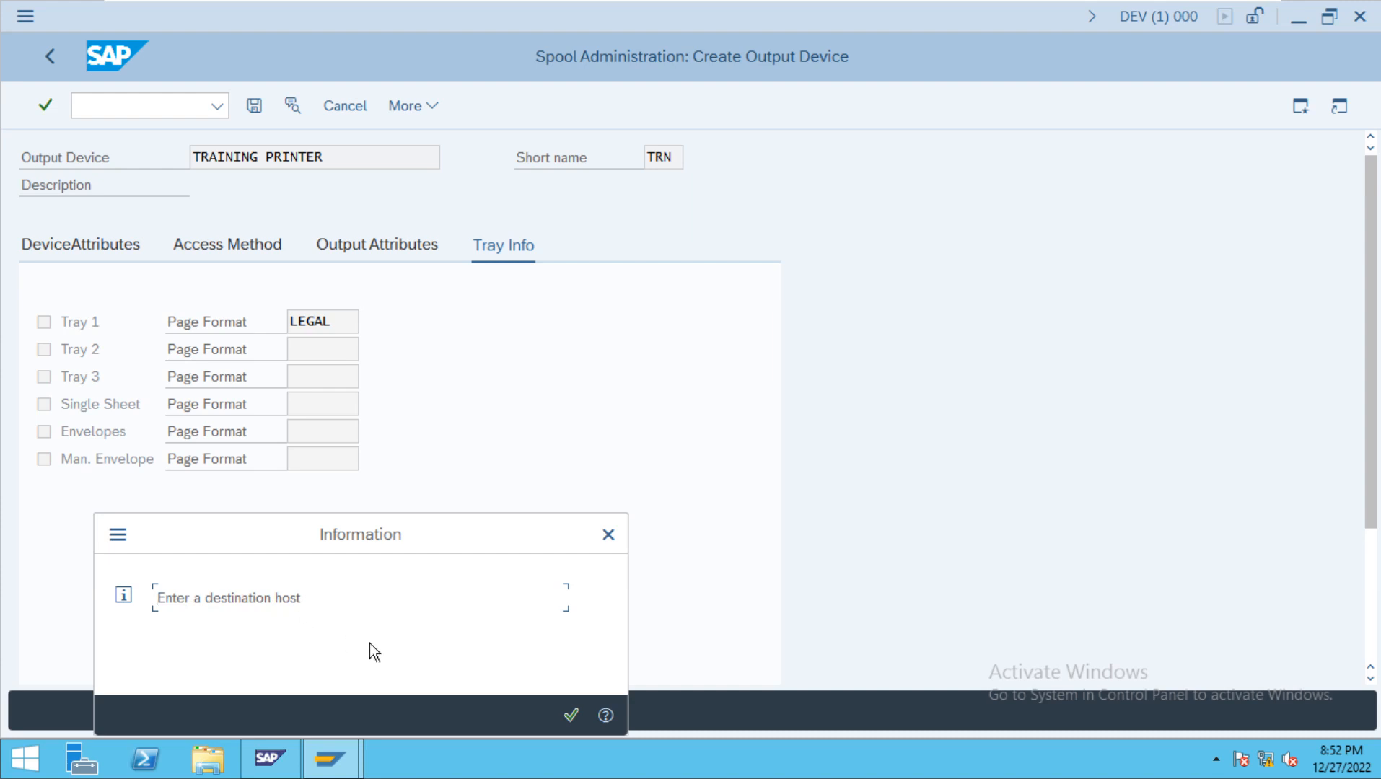
click(577, 711)
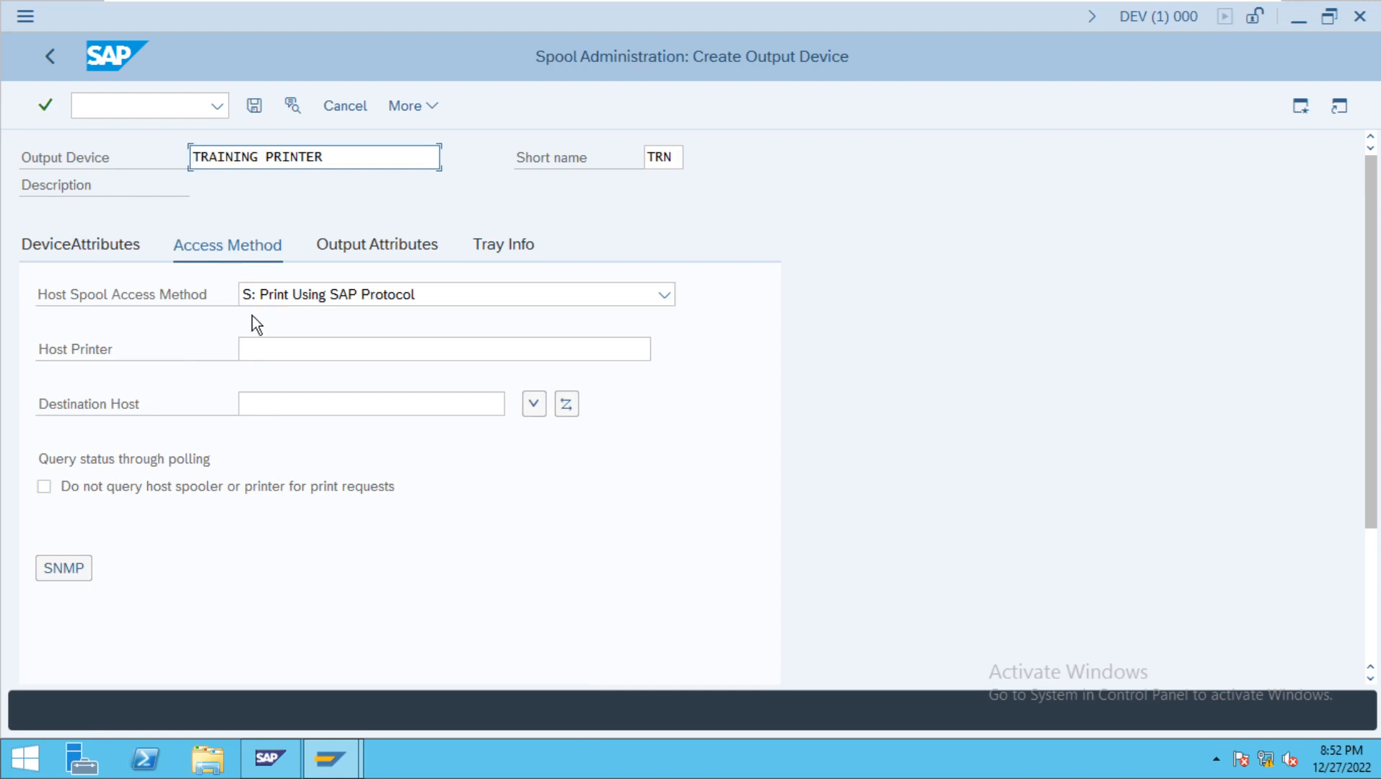
click(283, 403)
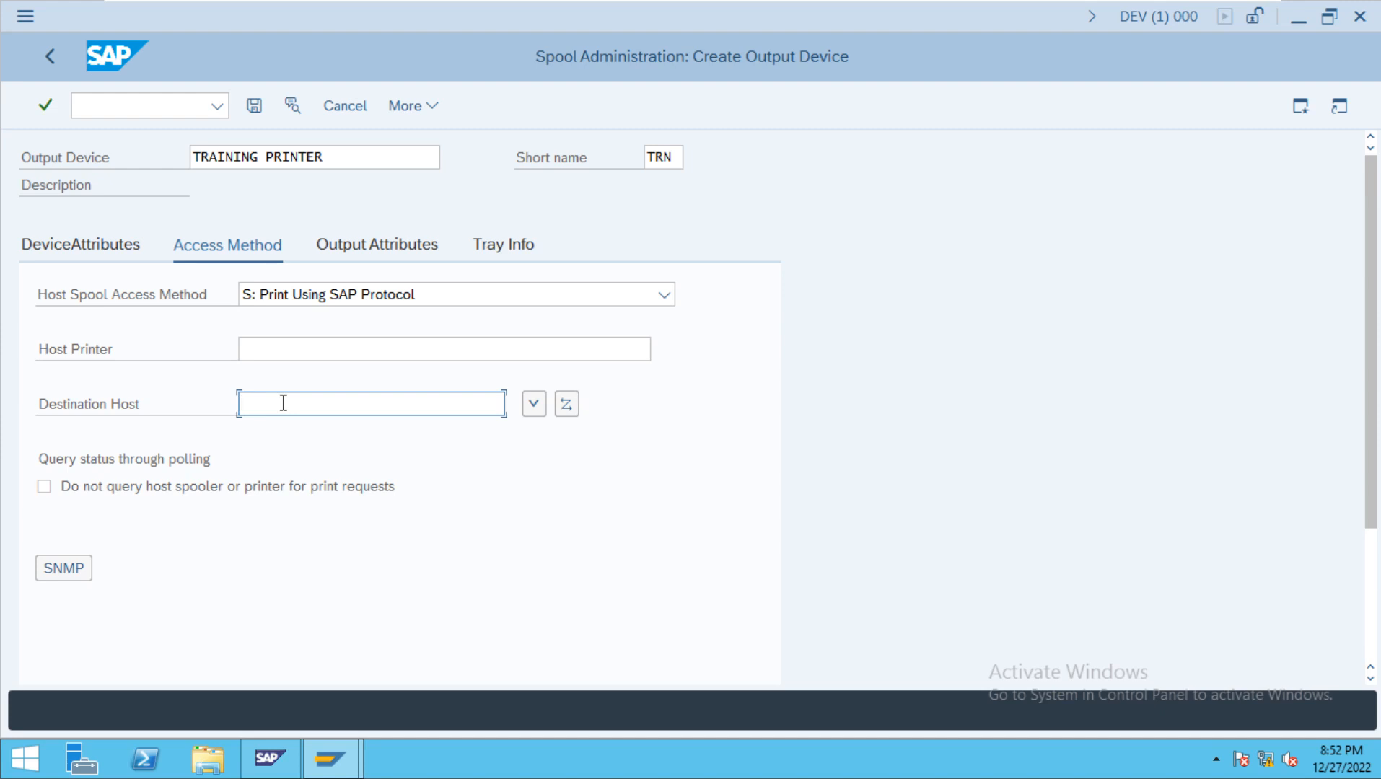
Set the host spool access method of TRAINING PRINTER to C: Direct operating system call
click(649, 296)
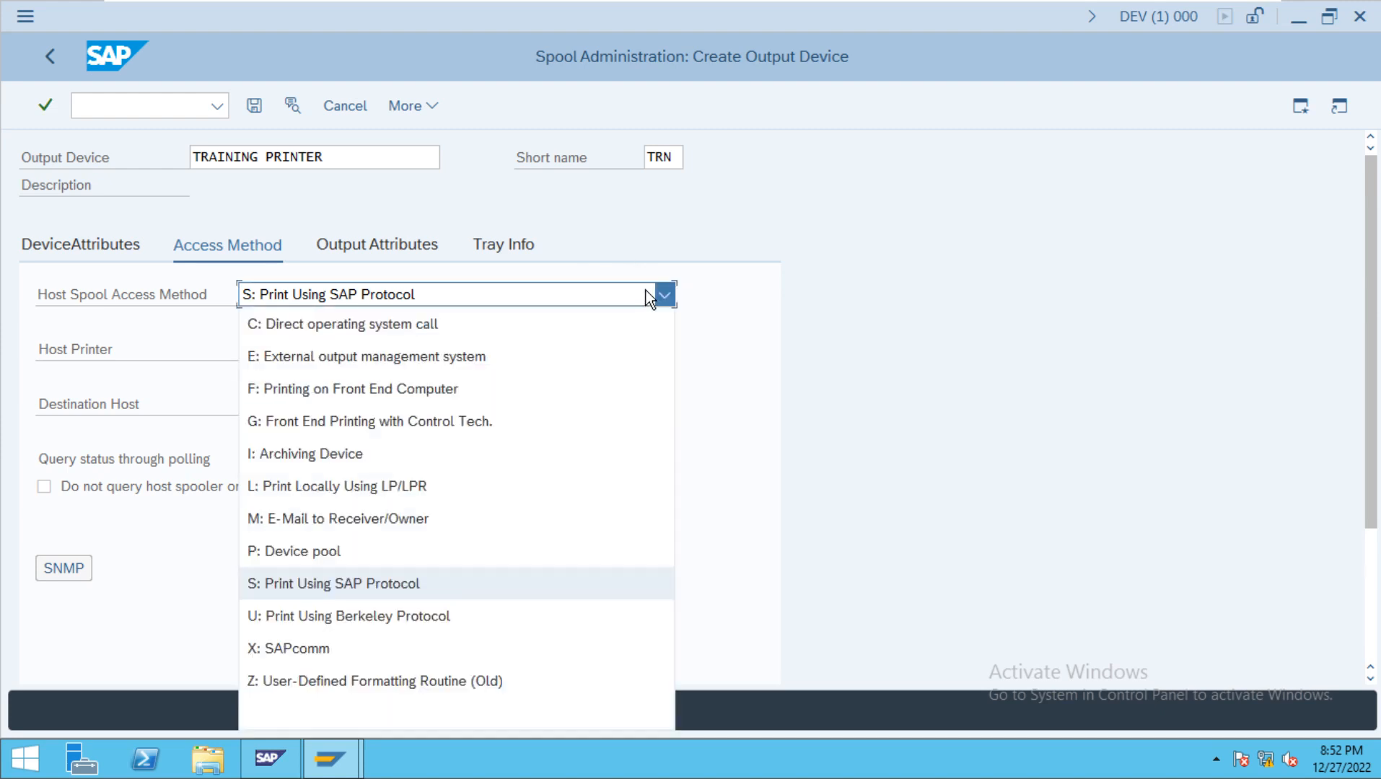
click(557, 329)
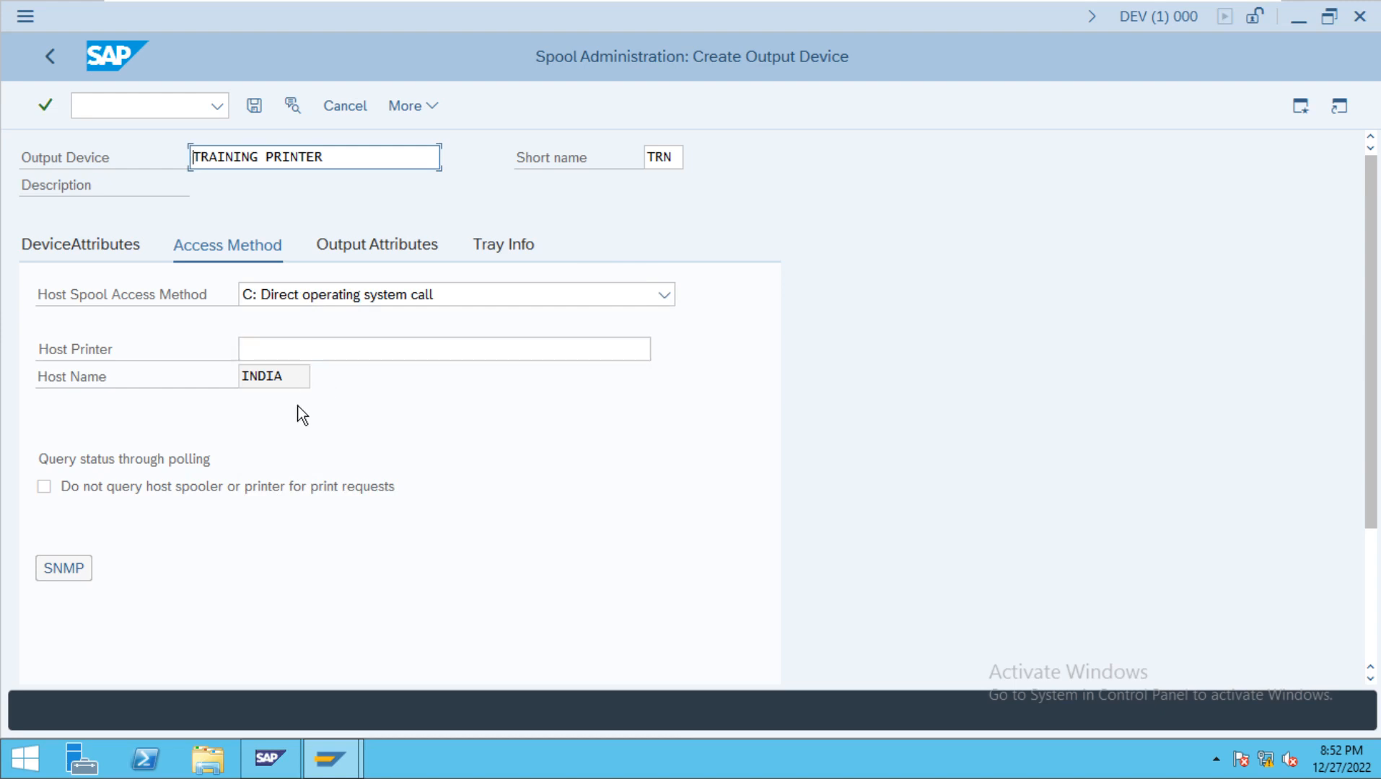
Try L: Print Locally Using LP/LPR as the access method, switch back to C: Direct operating system call and check the device attributes
click(535, 293)
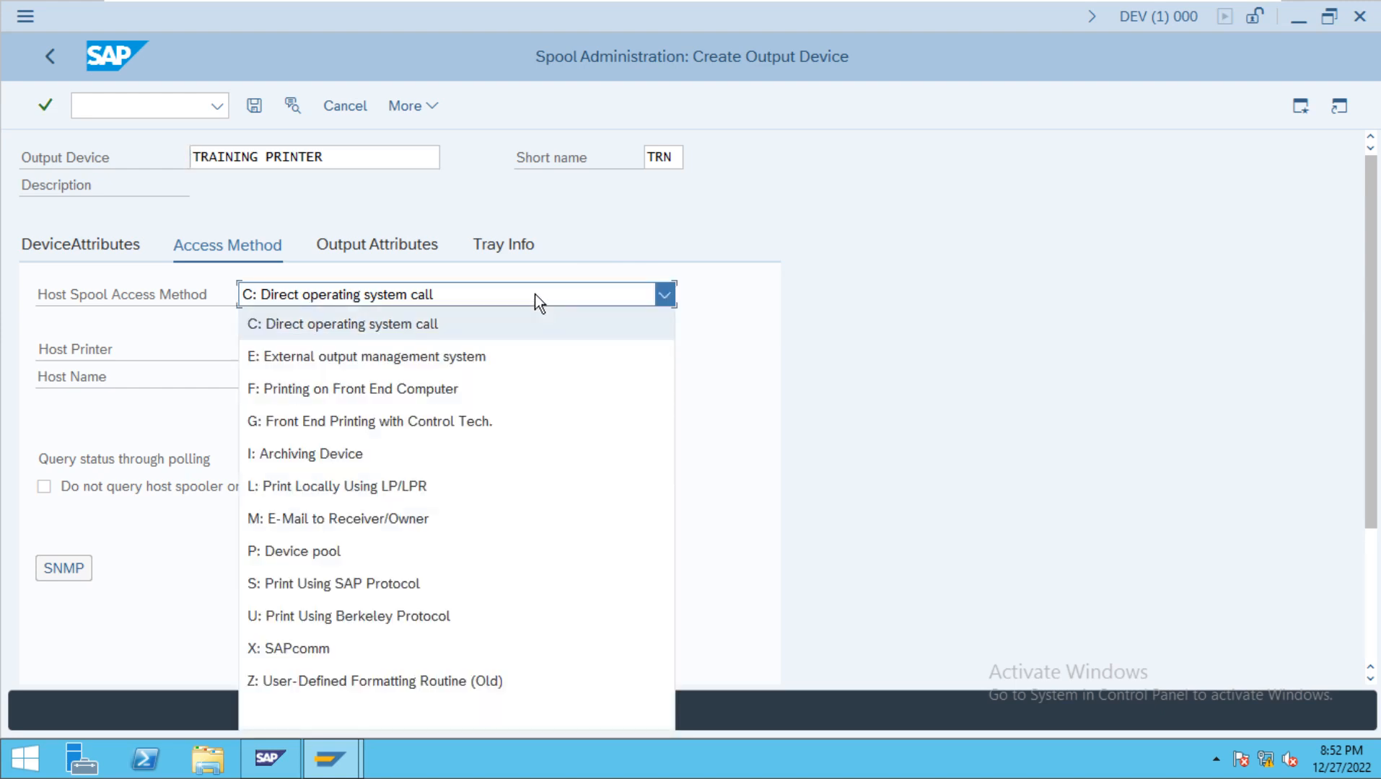
click(464, 493)
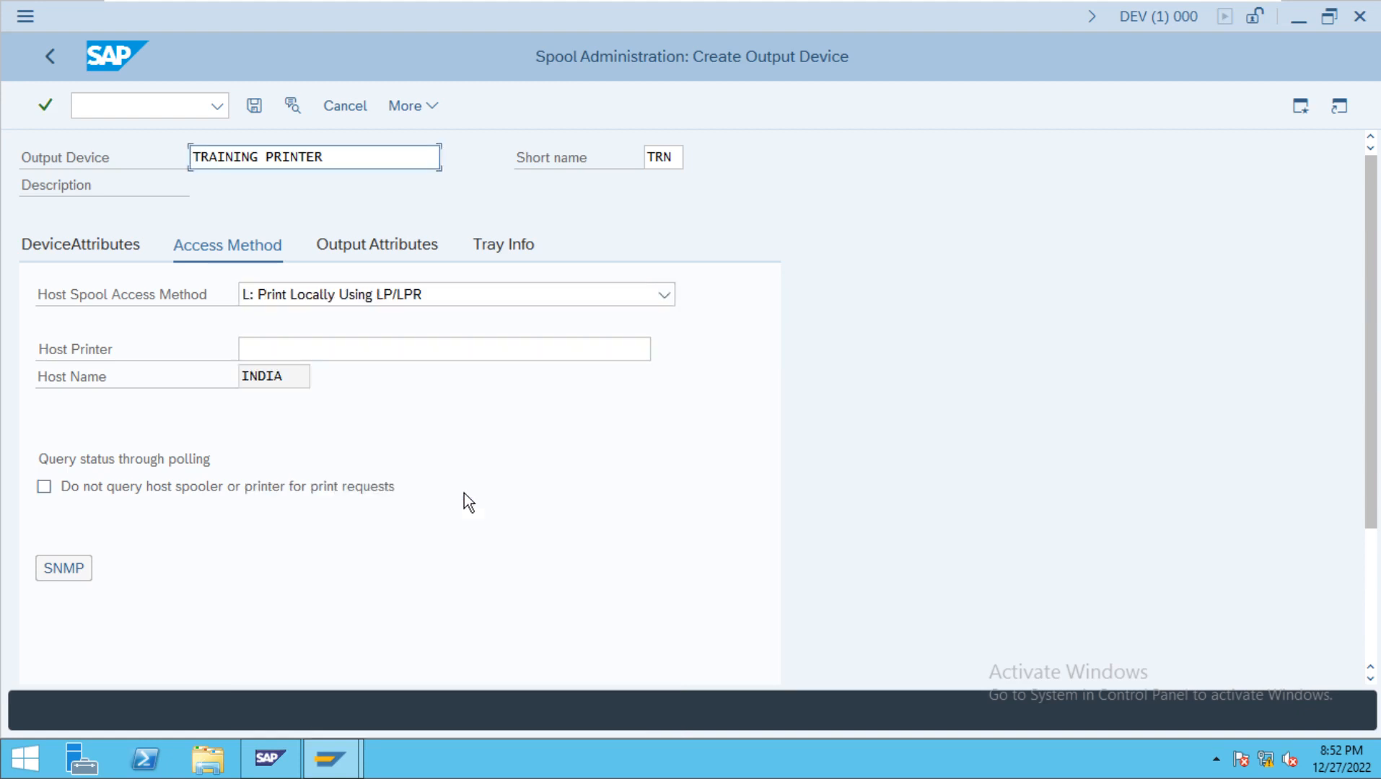
click(514, 295)
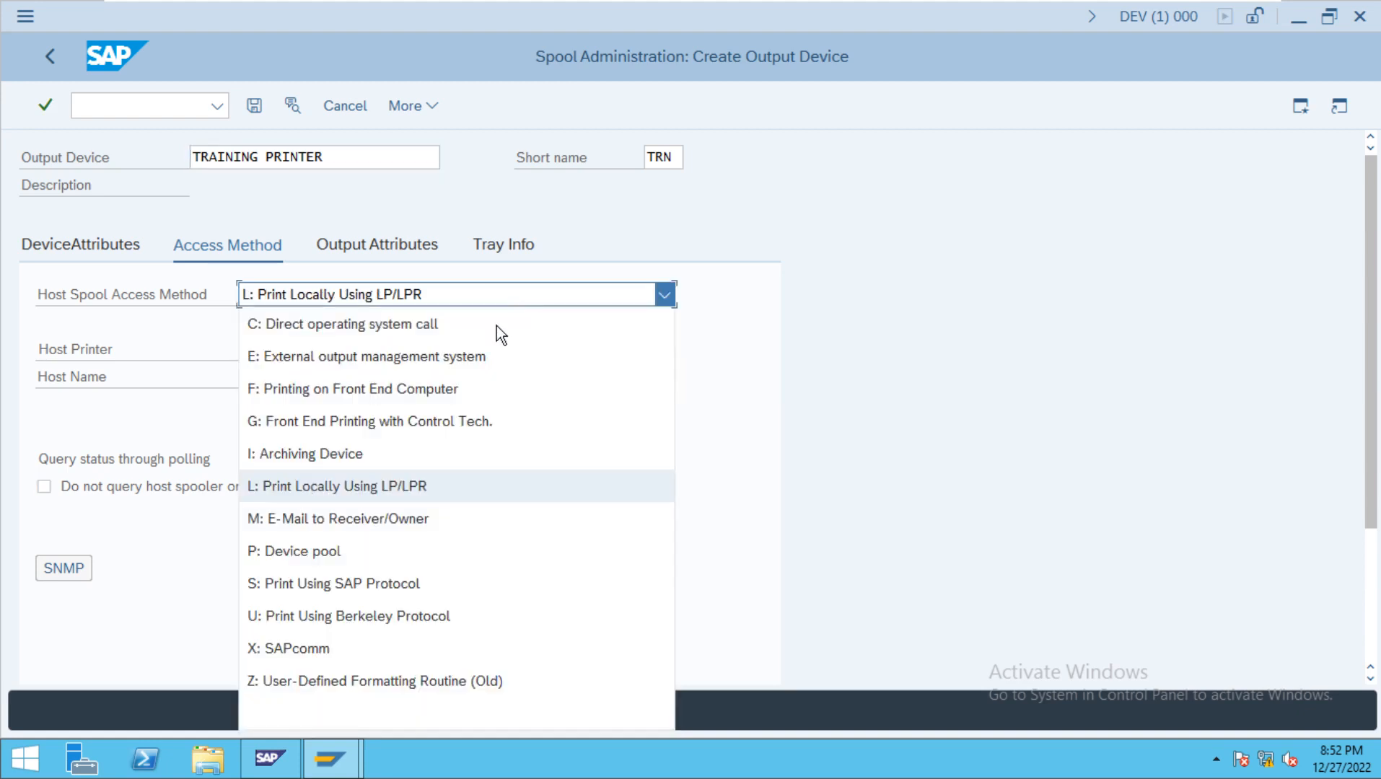
click(455, 328)
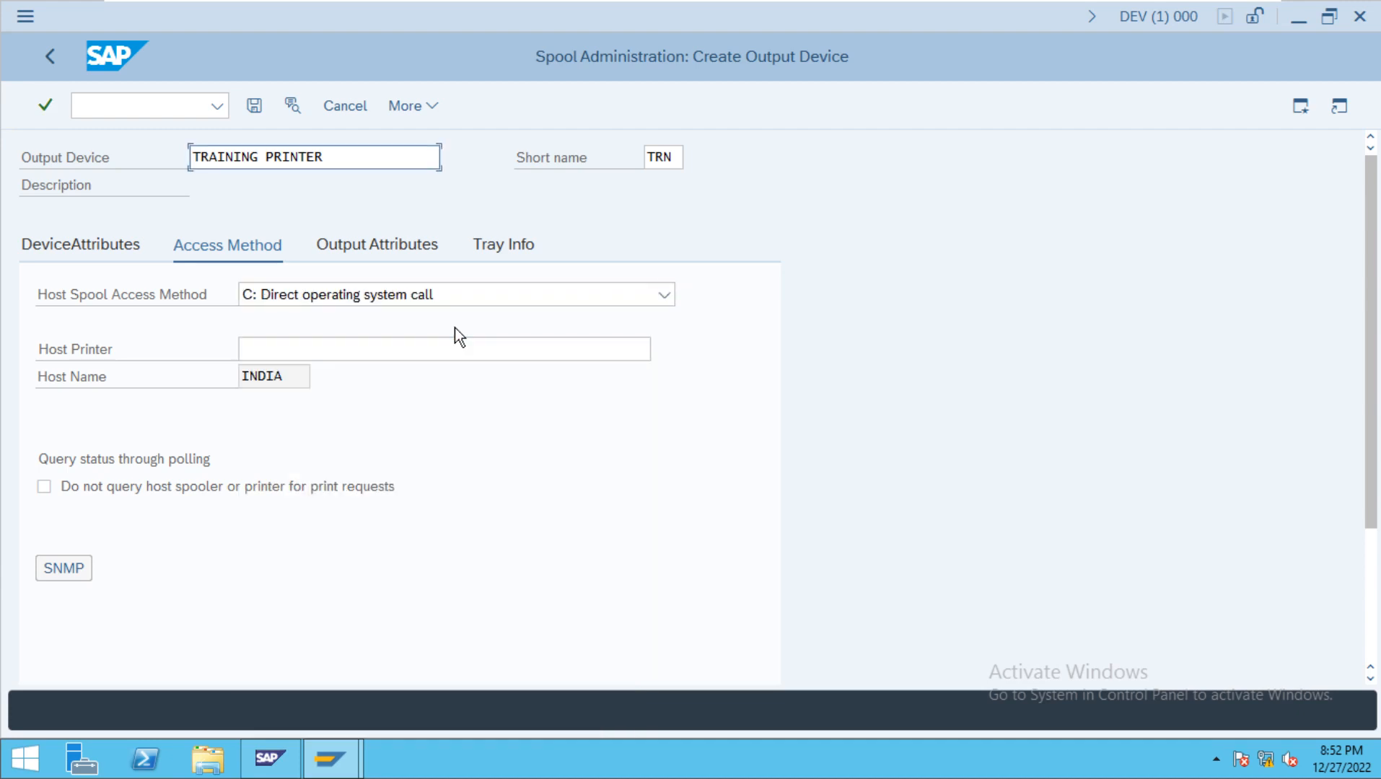
click(86, 244)
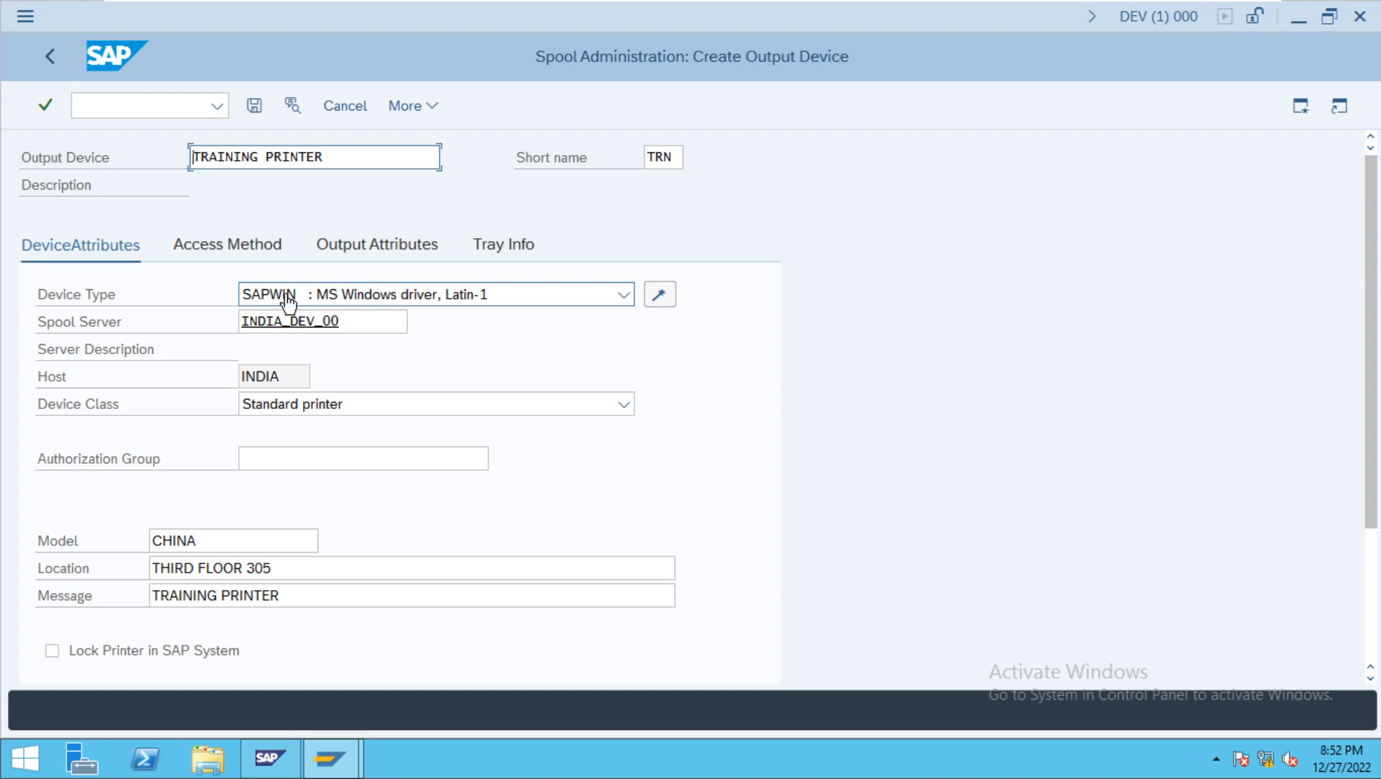
click(229, 244)
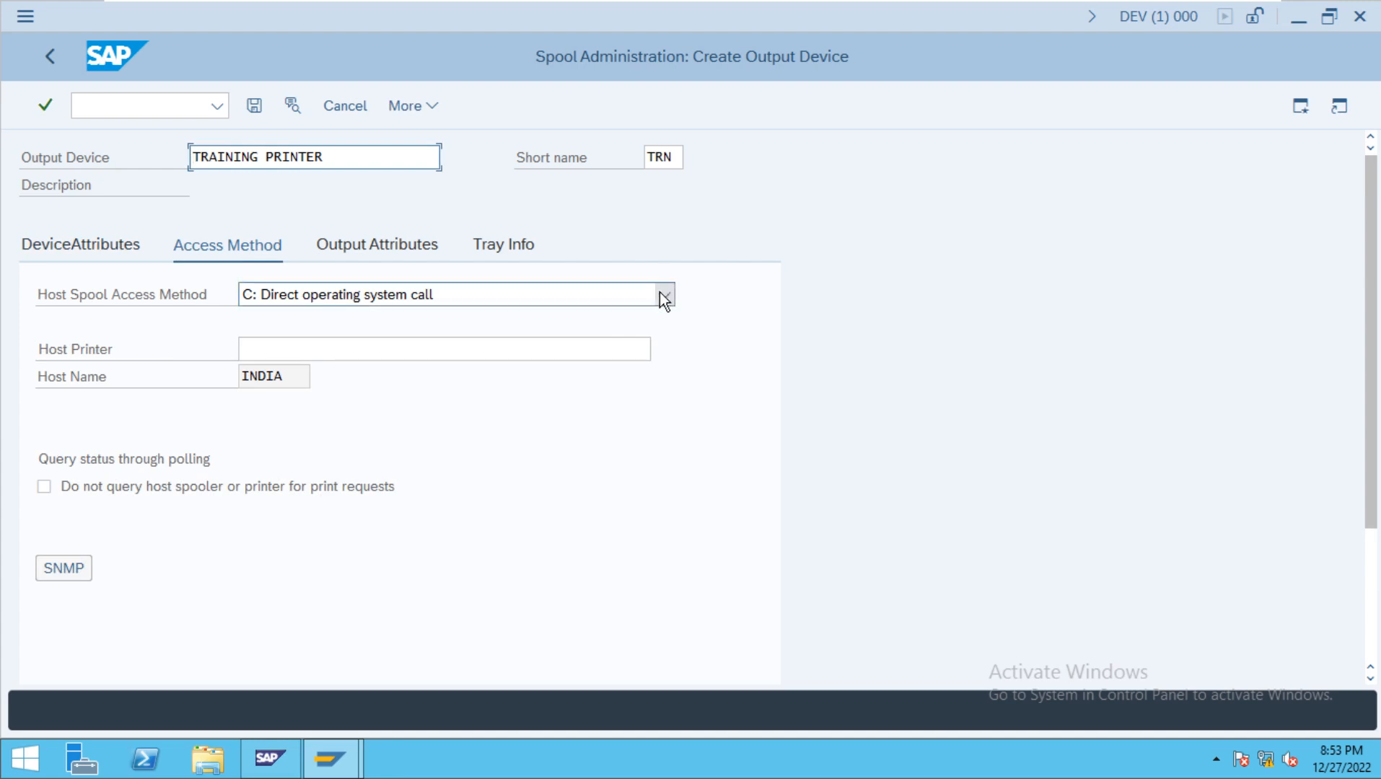
Try F: Printing on Front End Computer as the access method and switch back to C: Direct operating system call
click(662, 295)
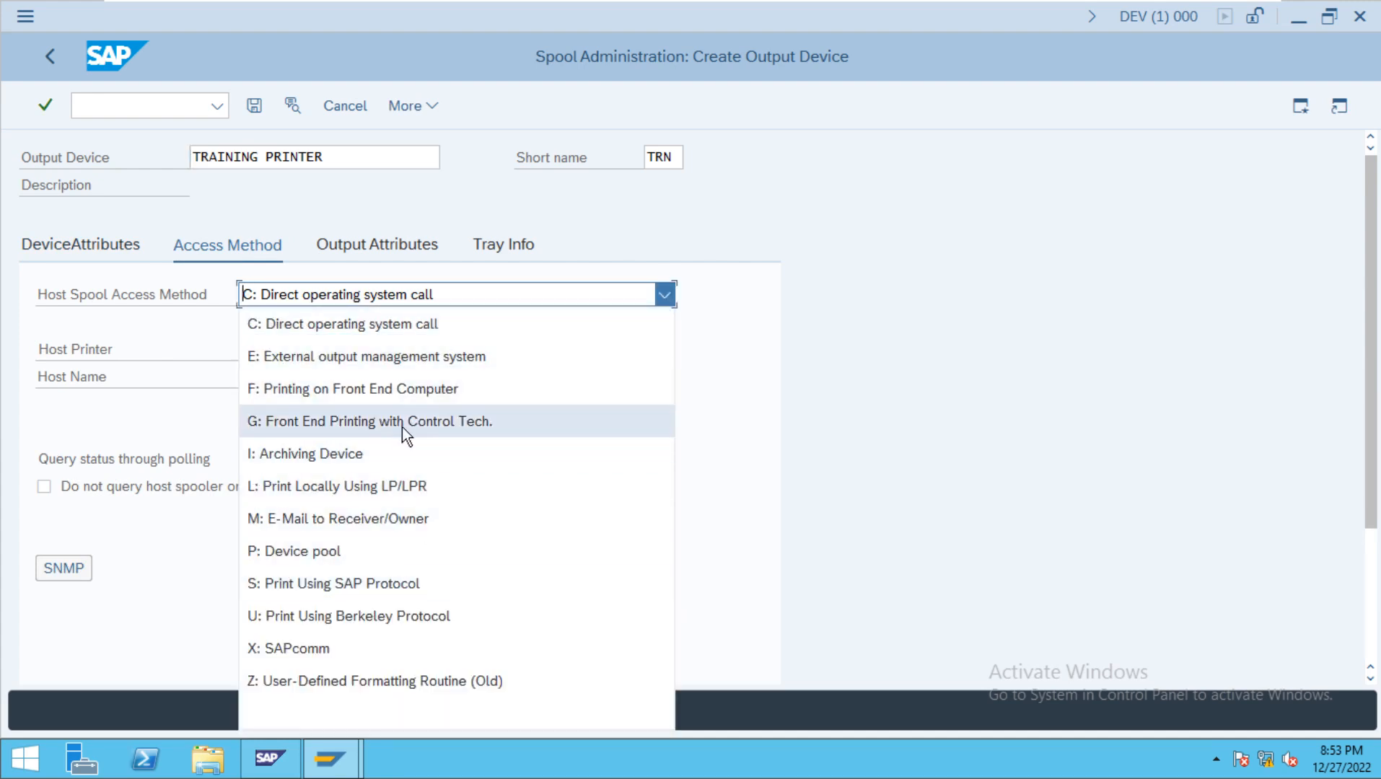
click(409, 394)
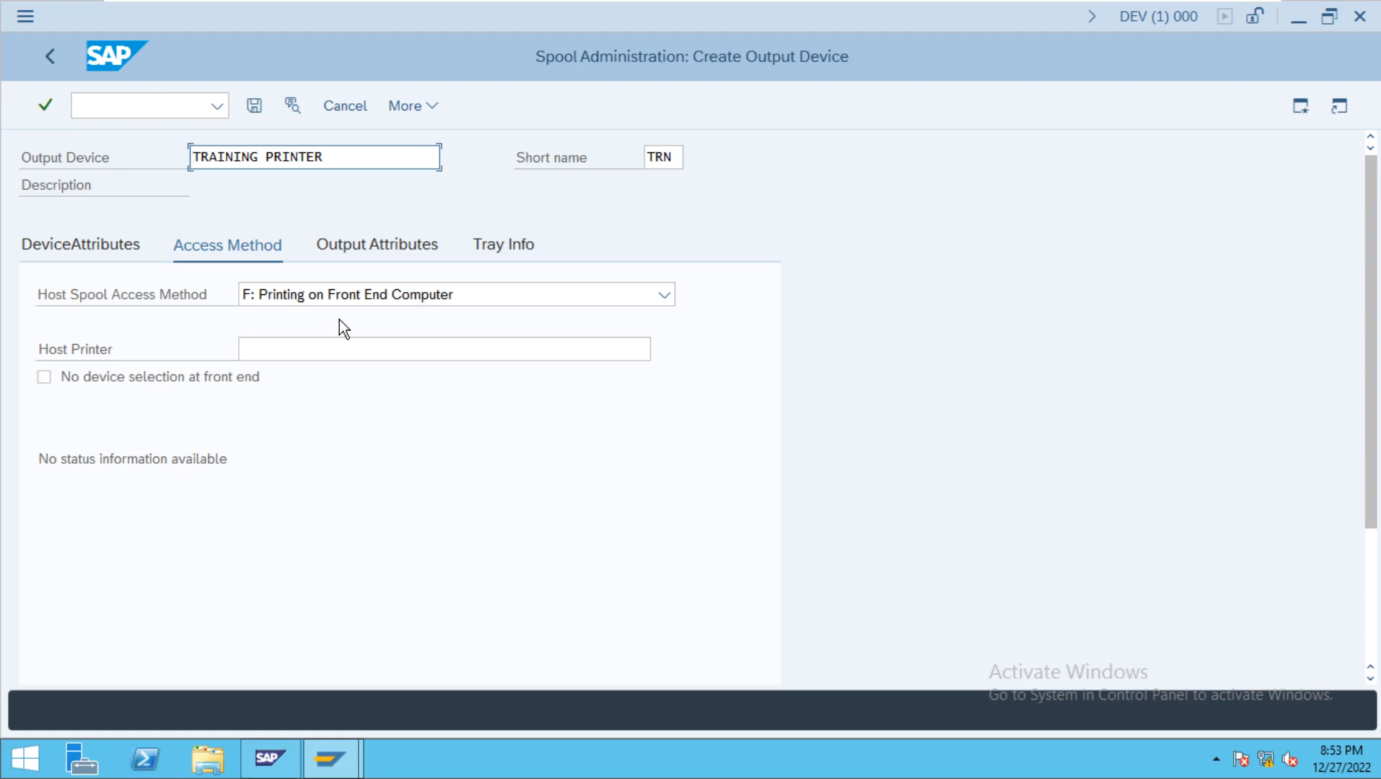
click(347, 293)
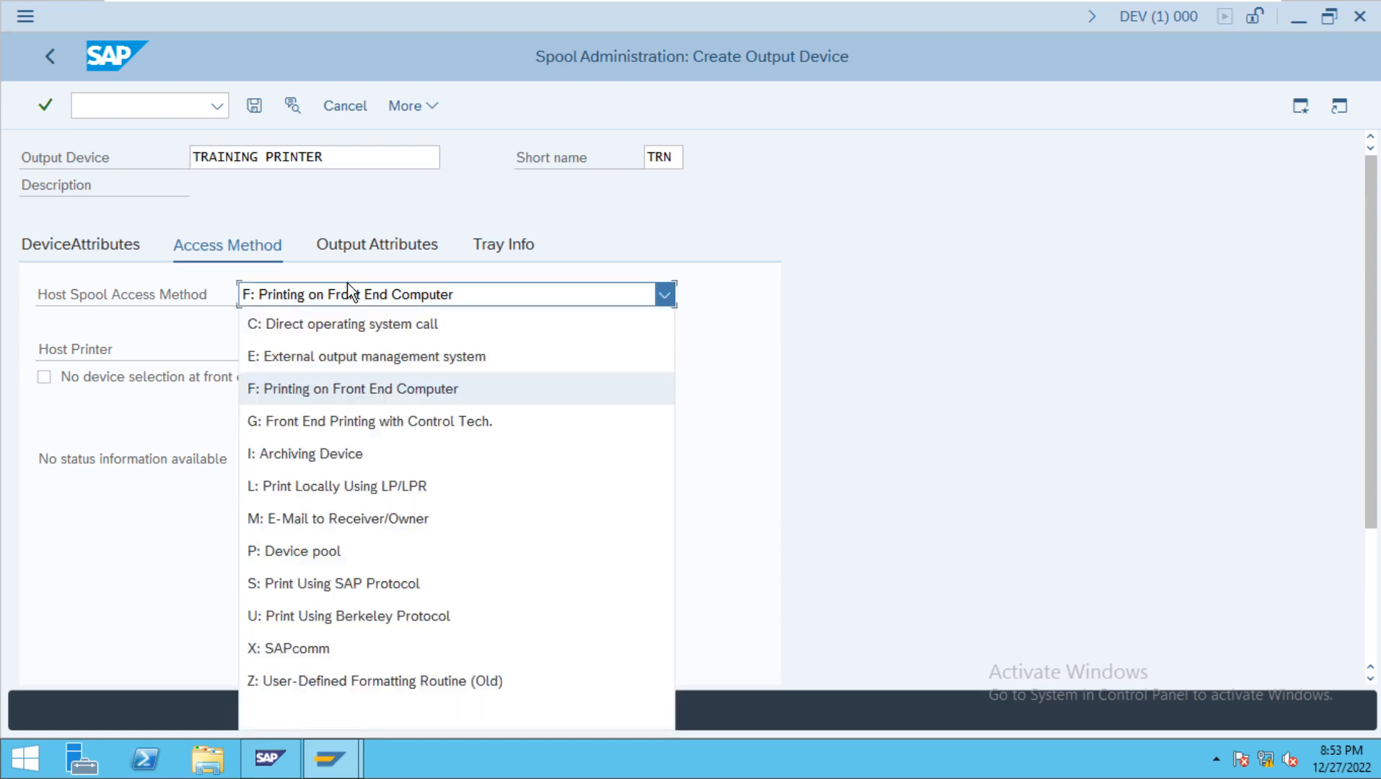
click(347, 326)
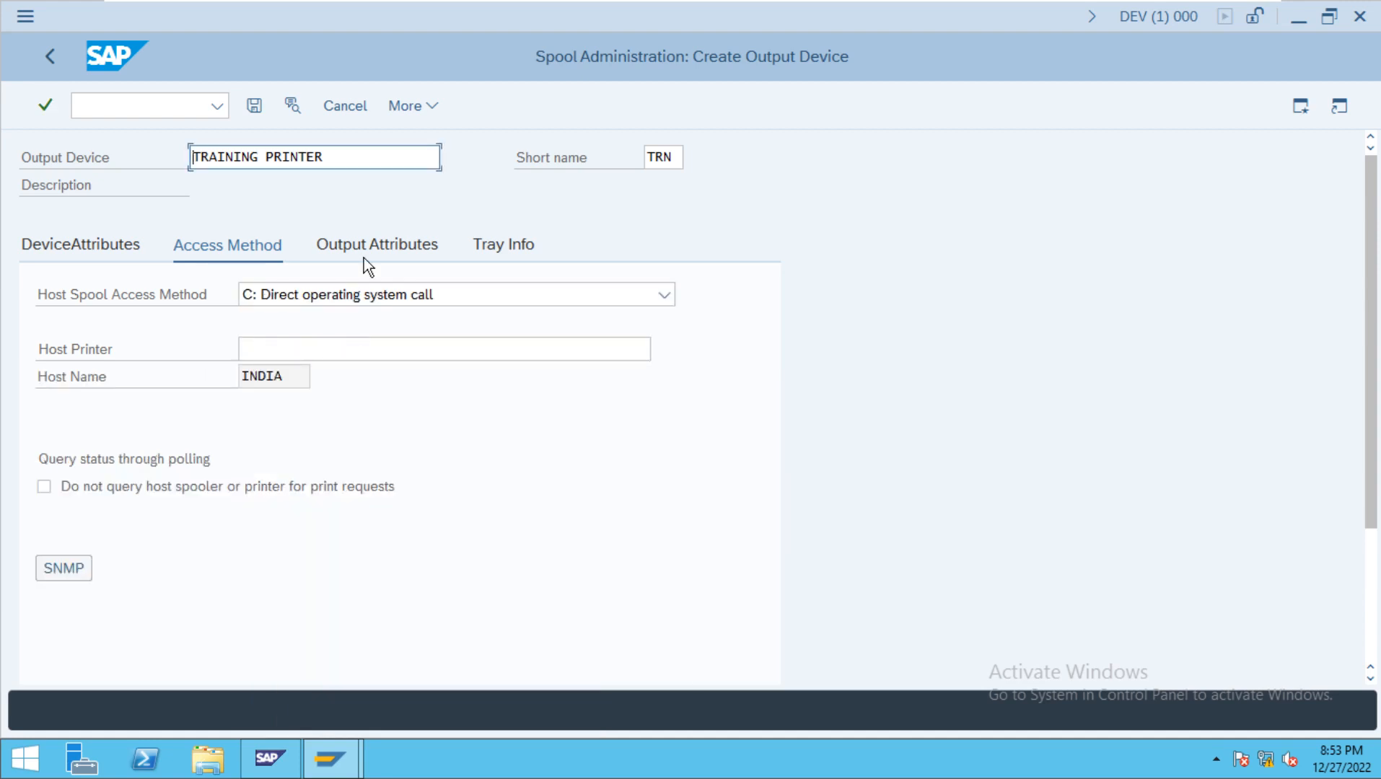
Review the device attributes, access method, output attributes and tray information of TRAINING PRINTER
click(89, 244)
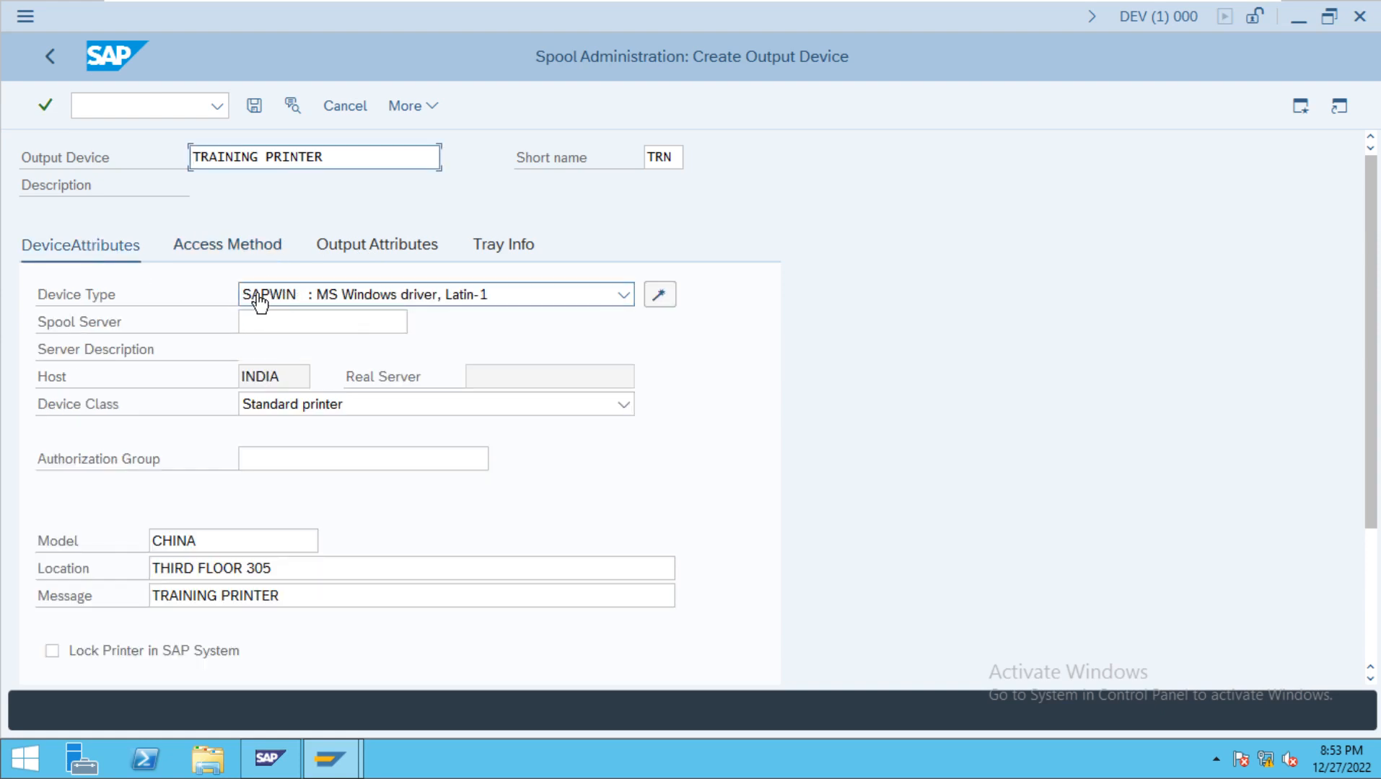
click(211, 249)
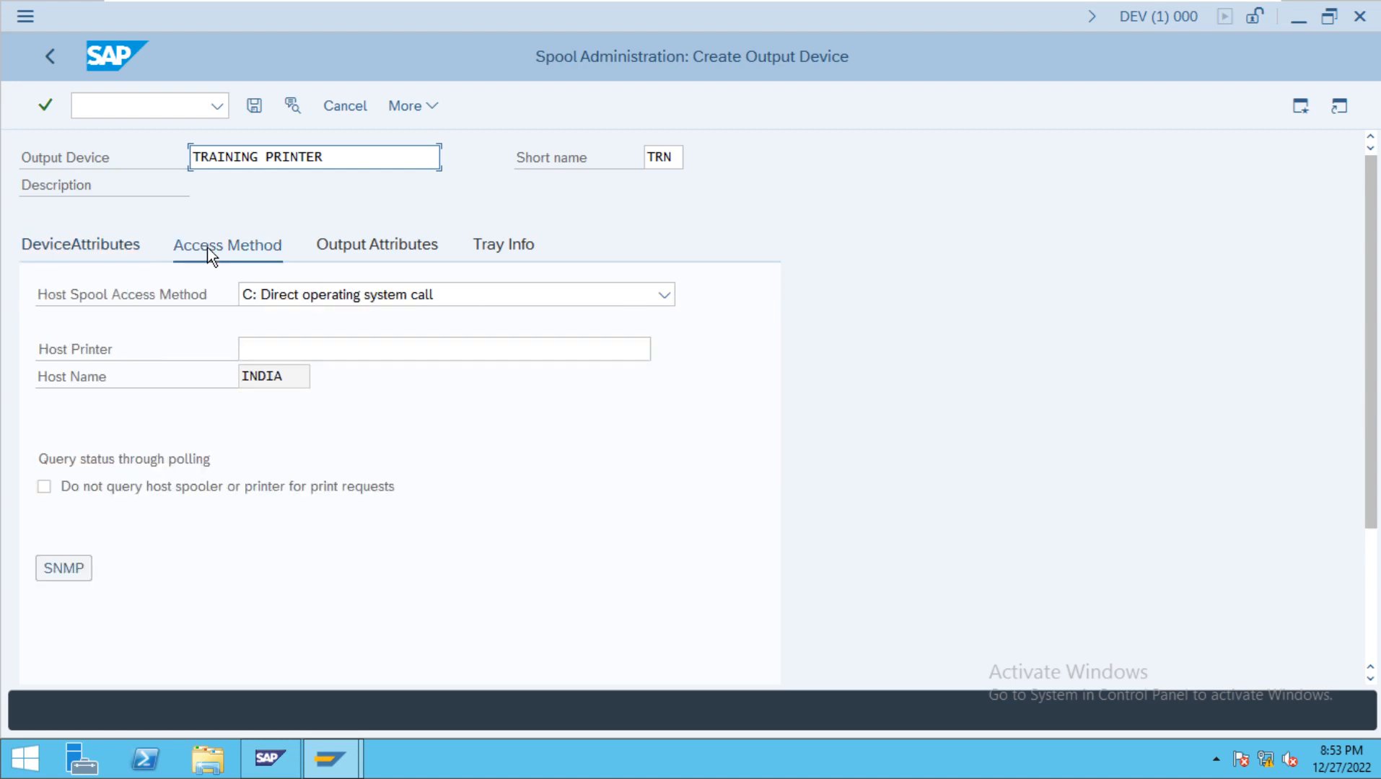
click(339, 246)
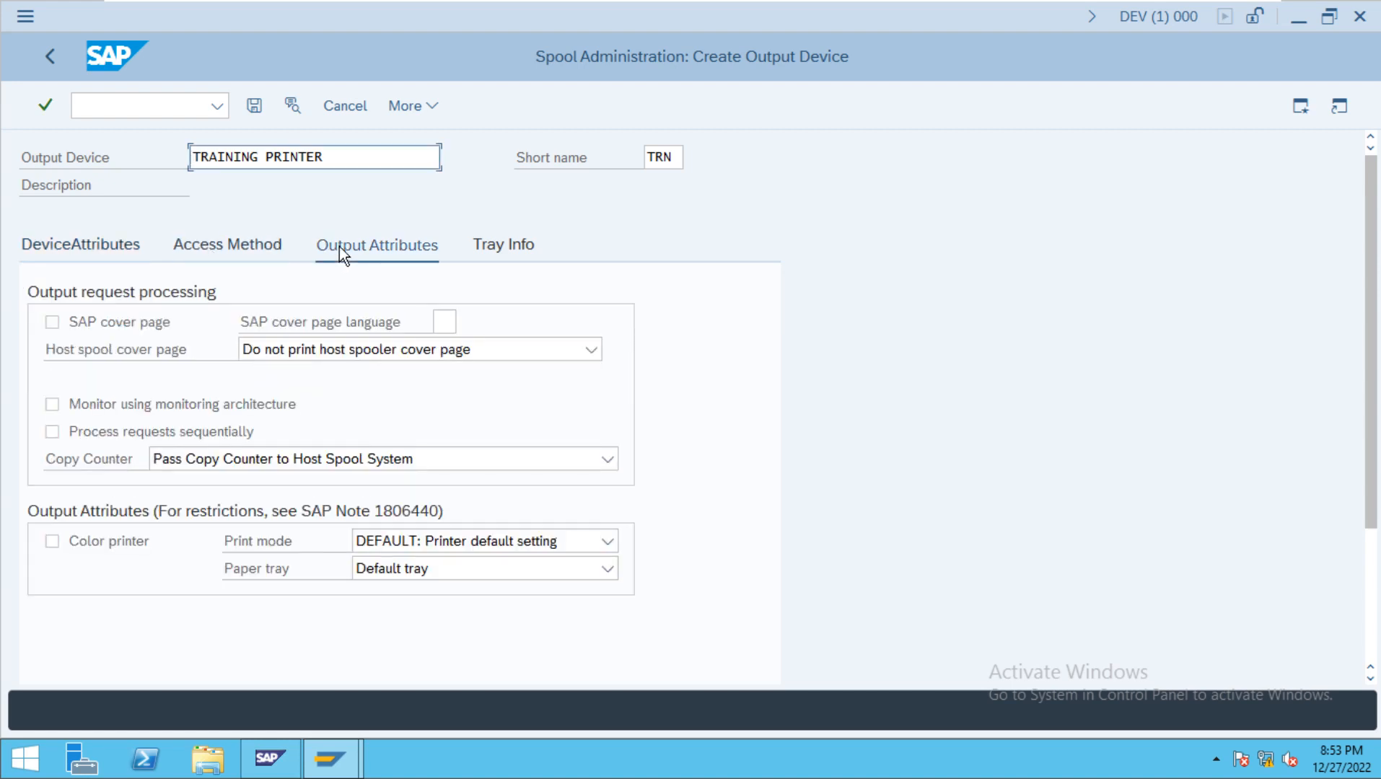
click(494, 246)
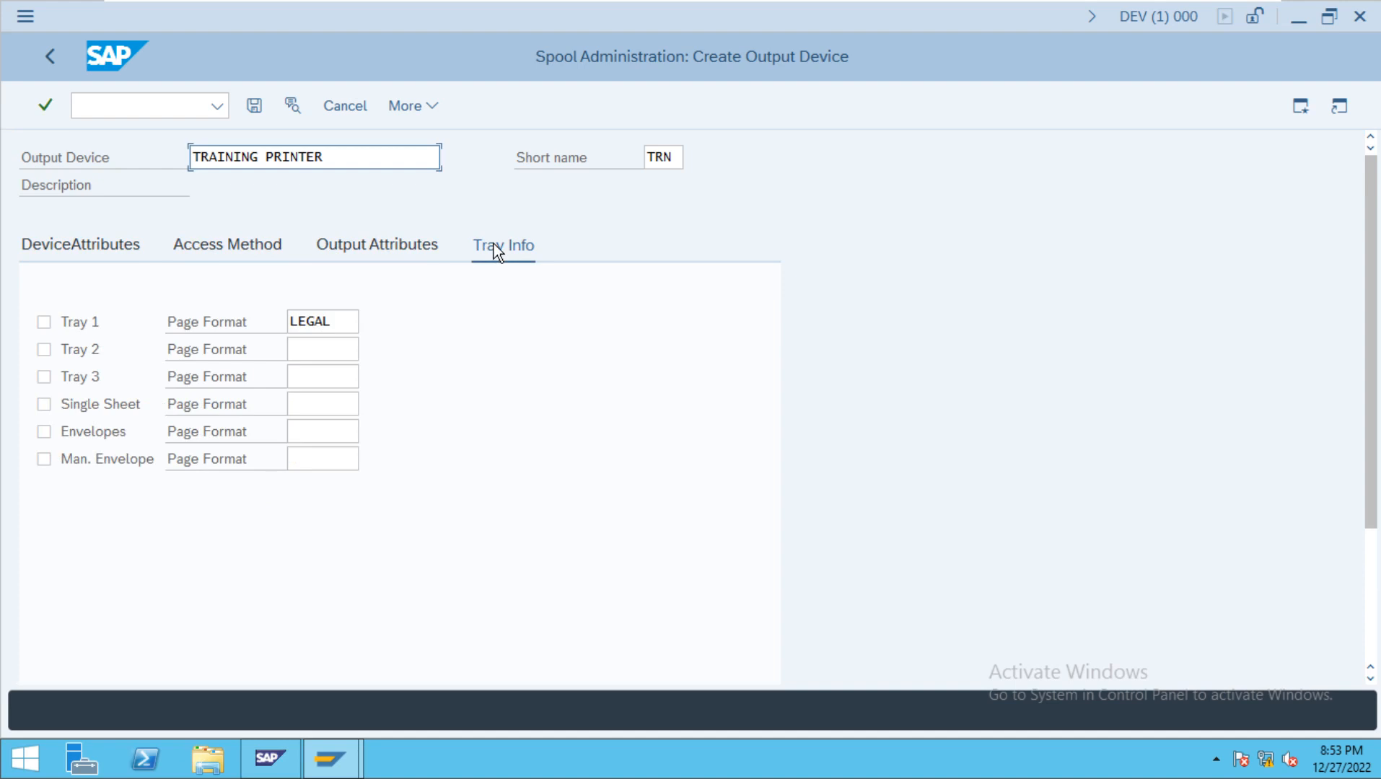
Try to save TRAINING PRINTER and set its spool server to INDIA_DEV_00
click(253, 107)
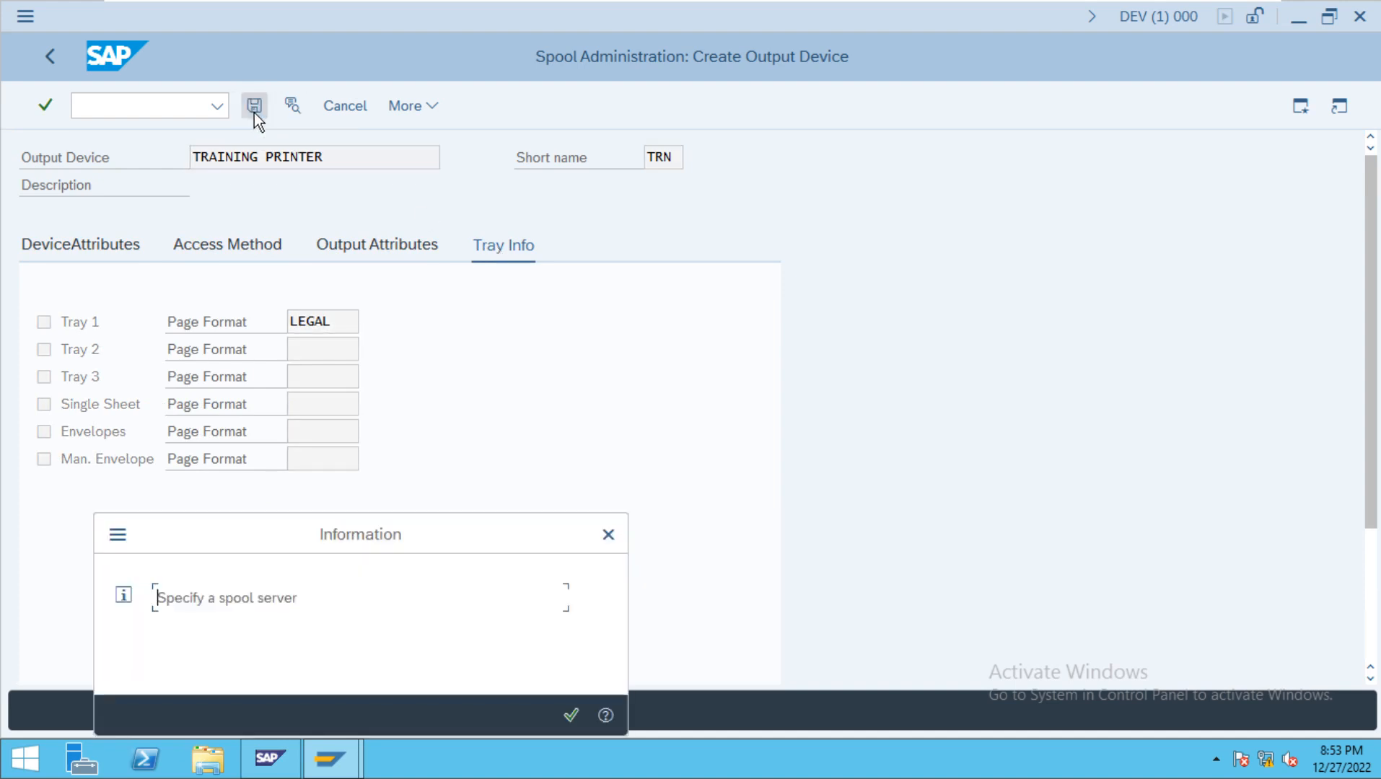
click(571, 715)
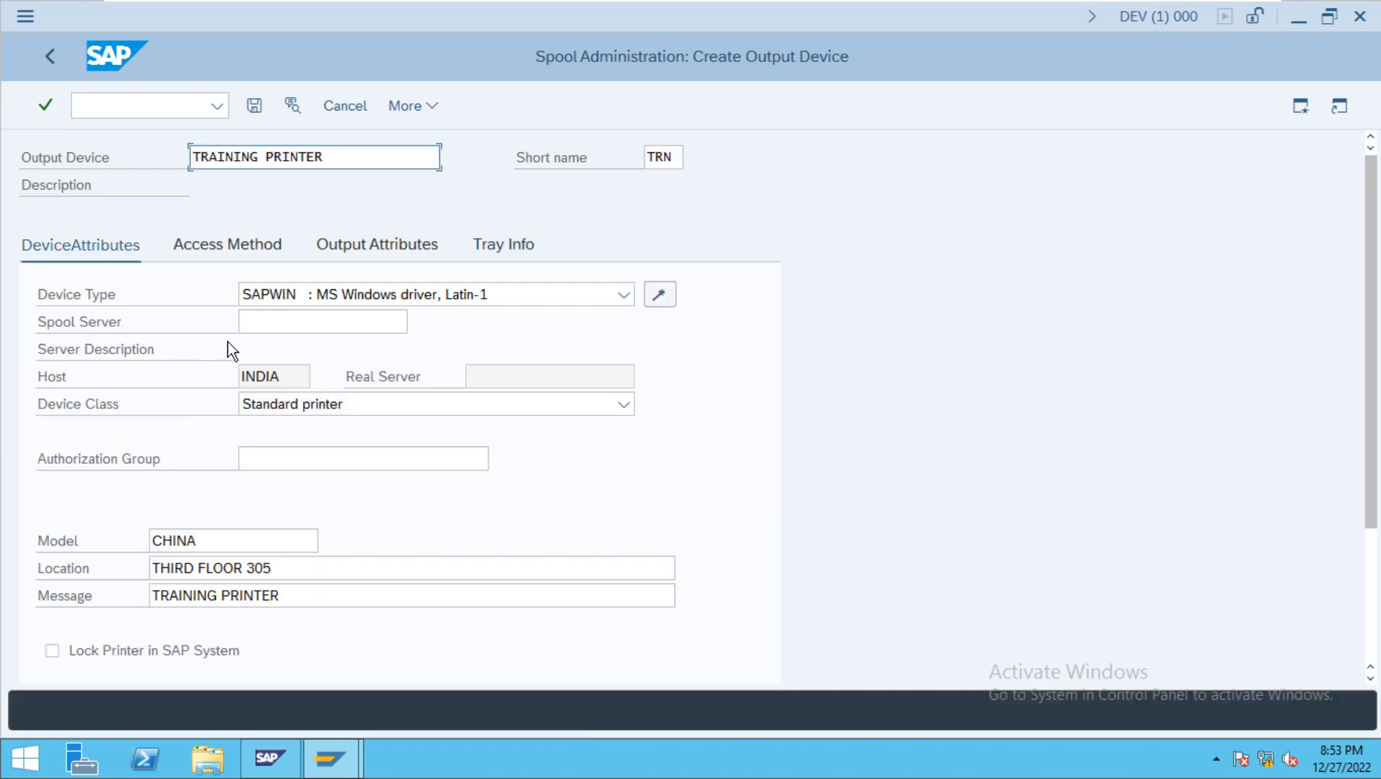
click(294, 319)
text(INDIA)
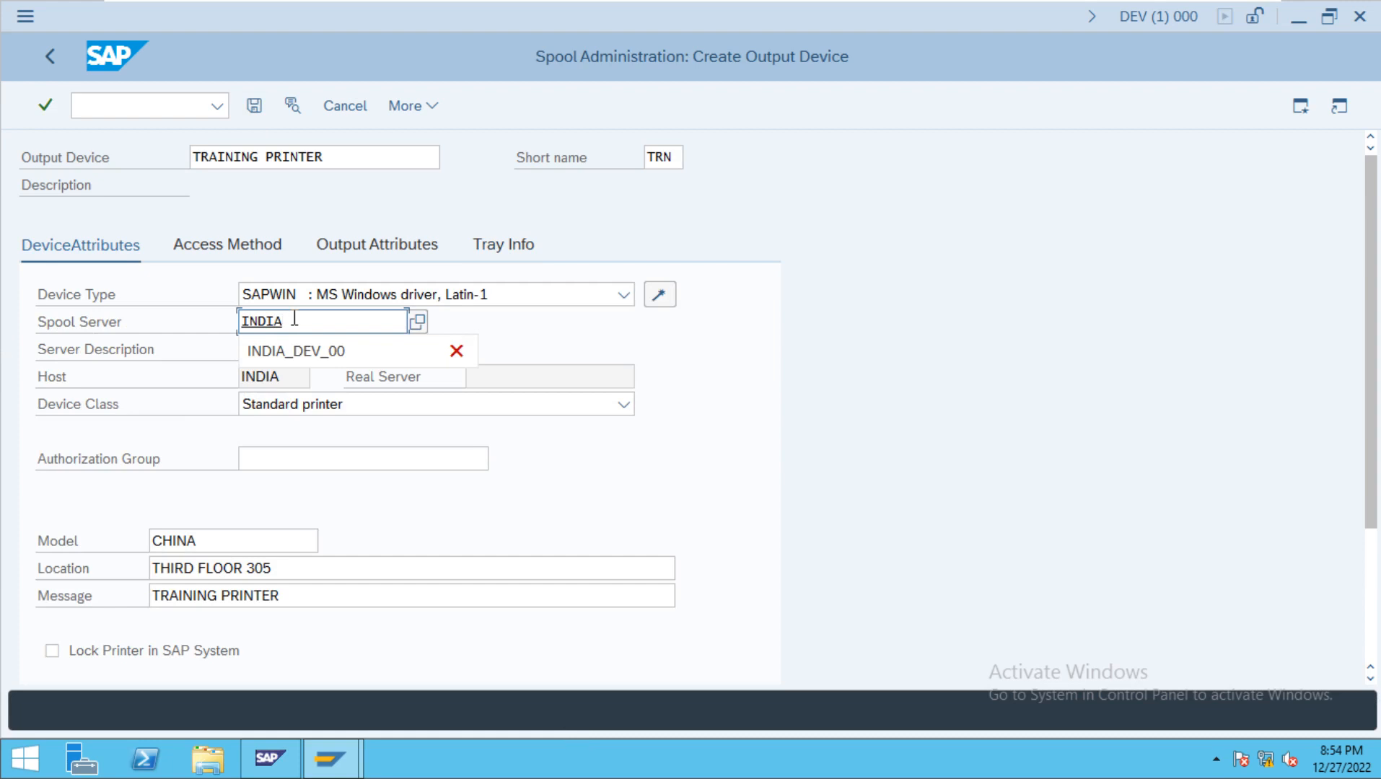
click(268, 349)
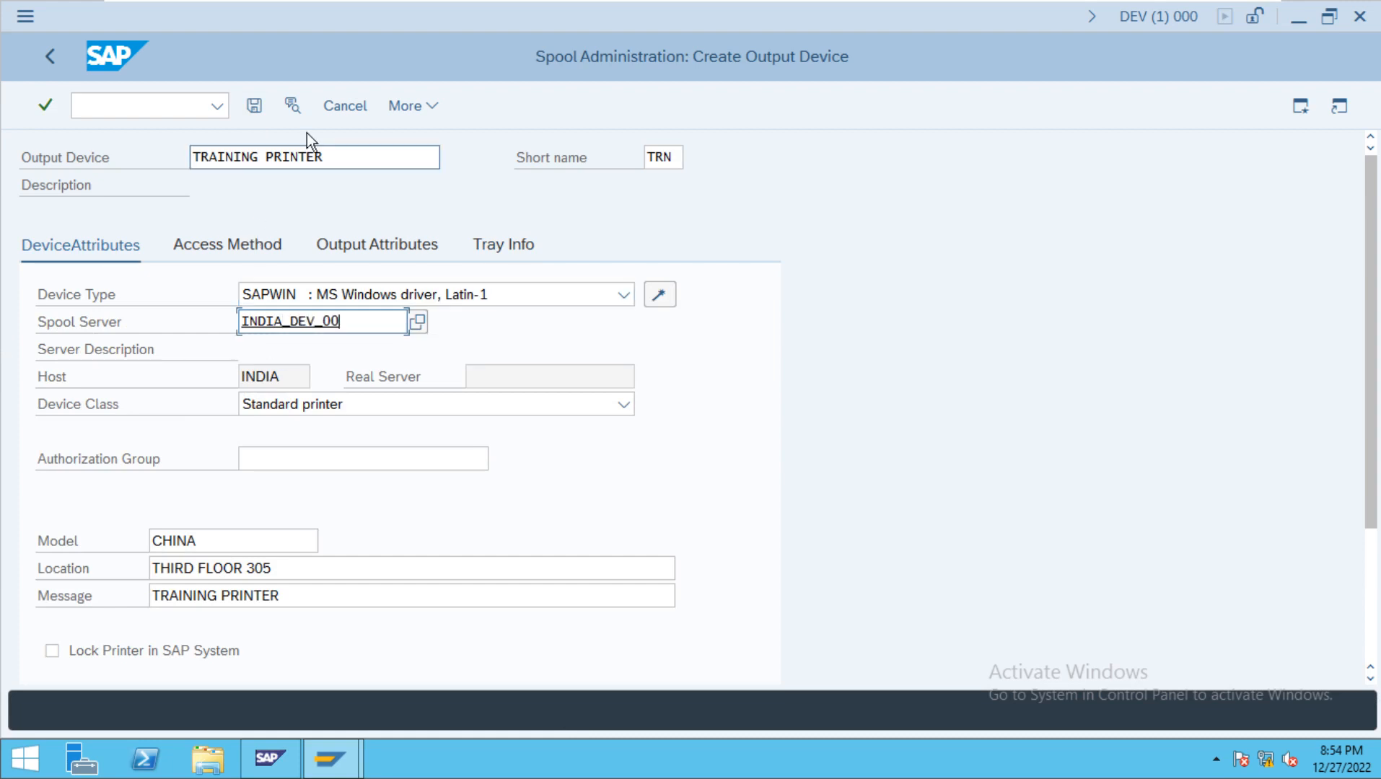
Enter india as the host printer of TRAINING PRINTER and save the output device
click(254, 108)
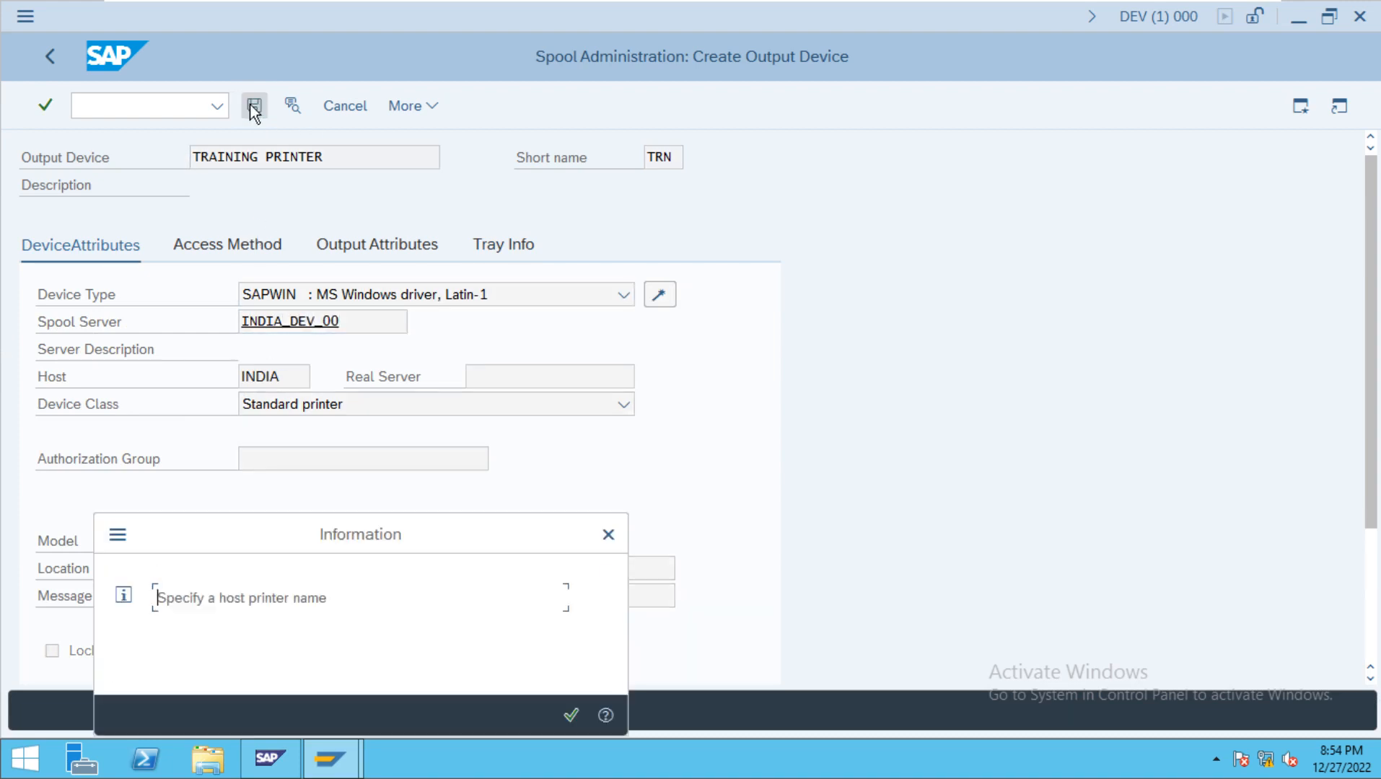
click(571, 715)
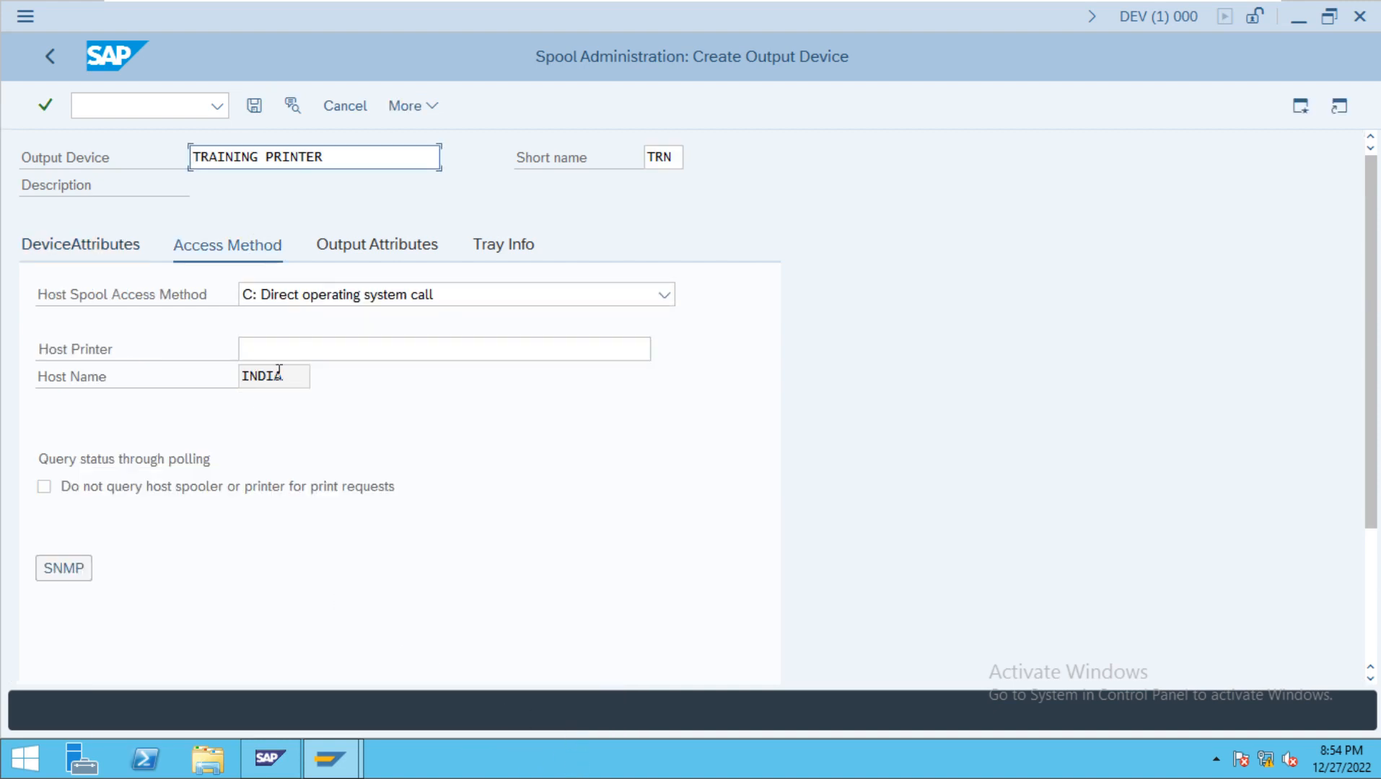
click(312, 350)
text(INDIA)
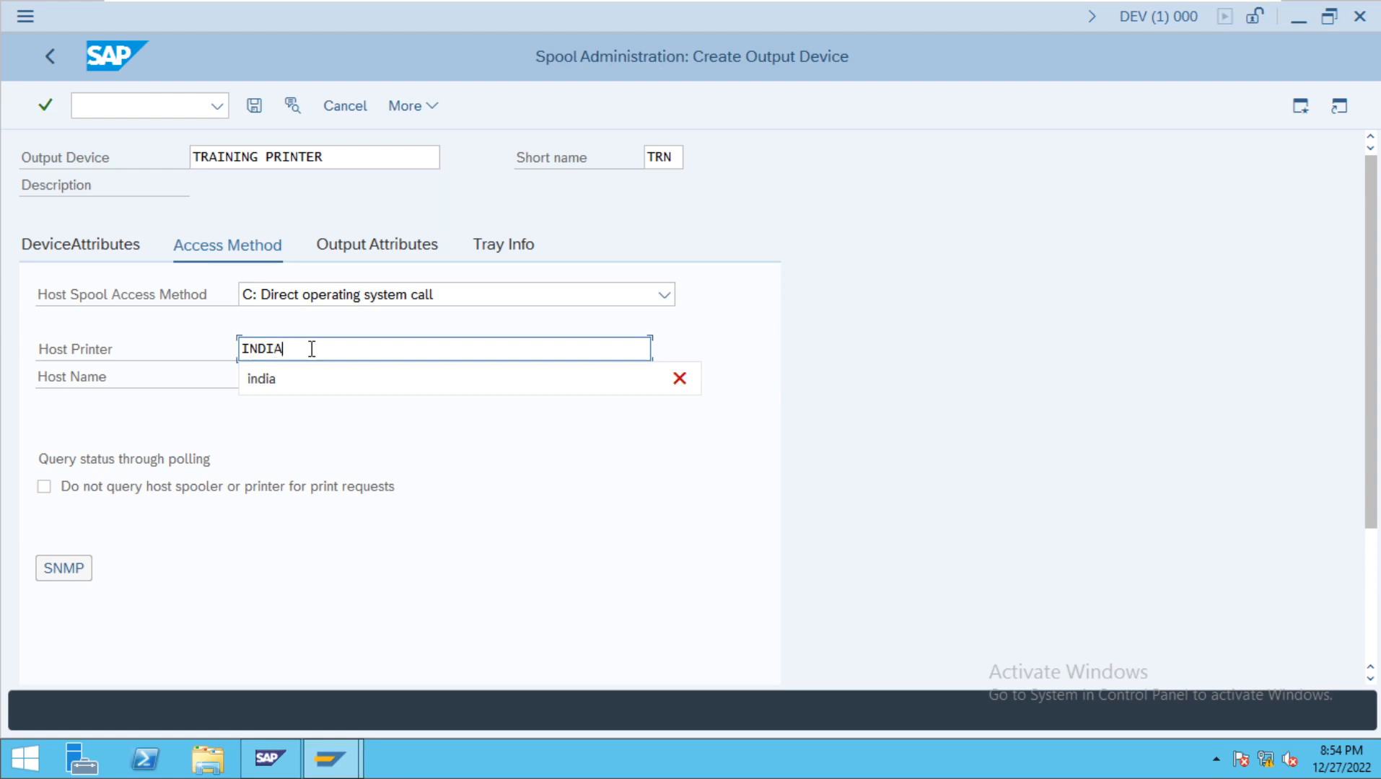
click(266, 387)
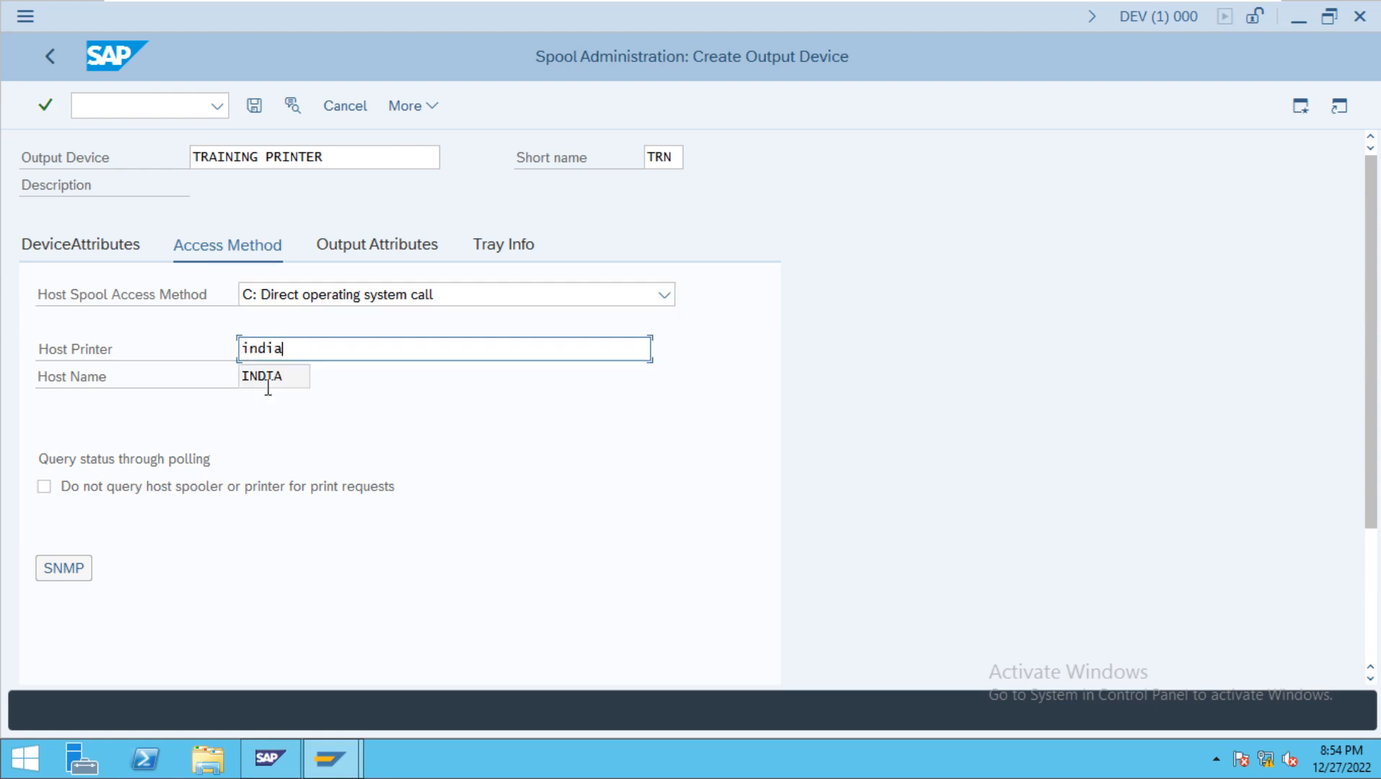
click(256, 113)
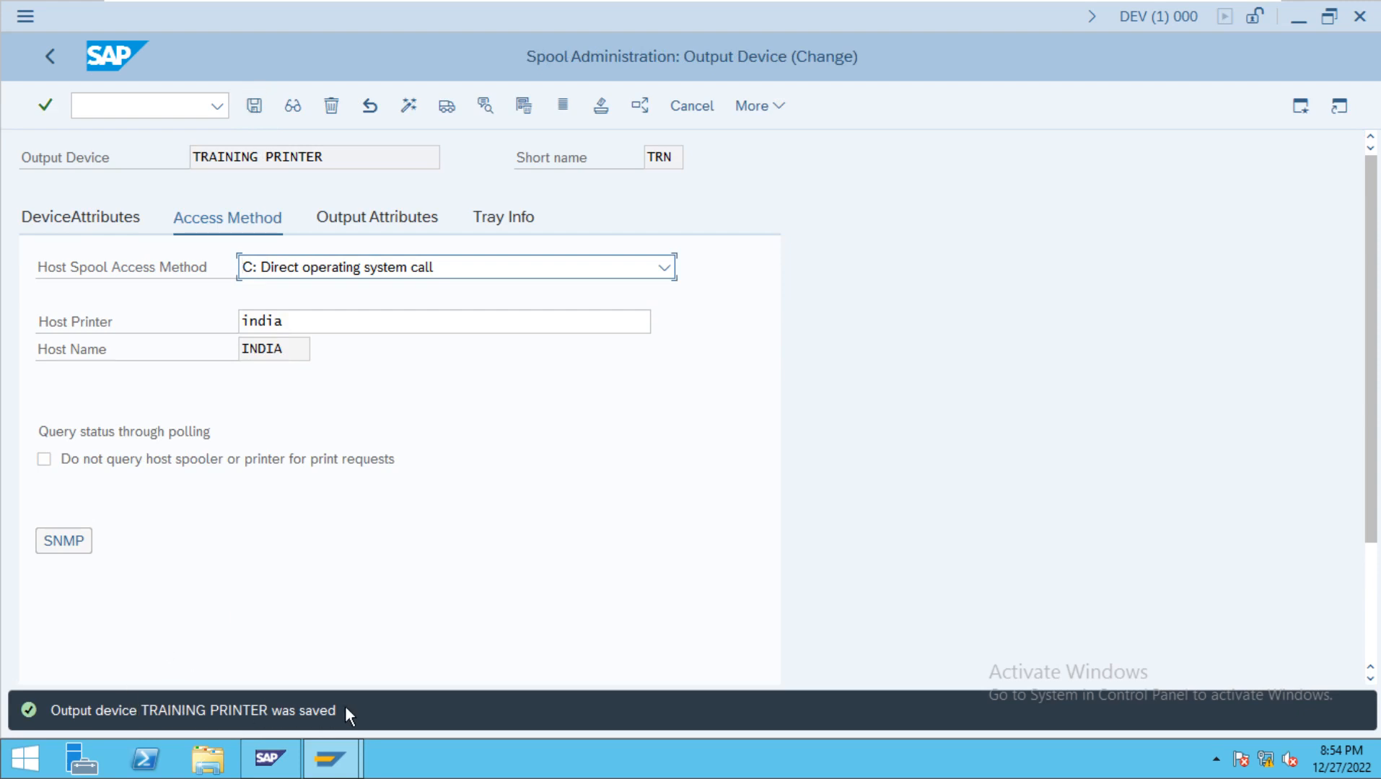
Leave Spool Administration and return to the SAP Easy Access screen
click(48, 53)
click(49, 53)
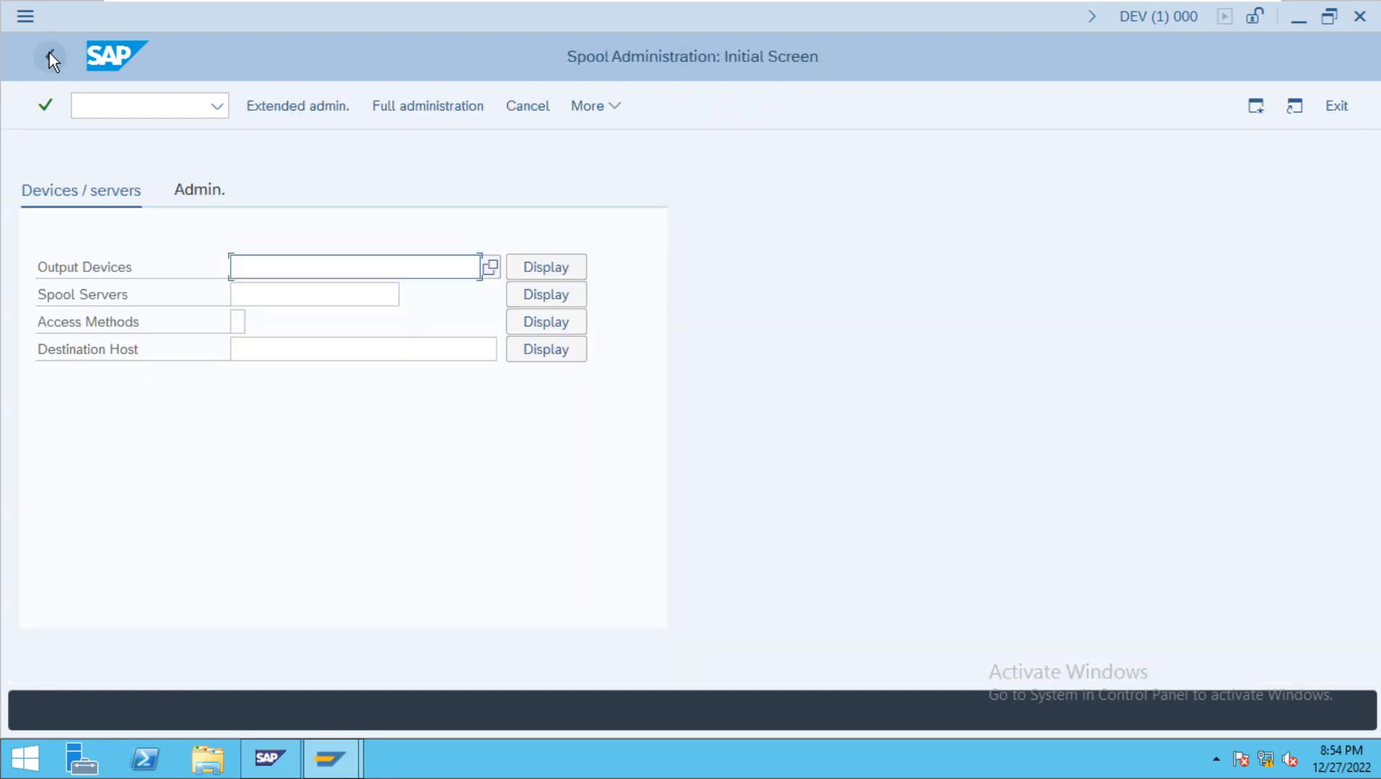
click(49, 53)
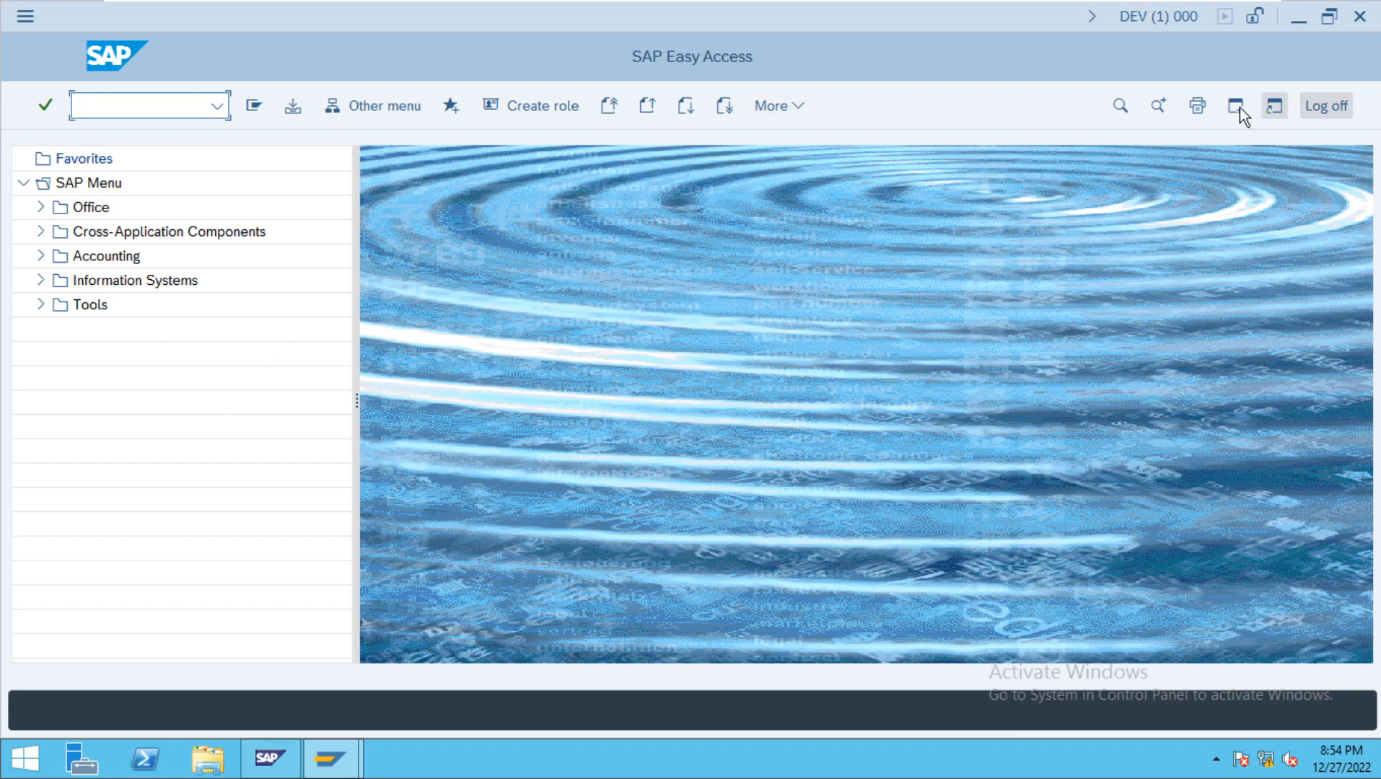
Look through the print area menu of the SAP menu tree and return to SAP Easy Access
click(1196, 106)
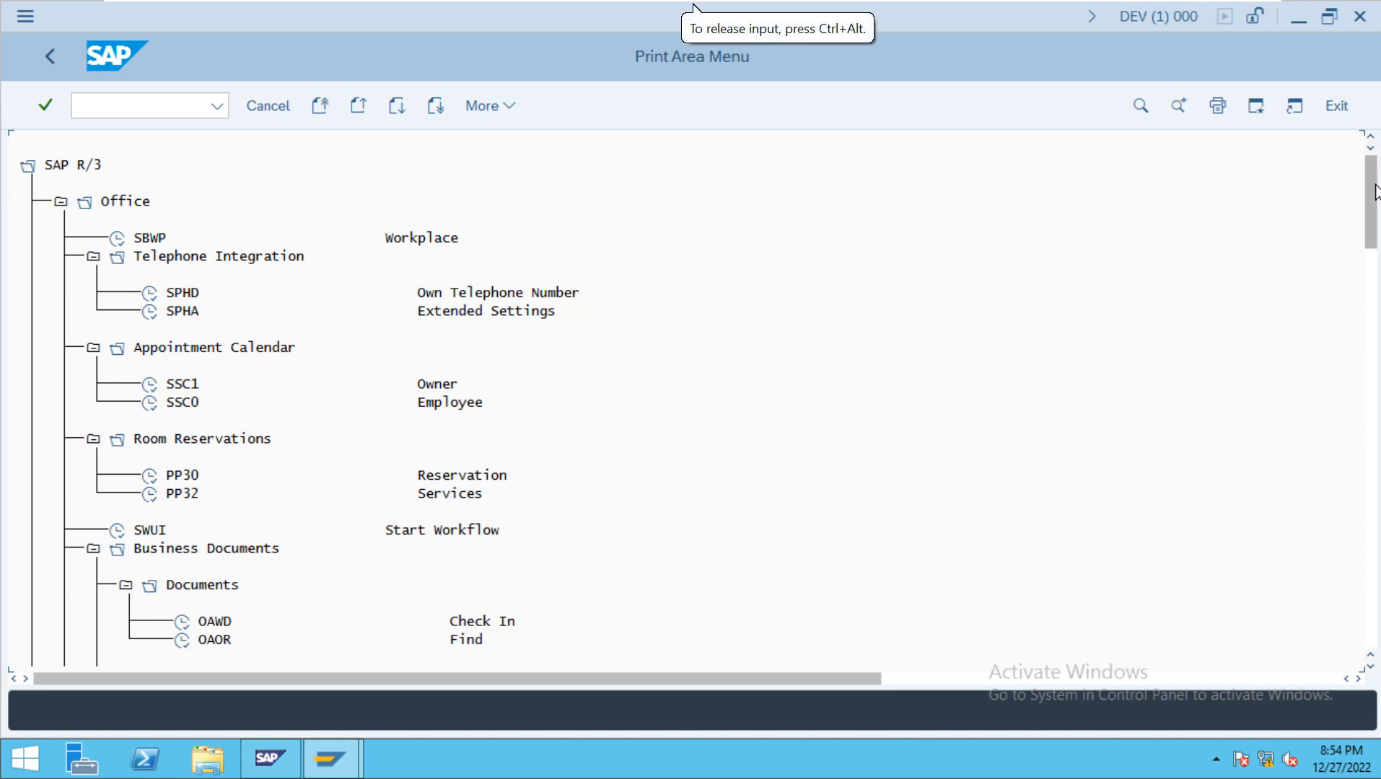
mouse_move(1374, 186)
mouse_down()
mouse_move(1375, 456)
mouse_move(1375, 213)
mouse_up()
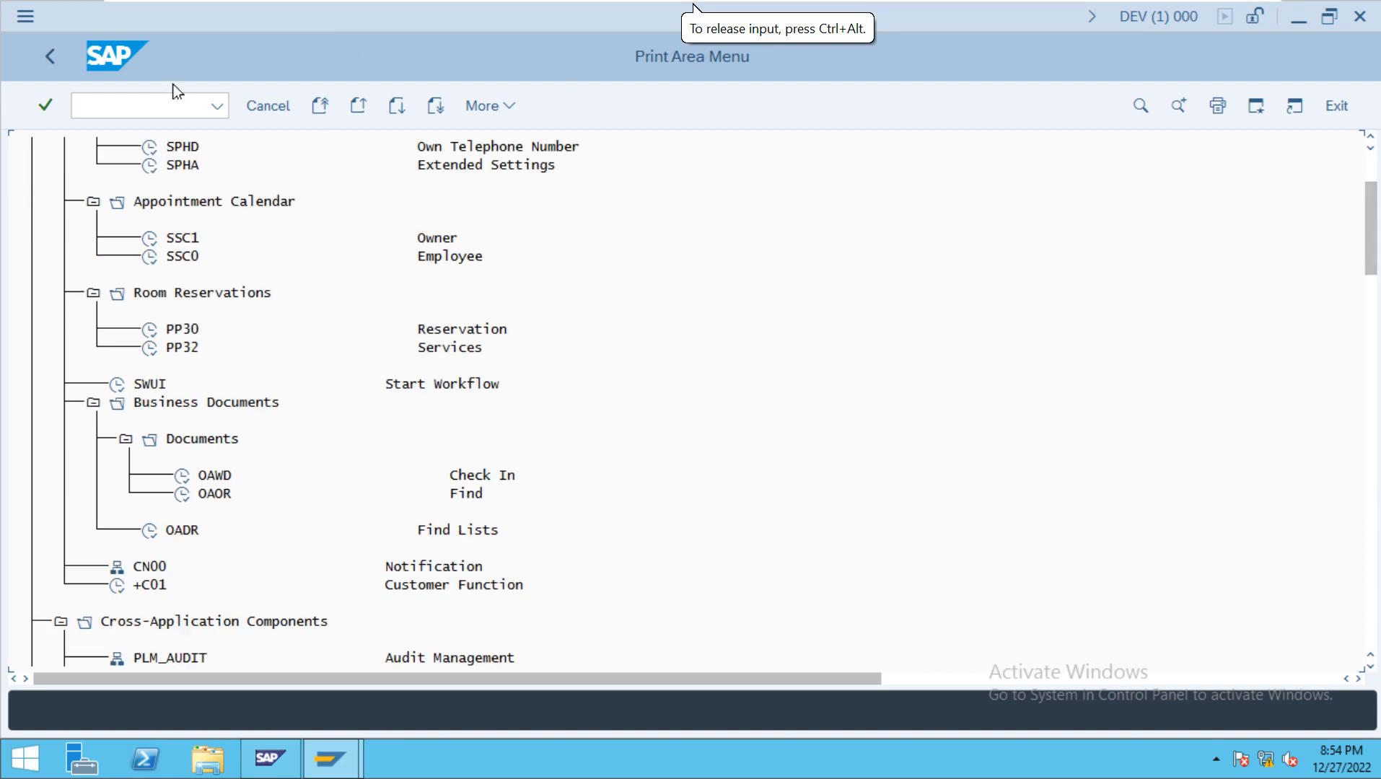
click(41, 58)
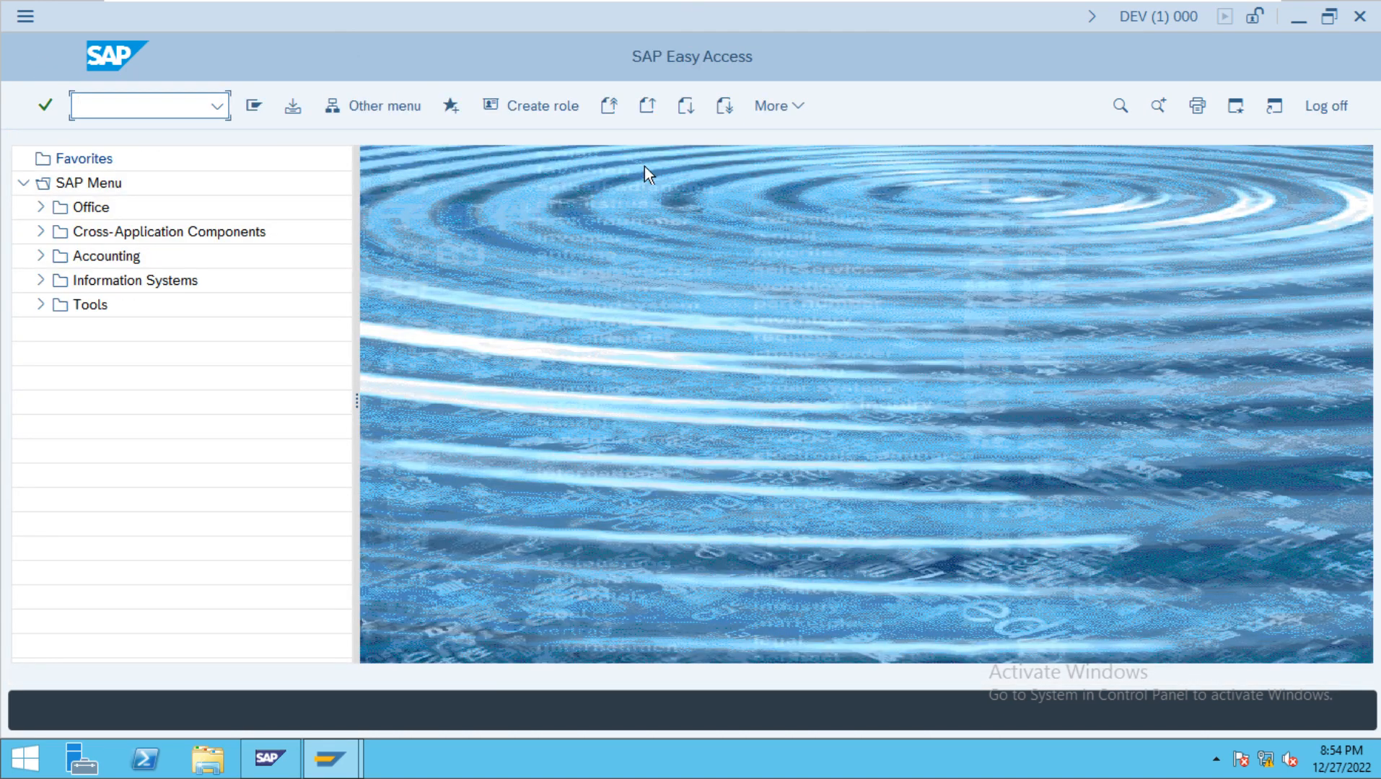
Run transaction /NSM51 and start printing the application server instance list with TRAINING PRINTER as the output device
text(/NSM51)
key(Return)
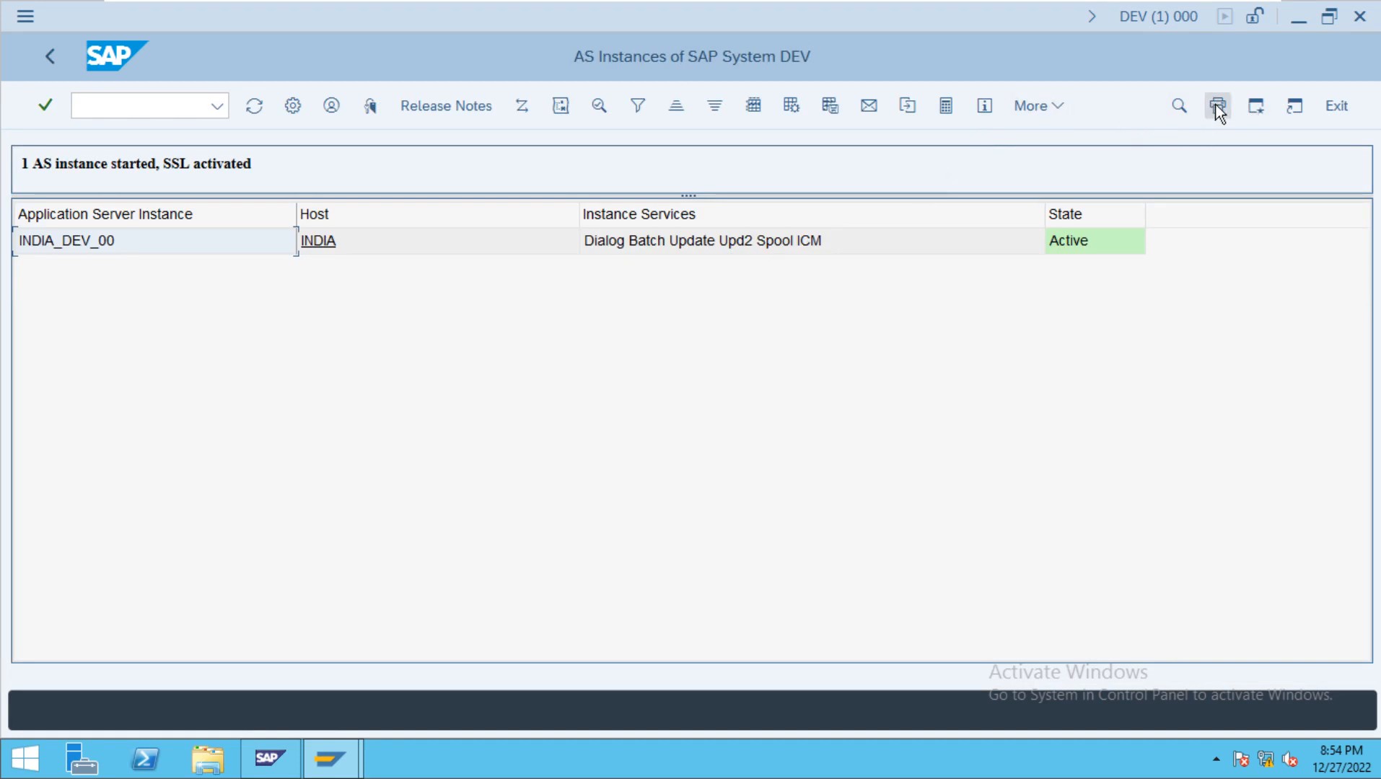
click(1216, 104)
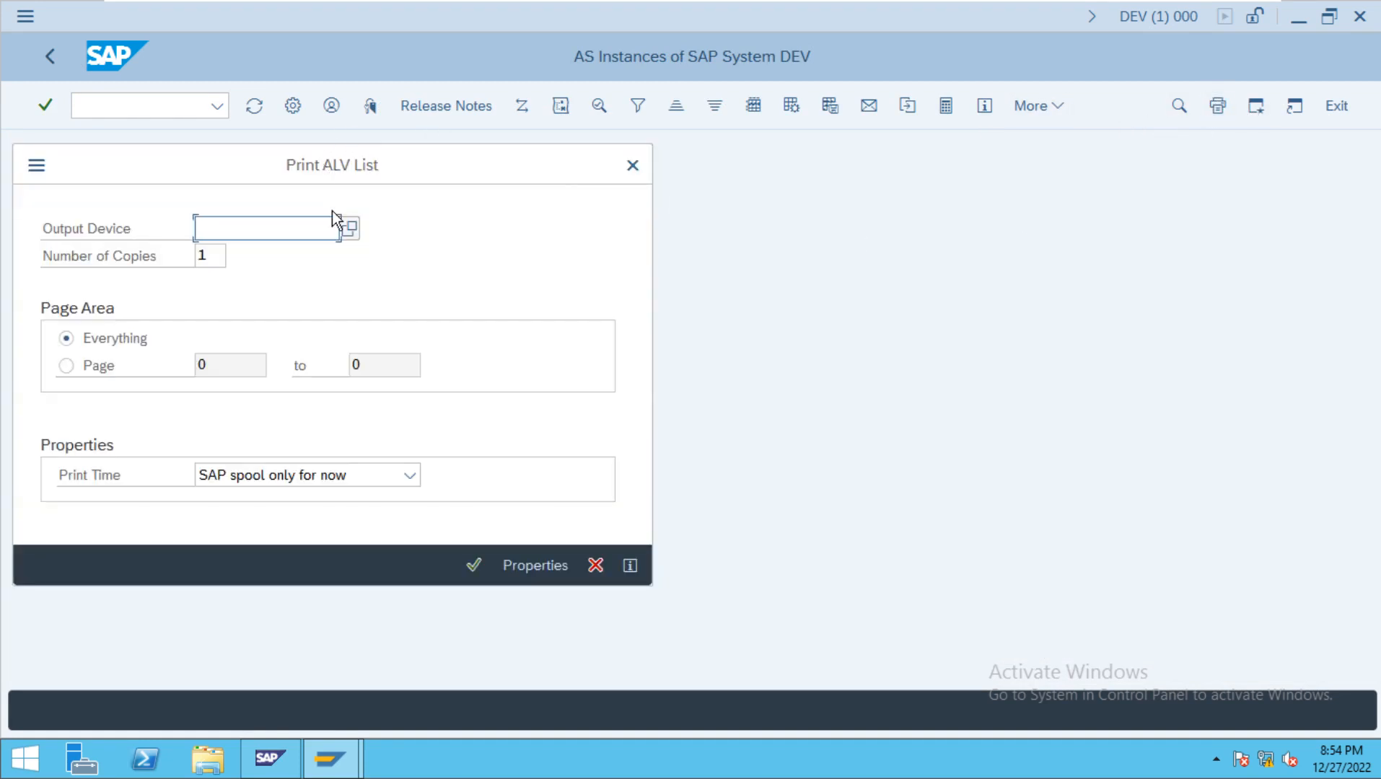
click(349, 228)
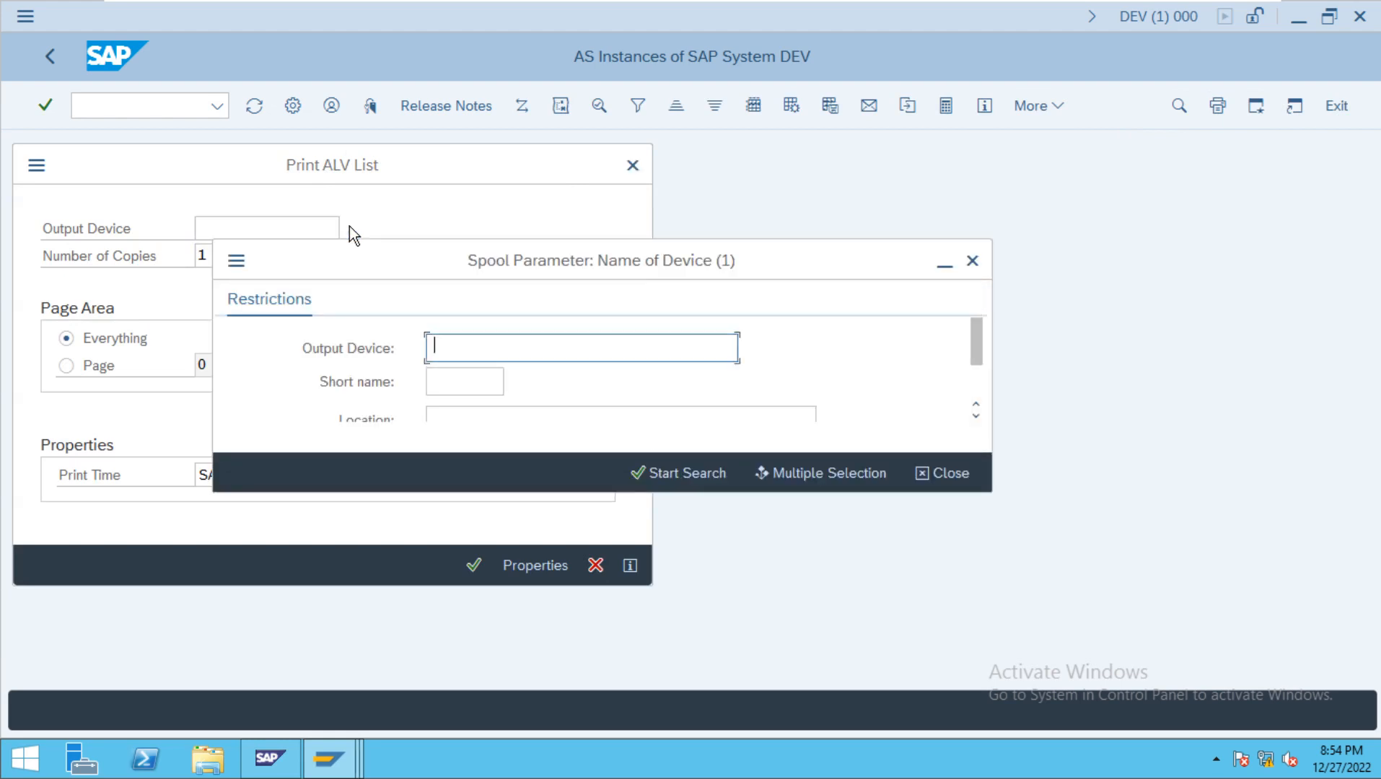
click(664, 476)
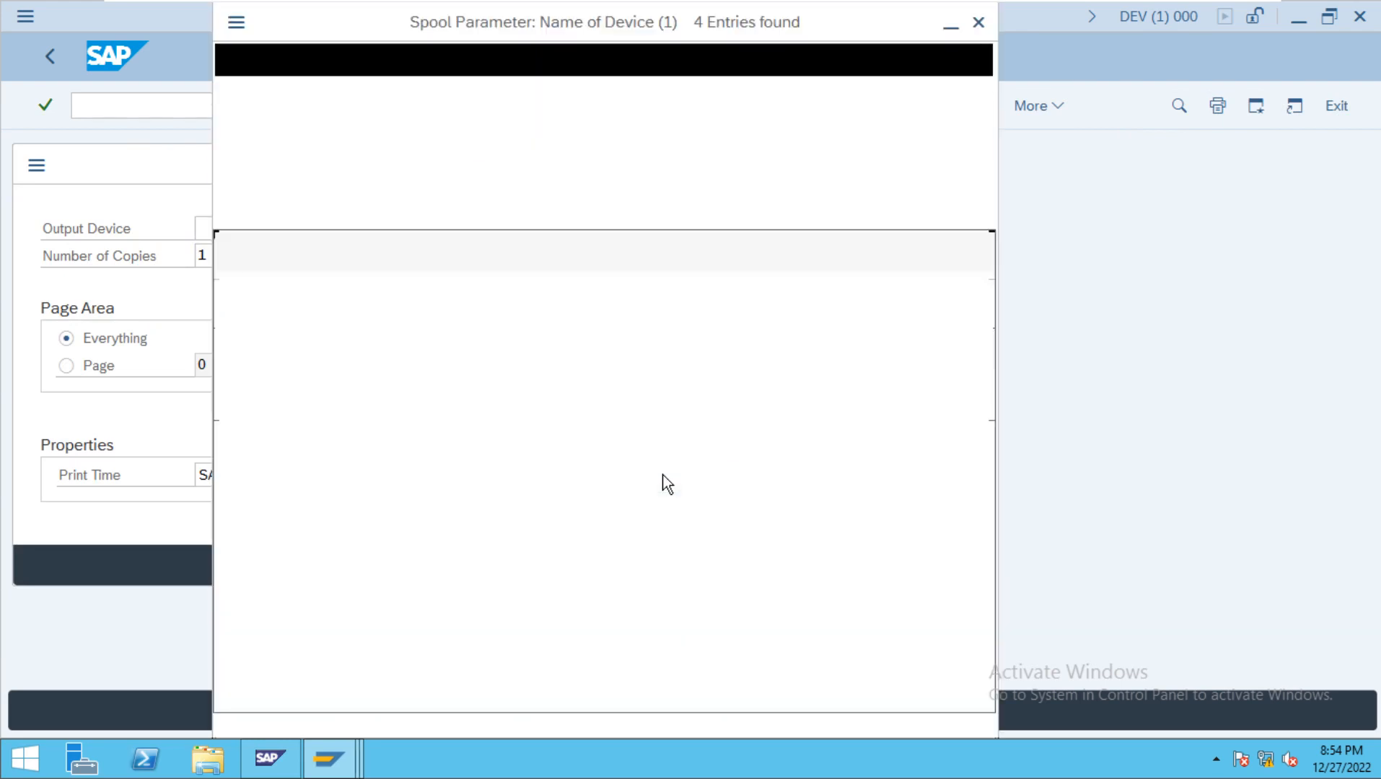
double_click(273, 258)
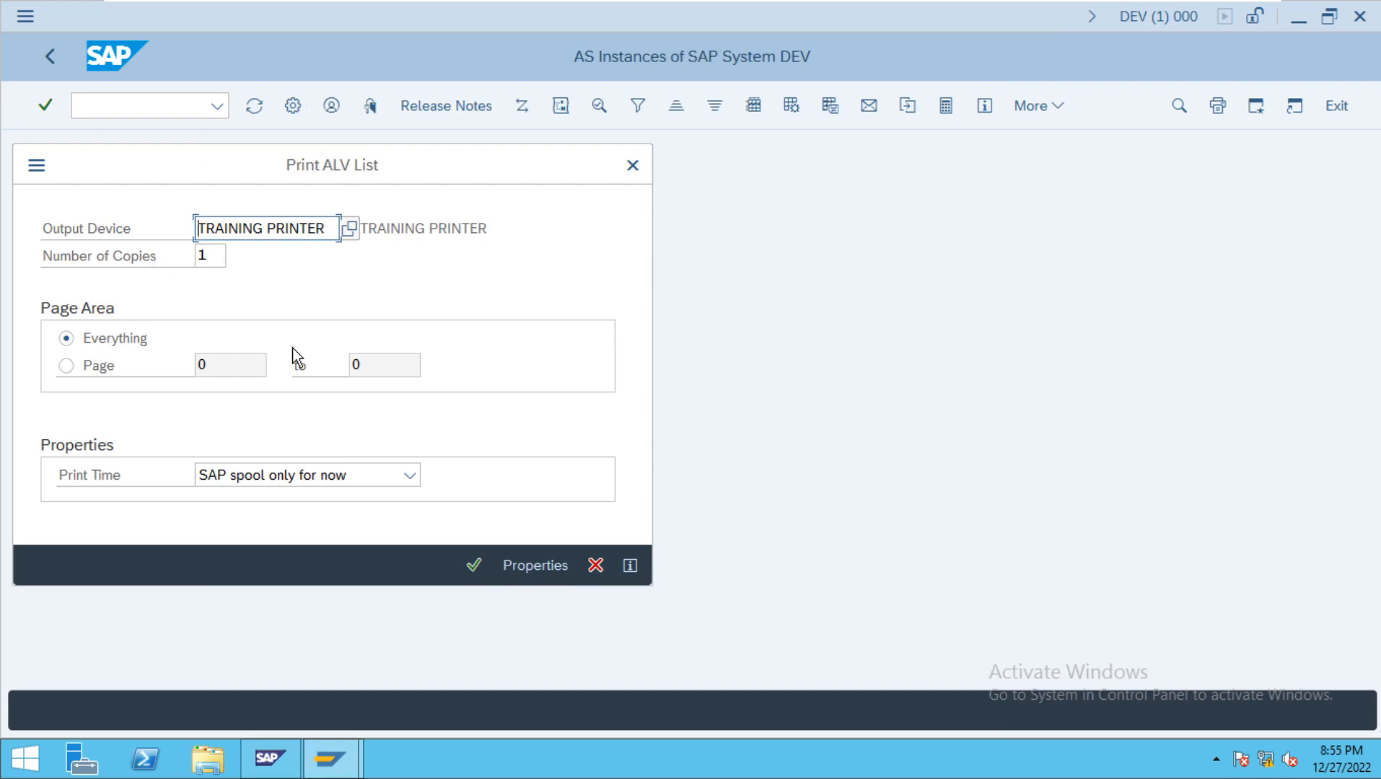
click(470, 566)
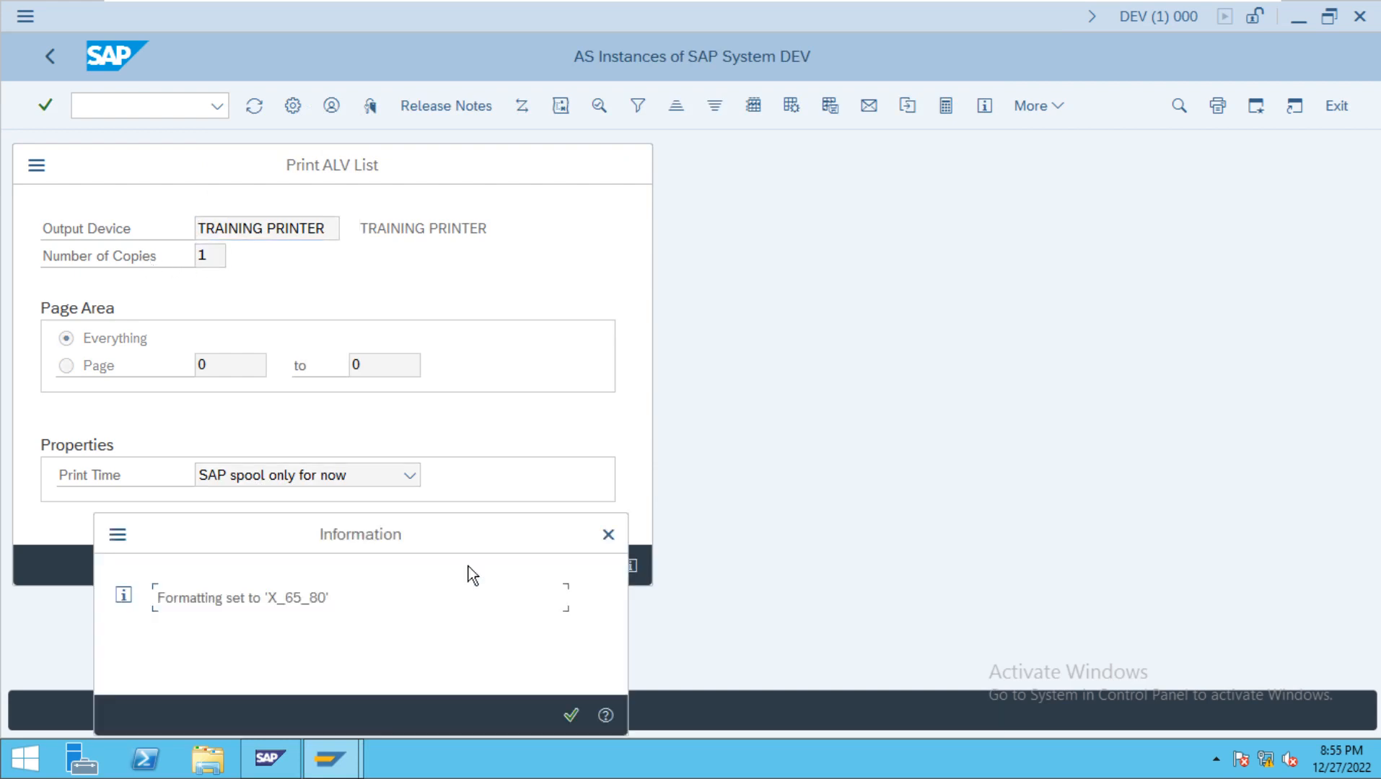
click(565, 715)
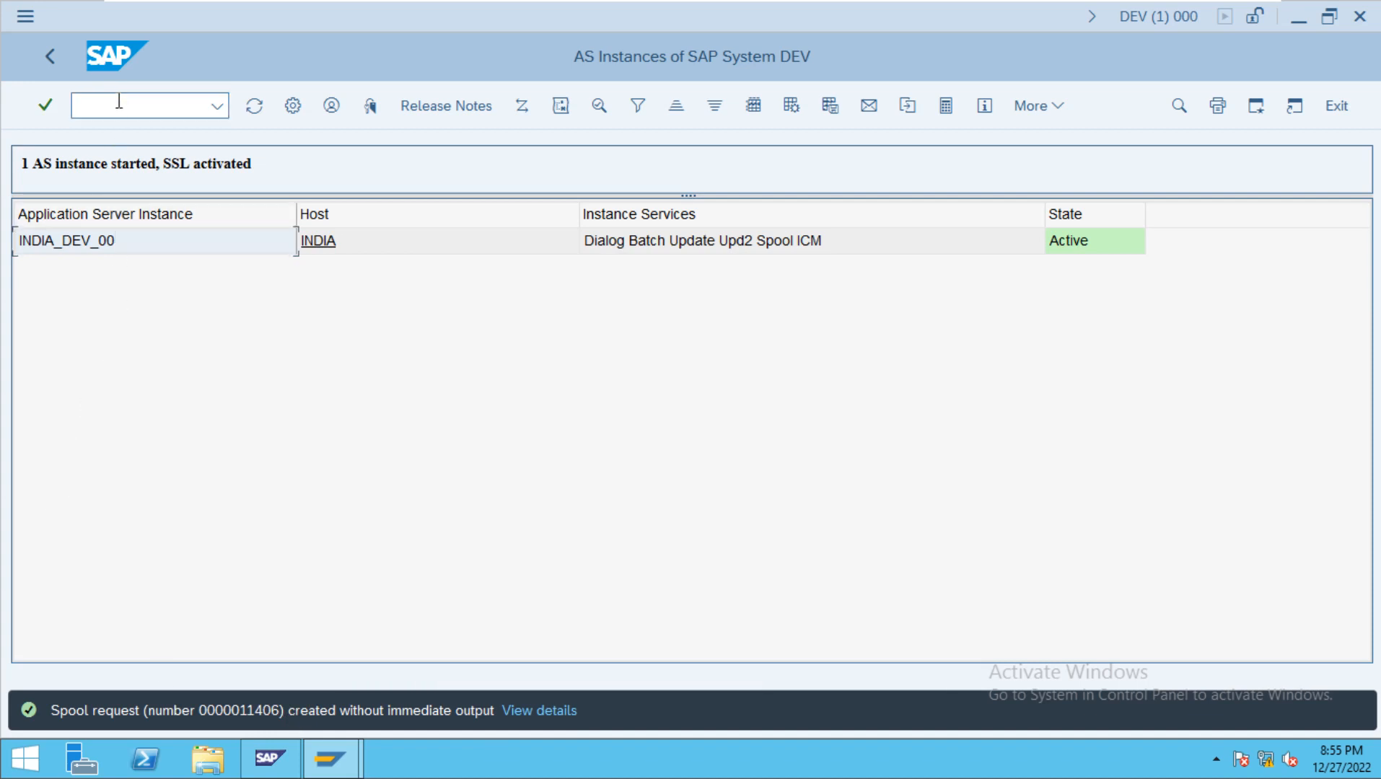
text(/NSP01)
key(Return)
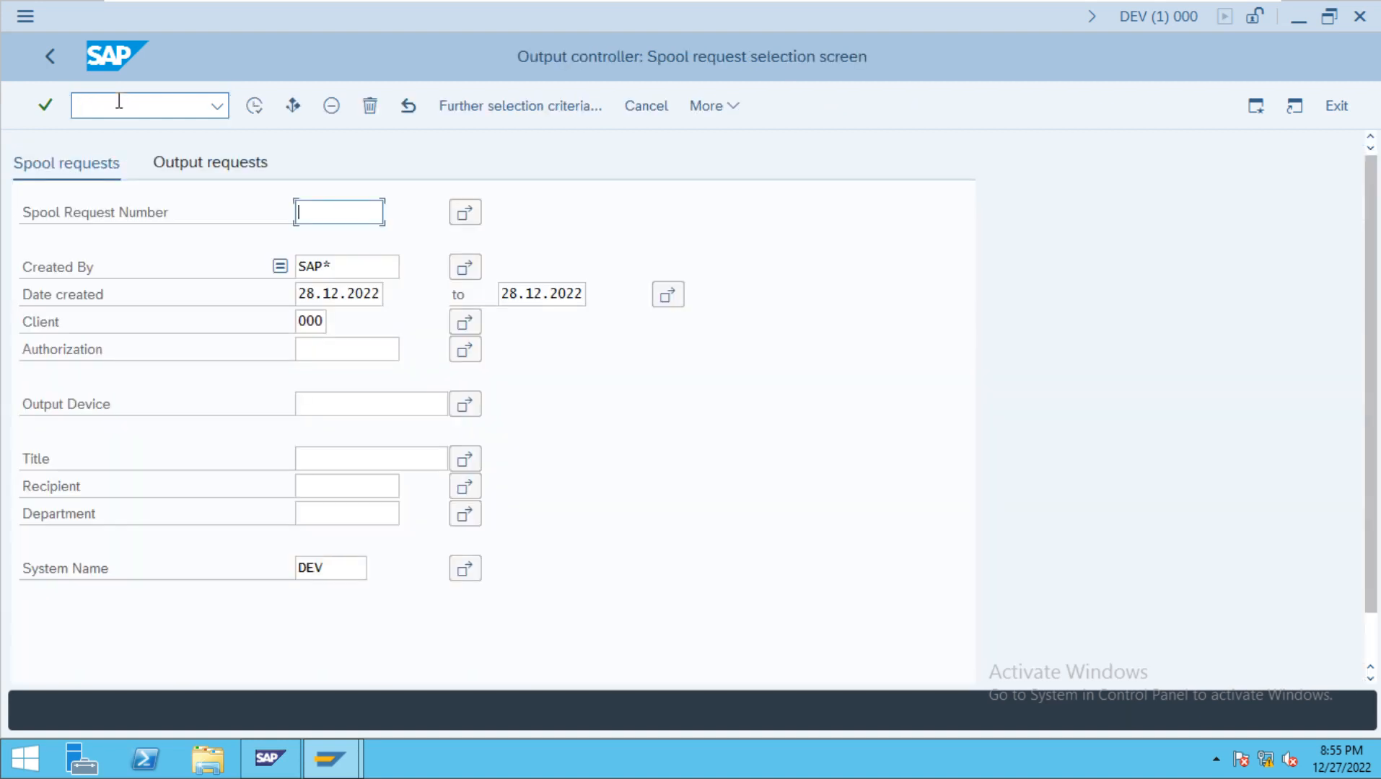
text(00)
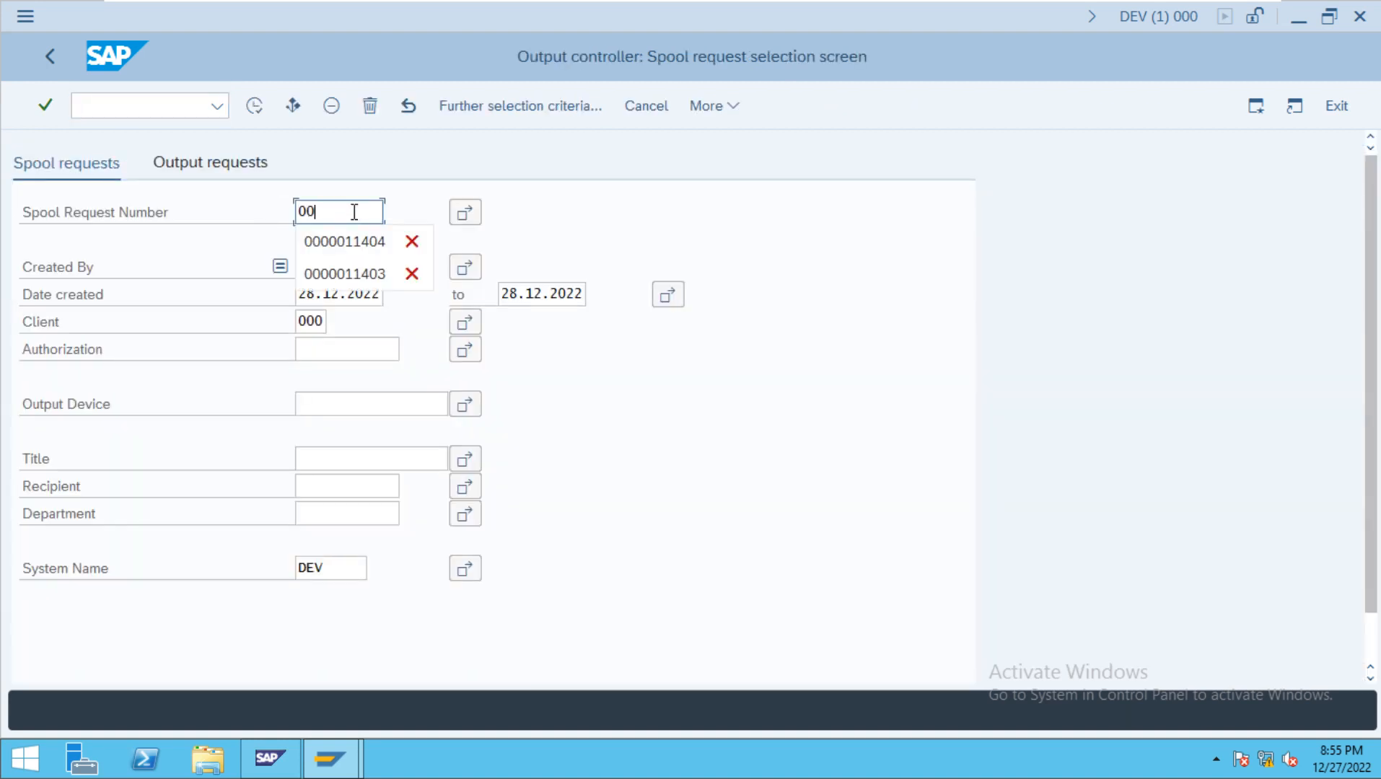
text(00011406)
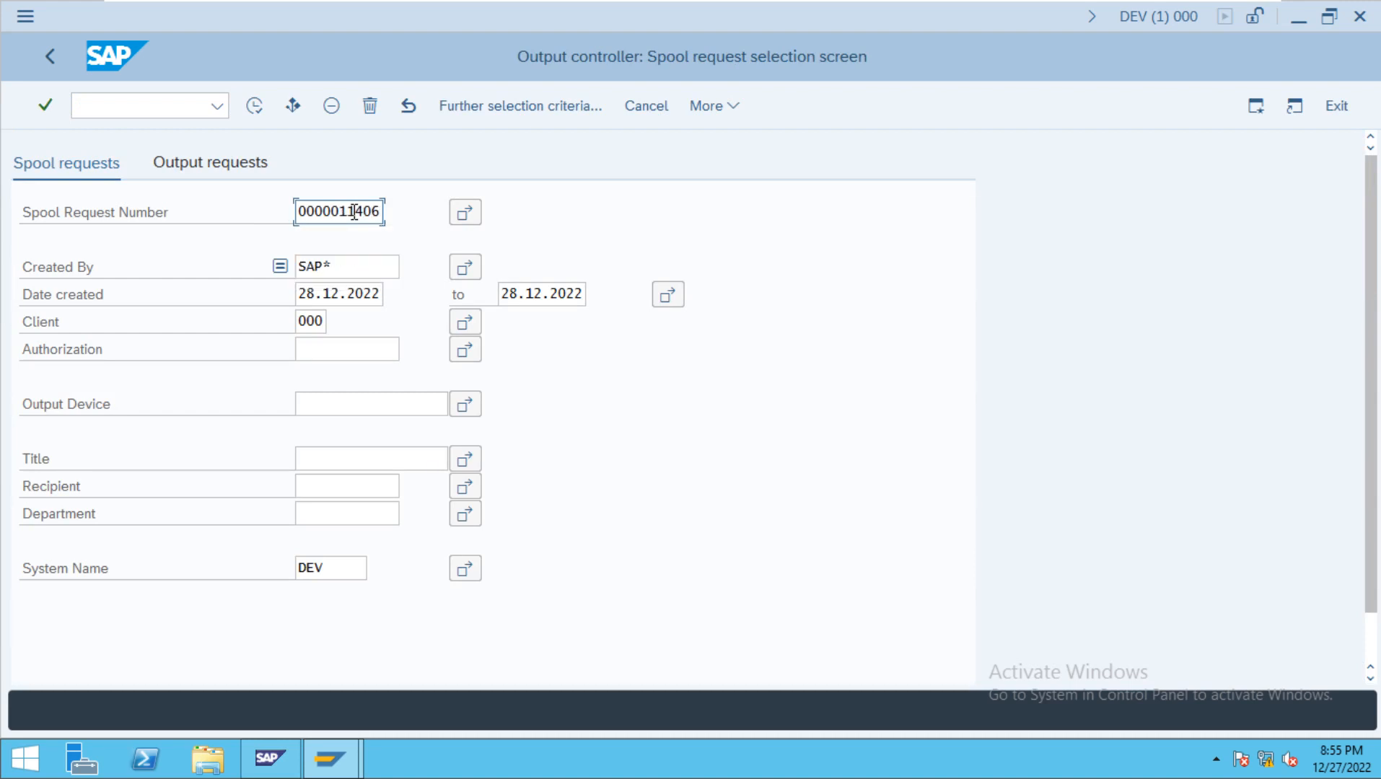
click(254, 107)
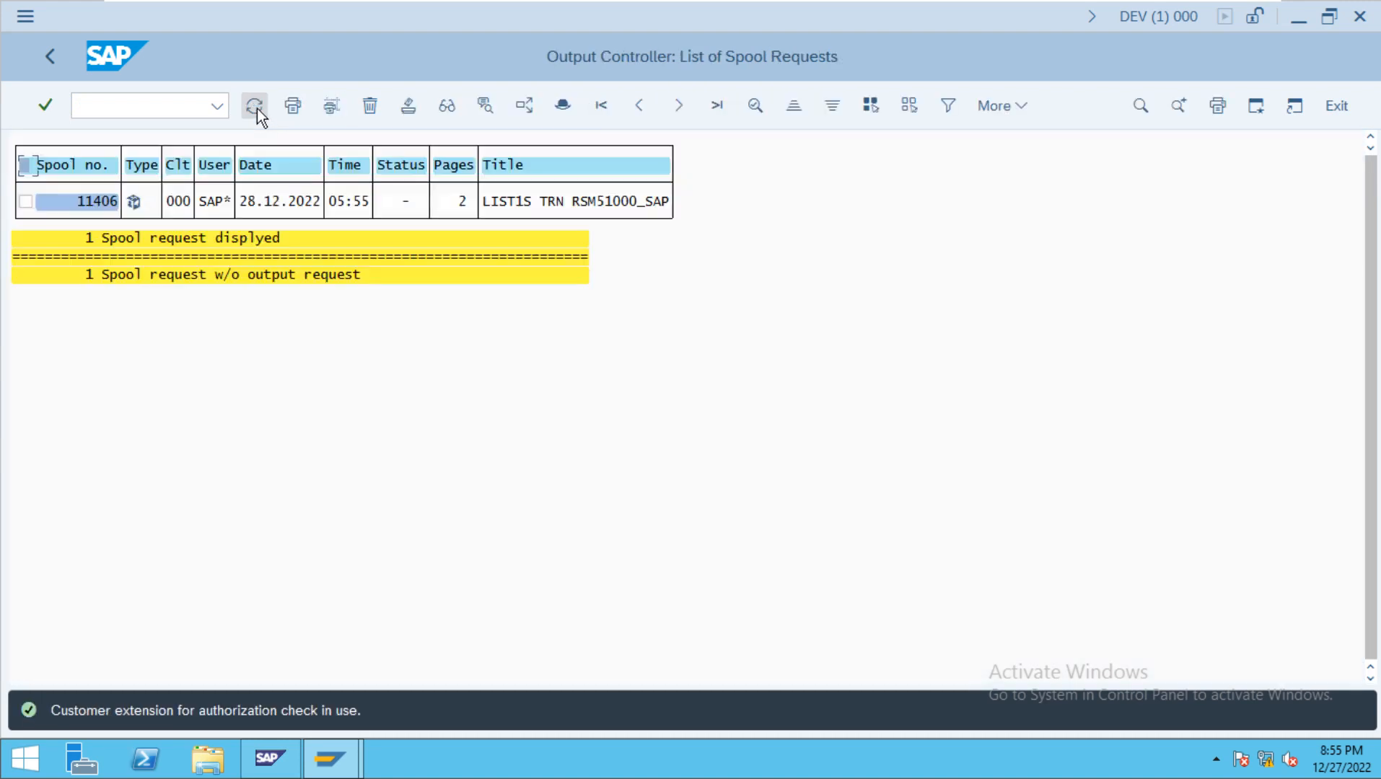
Print spool request 11406 directly from the list of spool requests and refresh its status
click(26, 202)
click(286, 107)
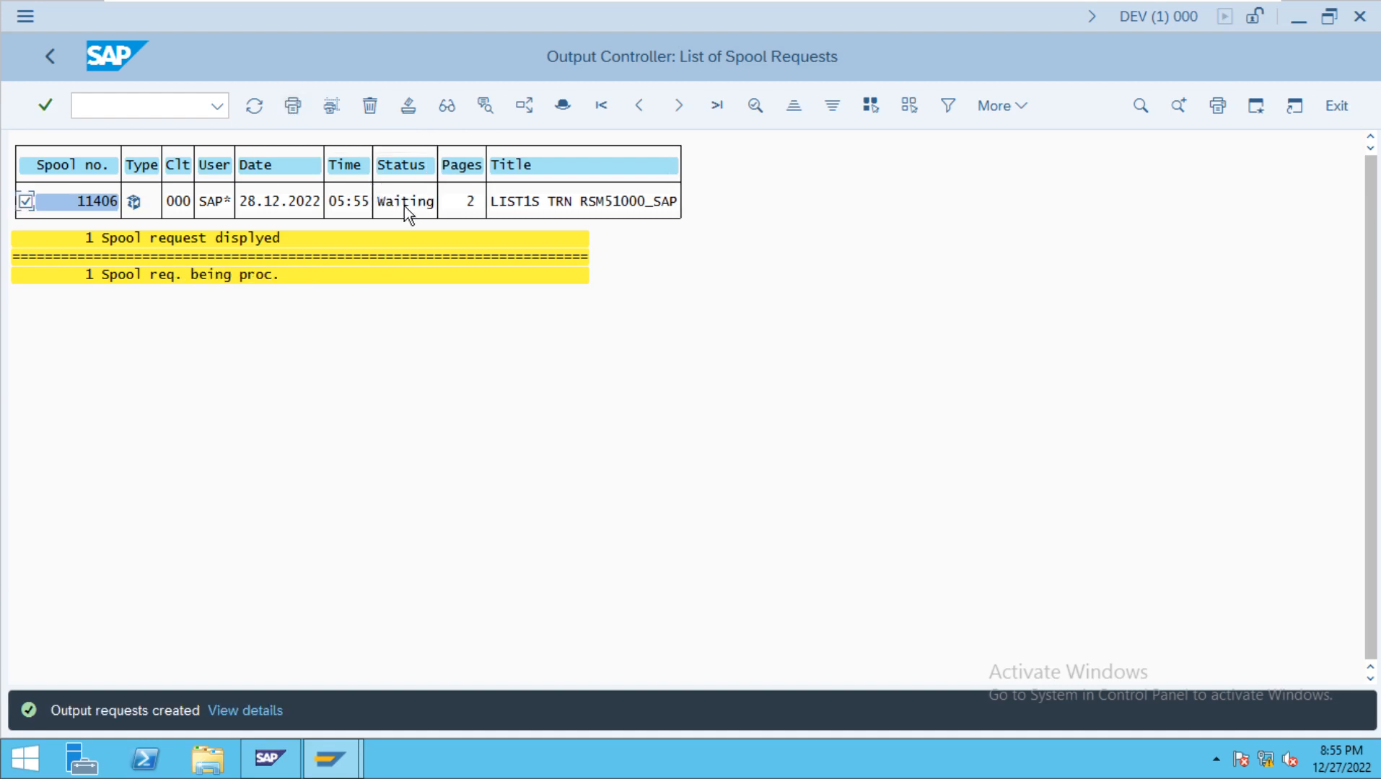
click(255, 113)
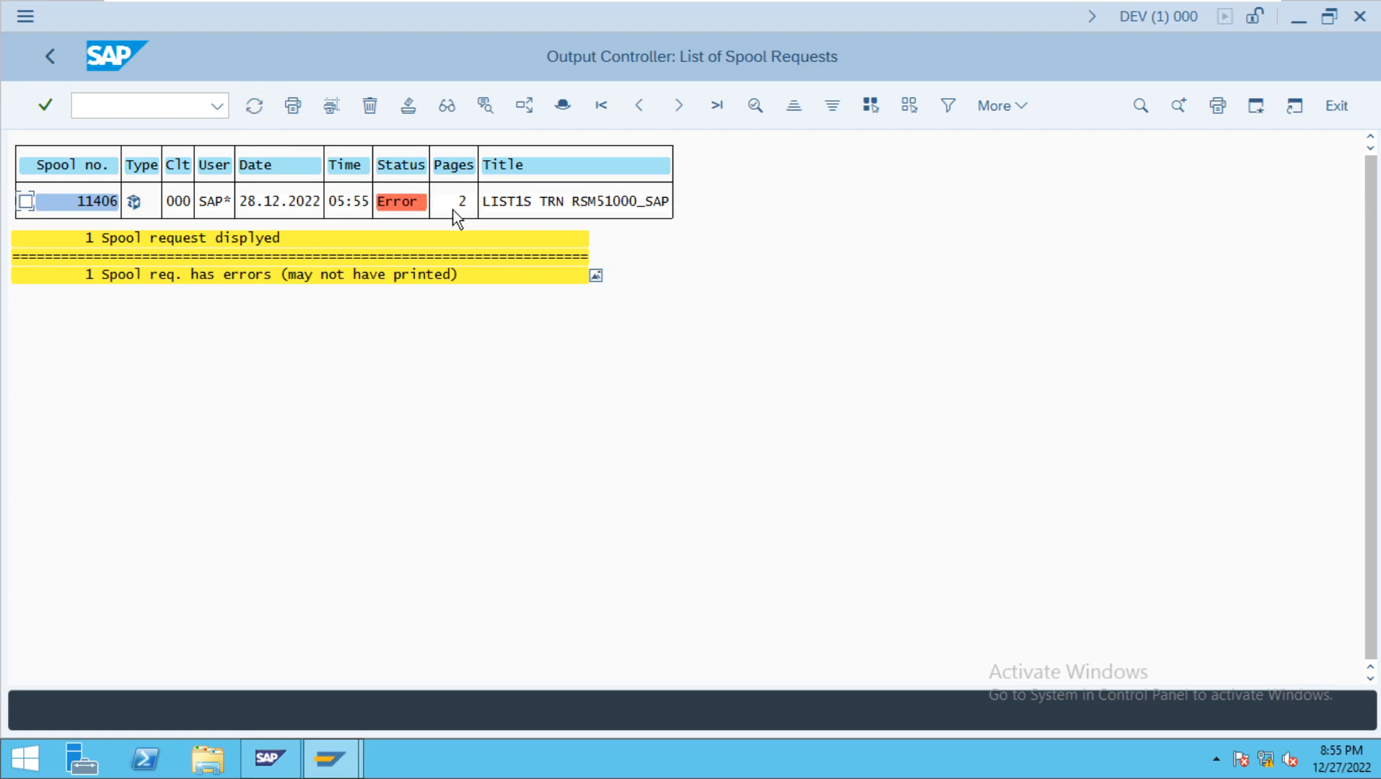
click(257, 103)
click(257, 102)
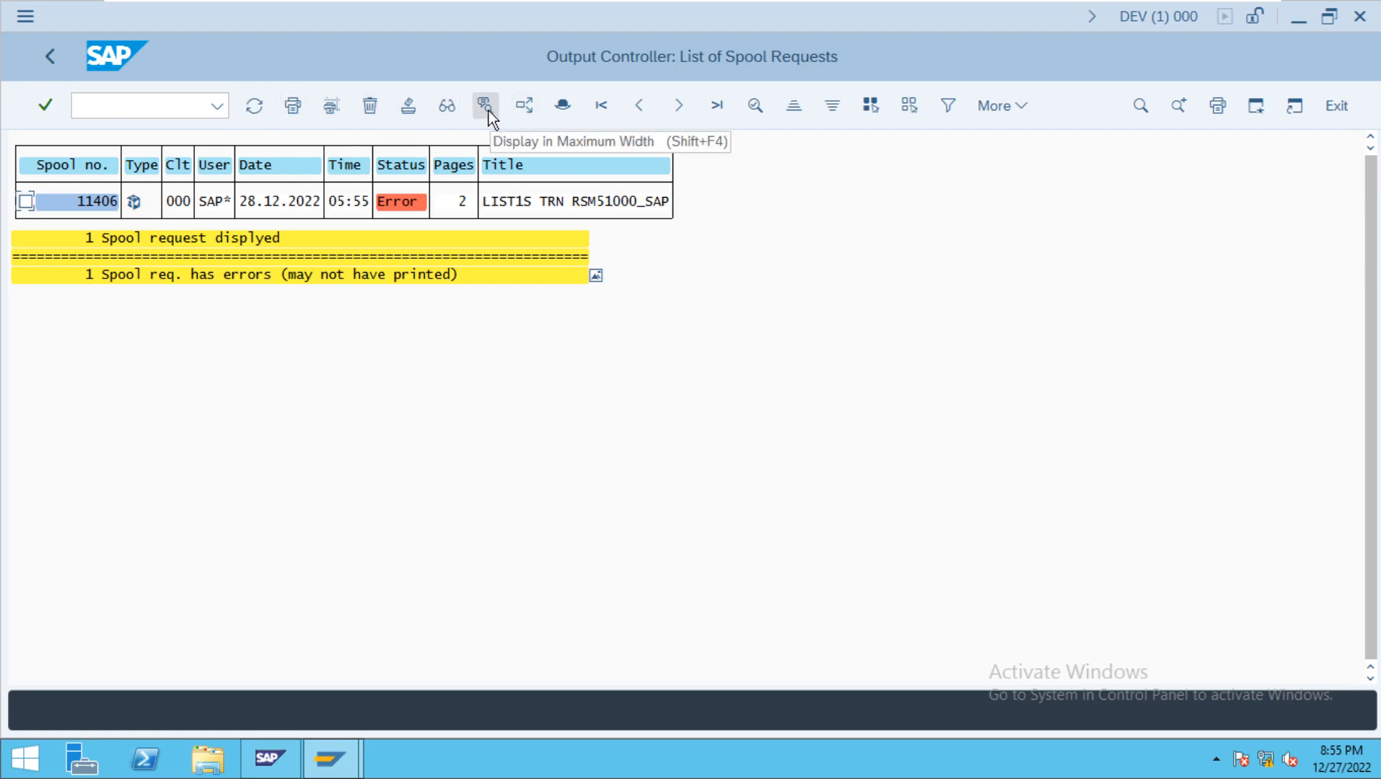
Examine the error log of spool request 11406's output request and return to the output request list
click(397, 203)
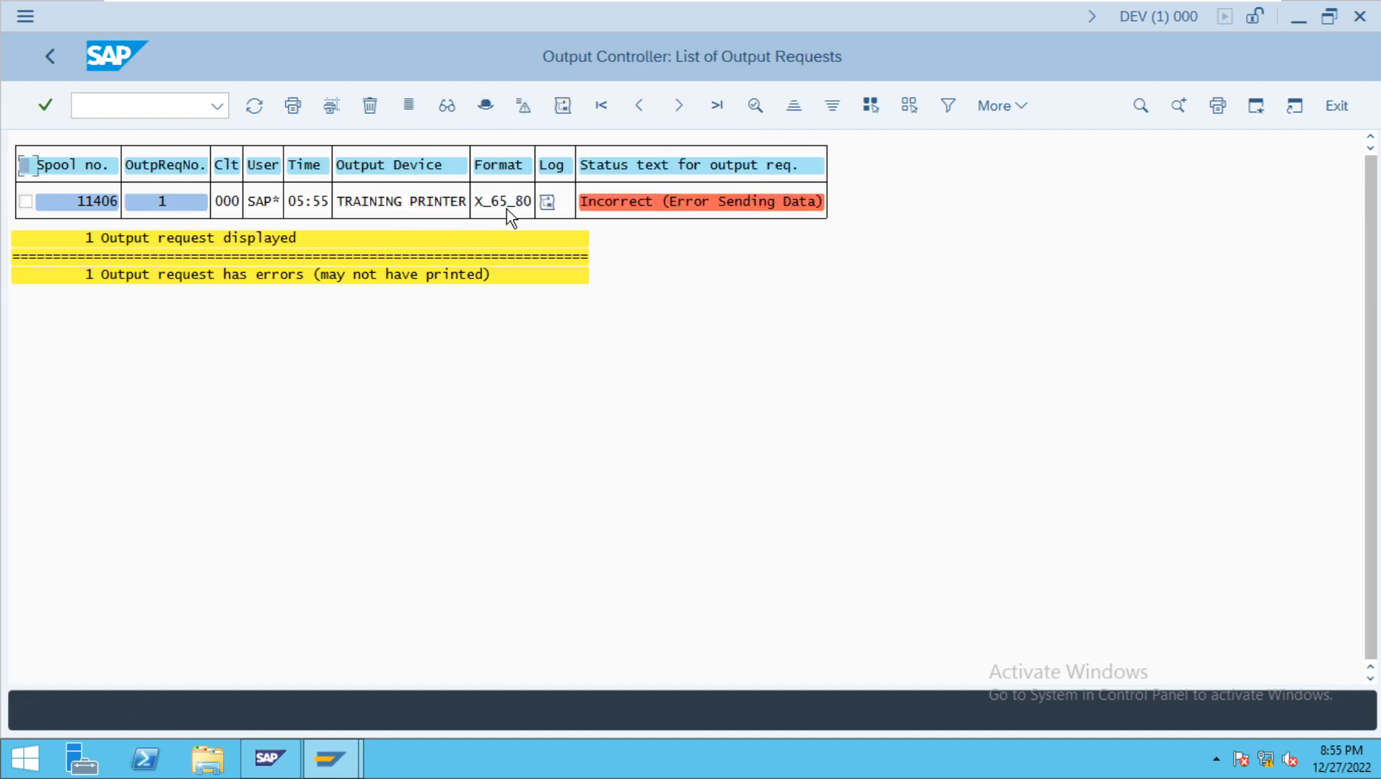
click(548, 204)
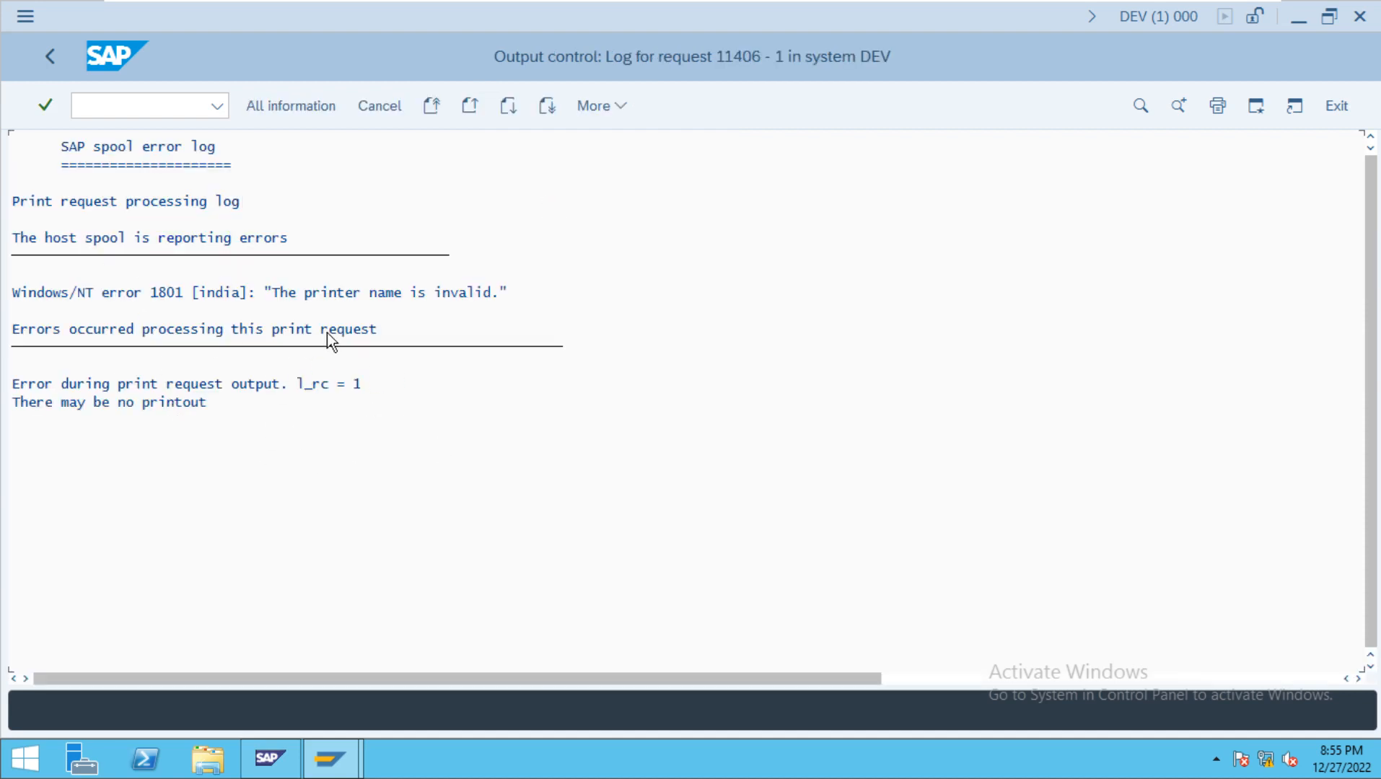
click(57, 53)
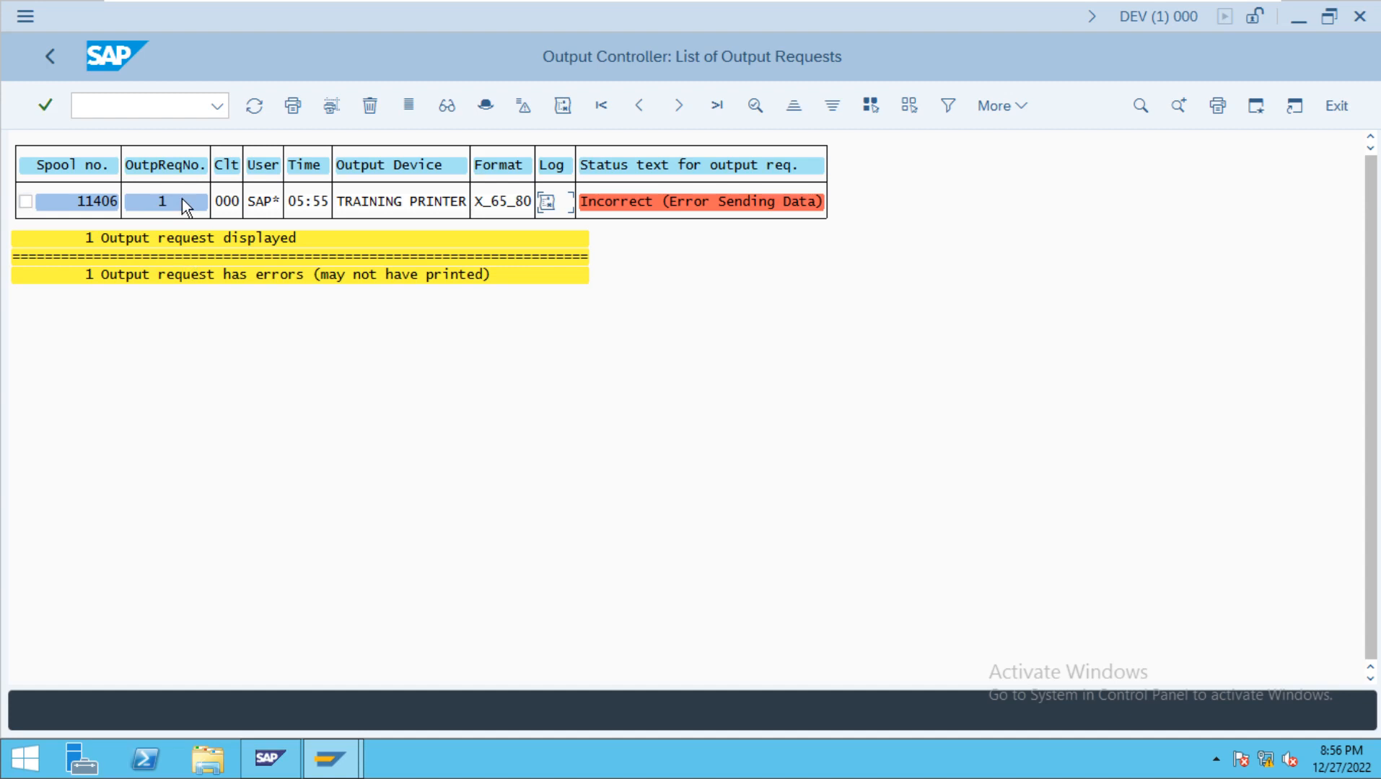
Switch to the Hardware settings of the Windows Control Panel and try to add a device to the server
click(31, 763)
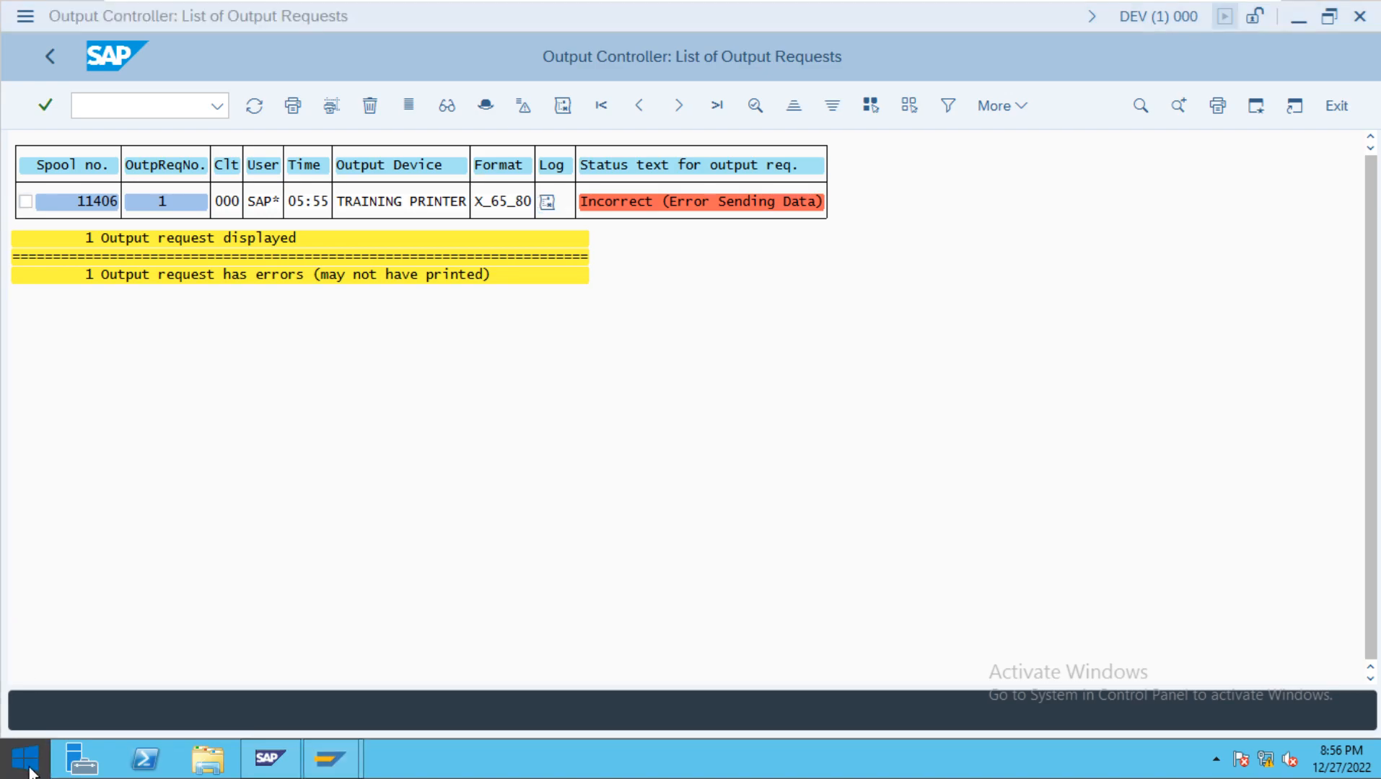
click(185, 516)
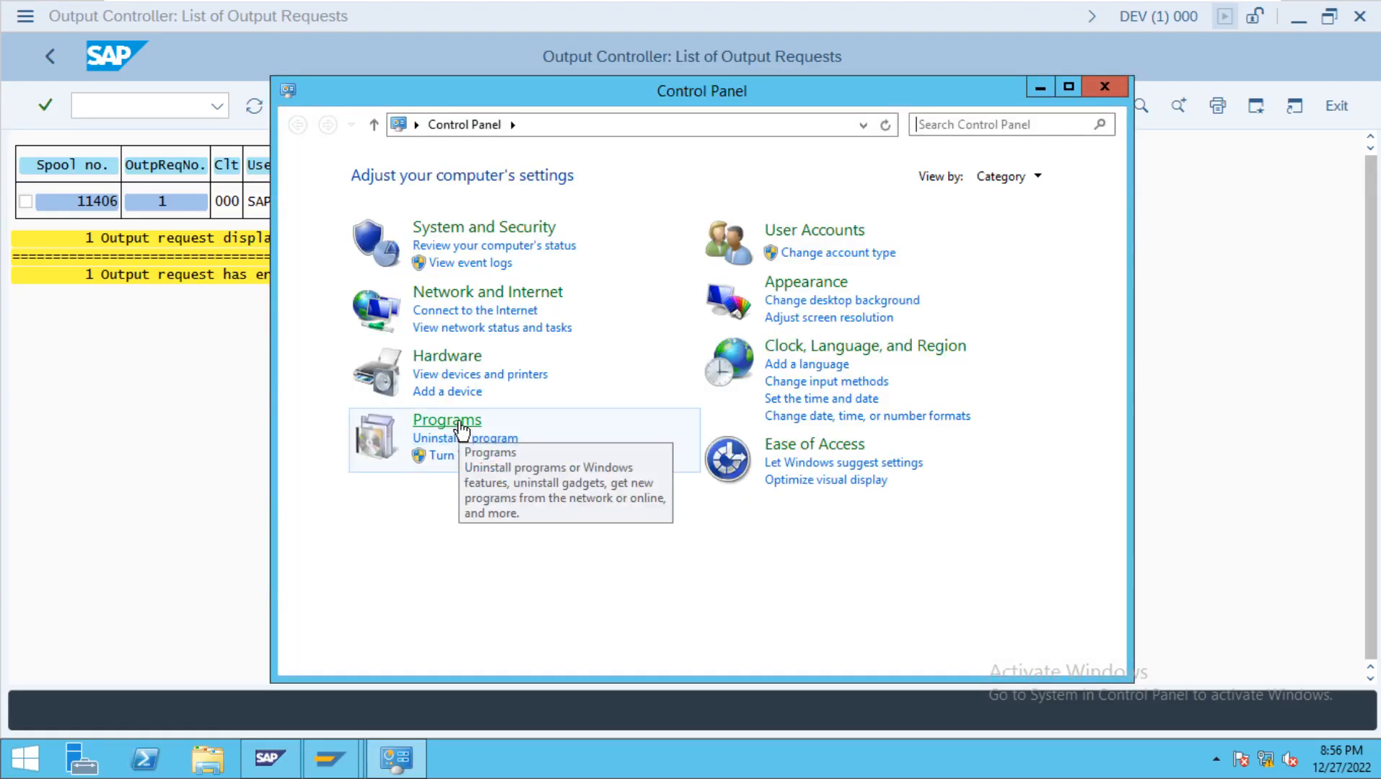
click(444, 362)
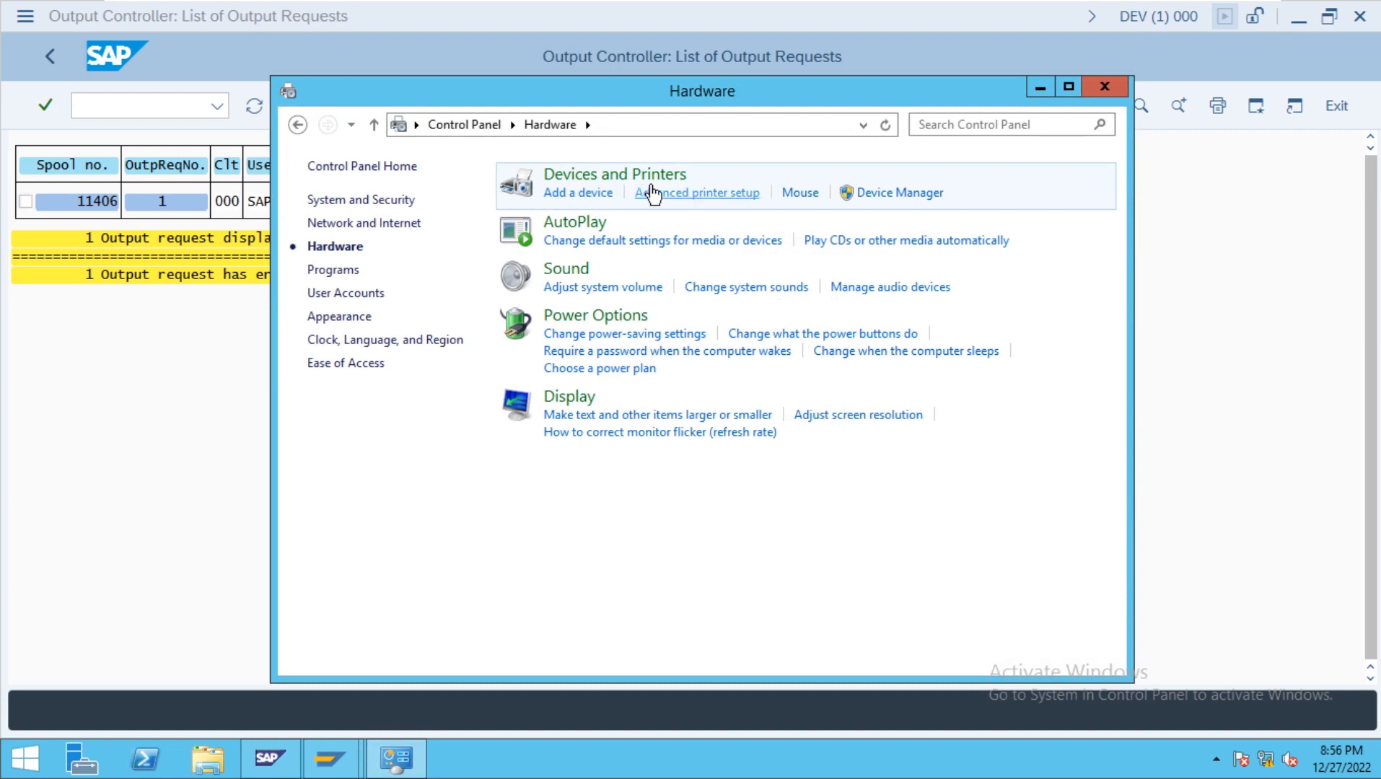
click(596, 195)
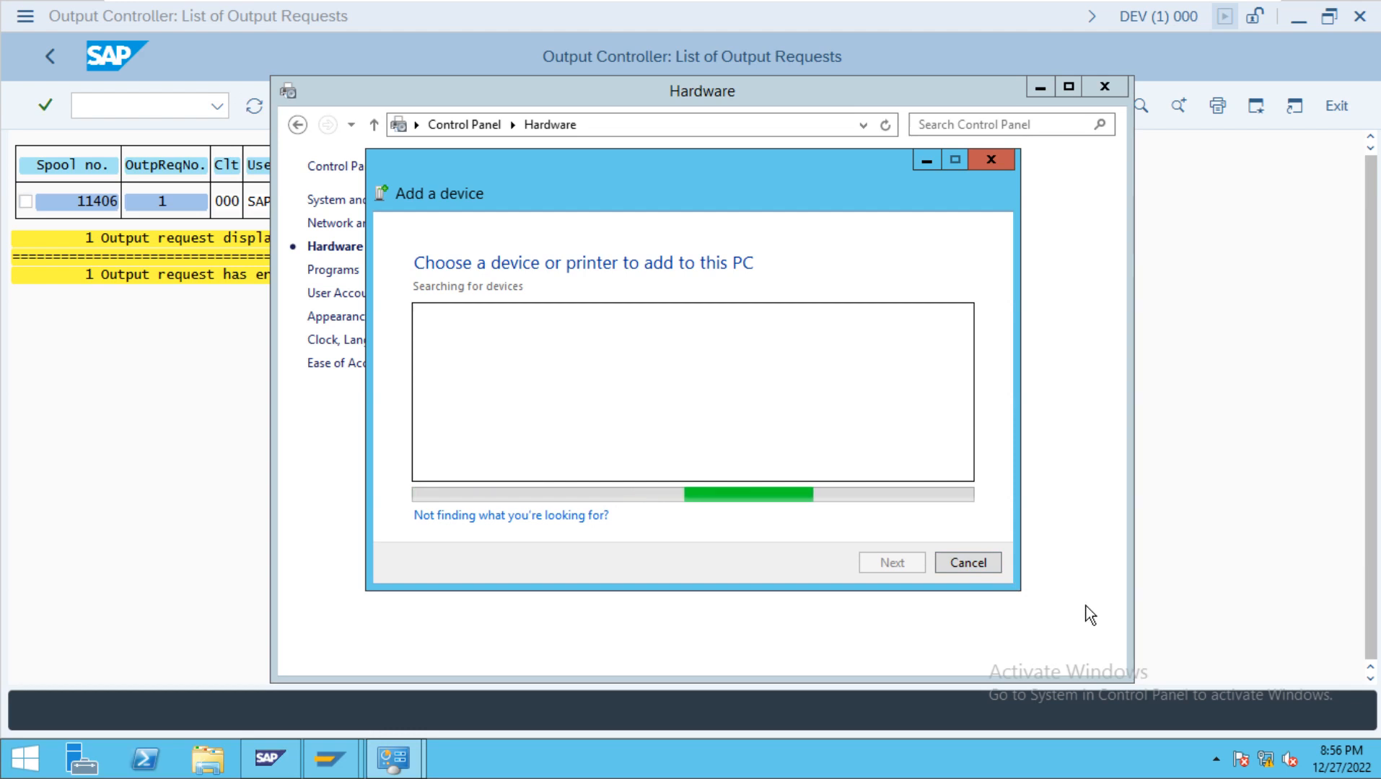
click(1000, 157)
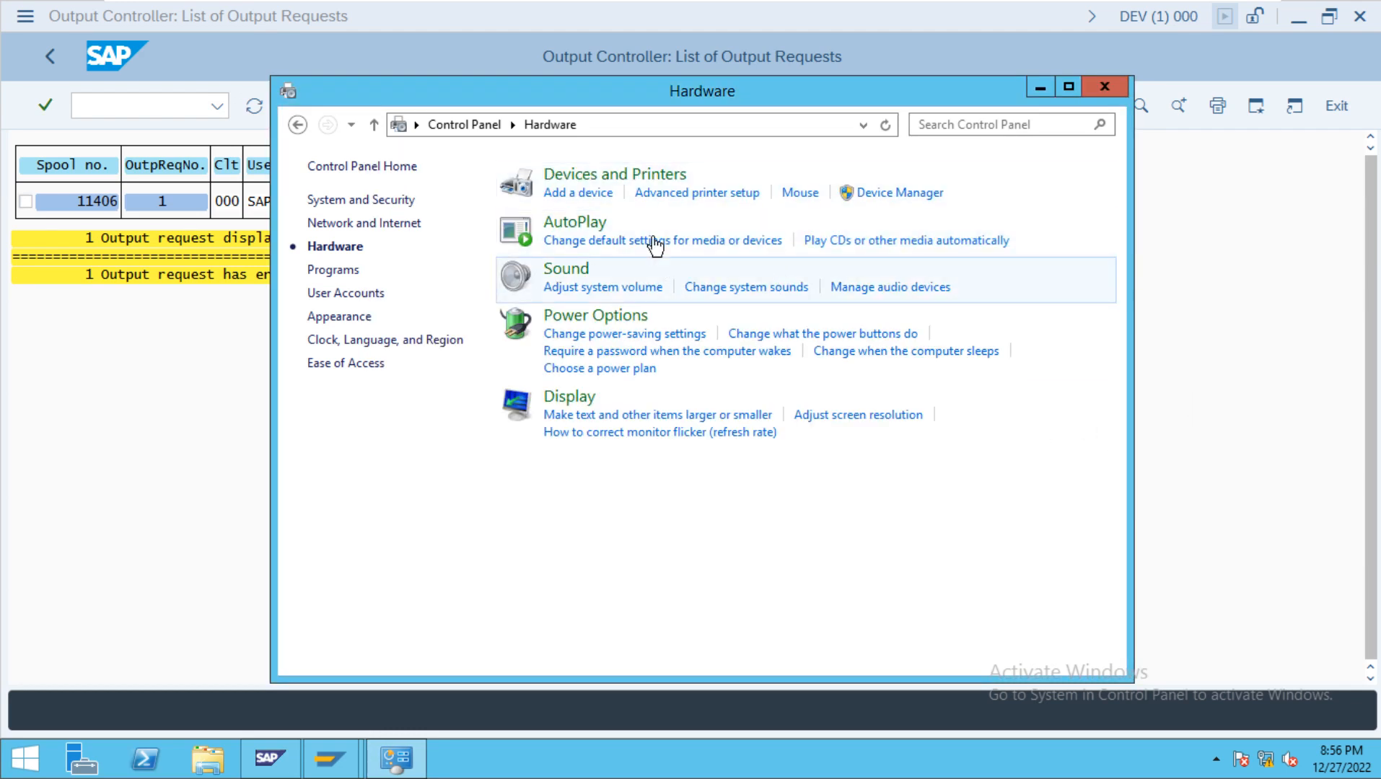
Try to add a printer through advanced printer setup, browsing the network for a shared one, and close the Control Panel
click(695, 192)
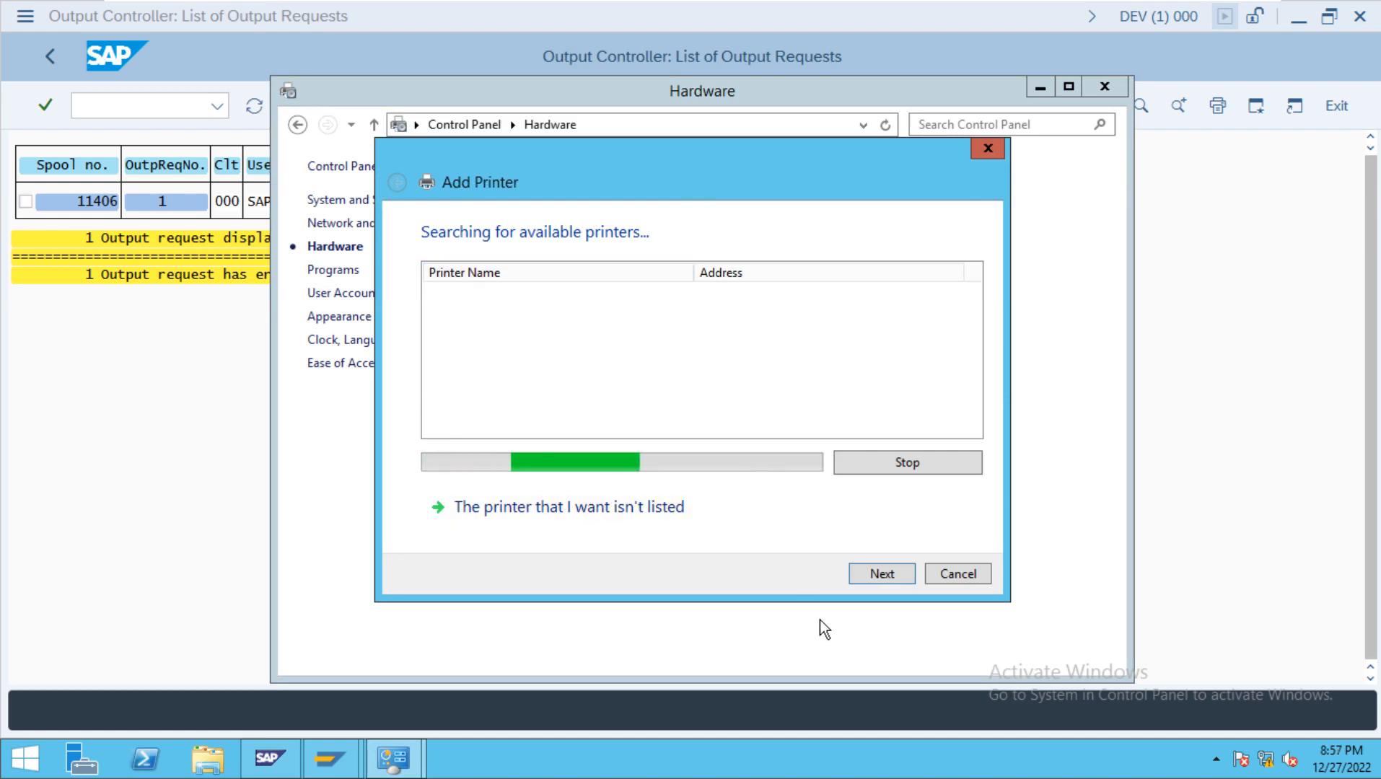
click(899, 575)
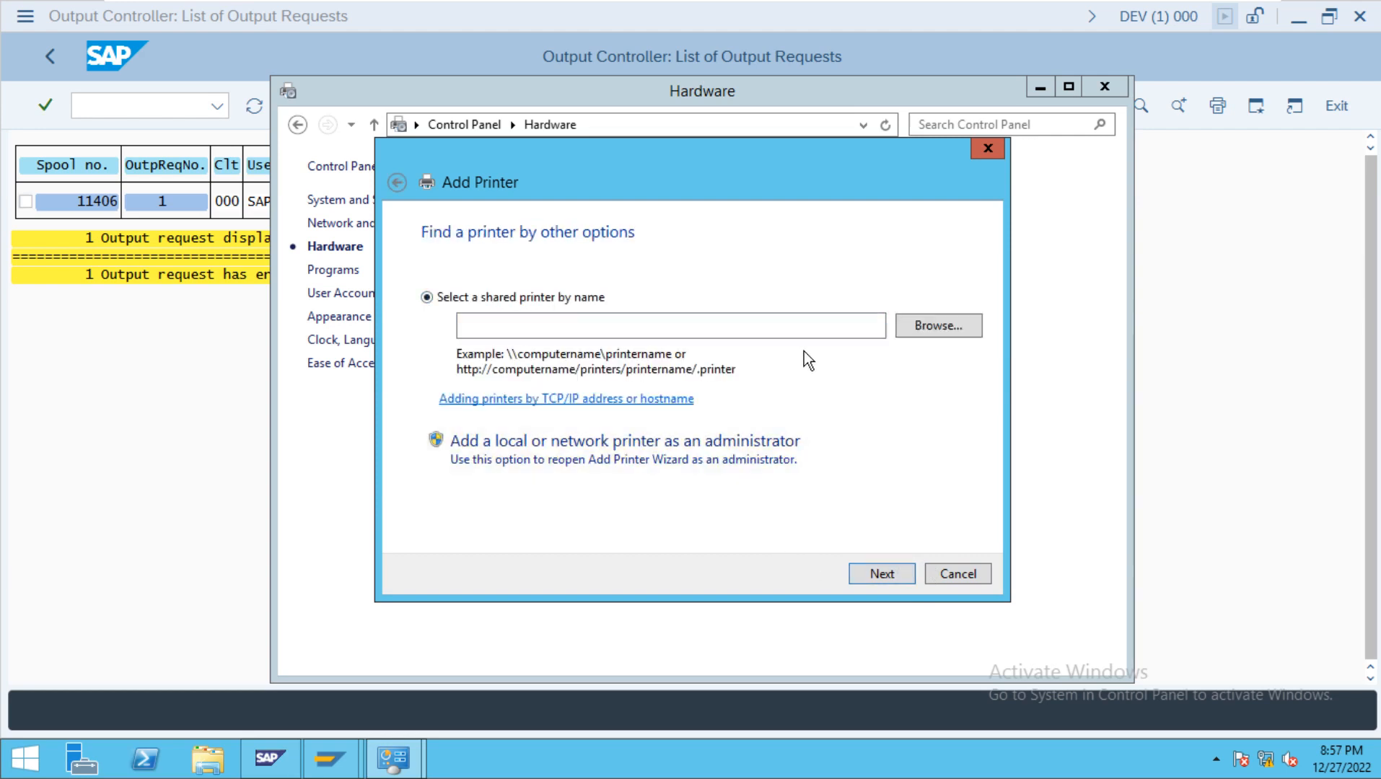
click(908, 325)
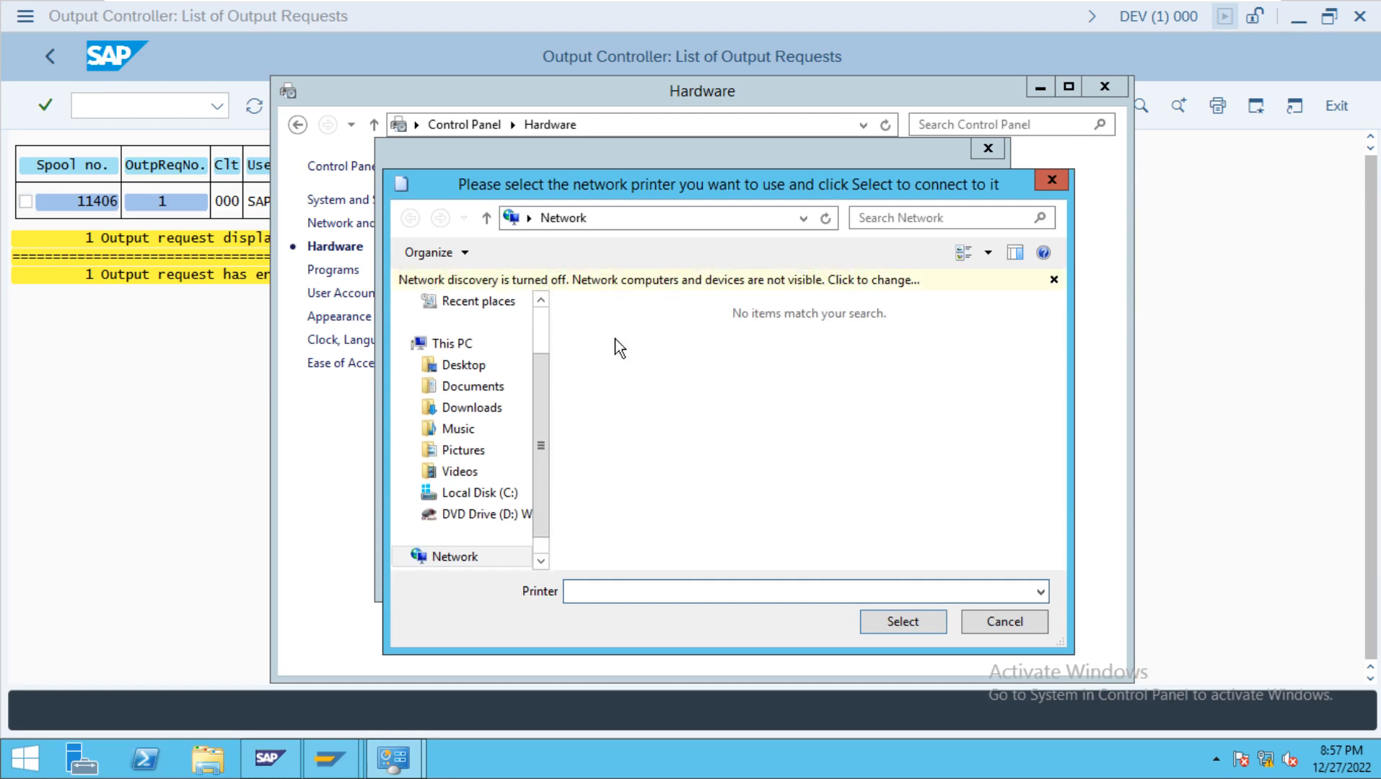
click(1004, 621)
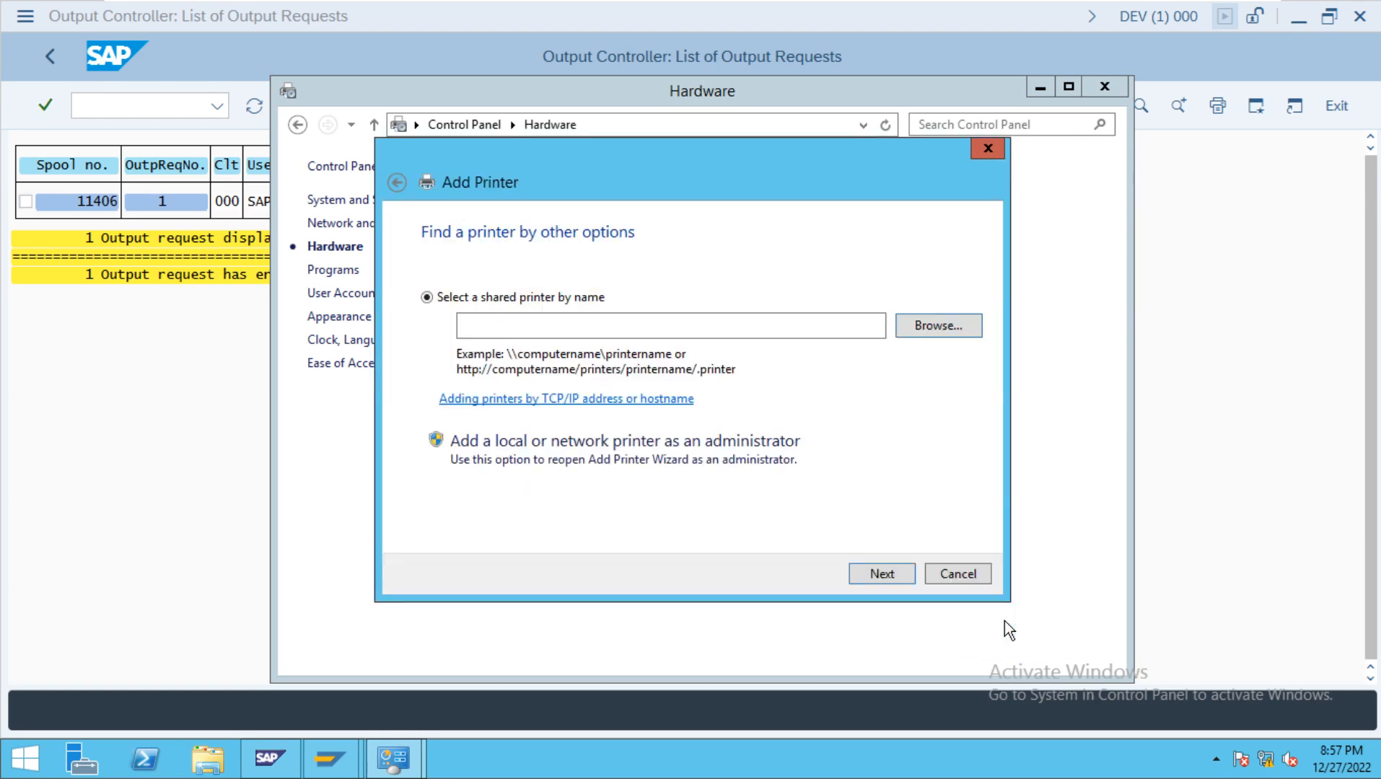
click(619, 451)
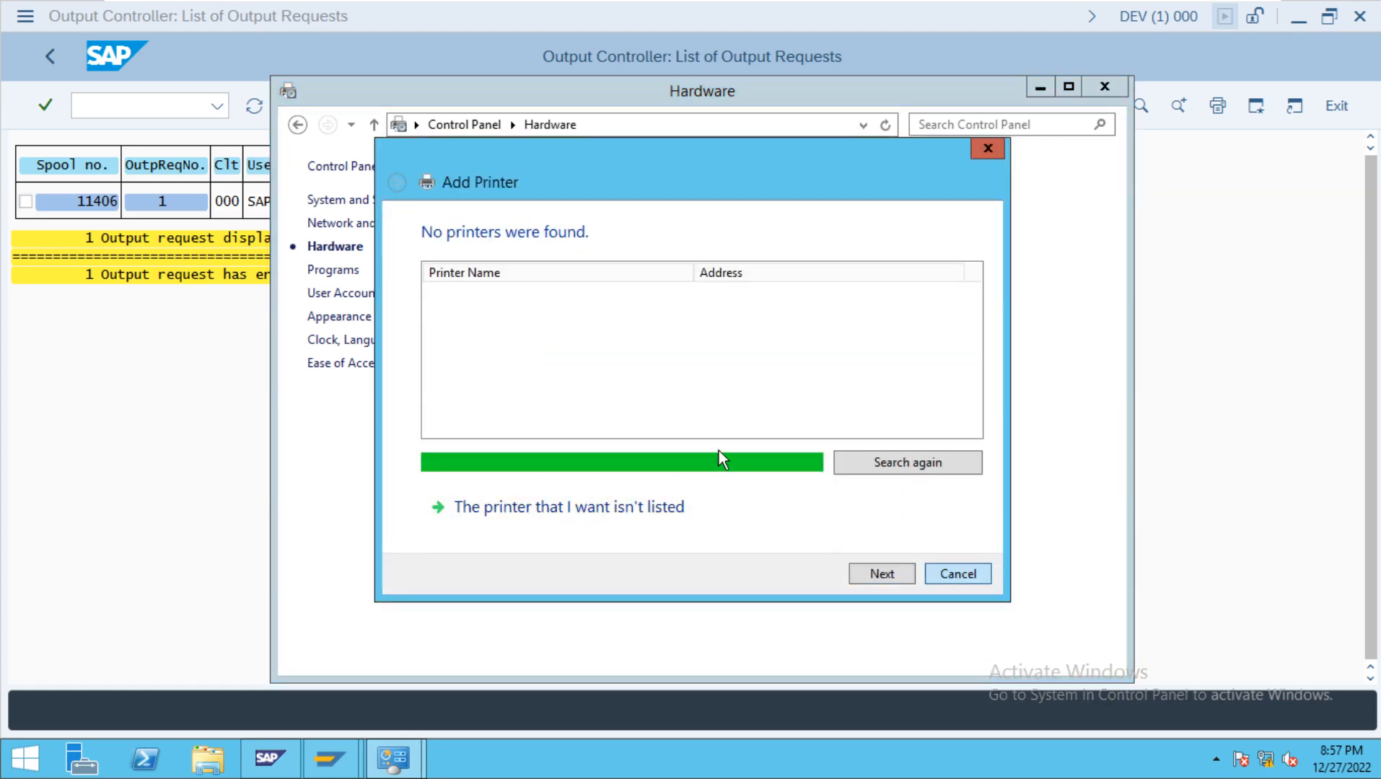
click(989, 147)
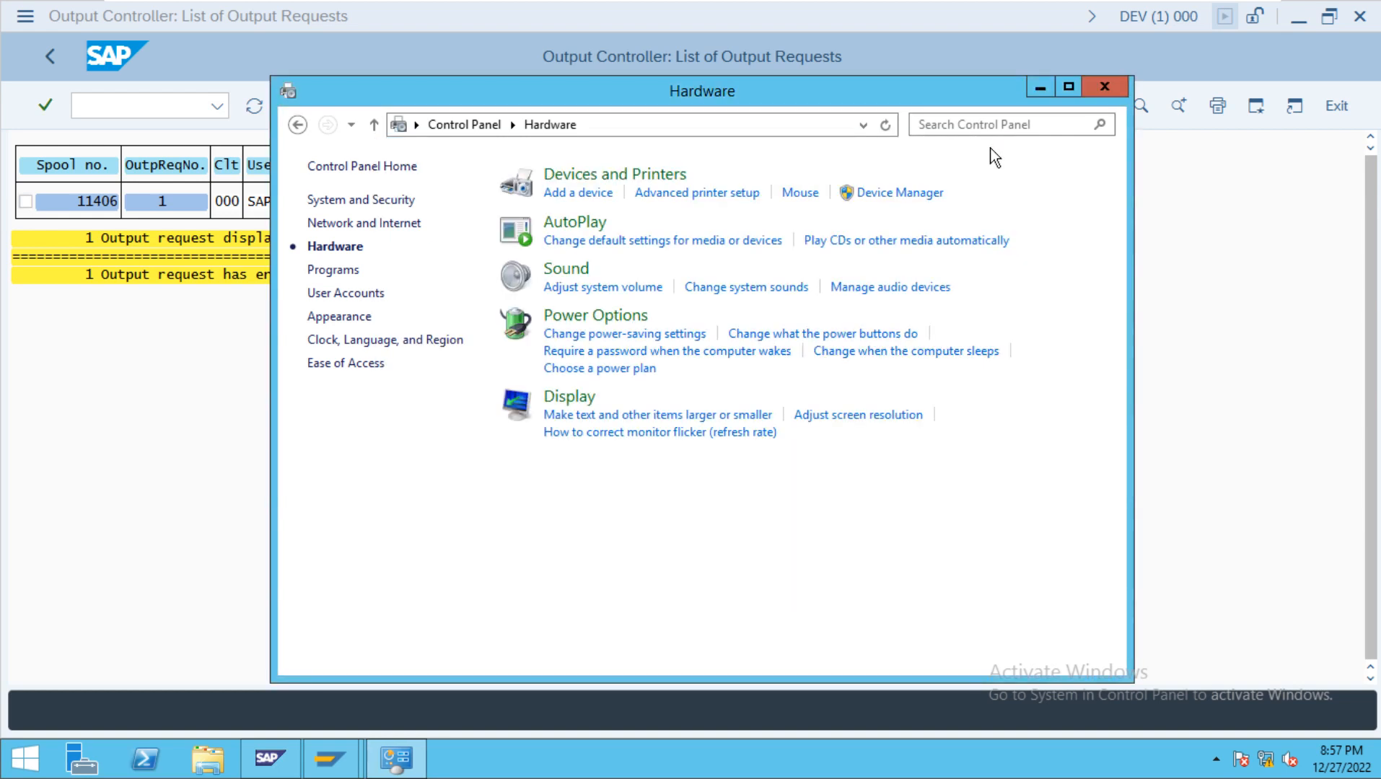
click(1106, 87)
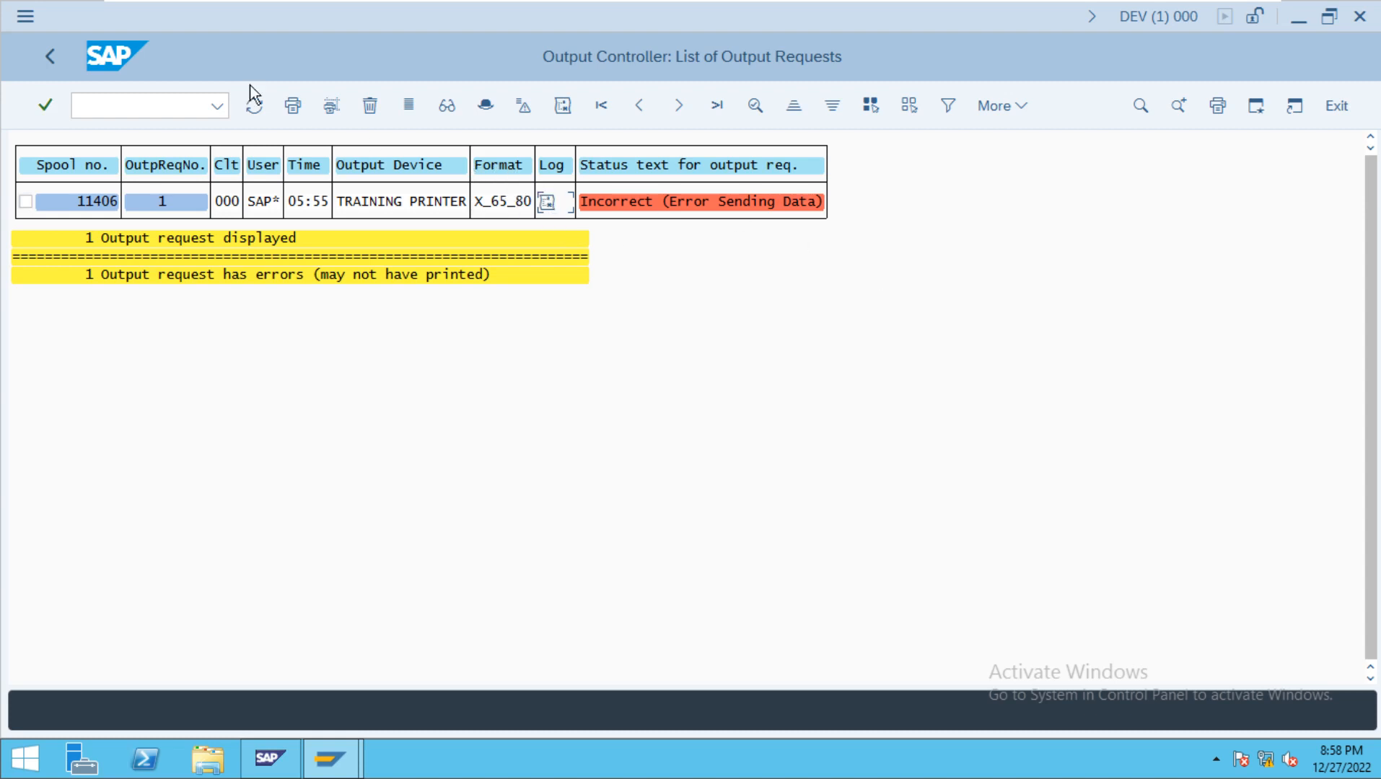
Return to the list of spool requests and minimize both the SAP window and the virtual machine
click(50, 57)
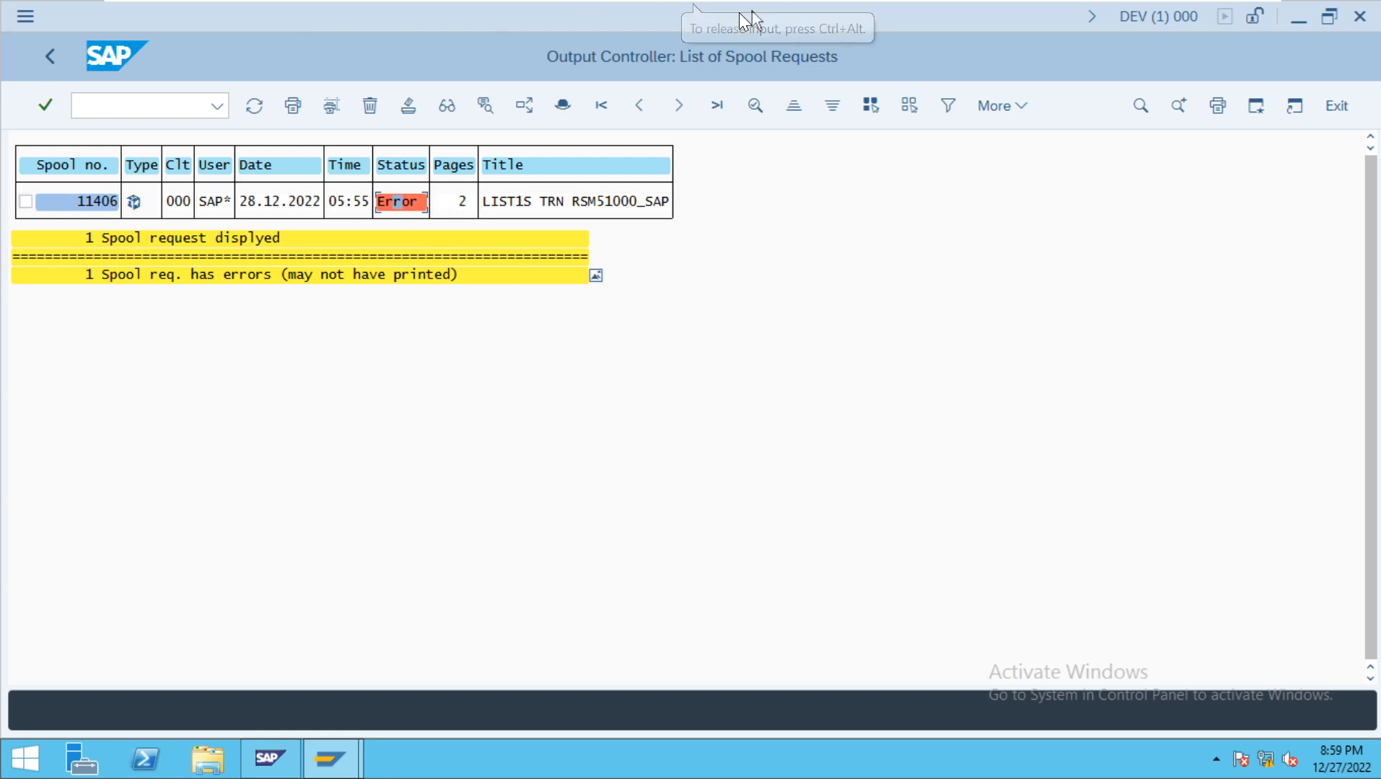
click(1296, 13)
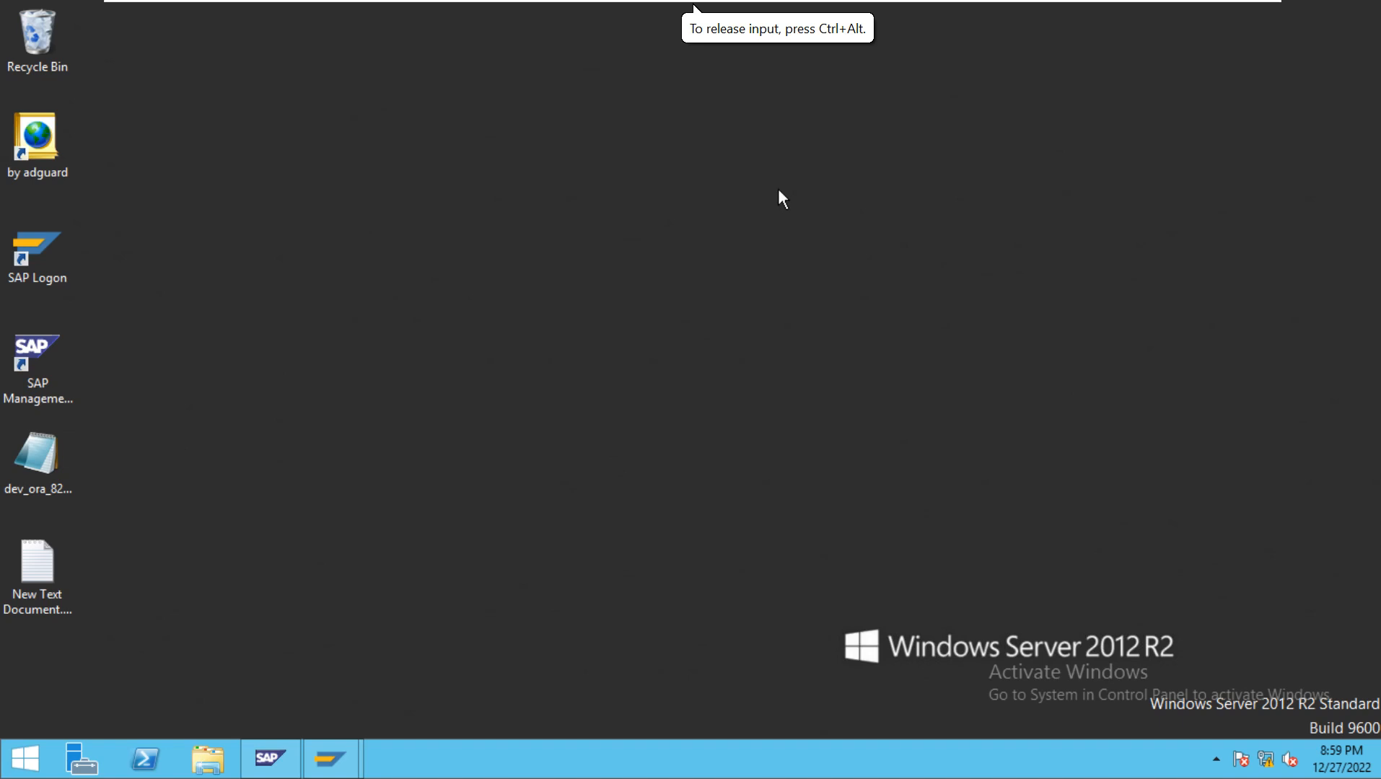
mouse_move(663, 6)
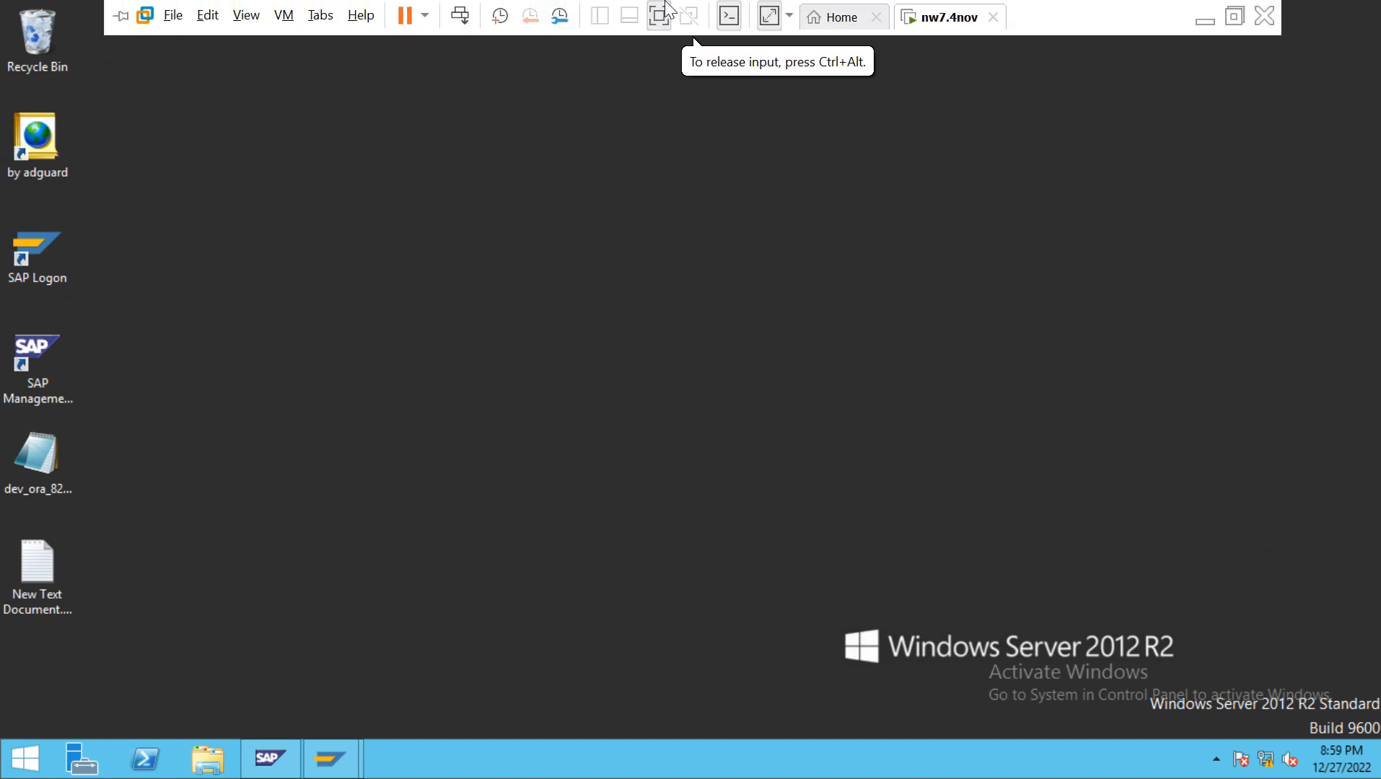
click(1207, 20)
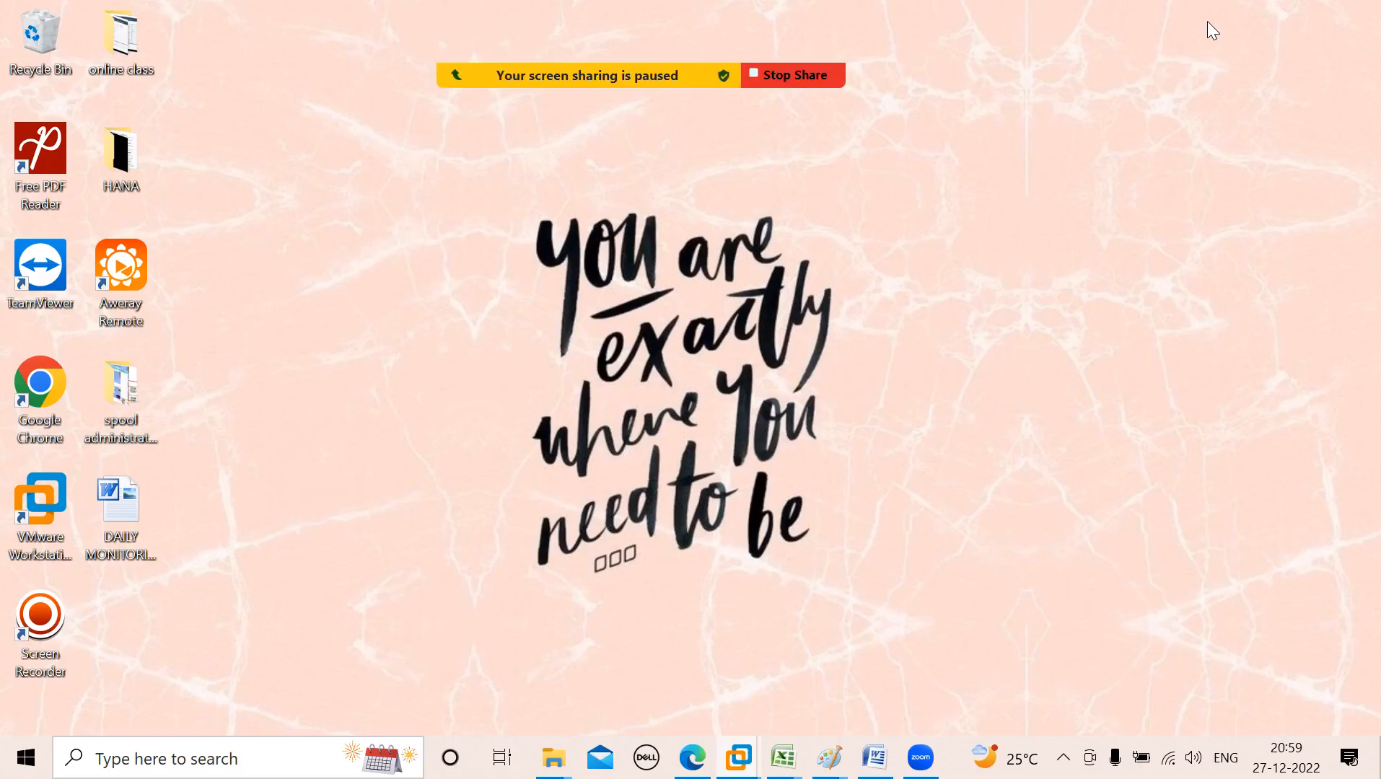
click(1064, 759)
click(1084, 670)
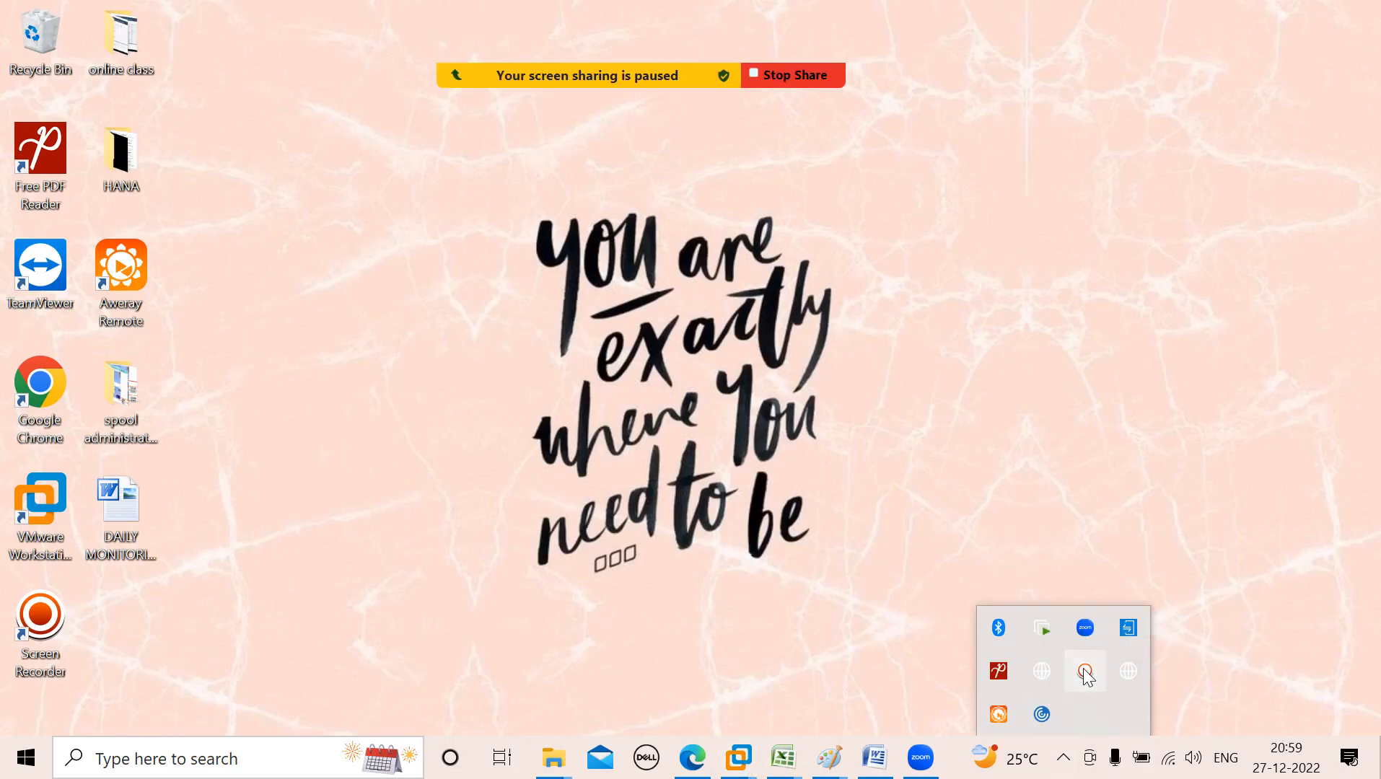
click(843, 490)
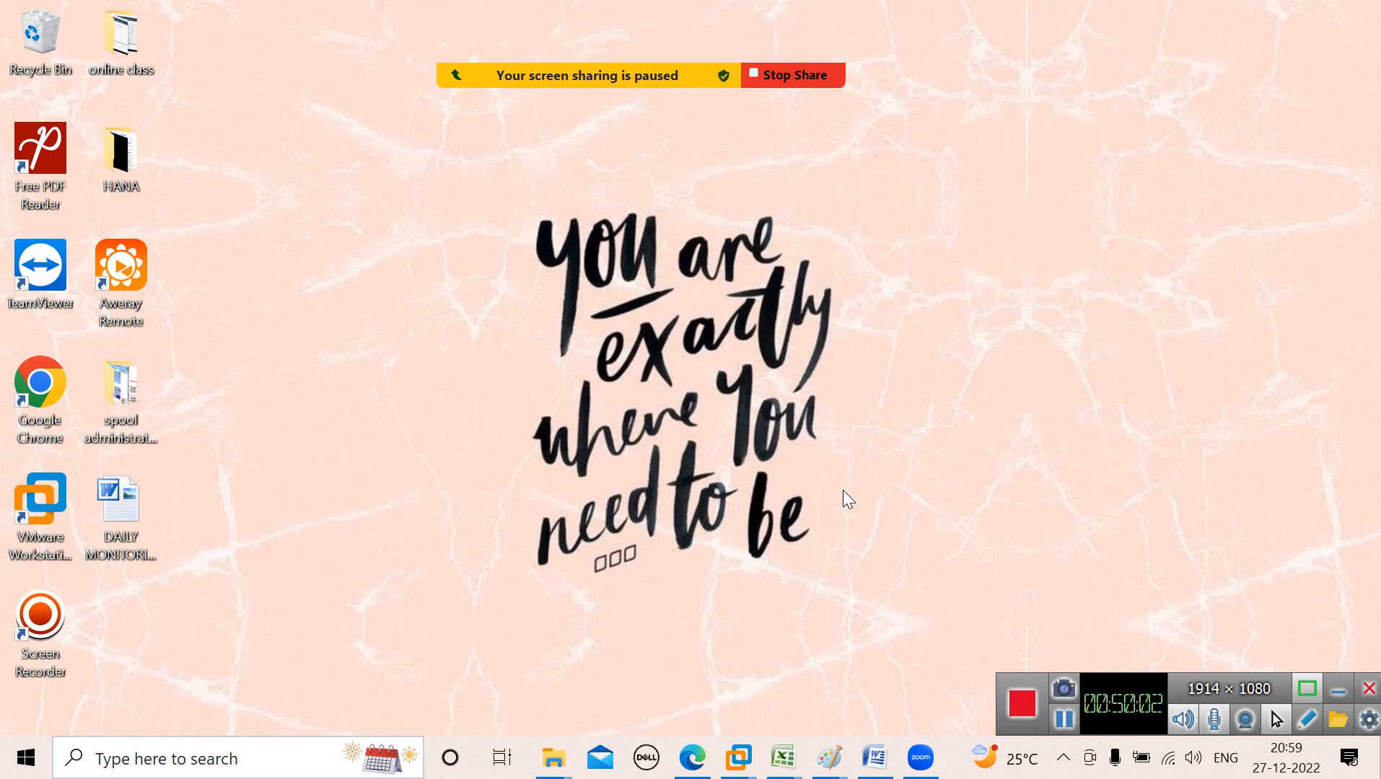